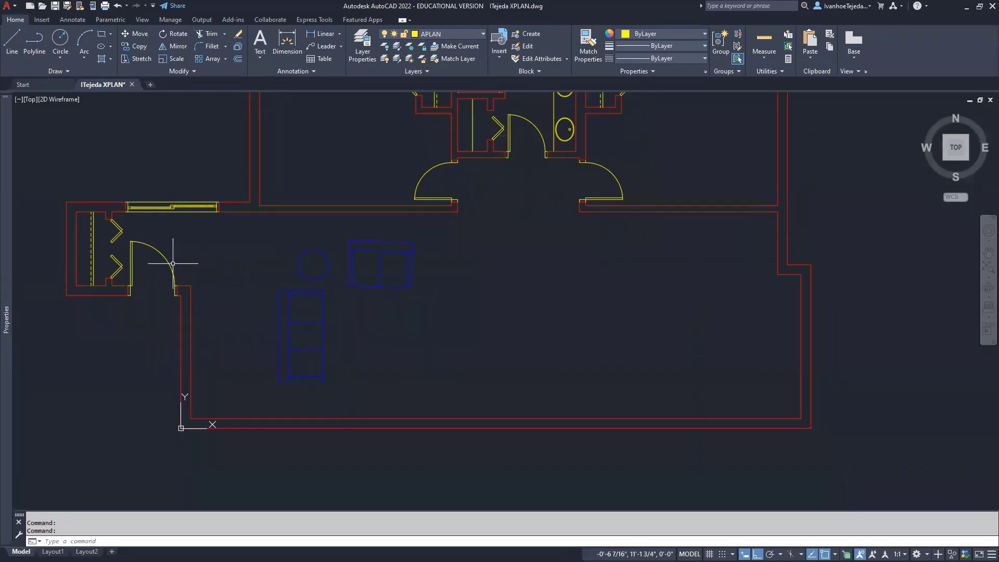
Select the entry door's swing arc, leaf and both jamb lines for copying
type("co")
key("Return")
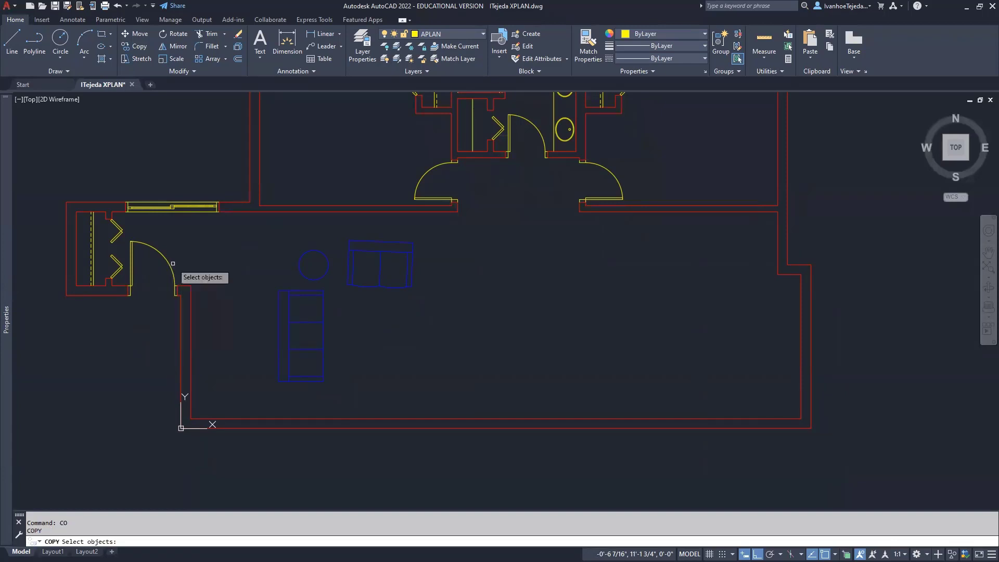
left_click(173, 264)
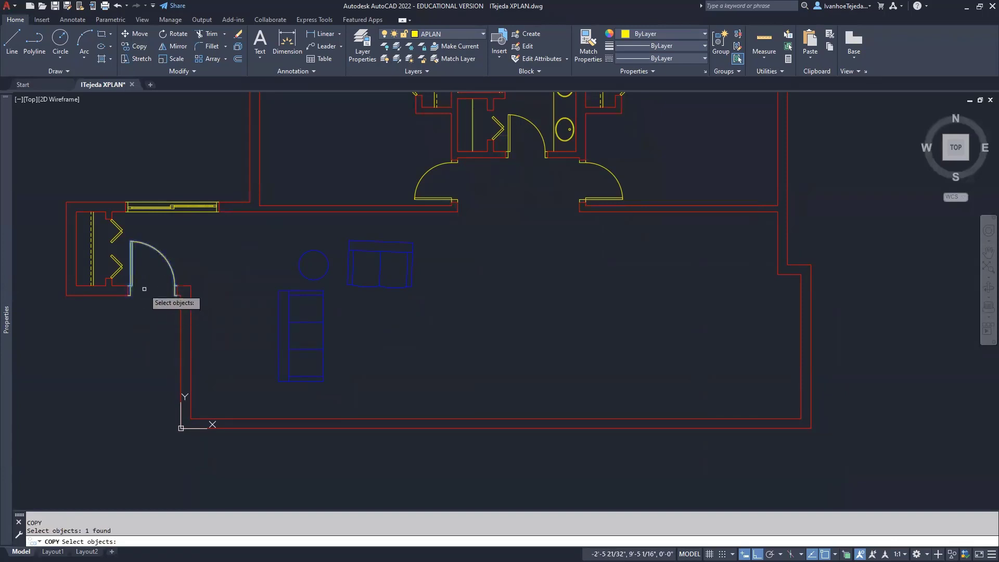
scroll(144, 289, "up", 6)
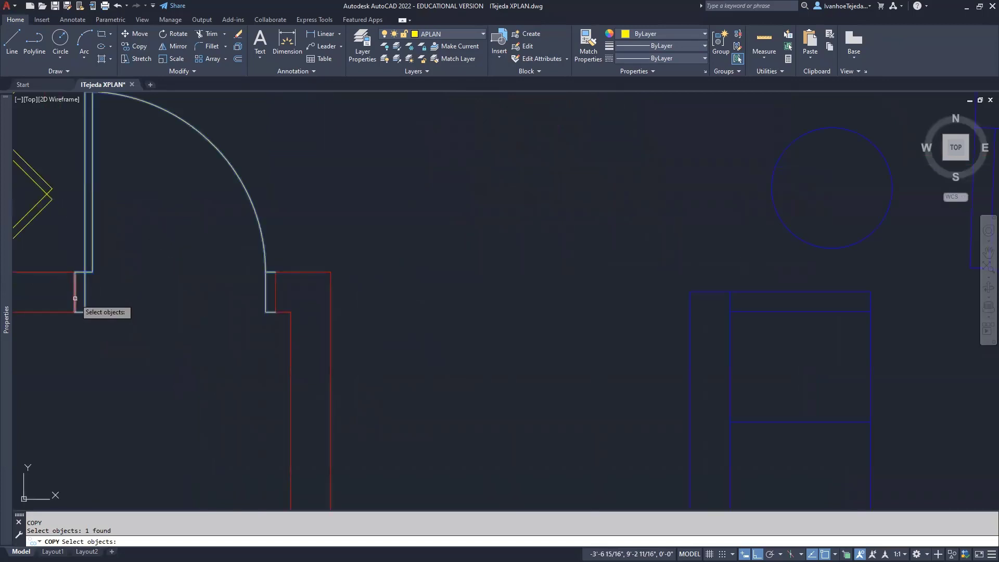
left_click(74, 298)
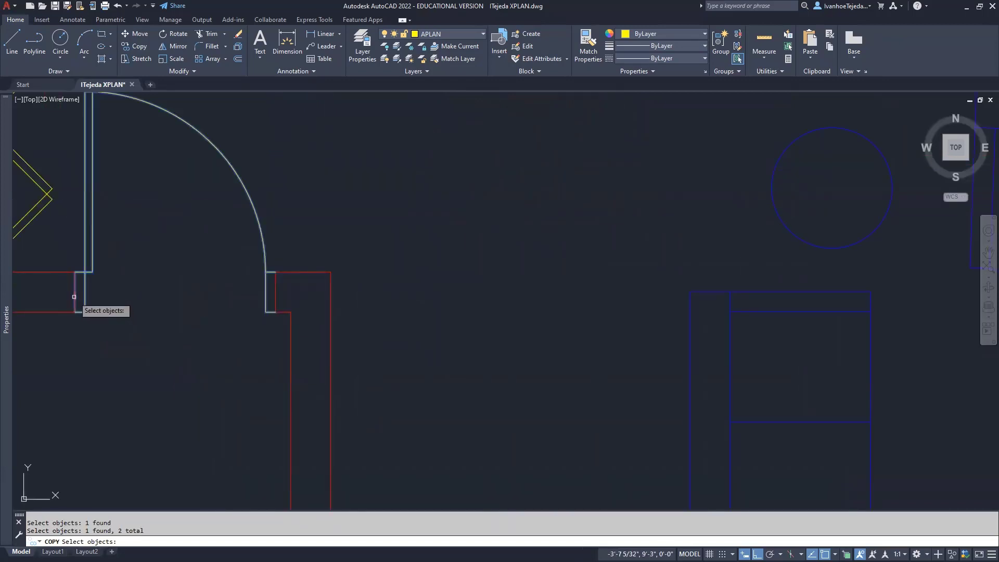
left_click(274, 283)
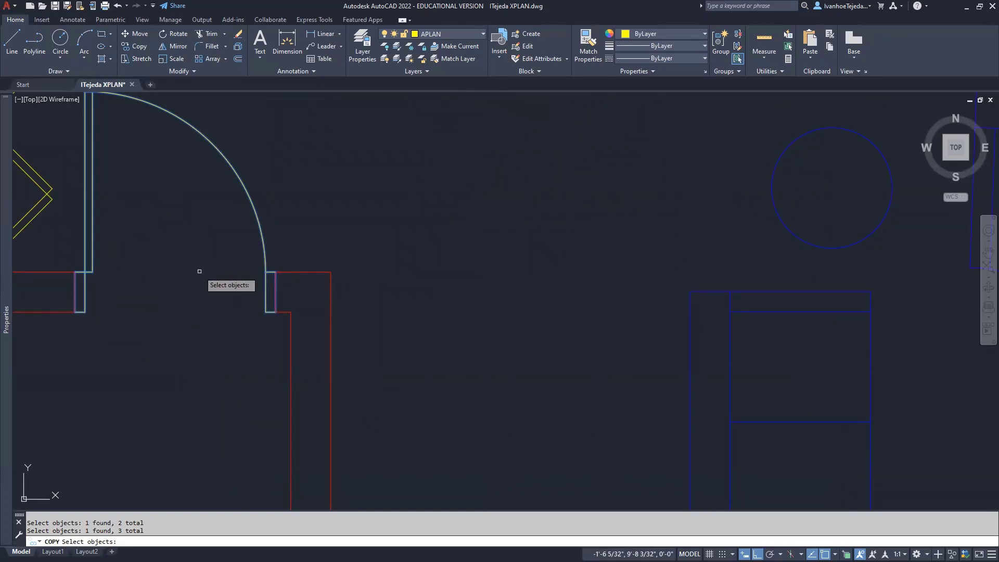
key("Return")
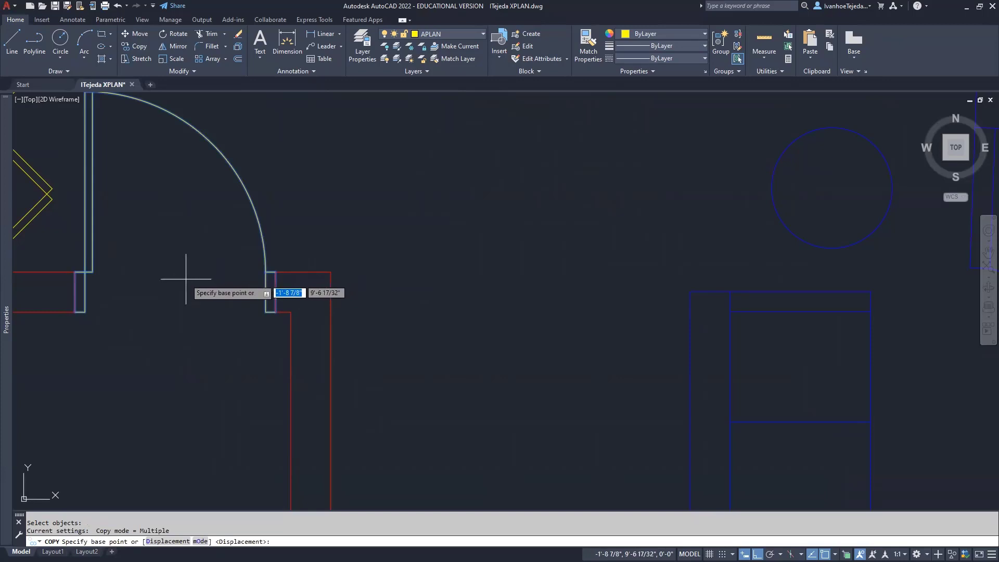
Place the door copy beside the right-hand kitchen wall with Ortho off
left_click(186, 279)
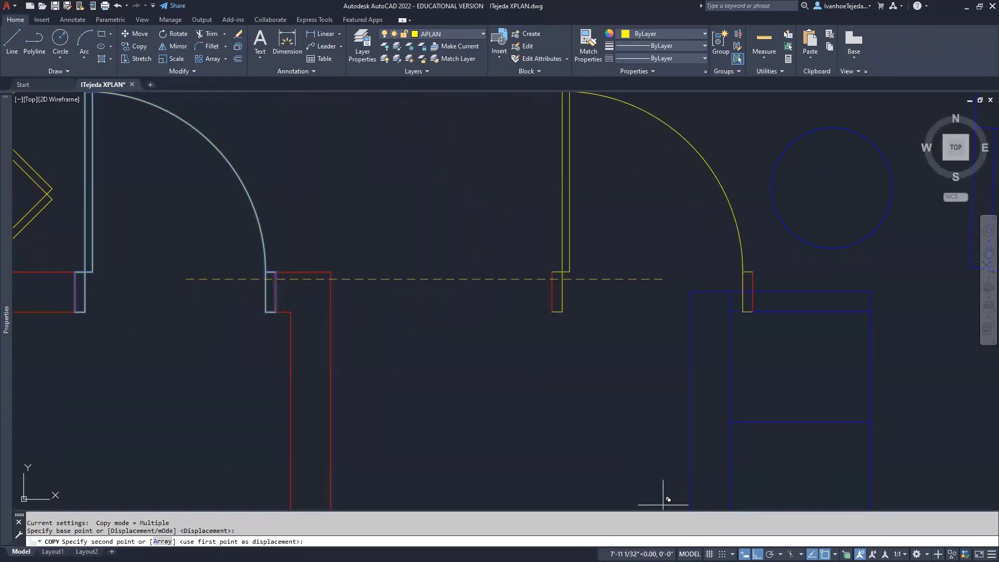
key("F8")
scroll(541, 221, "down", 8)
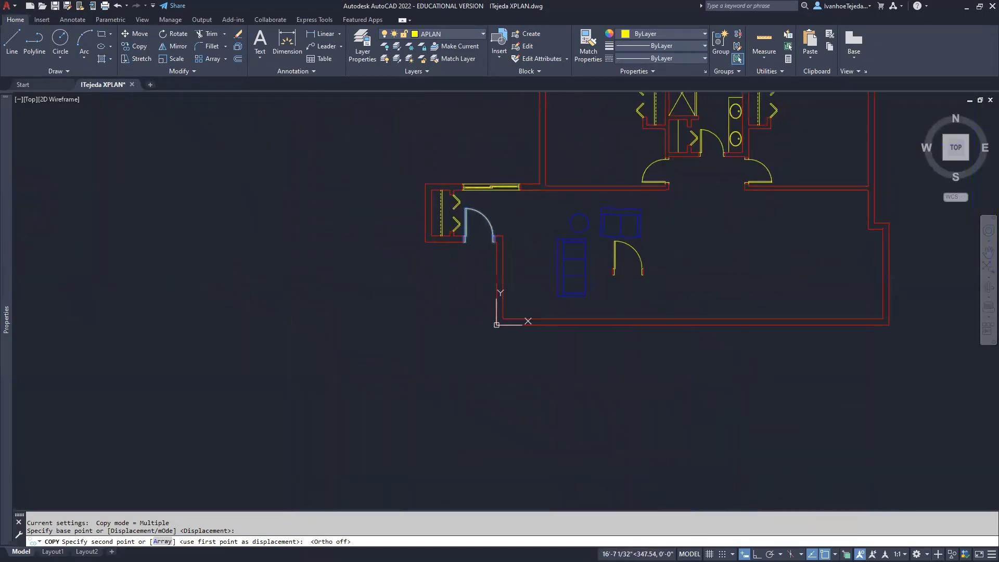
middle_click_drag(531, 286, 286, 314)
scroll(650, 235, "up", 4)
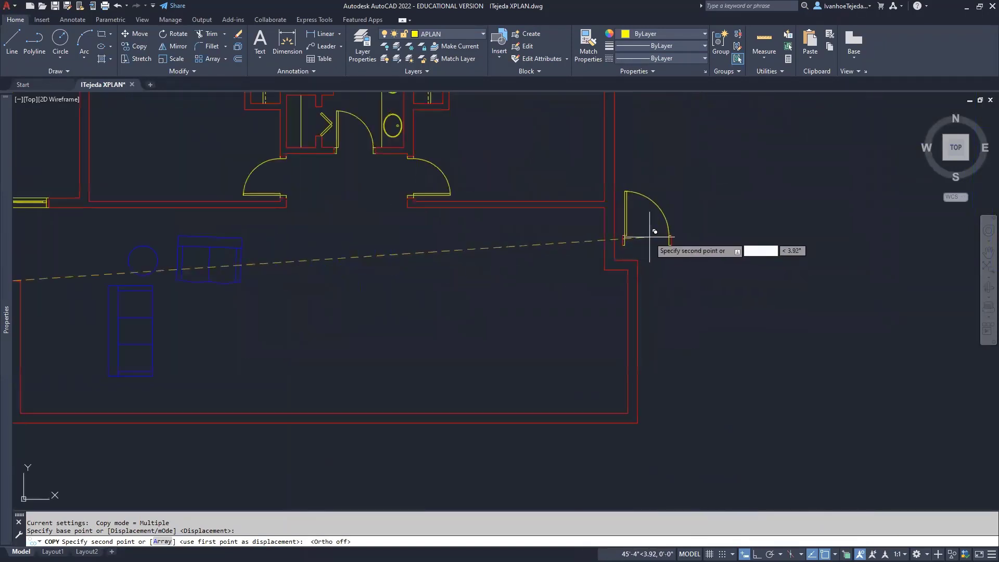
scroll(650, 235, "up", 3)
middle_click_drag(669, 212, 581, 310)
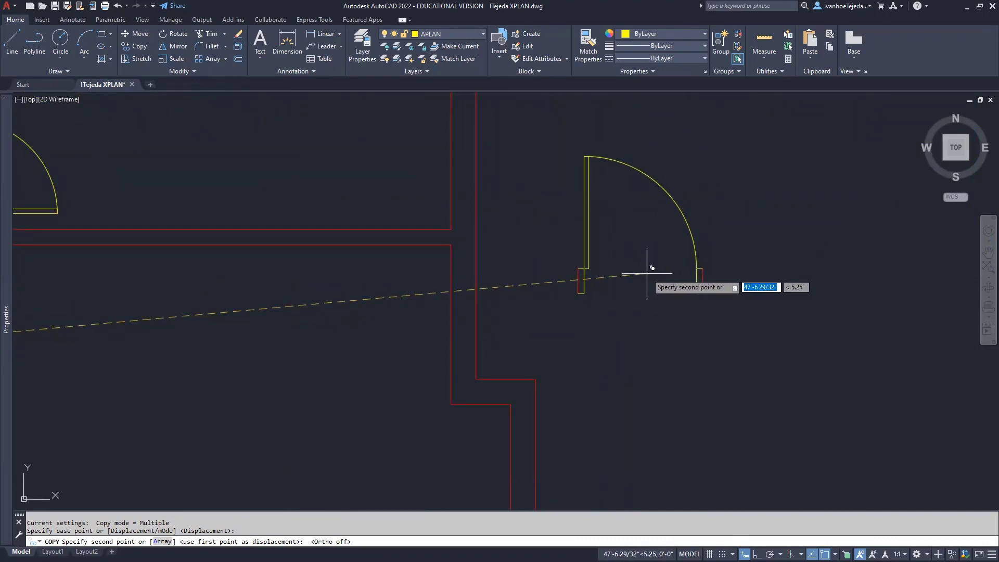
left_click(648, 271)
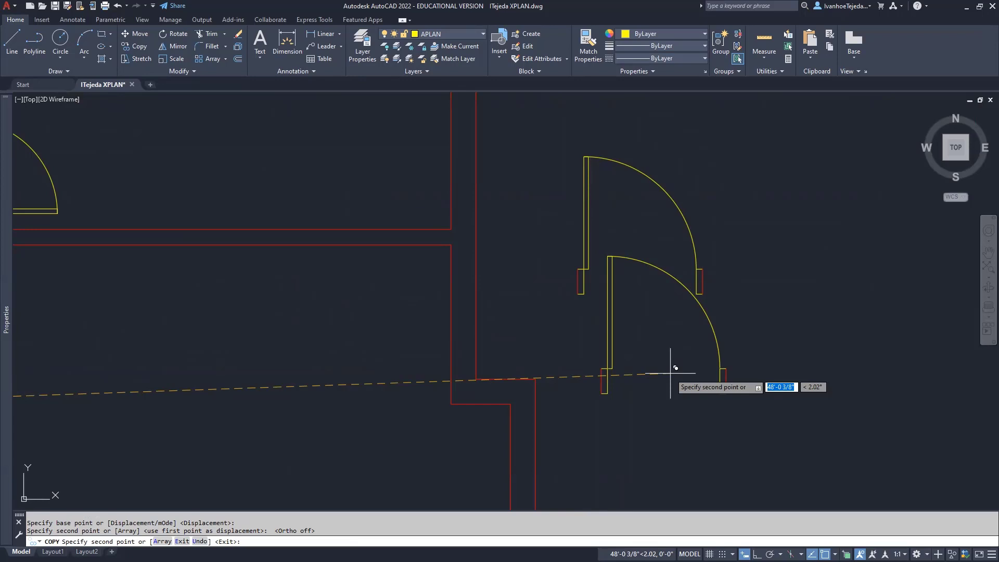
key("Escape")
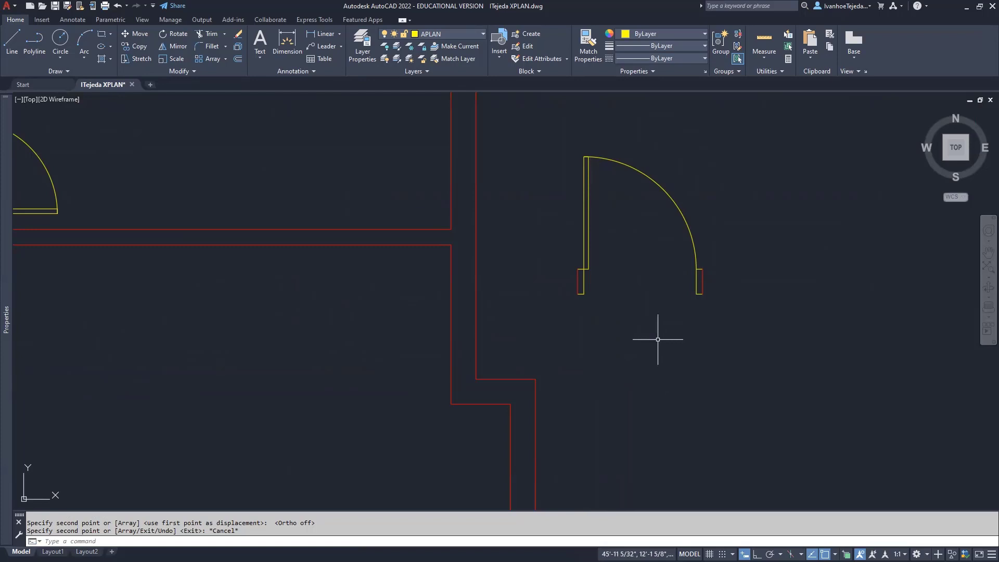
Rotate the copied door and its two jambs 90 degrees about the door's base point
type("RO")
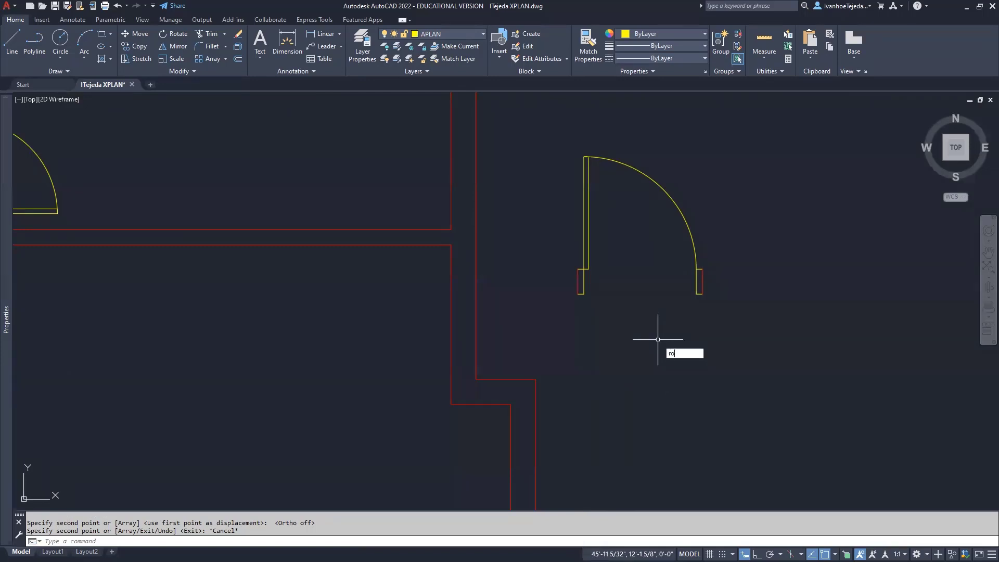
key("Return")
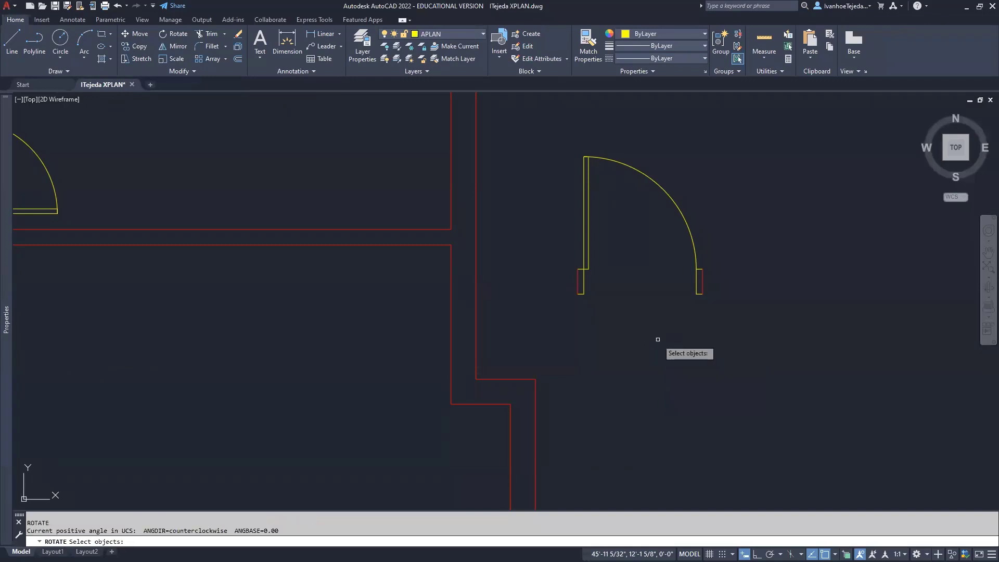
left_click(546, 140)
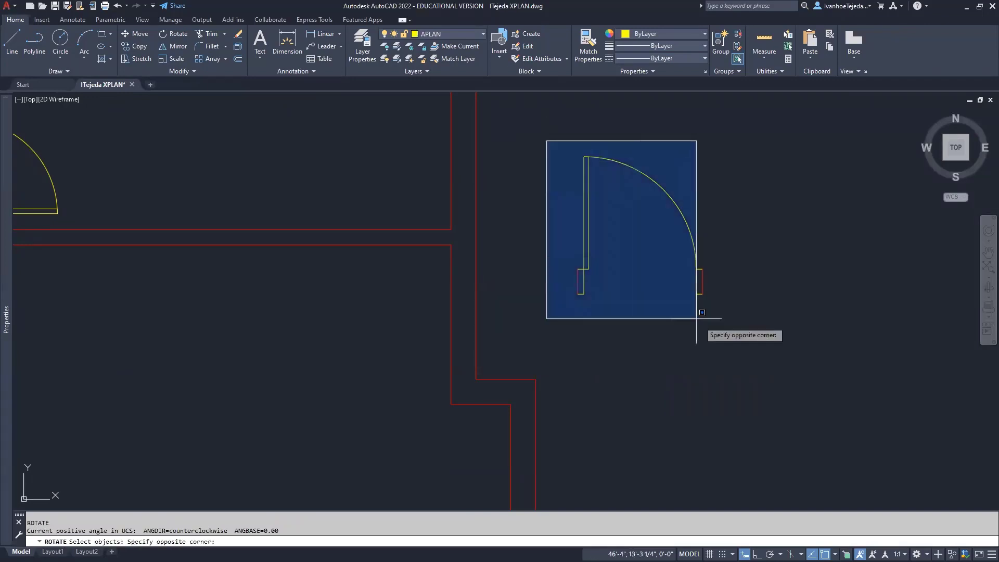
left_click(737, 326)
key("Return")
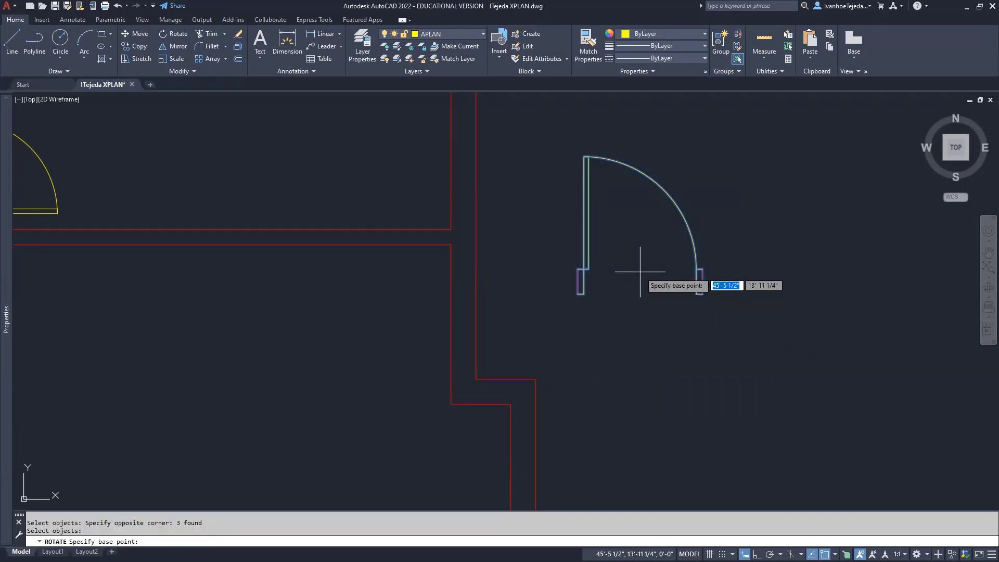
left_click(640, 271)
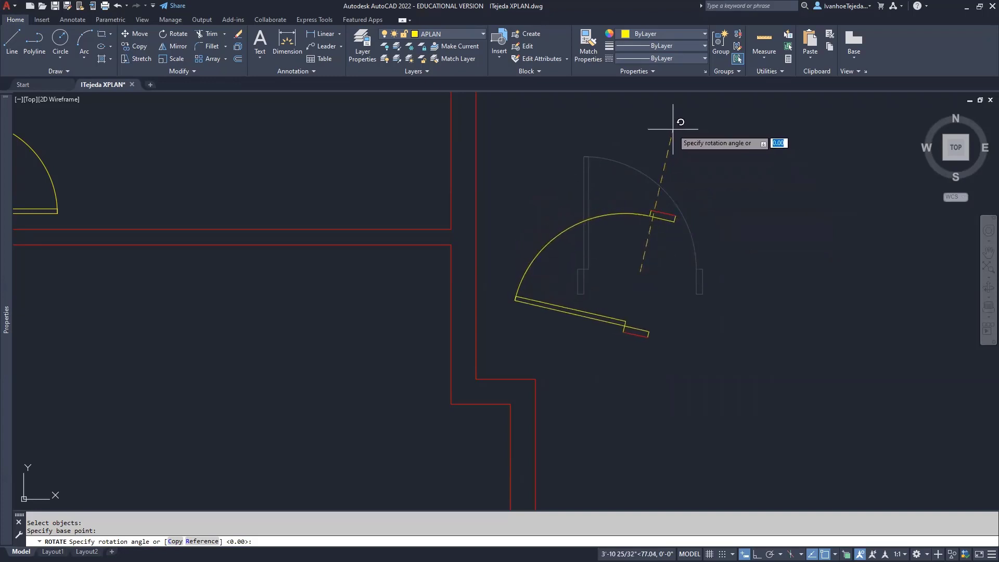
type("90")
key("Return")
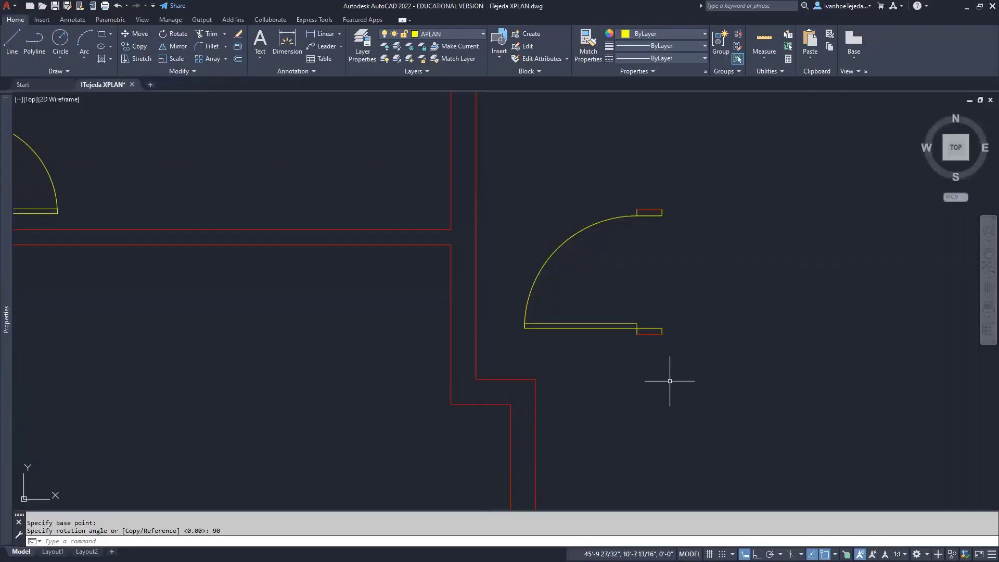
type("MI")
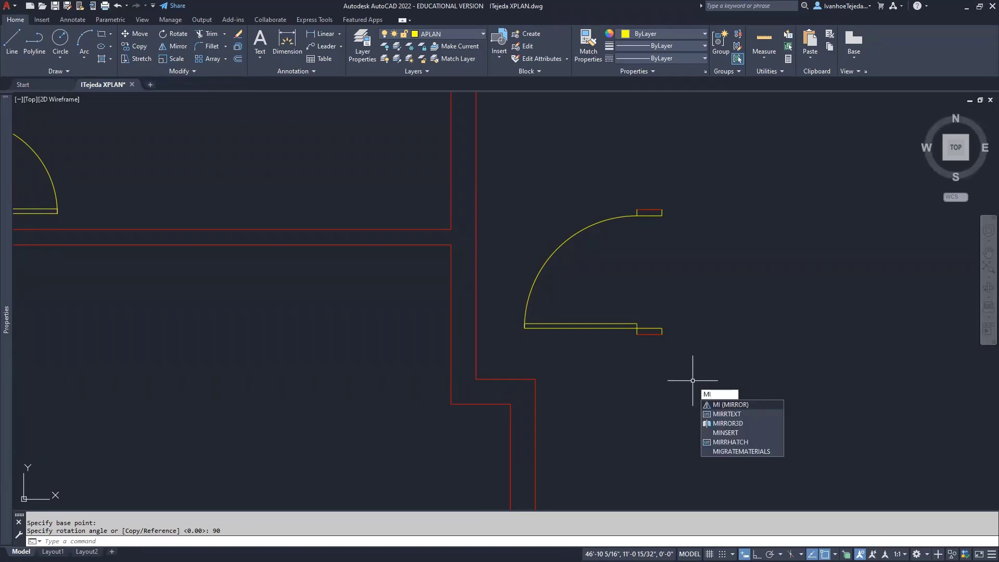
Mirror the previously rotated door across a horizontal line with Ortho on, erasing the source
key("Return")
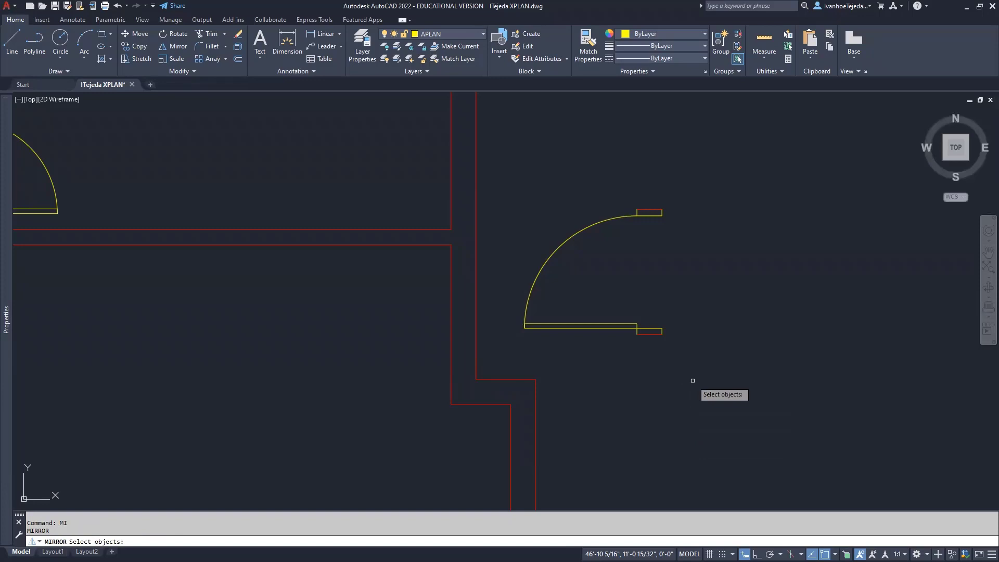
type("p")
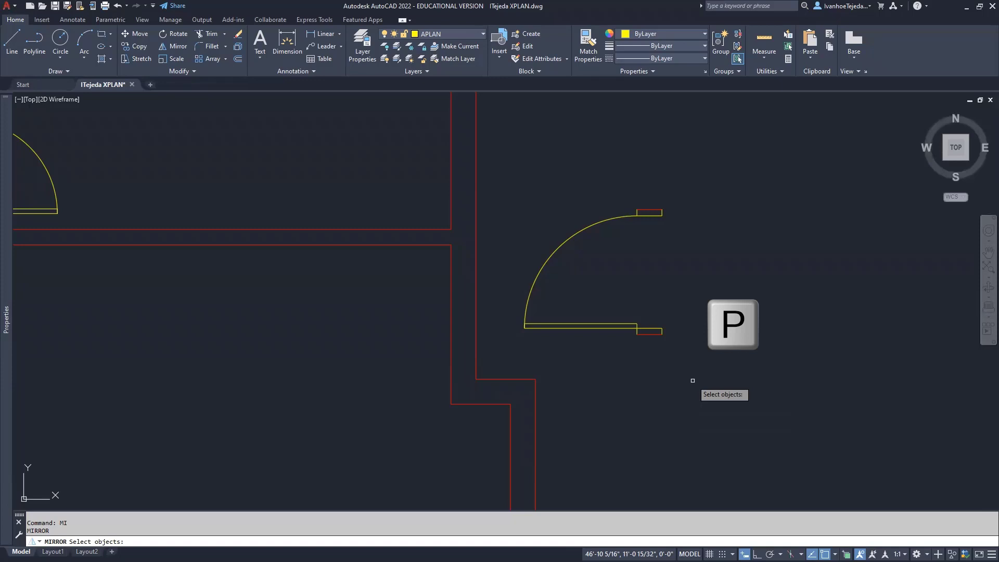
type("p")
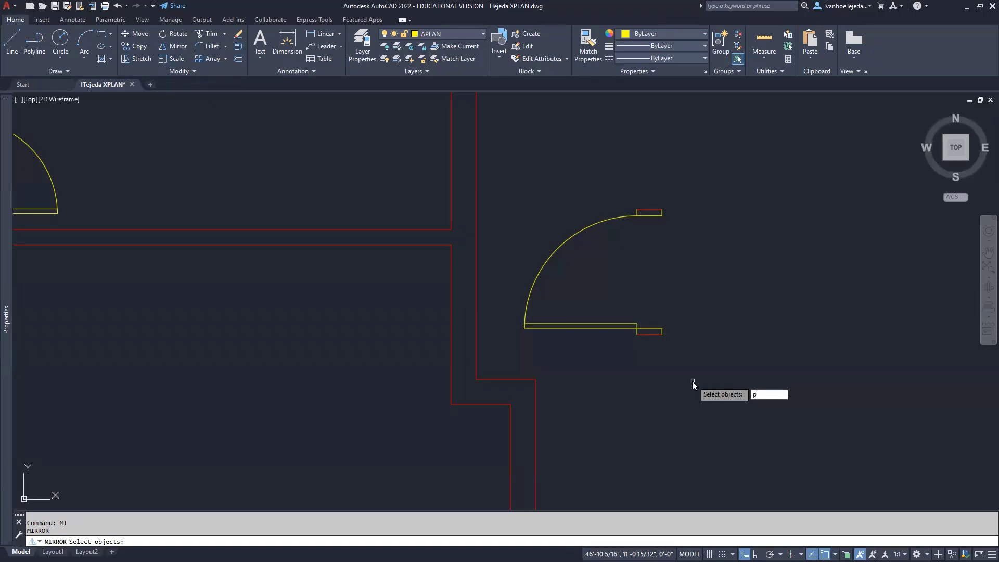
key("Return")
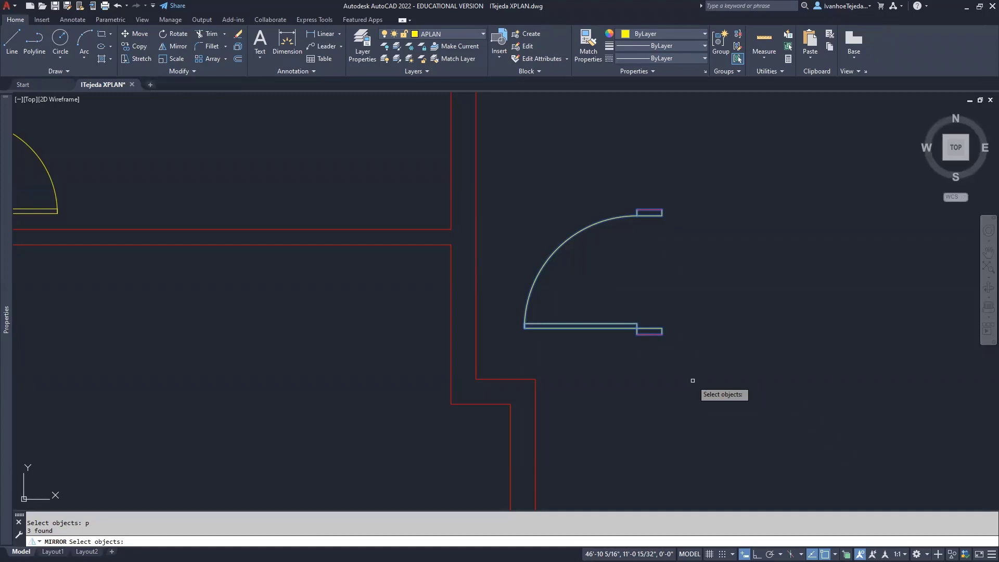
key("Return")
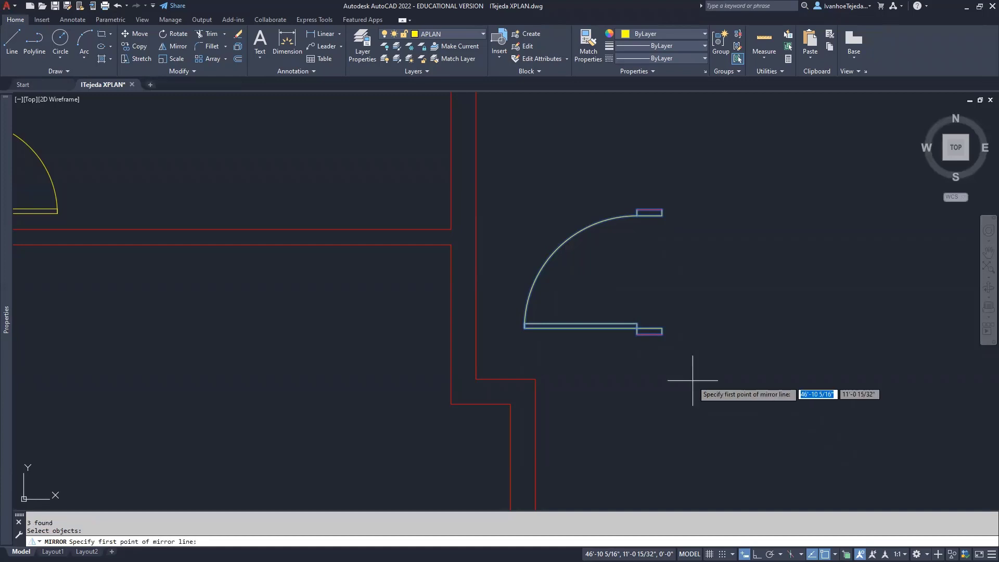
left_click(650, 279)
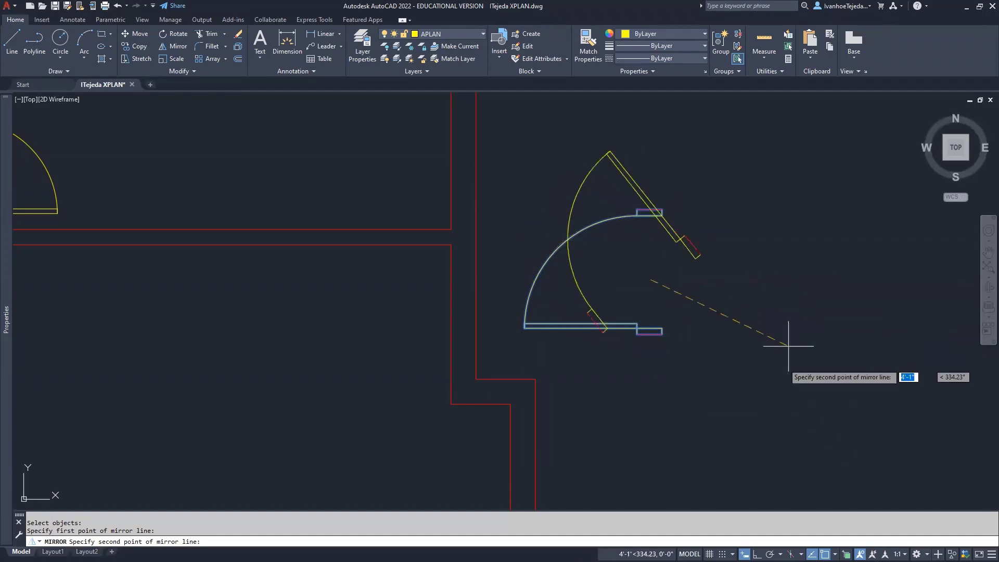
left_click(757, 553)
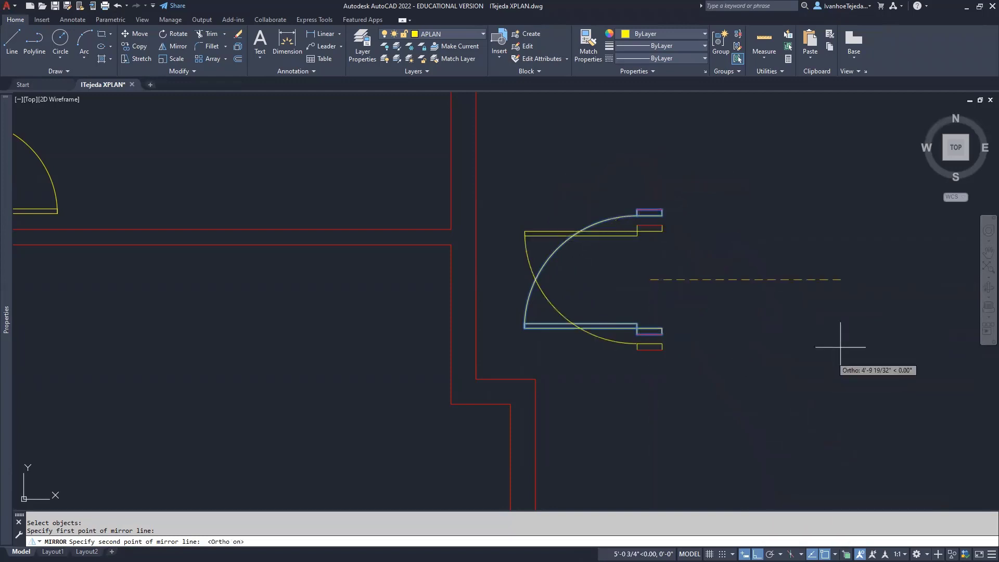
left_click(848, 289)
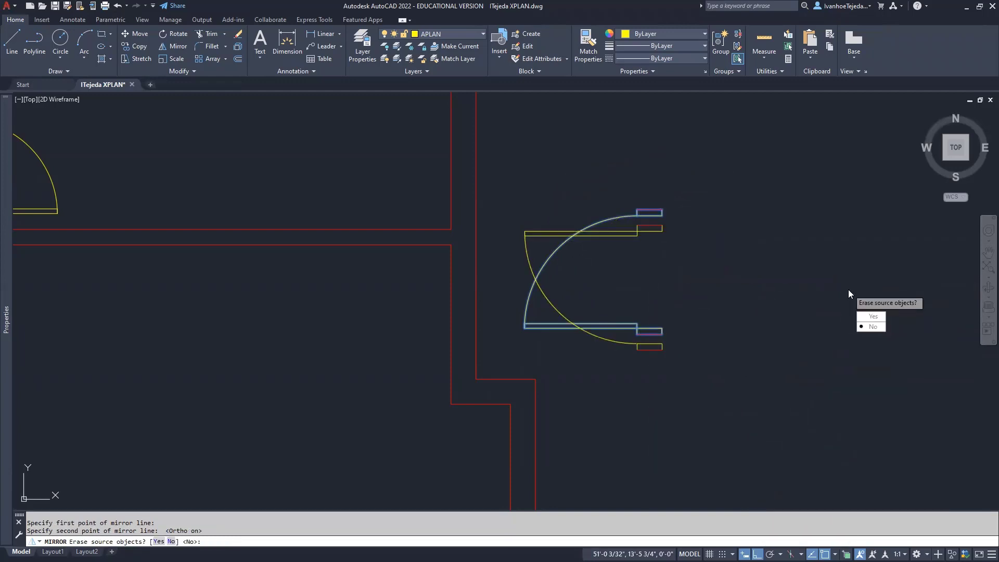
left_click(872, 316)
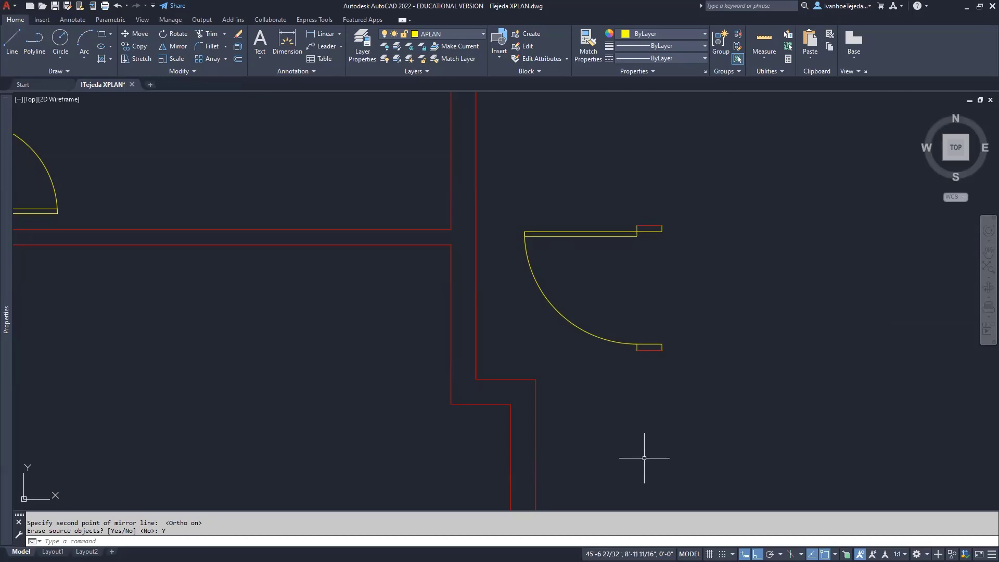
key("alt+Tab")
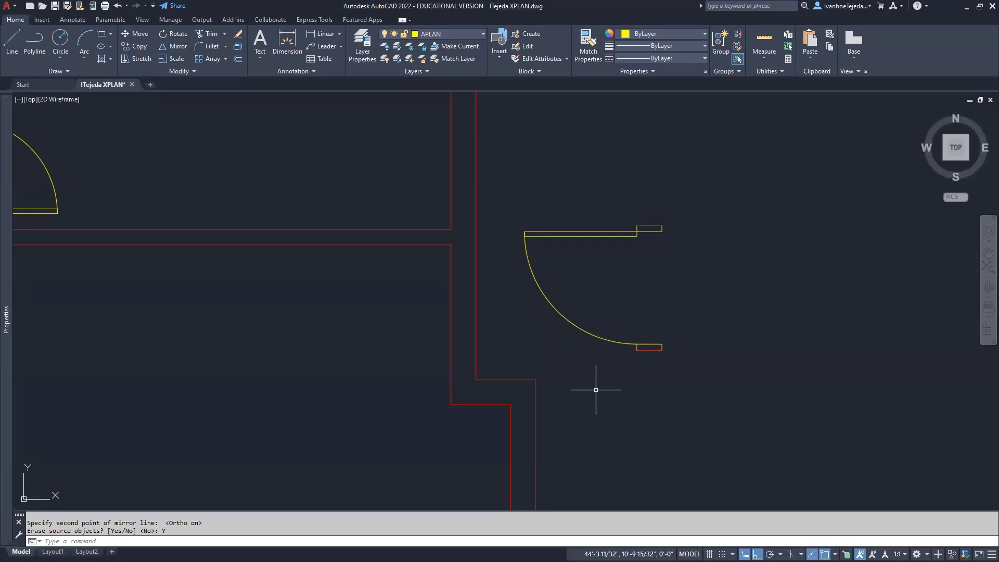
Move the previous door selection from its jamb end into the vertical wall opening
type("M")
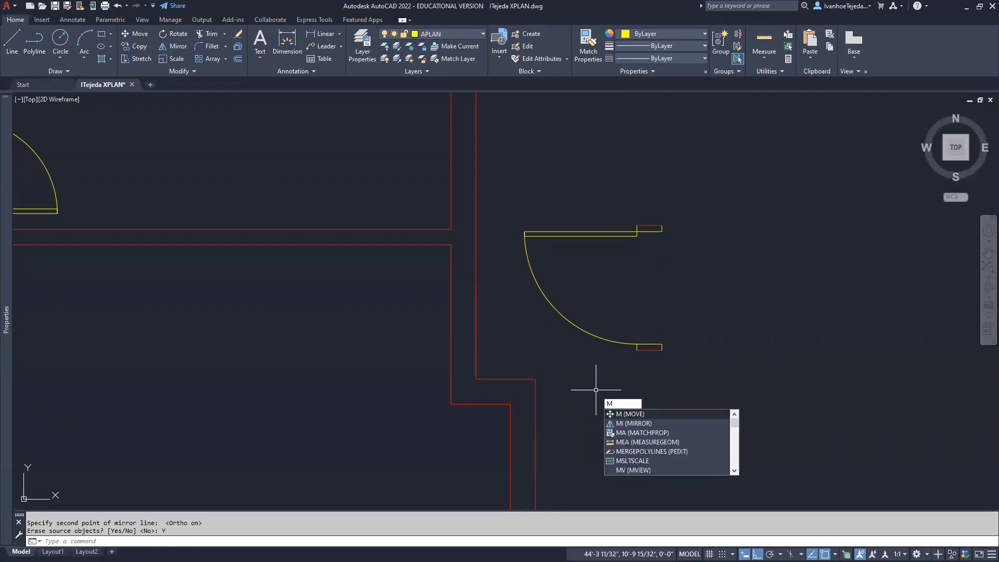
key("Return")
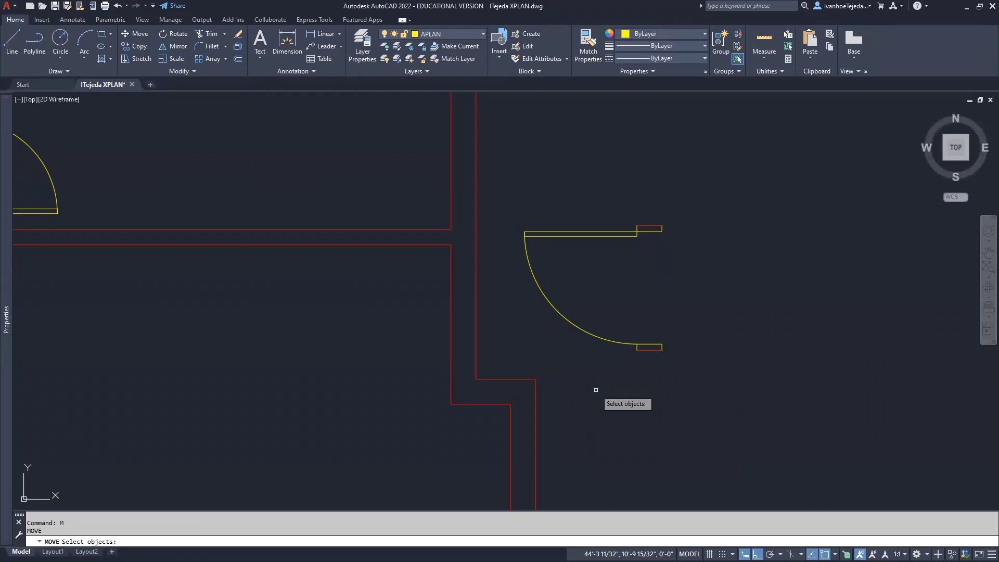
type("p")
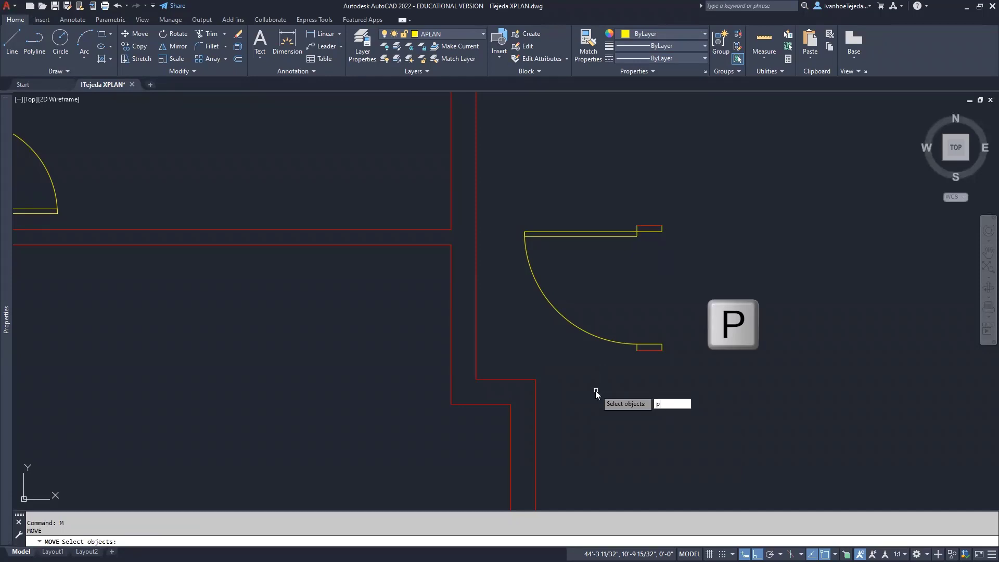
key("Return")
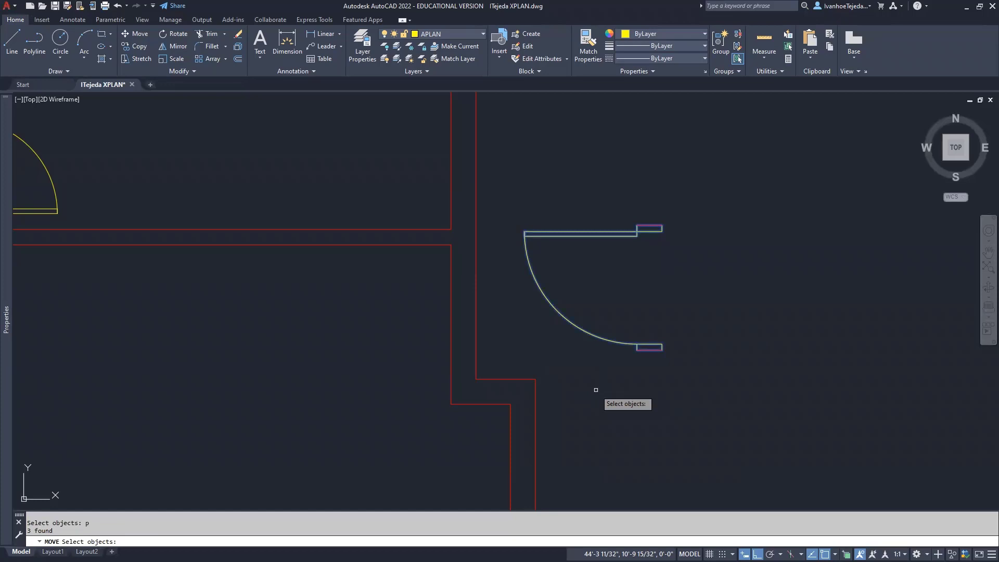
key("Return")
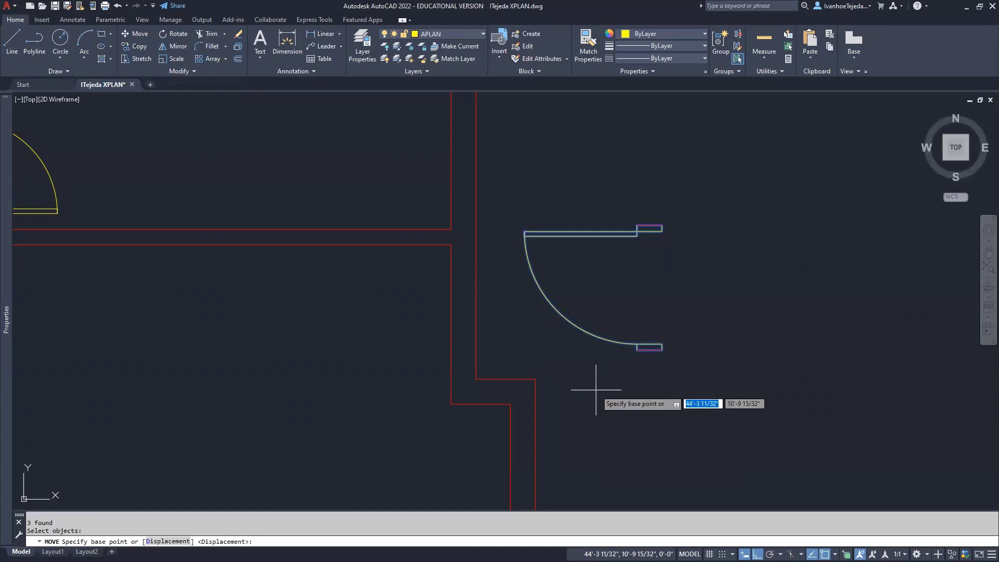
left_click(662, 349)
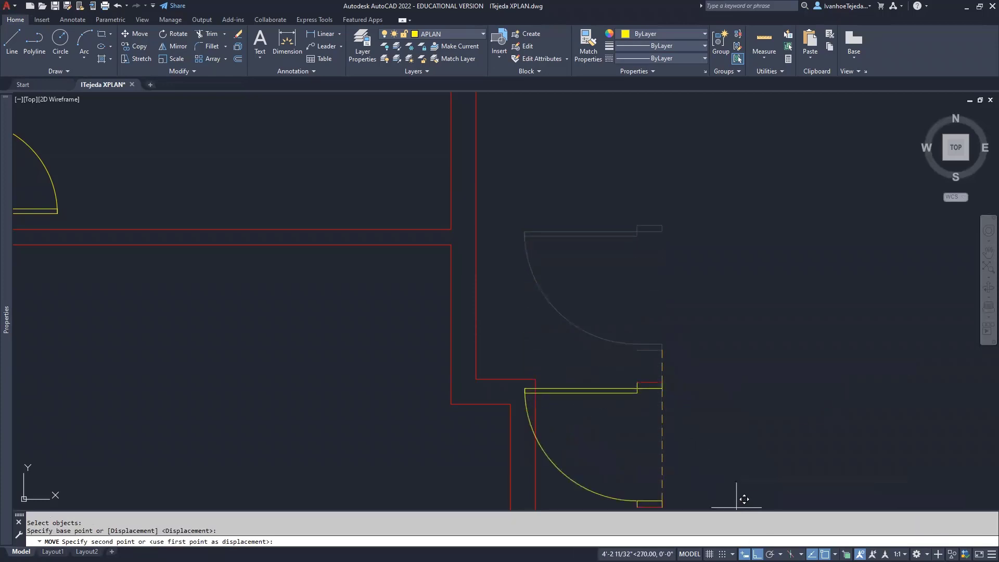
key("F8")
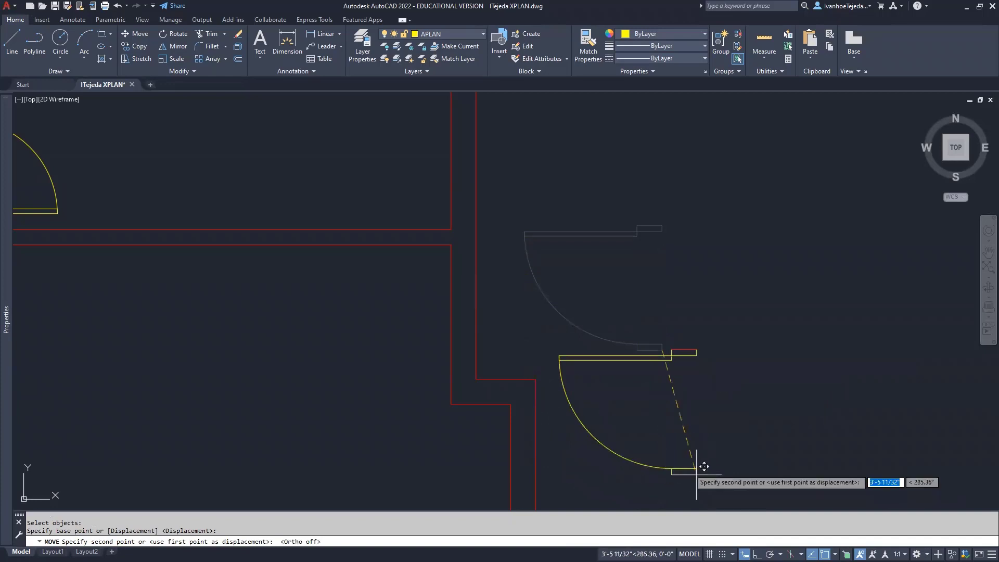
left_click(484, 370)
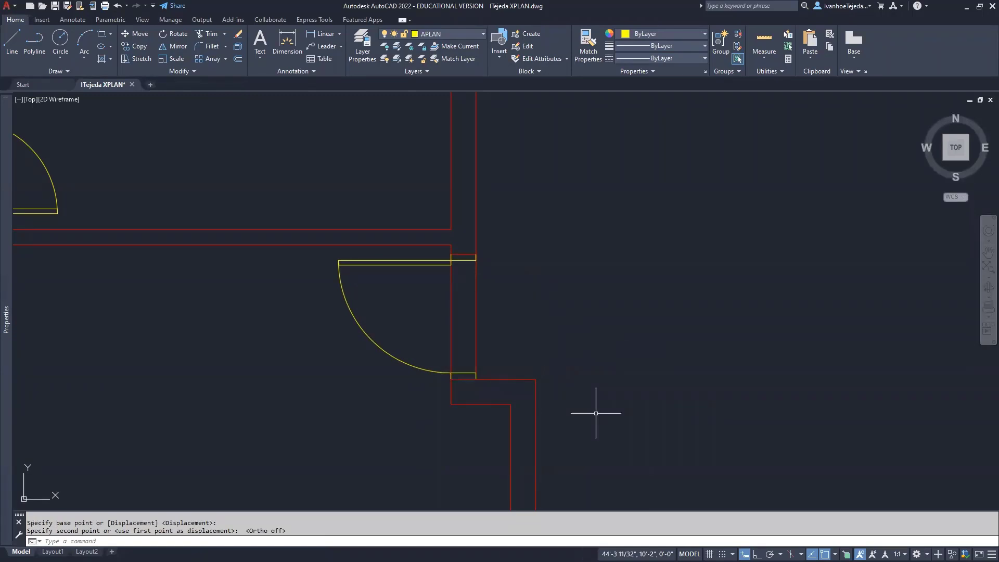
Pan and zoom to center the view on the relocated door opening
middle_click_drag(566, 362, 635, 357)
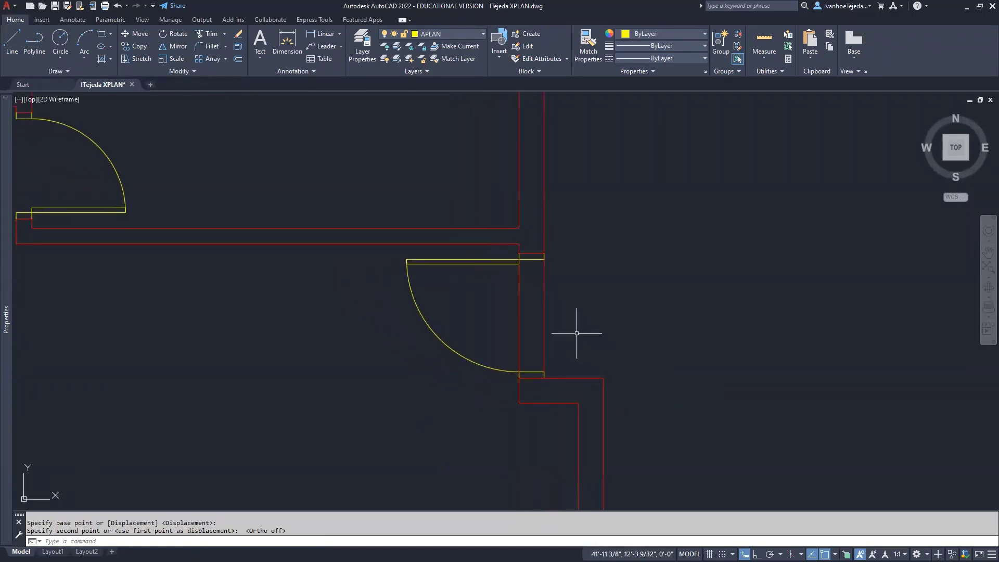
scroll(576, 333, "up", 2)
middle_click_drag(587, 313, 639, 336)
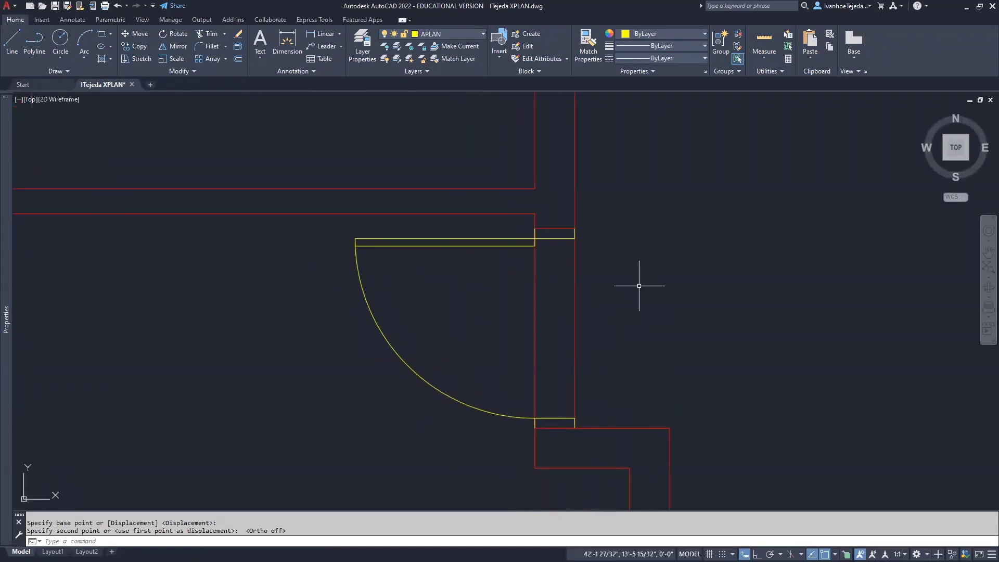
scroll(569, 437, "up", 2)
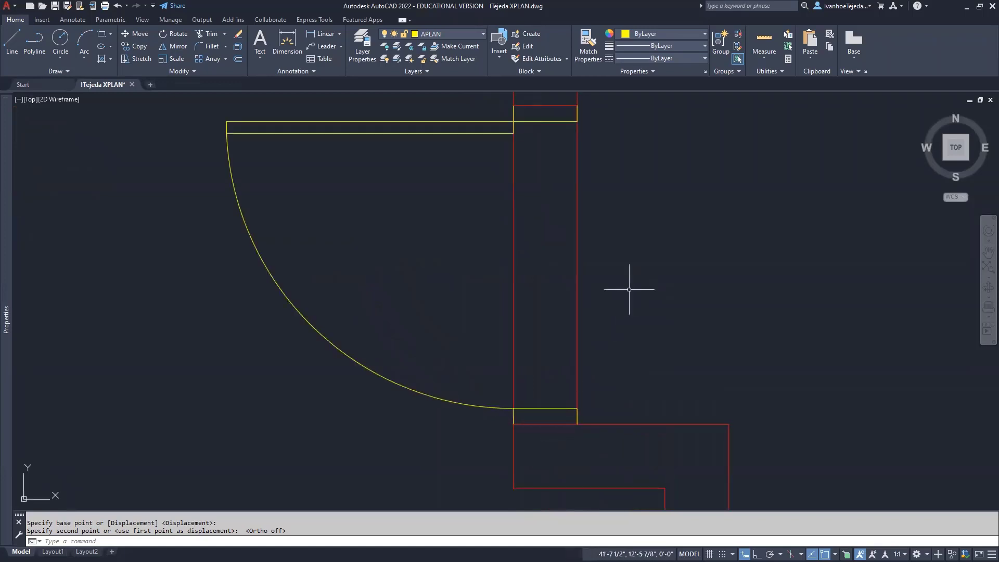
middle_click_drag(631, 286, 643, 312)
scroll(643, 312, "down", 2)
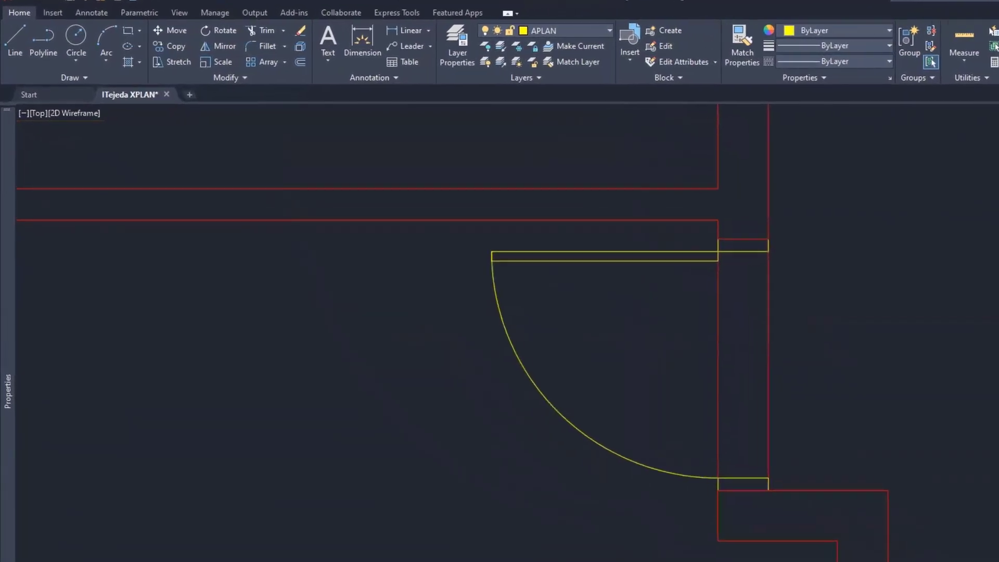
middle_click_drag(821, 361, 785, 394)
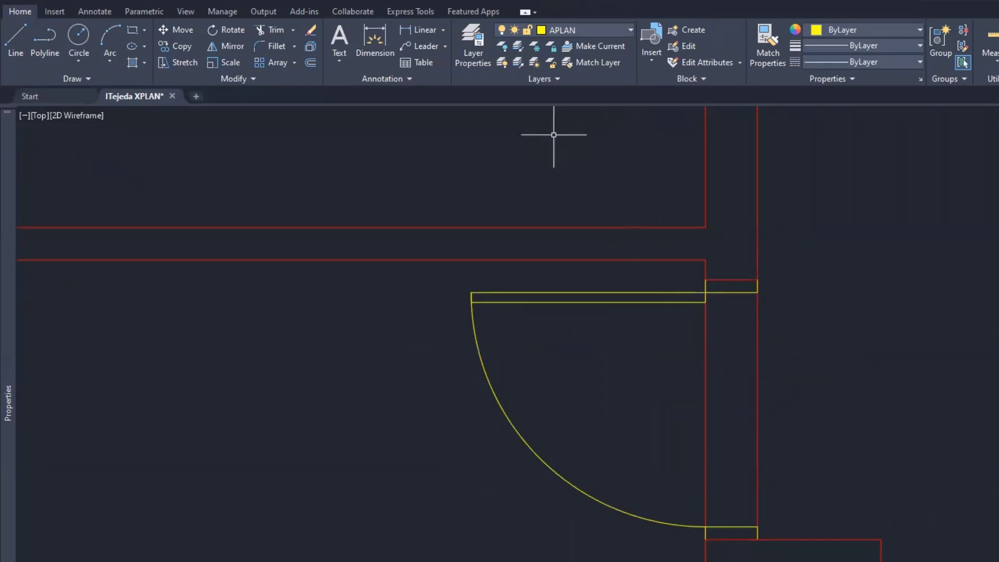
Turn off the current APLAN layer by picking the yellow door
left_click(502, 46)
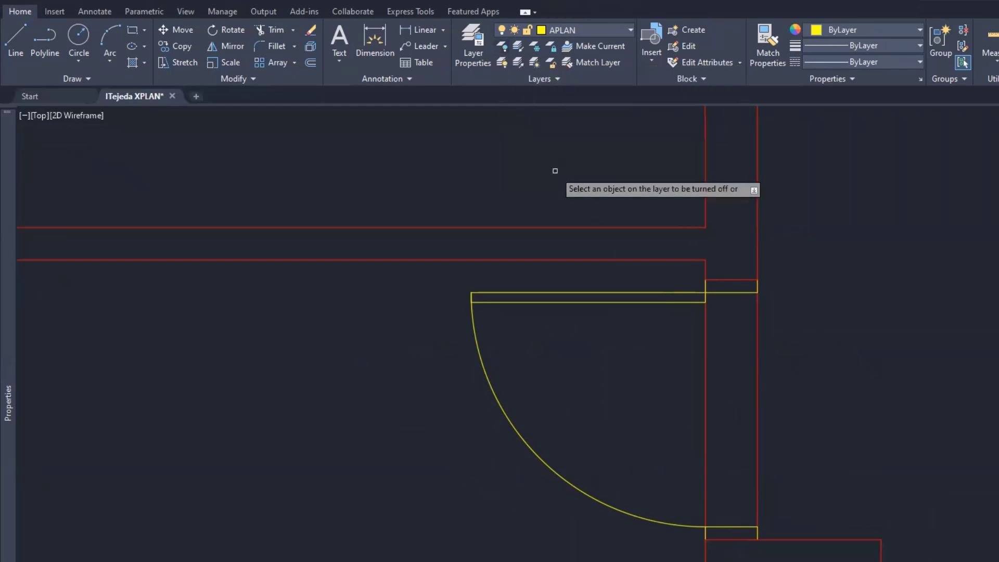
left_click(588, 292)
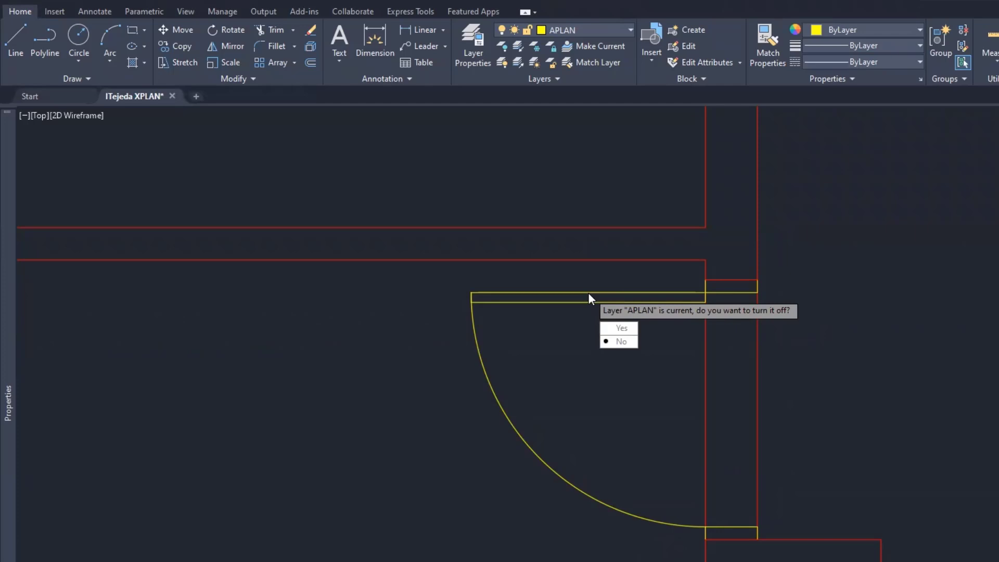
left_click(620, 329)
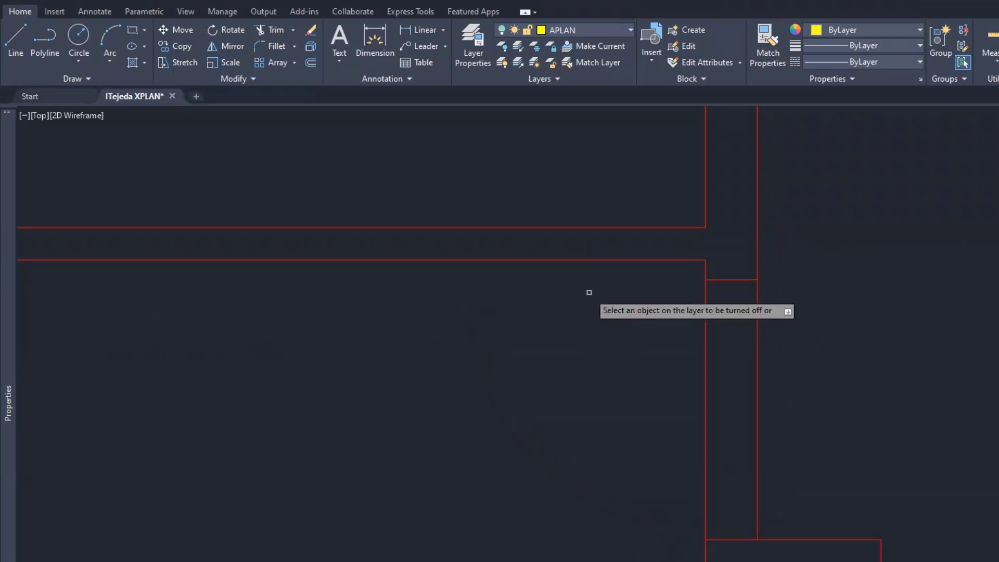
right_click(589, 335)
left_click(611, 346)
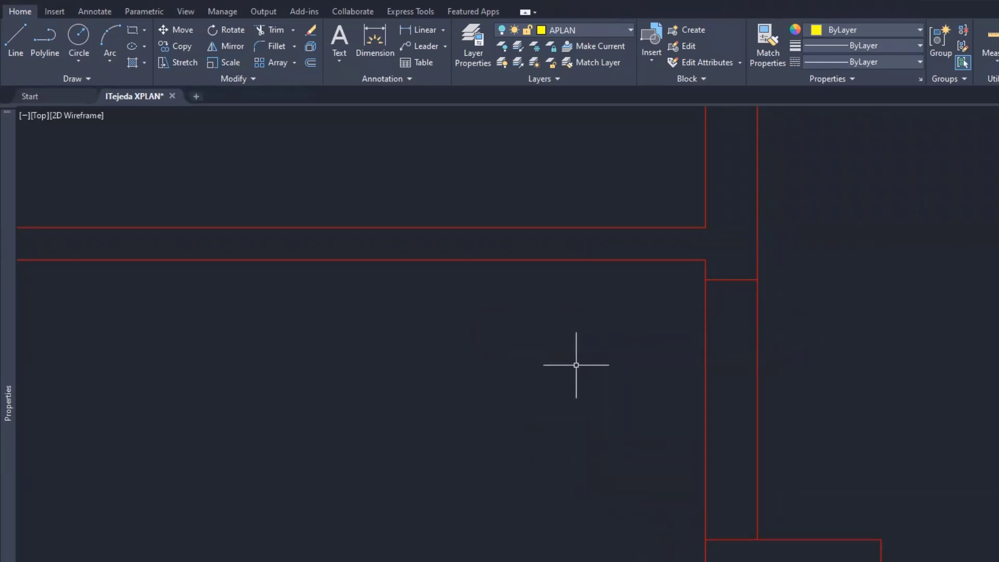
Fence-trim the two vertical wall lines crossing the right-hand door opening
type("TR")
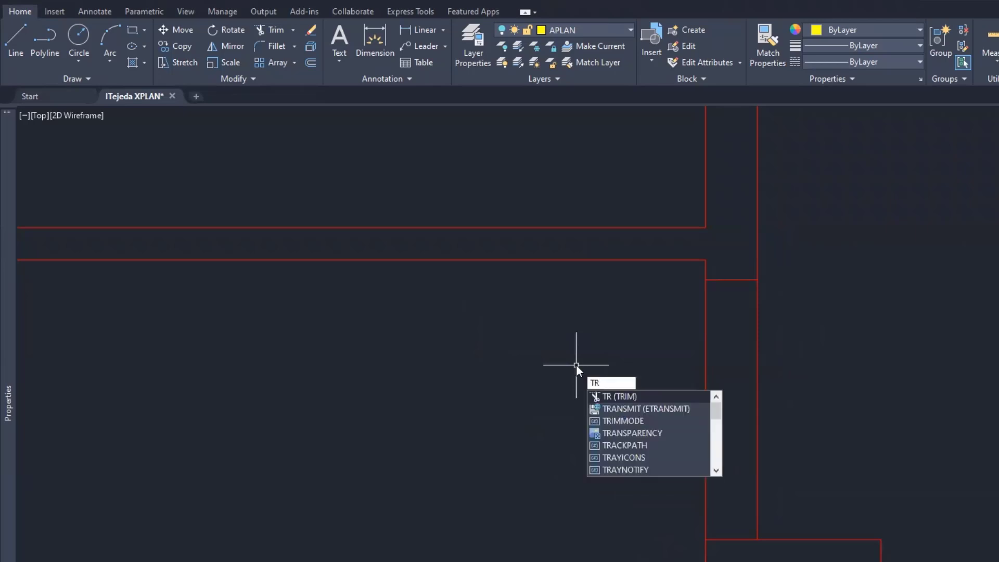
key("Return")
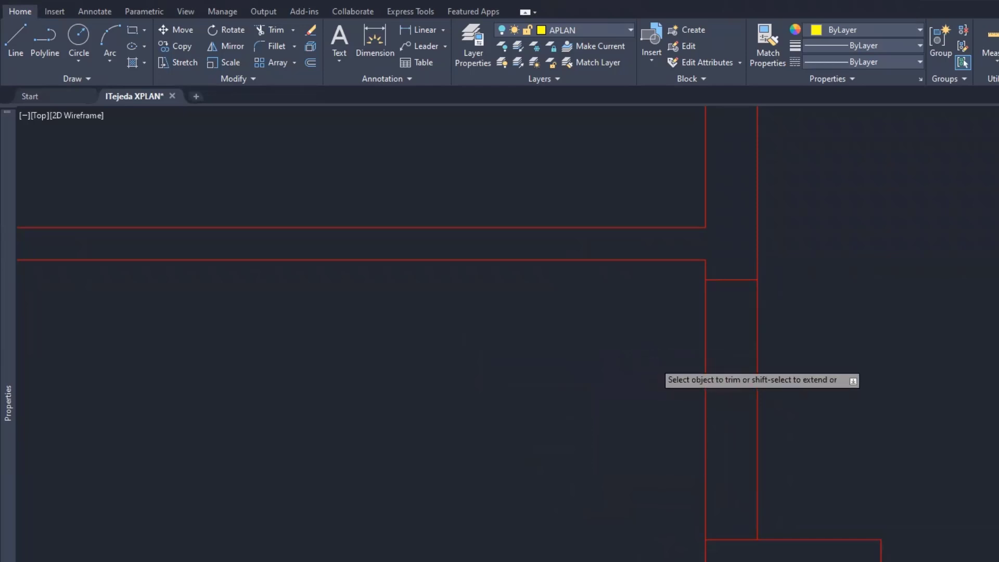
left_click(654, 361)
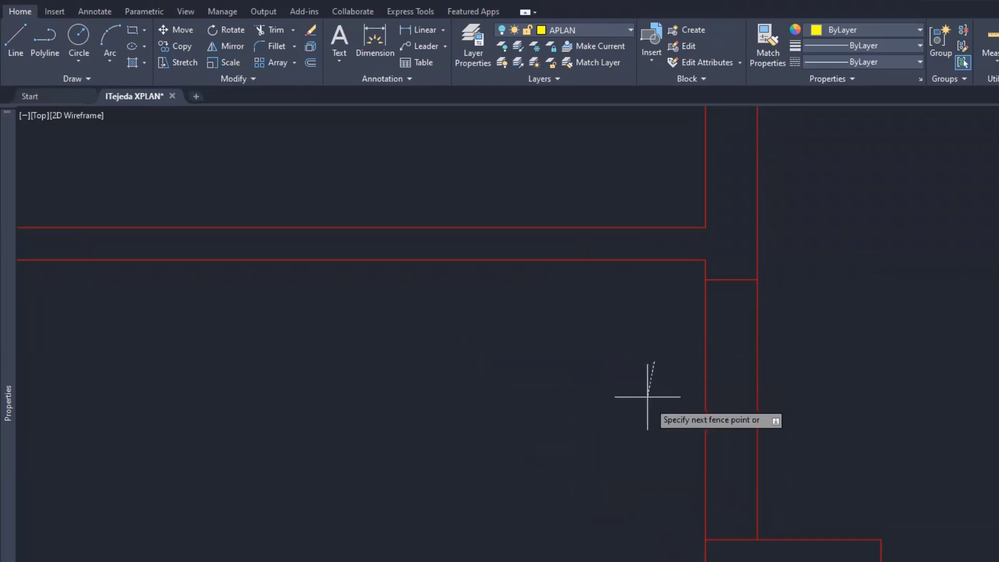
left_click(835, 433)
key("Return")
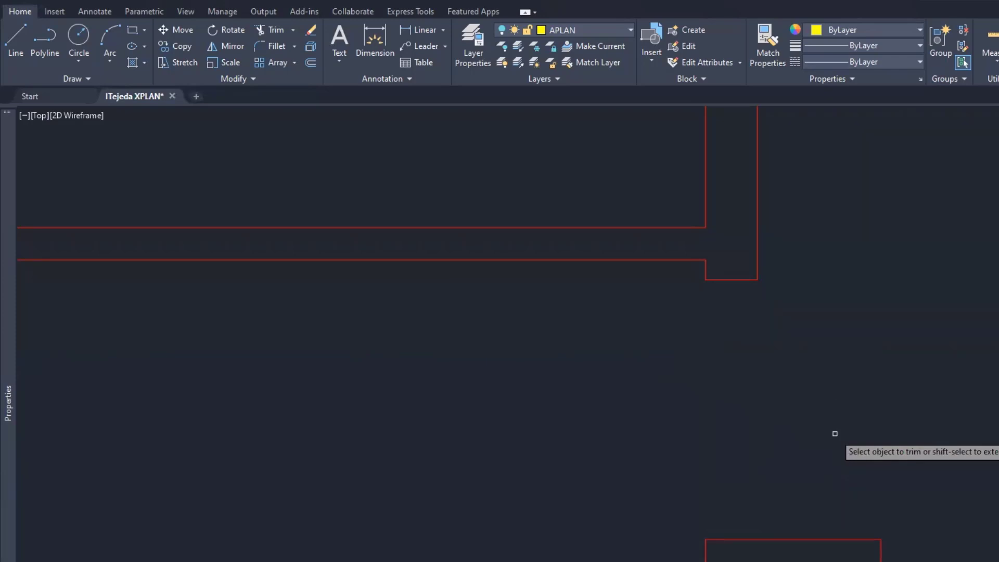
key("Escape")
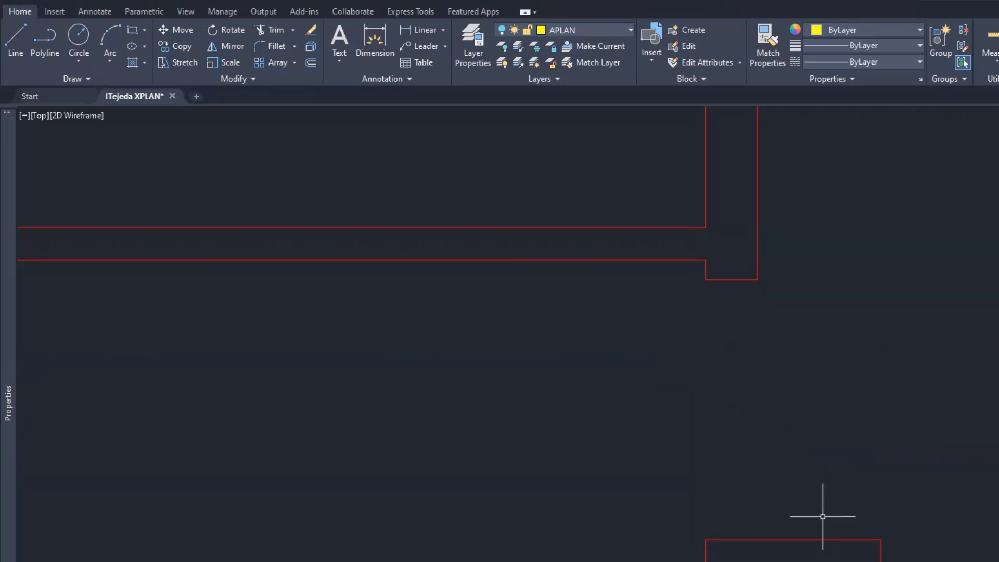
middle_click_drag(819, 517, 721, 414)
scroll(675, 431, "up", 4)
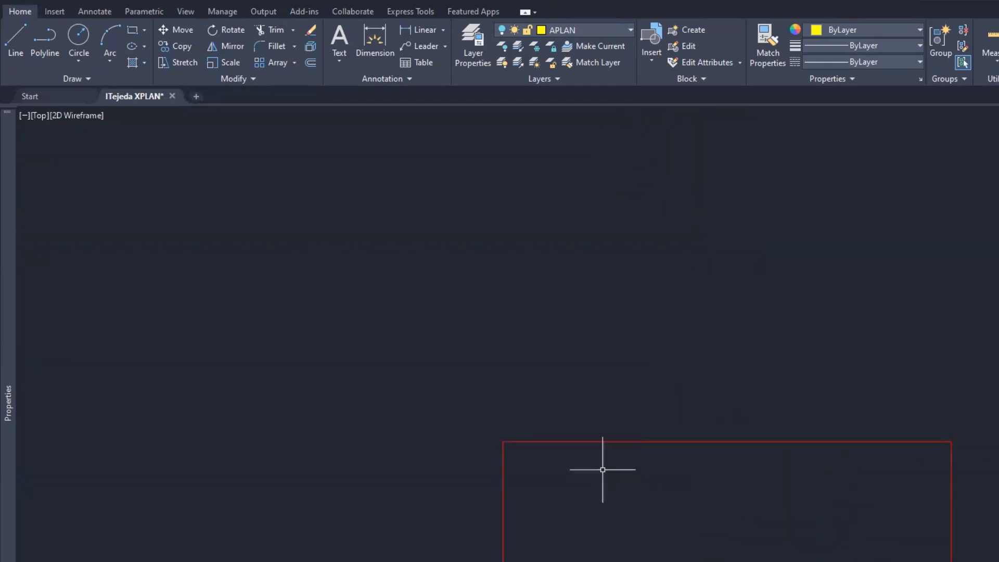
Join the left and right top-edge segments of the lower counter into one line
left_click(573, 442)
left_click(738, 441)
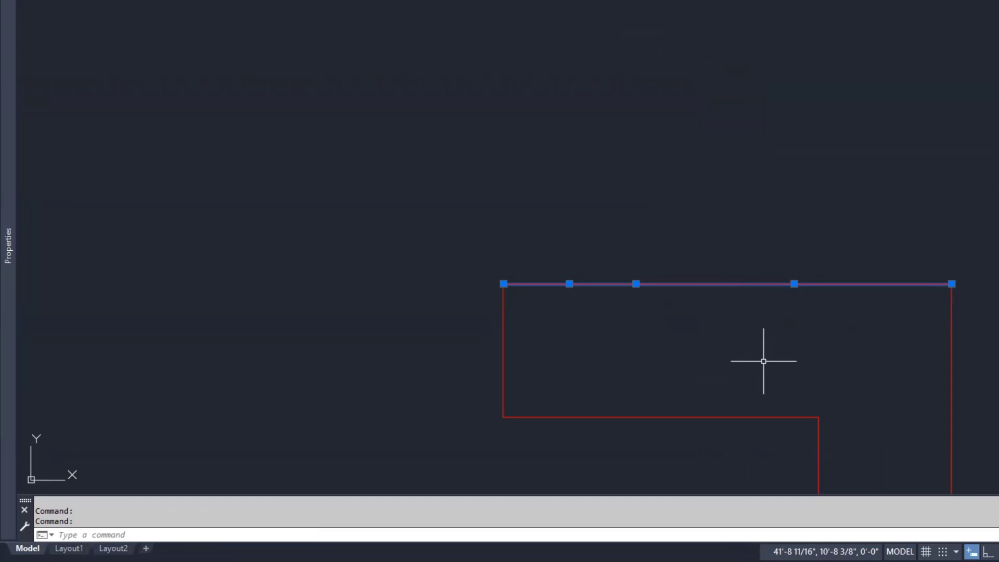
key("Escape")
key("Escape")
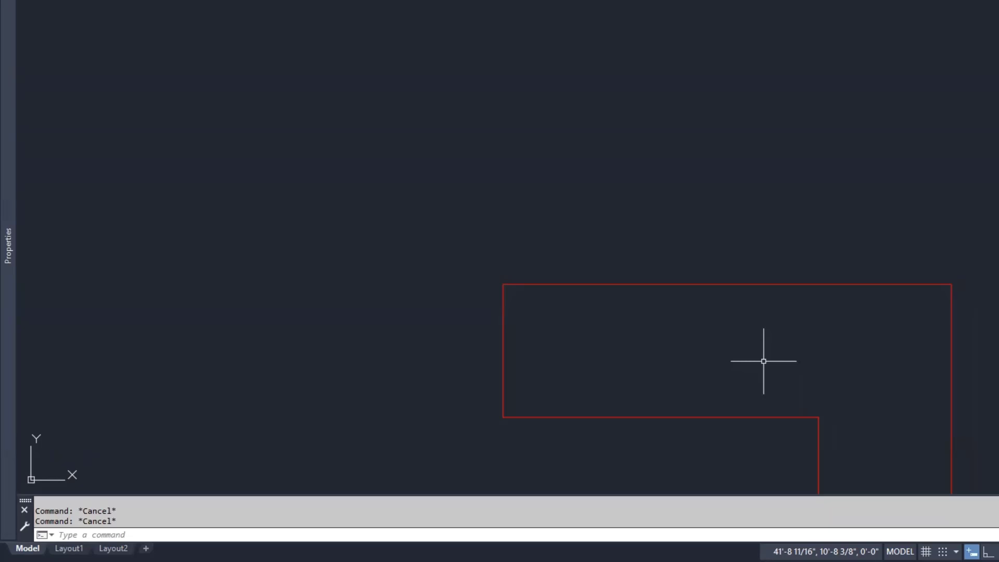
type("J")
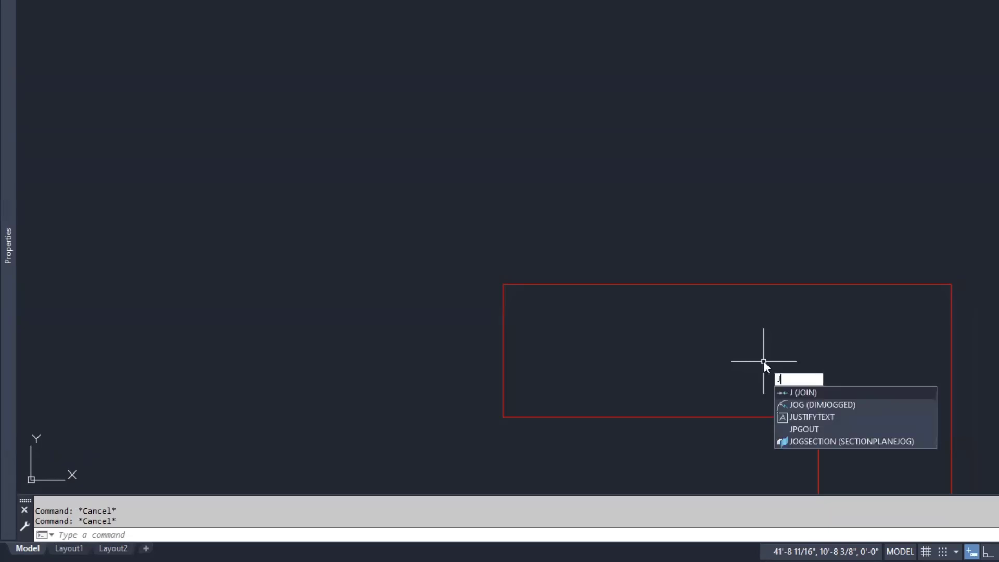
key("Return")
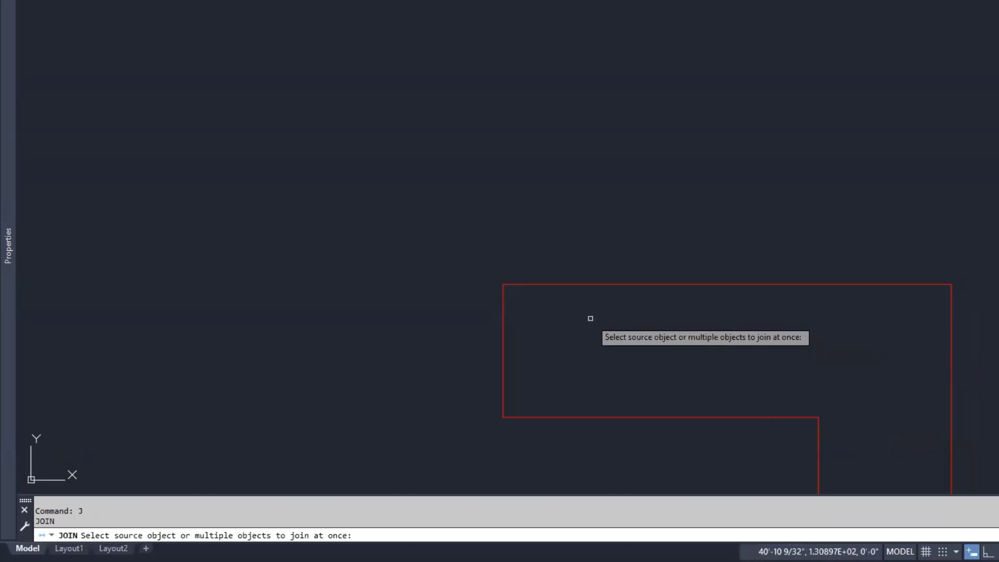
left_click(557, 284)
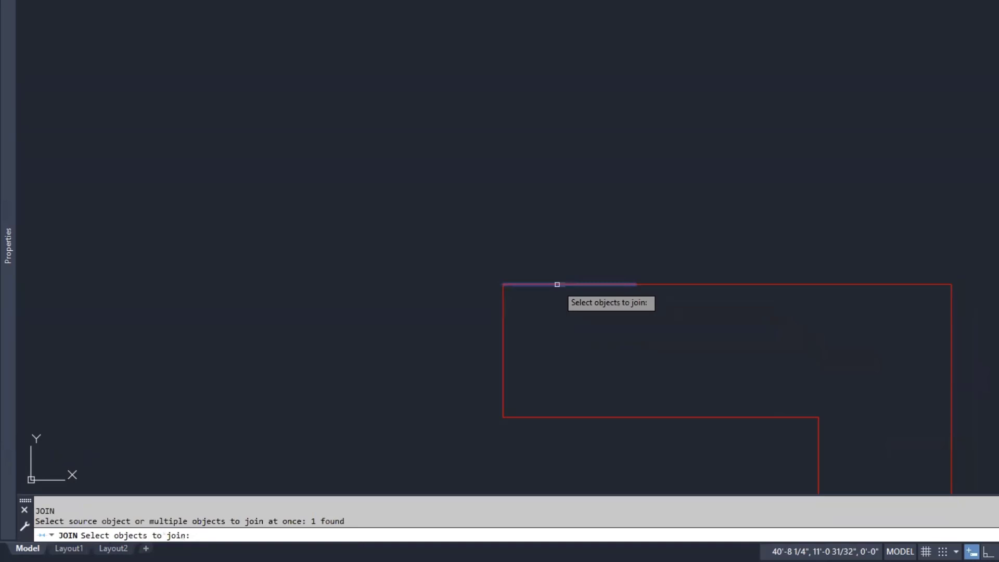
left_click(711, 286)
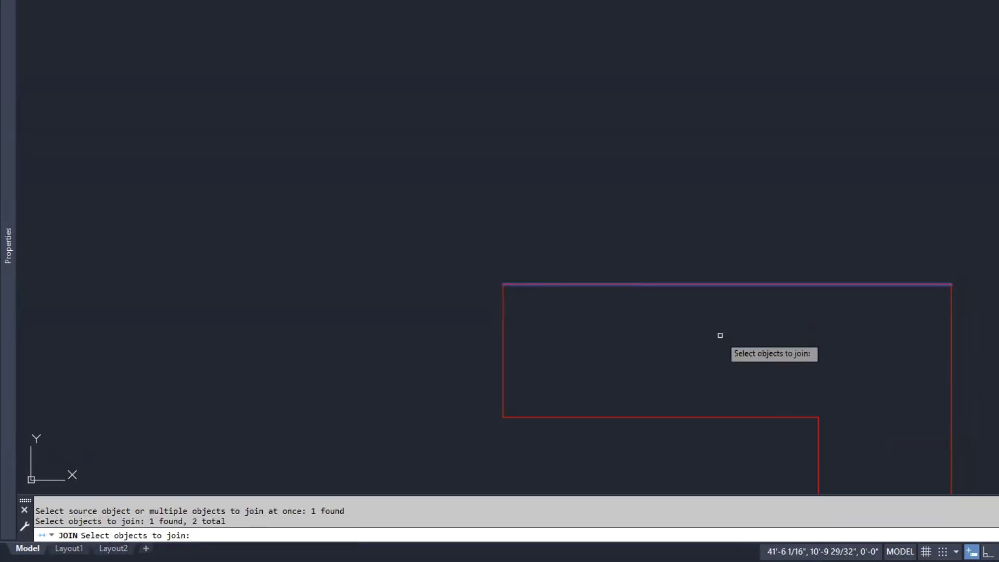
key("Return")
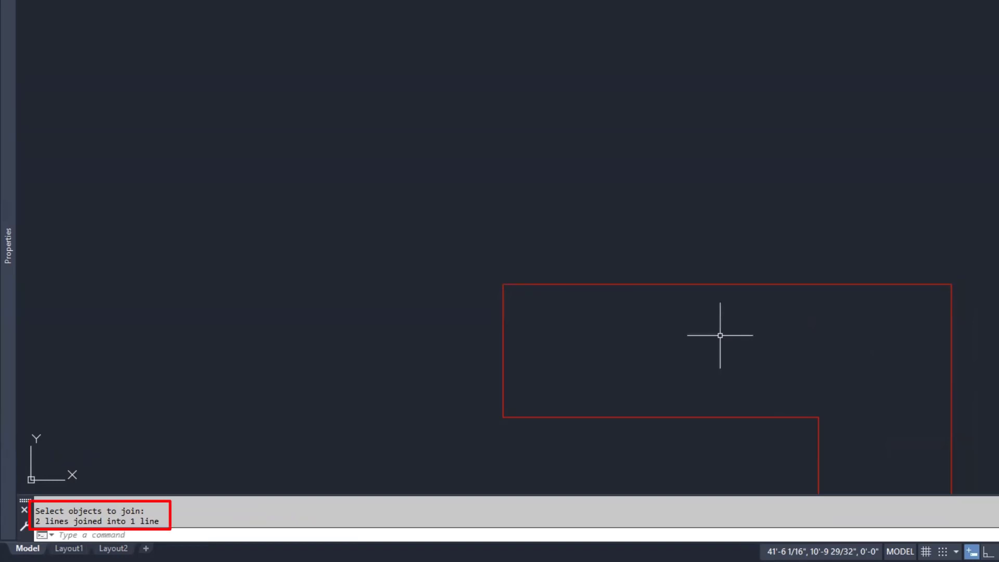
left_click(722, 283)
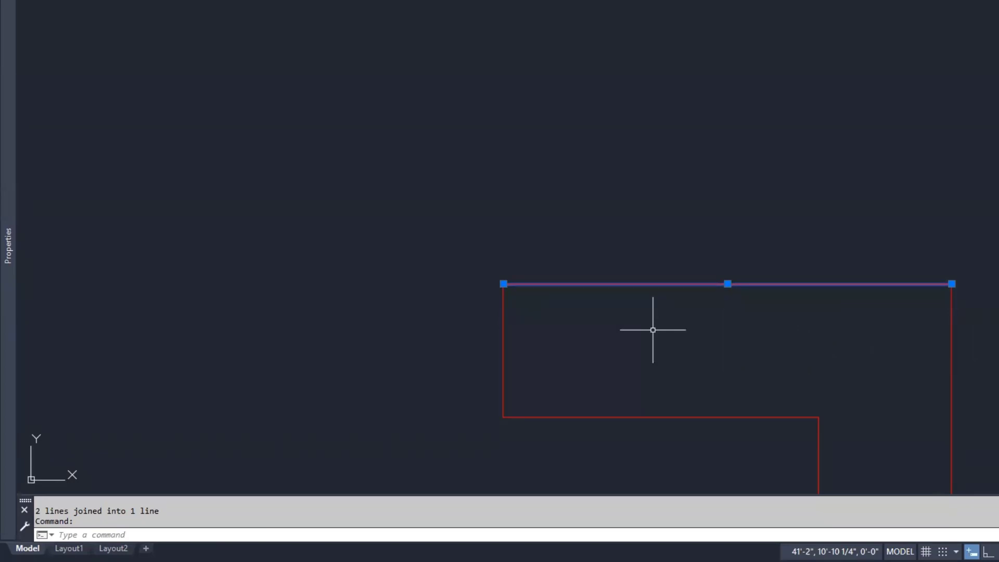
key("Escape")
key("Escape")
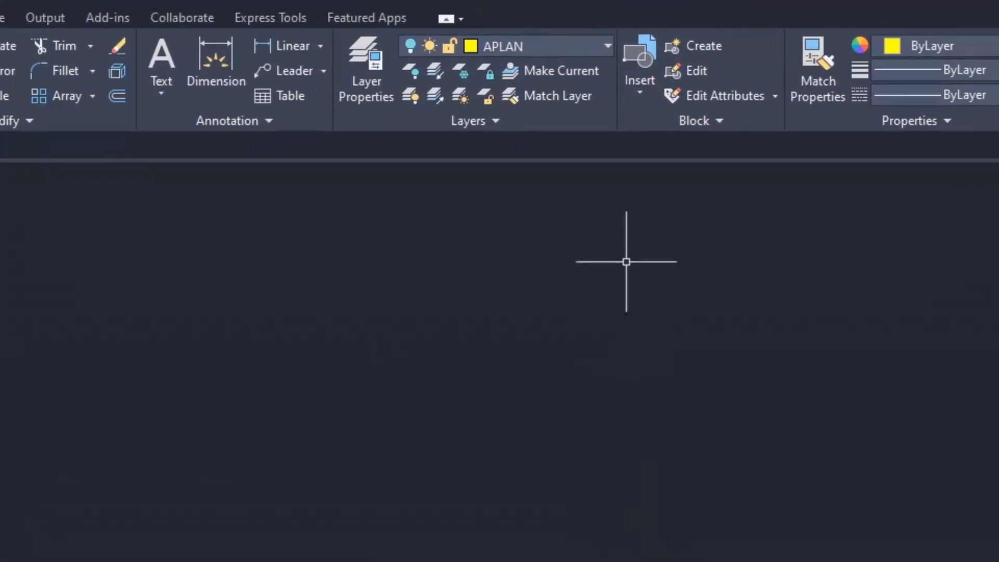
Restore the previous layer state so the yellow APLAN linework reappears
left_click(606, 46)
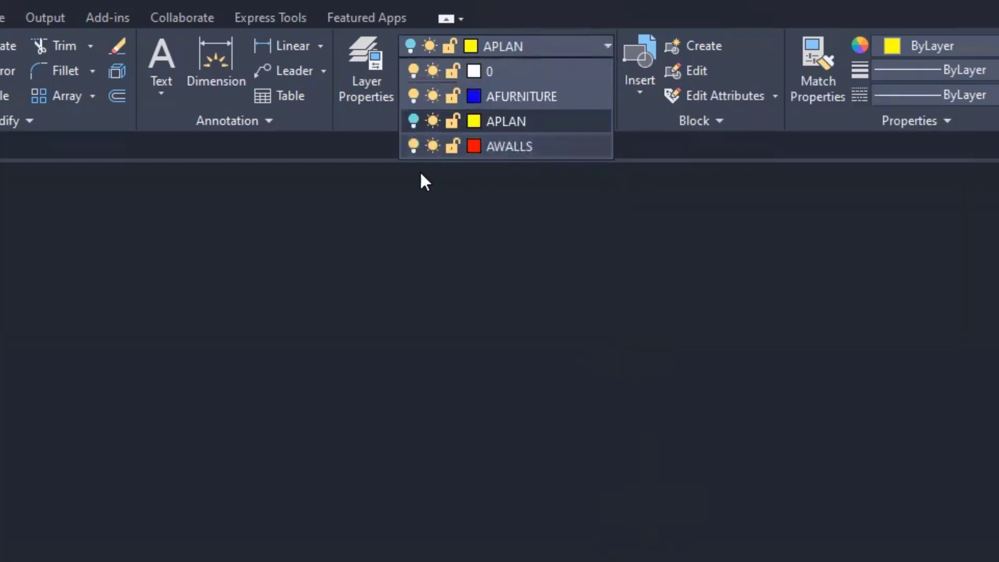
left_click(485, 348)
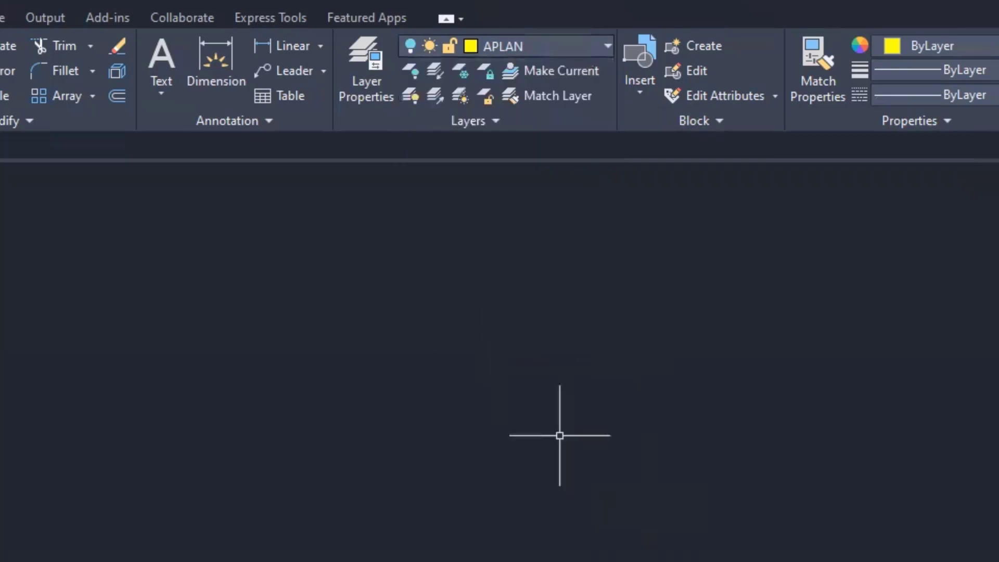
left_click(491, 123)
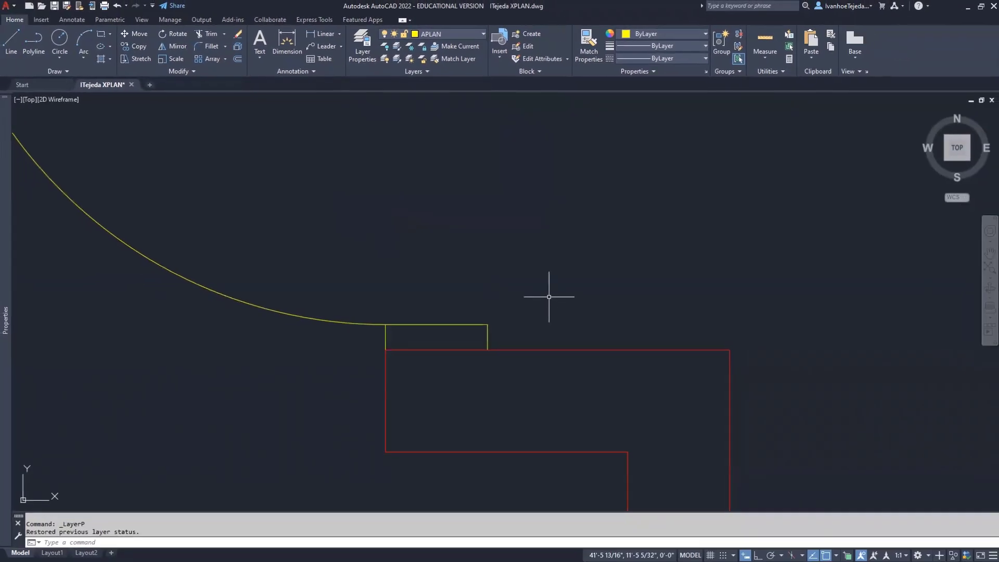
Zoom Extents (Z, E) so the entire floor plan fits the screen
scroll(556, 273, "down", 6)
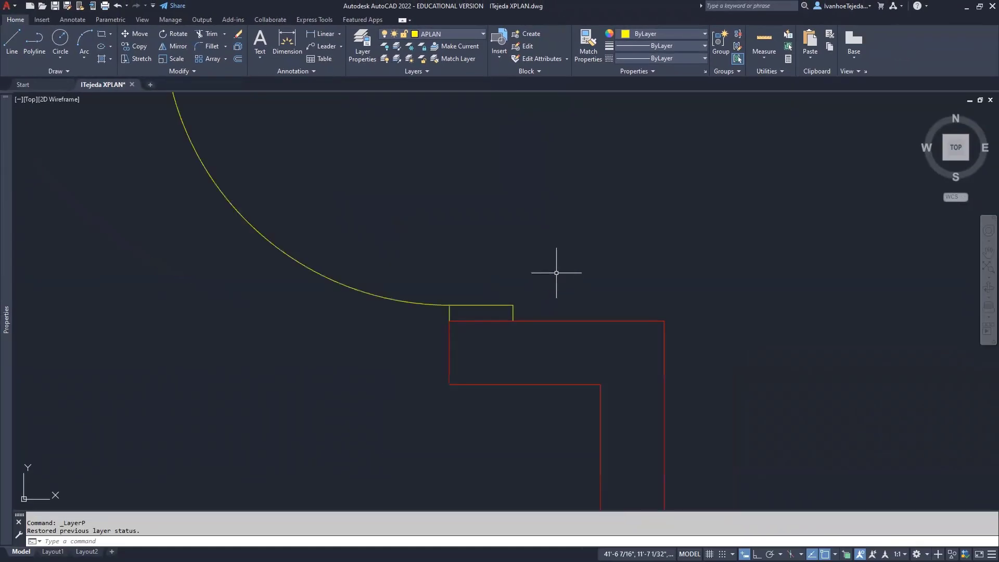
mouse_move(571, 256)
middle_mouse_down()
mouse_move(667, 317)
mouse_move(689, 295)
middle_mouse_up()
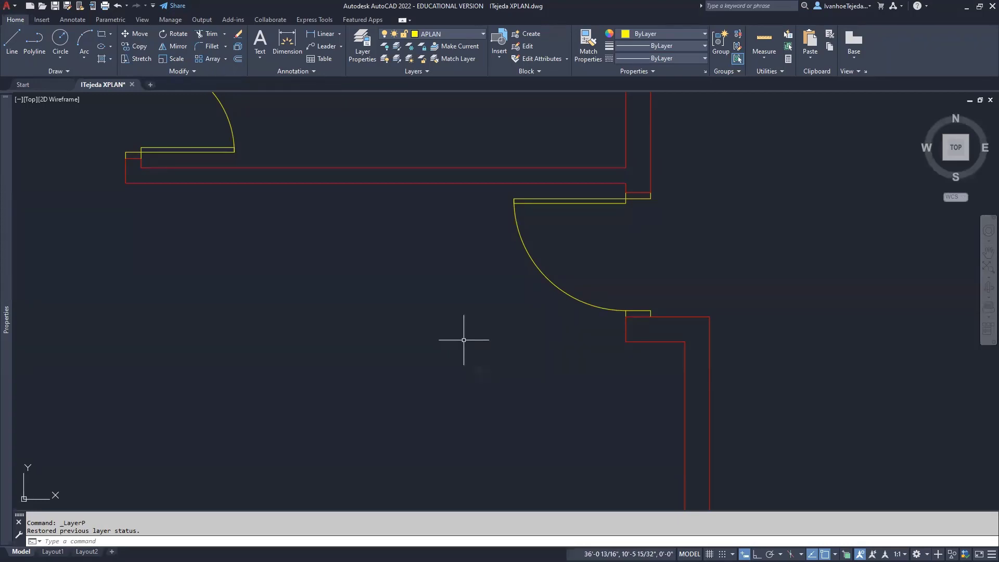
type("z")
key("Return")
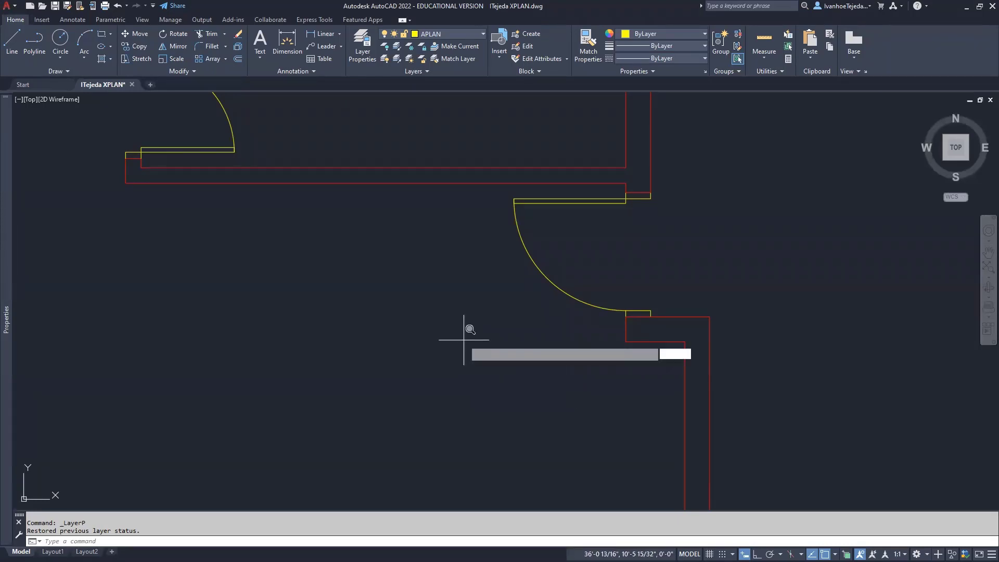
type("e")
key("Return")
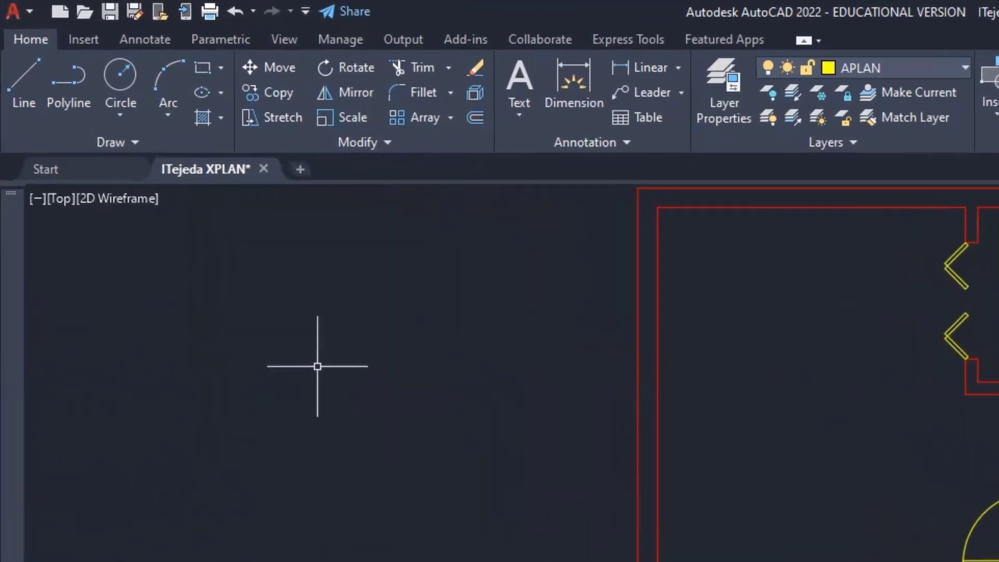
Quick-save the floor plan drawing with Ctrl+S
left_click(19, 4)
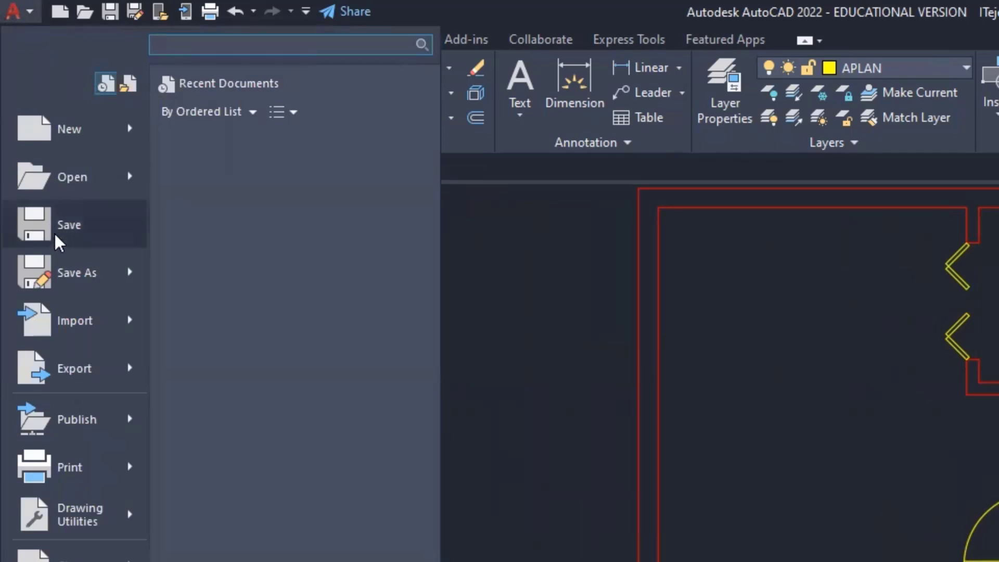
left_click(554, 317)
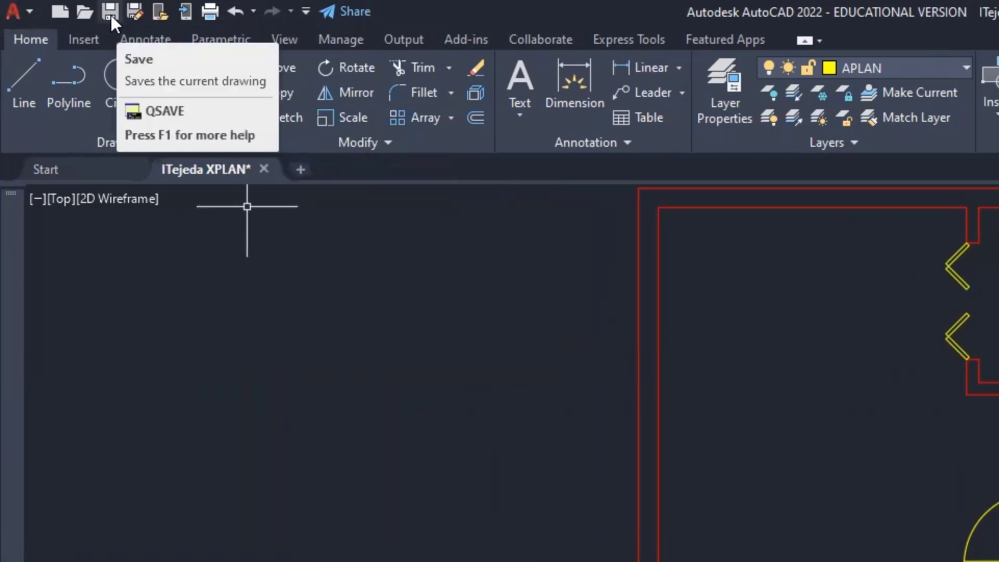
type("SAVE")
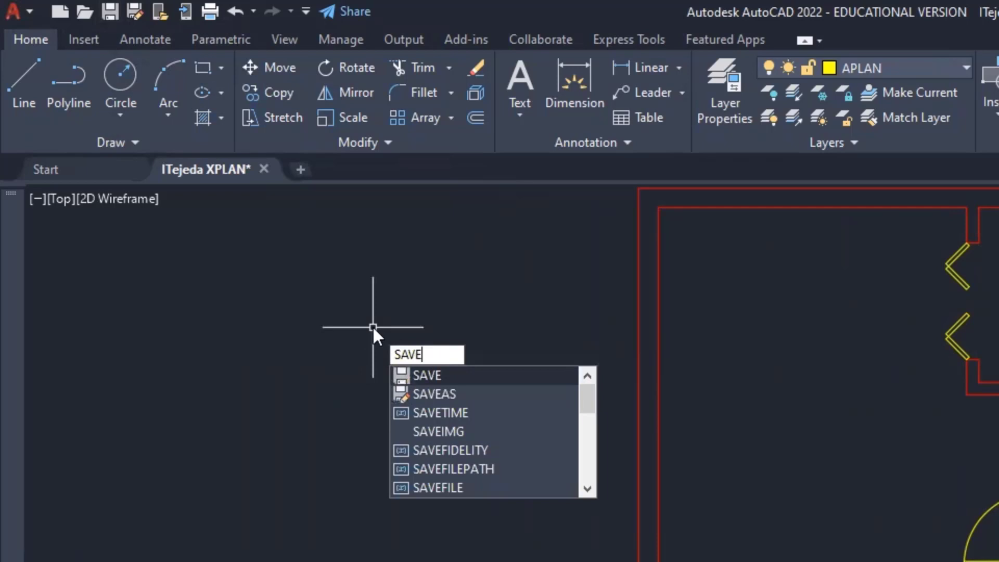
key("Return")
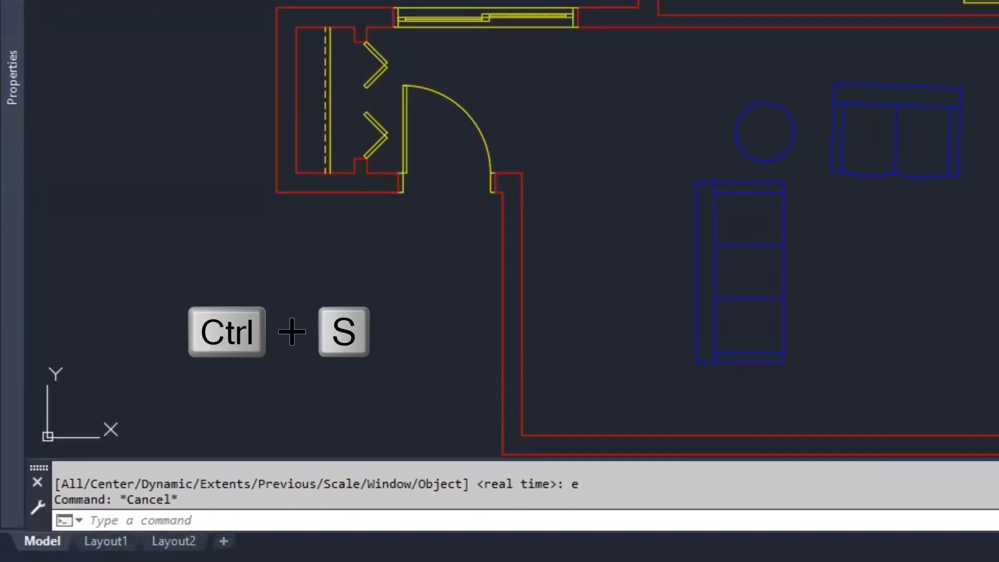
key("ctrl+s")
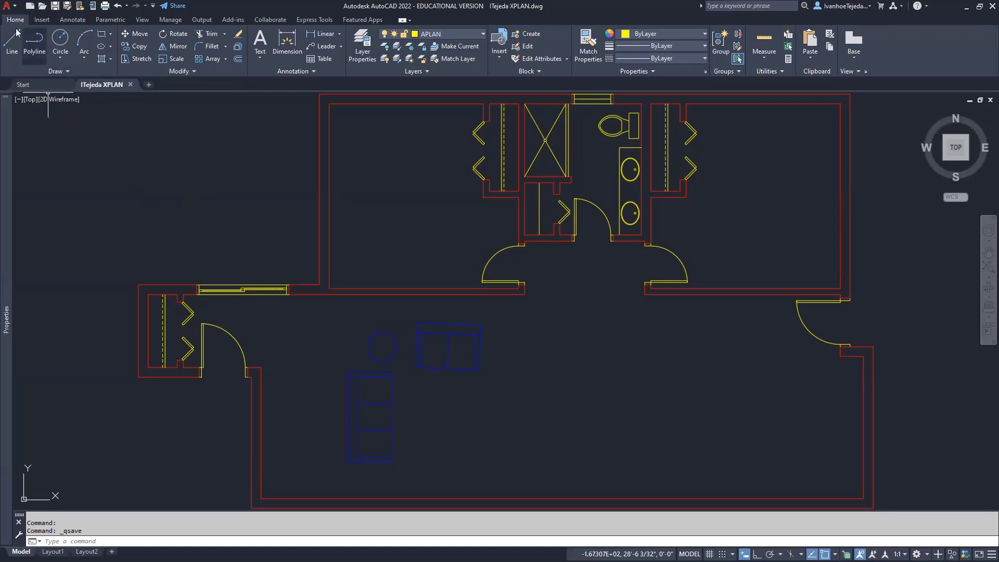
Open the Kitchen Fixtures .dwg drawing with its refrigerator, range and double-sink outlines
left_click(10, 7)
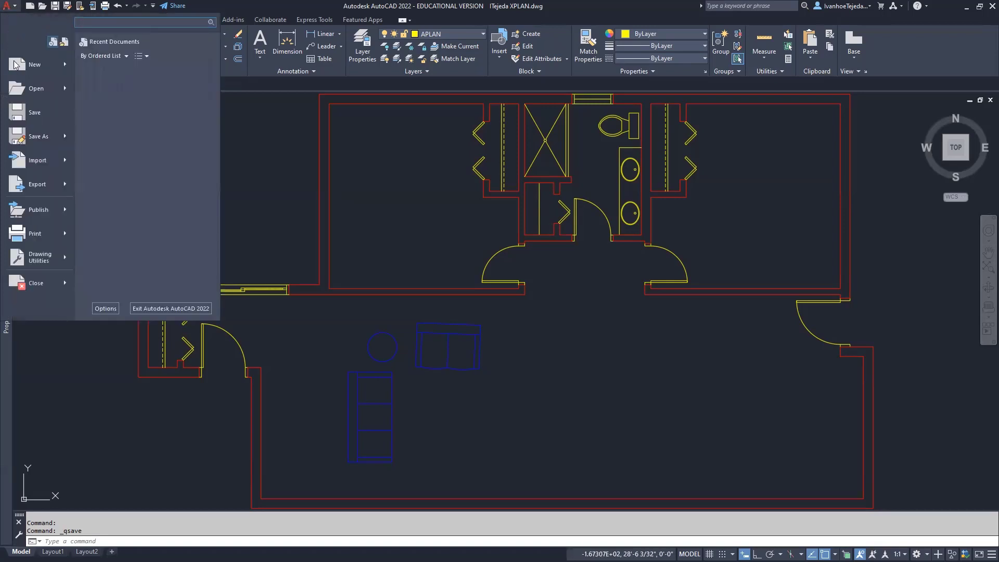
mouse_move(74, 76)
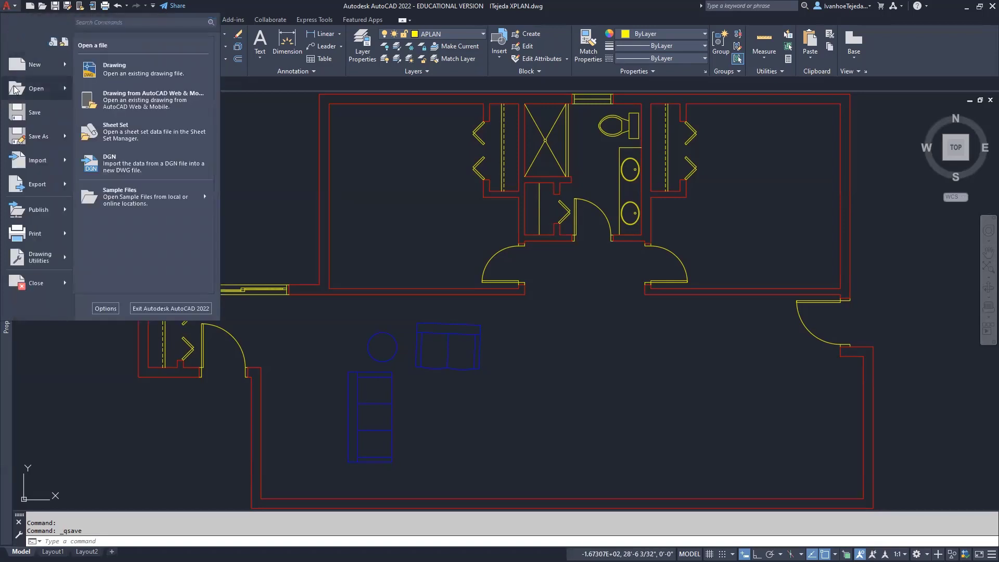
left_click(102, 74)
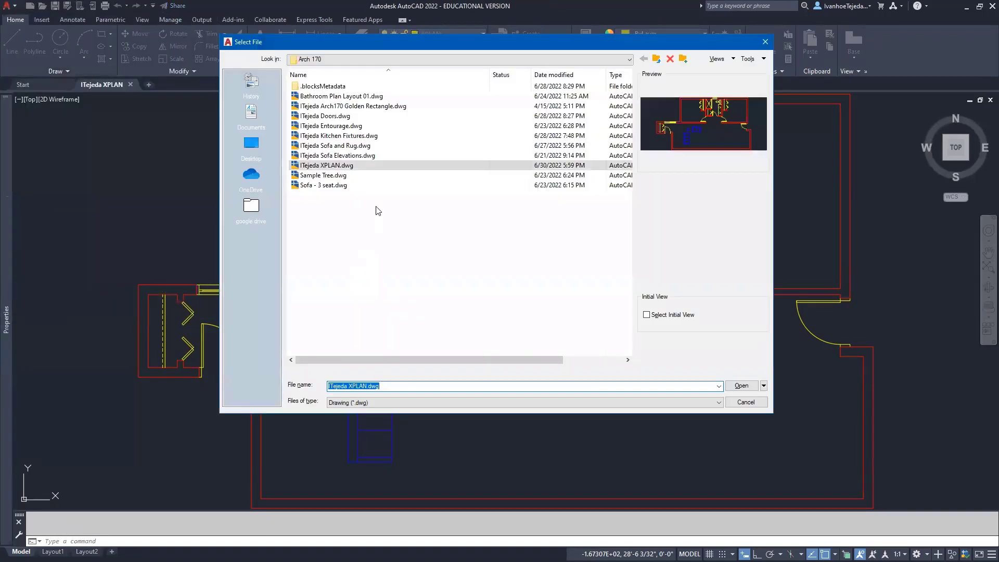
left_click(367, 135)
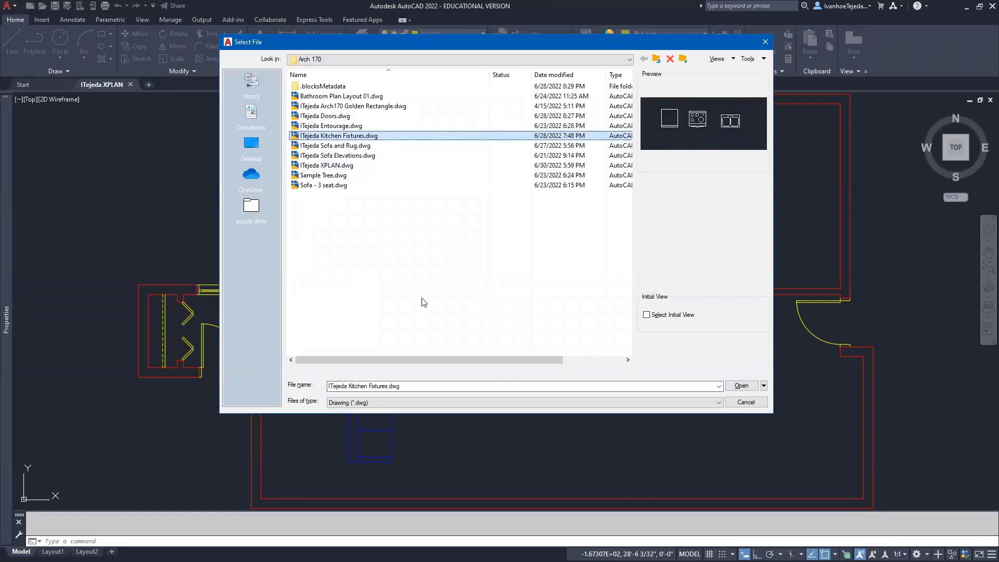
left_click(741, 386)
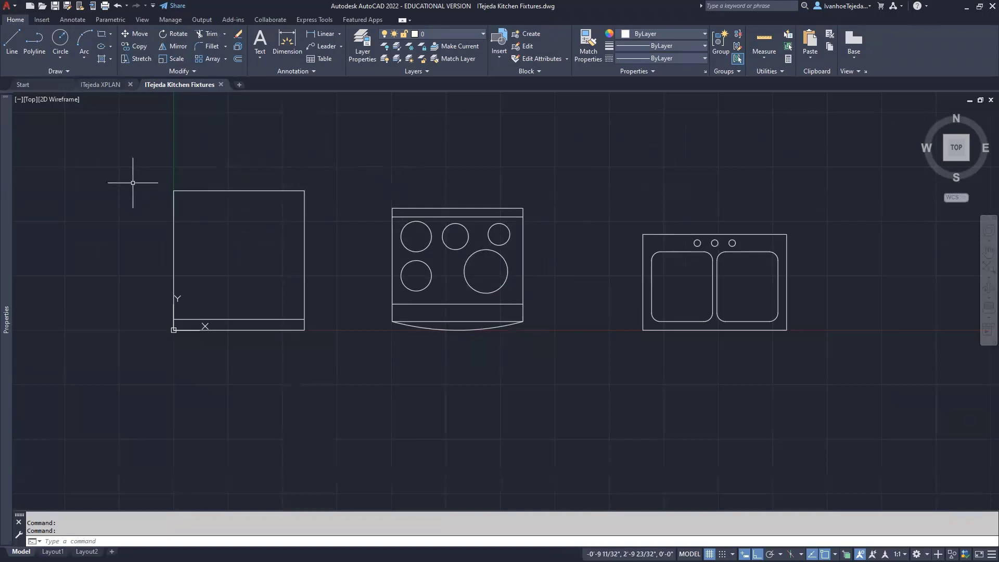
Browse the Insert tab's block list, then open the Block Definition dialog with B
left_click(43, 21)
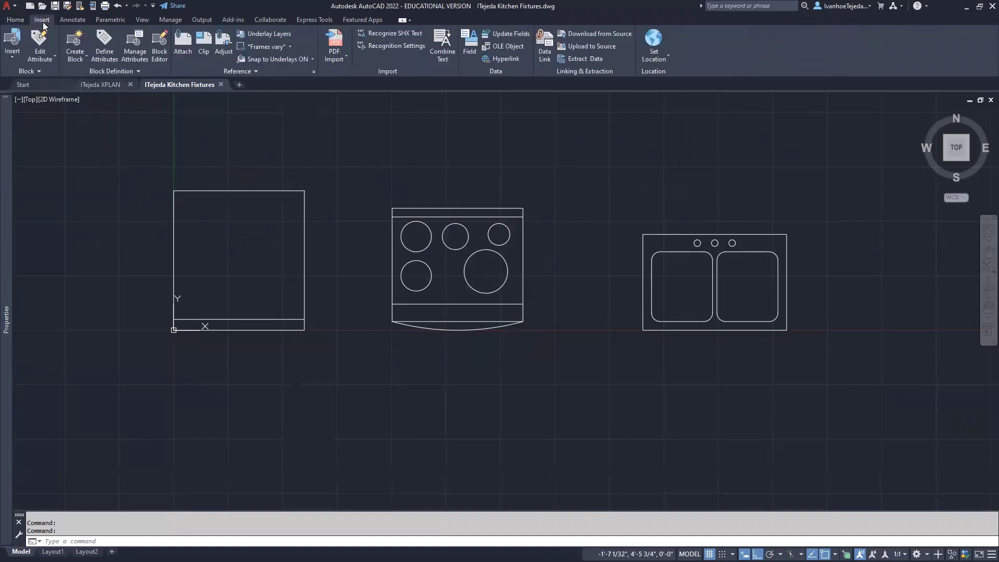
left_click(13, 58)
type("B")
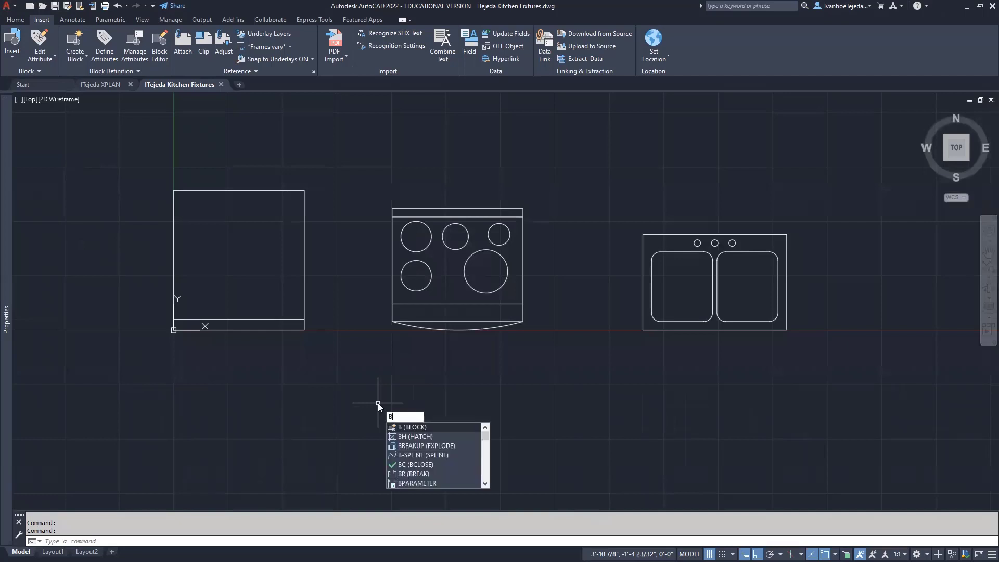
key("Return")
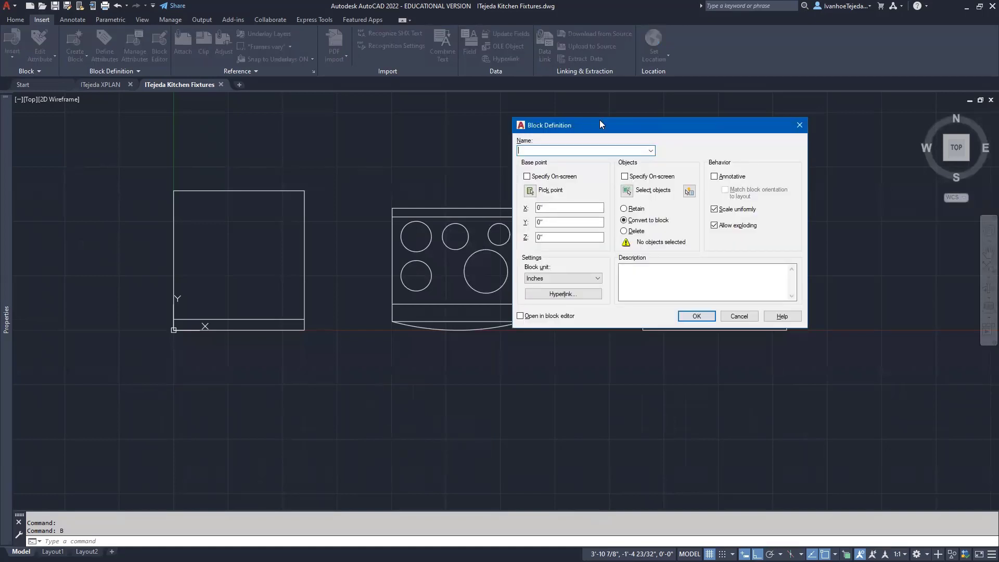
Move the Block Definition dialog aside and enter the name 'Refrigerator 30 inch'
left_click_drag(598, 128, 445, 140)
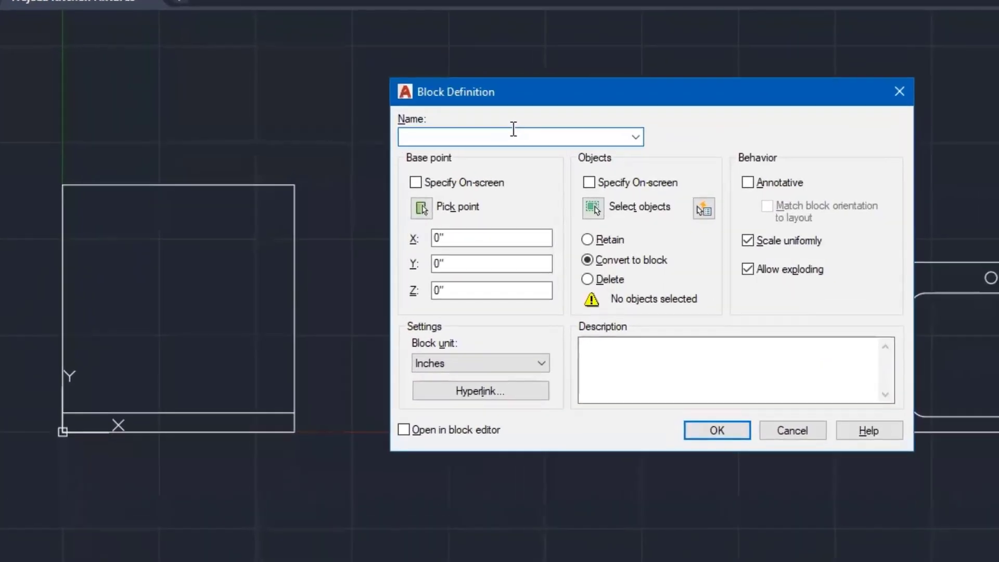
type("Refrigerator")
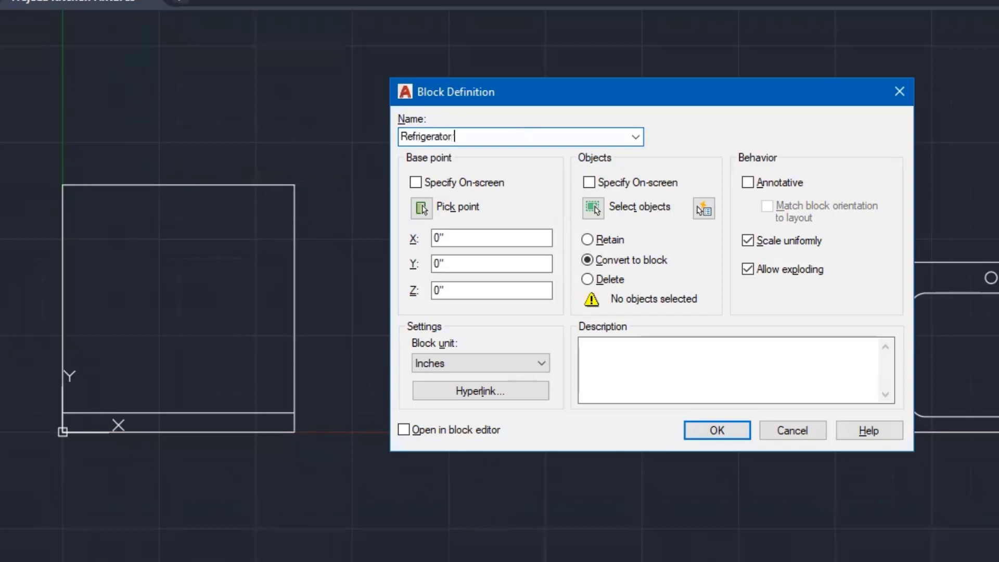
type(" 30 inch")
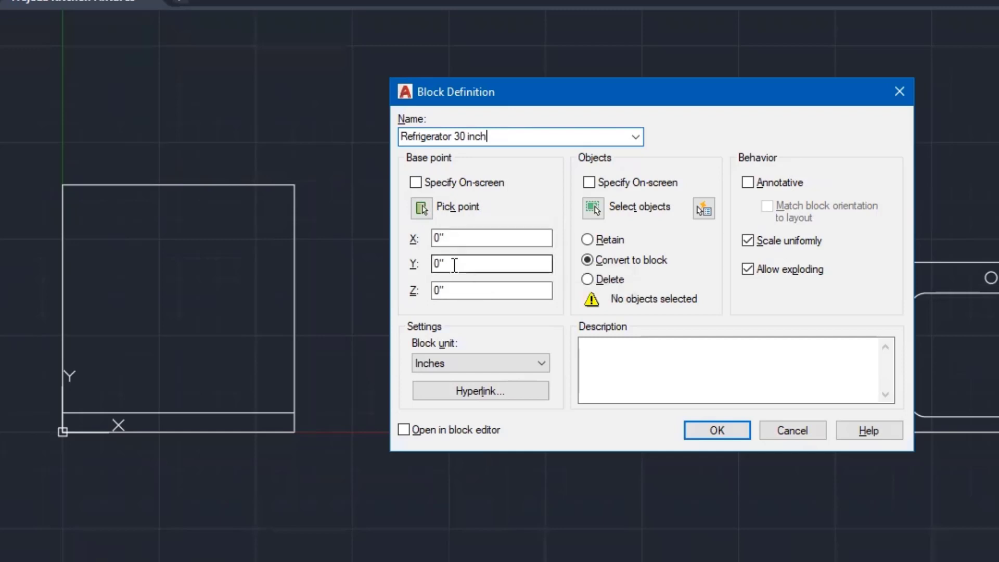
Base the block at the fridge's lower-left corner, window-select its outline, and create it
left_click(421, 209)
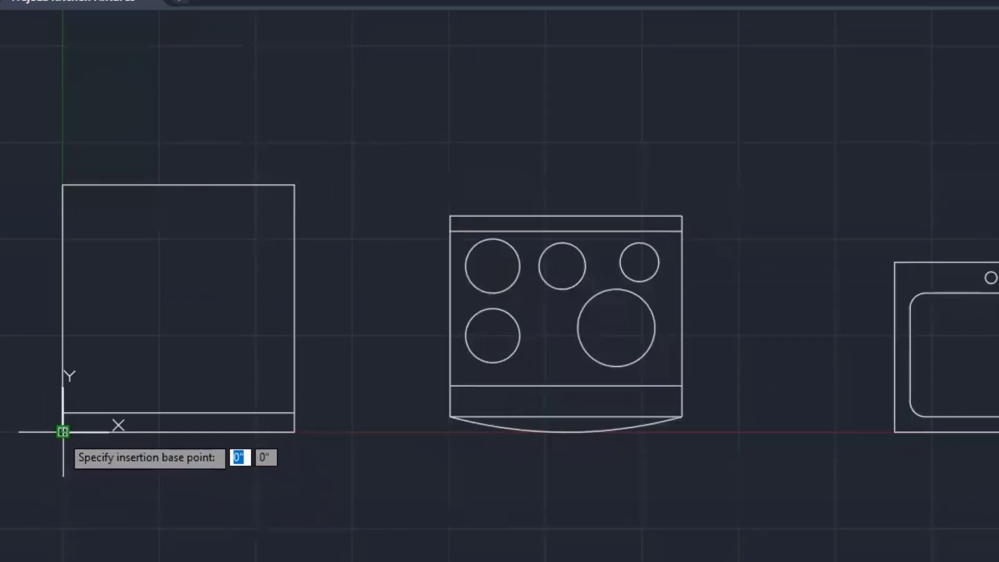
left_click(63, 431)
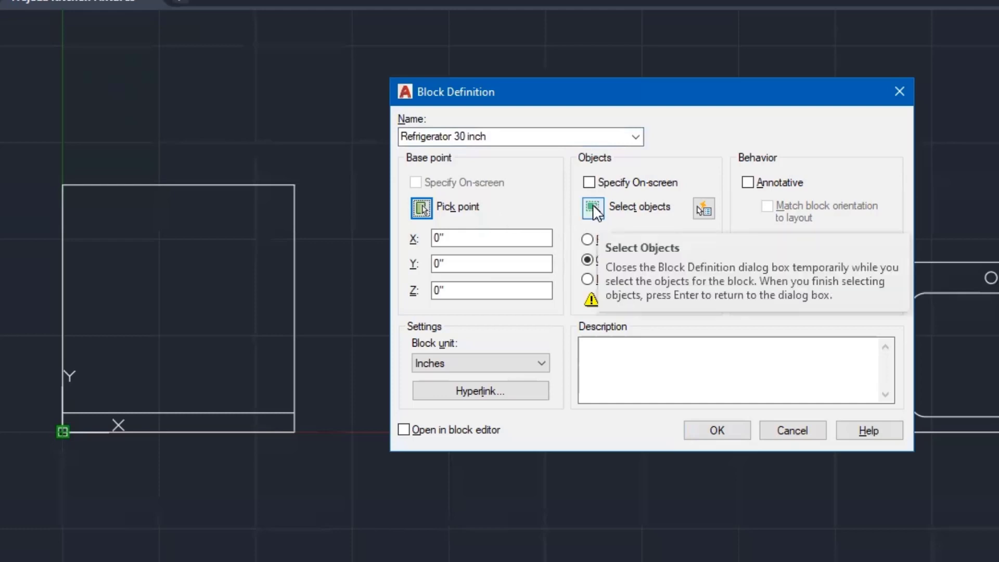
left_click(592, 204)
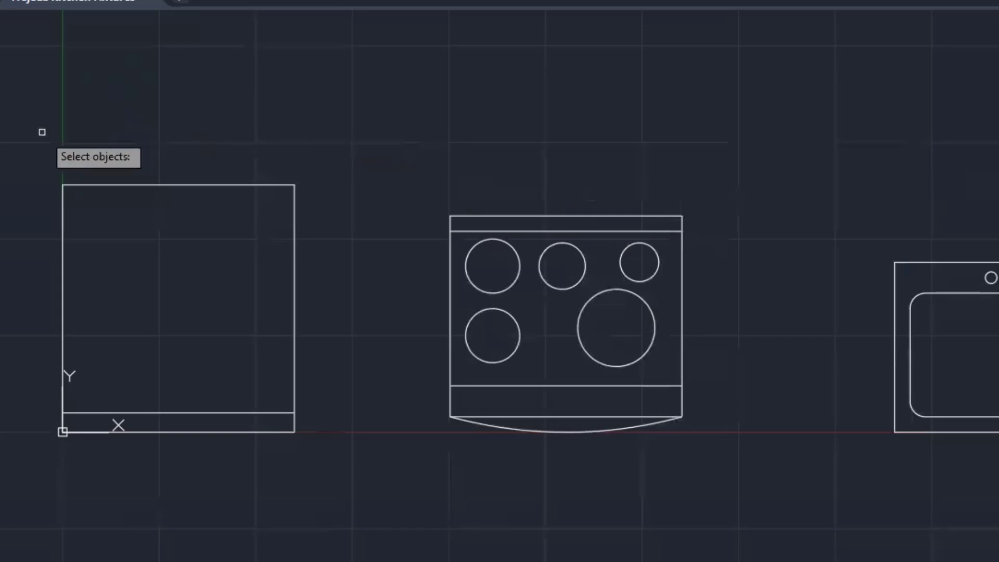
left_click(26, 137)
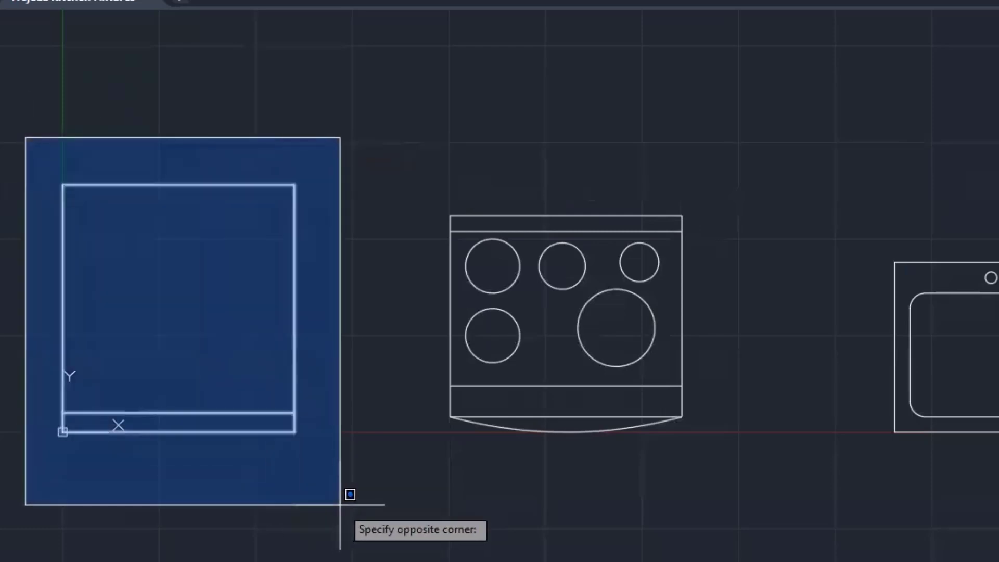
left_click(340, 504)
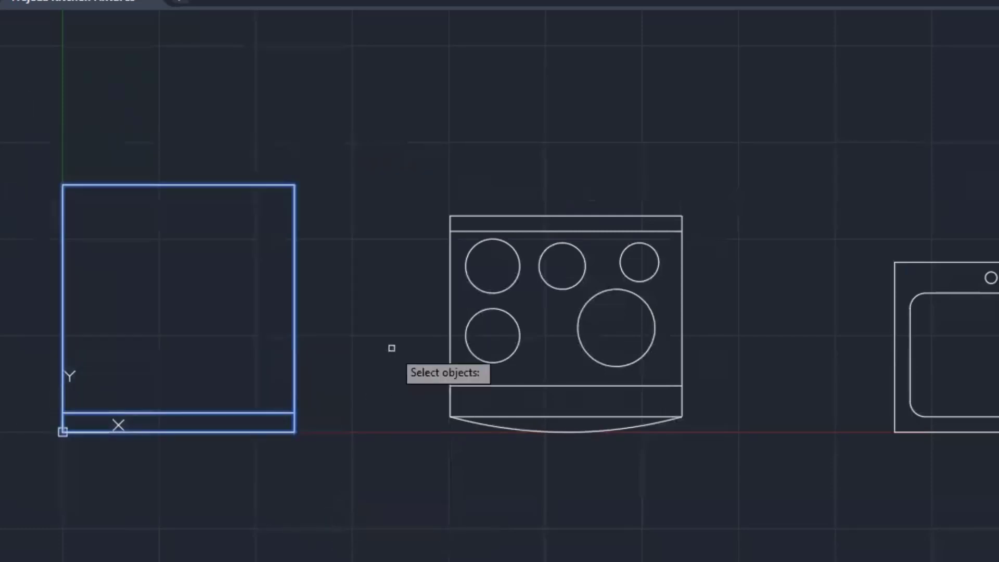
key("Return")
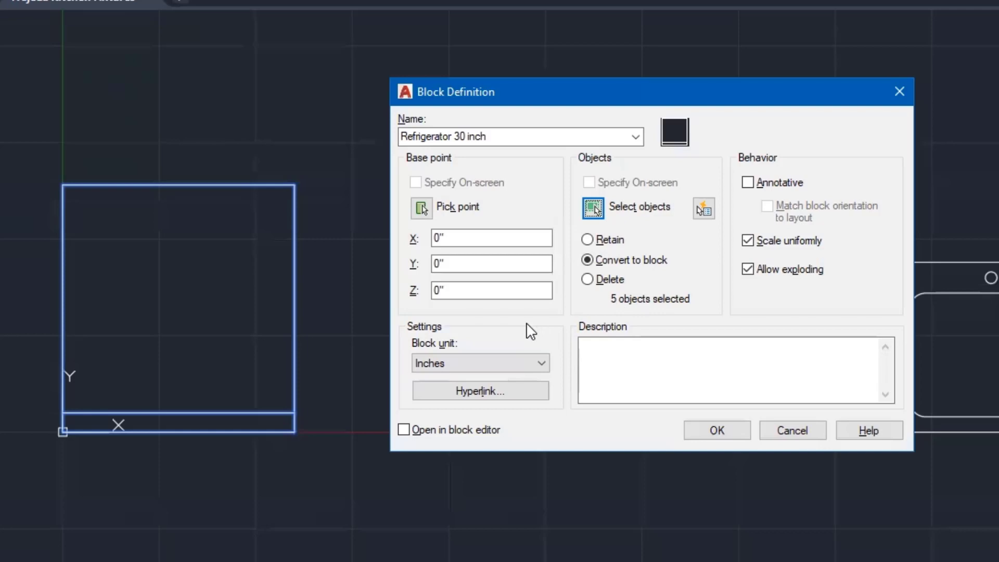
left_click(598, 356)
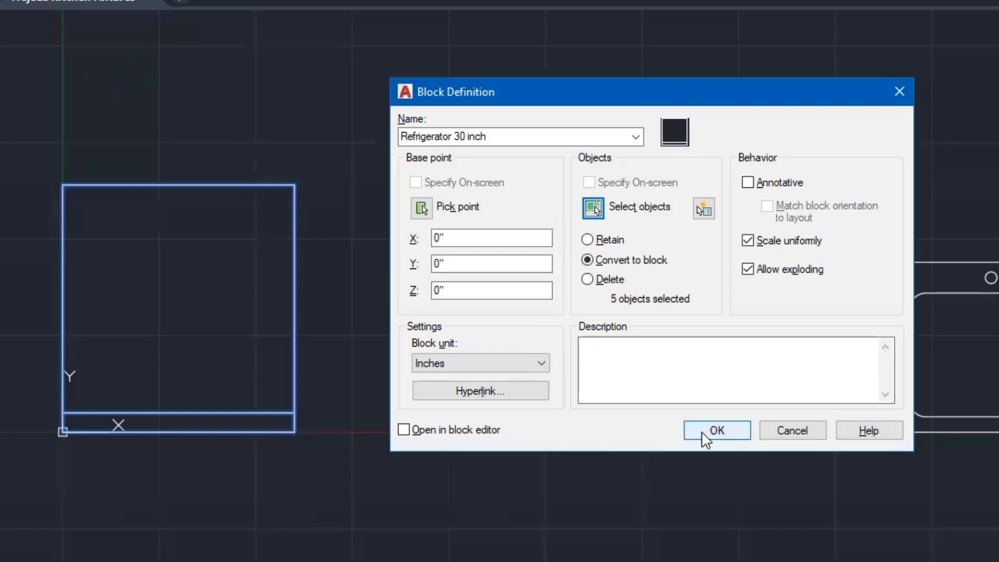
left_click(716, 430)
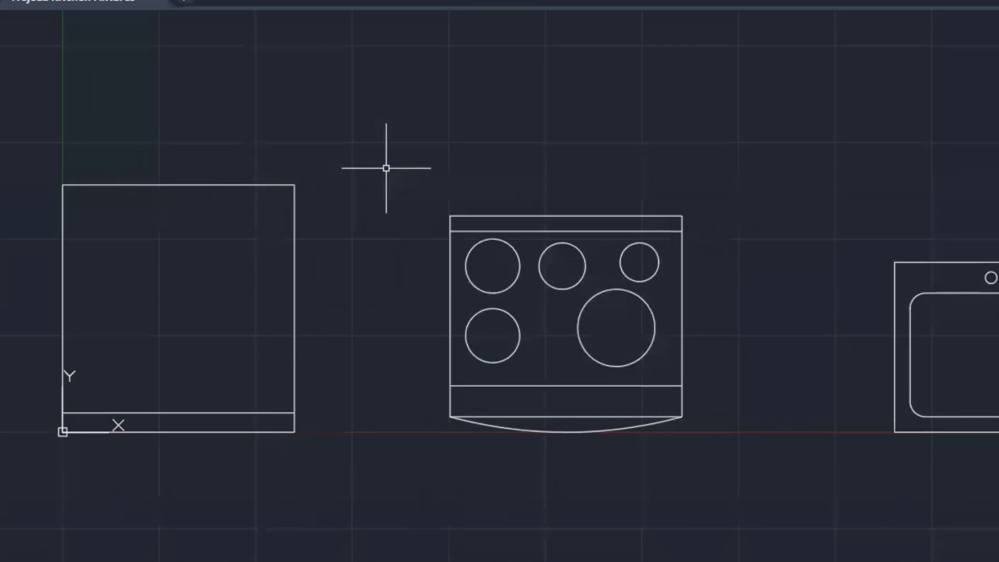
Create block 'Stove Electric 30 inch' from the window-selected range, based at its top-left corner
type("B")
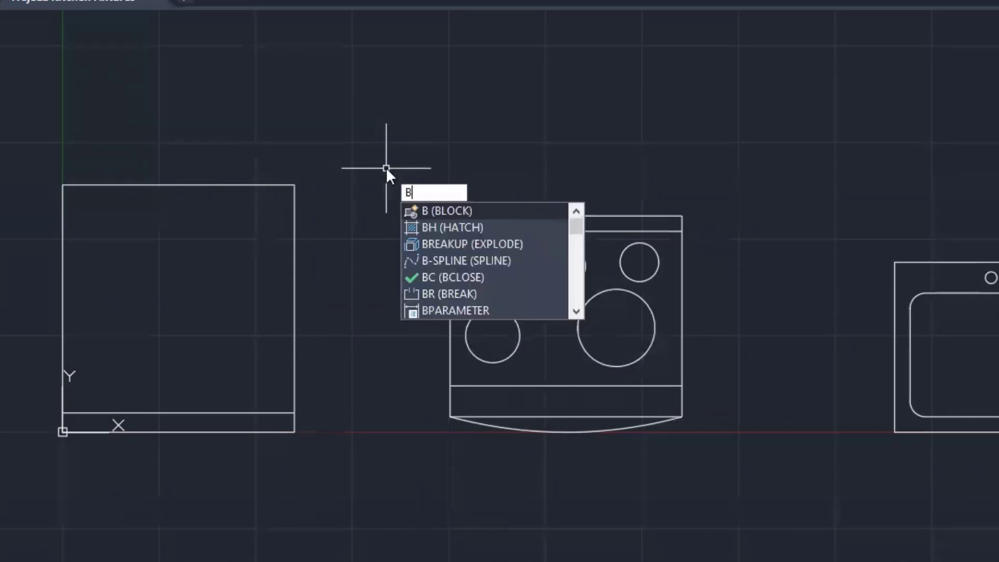
key("Return")
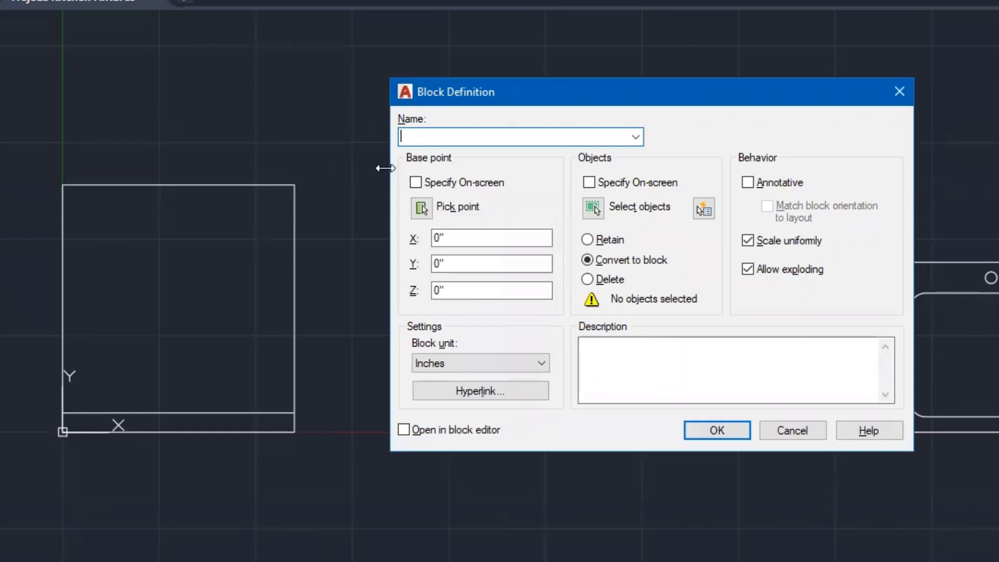
type("Stove Electric 30 inch")
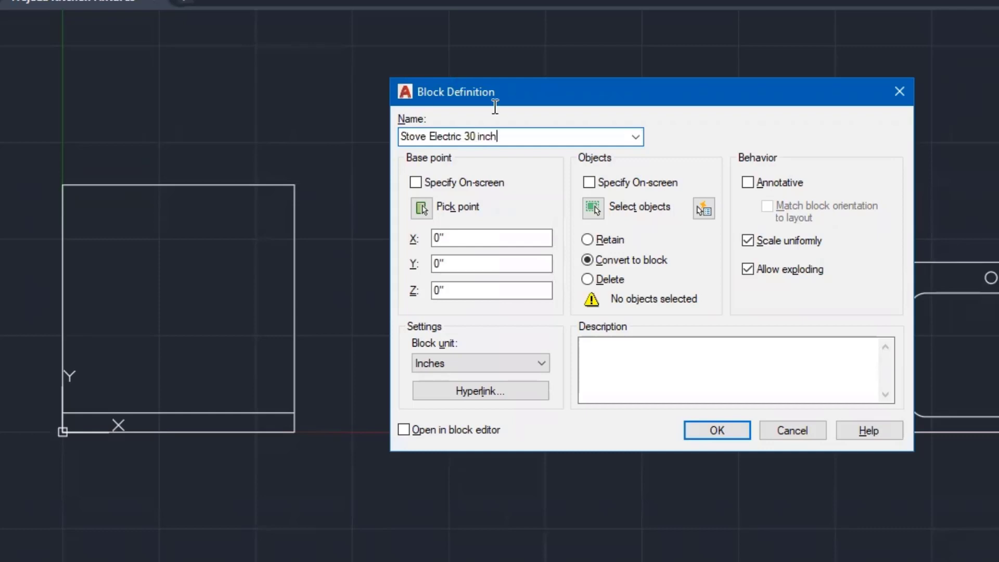
left_click(422, 207)
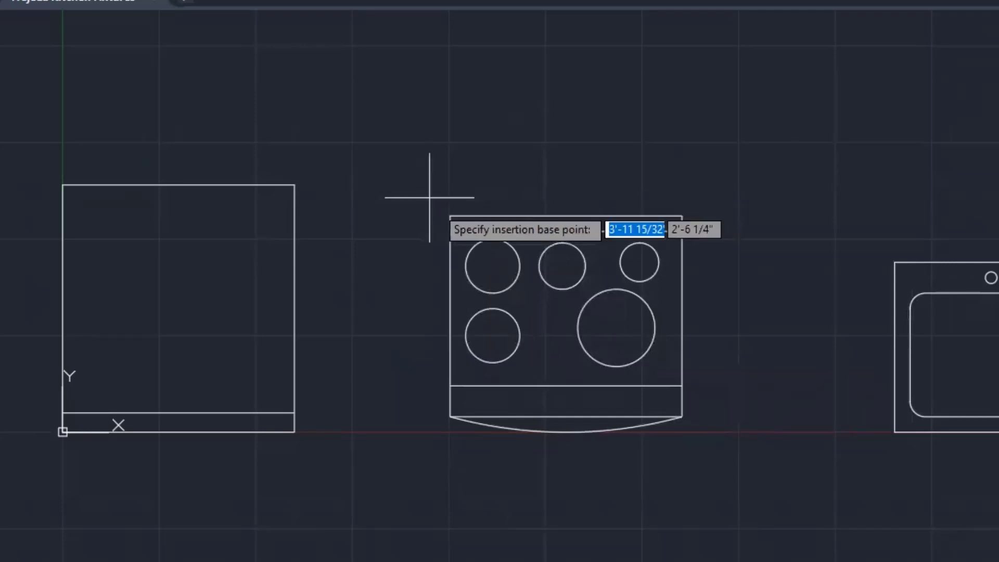
left_click(451, 215)
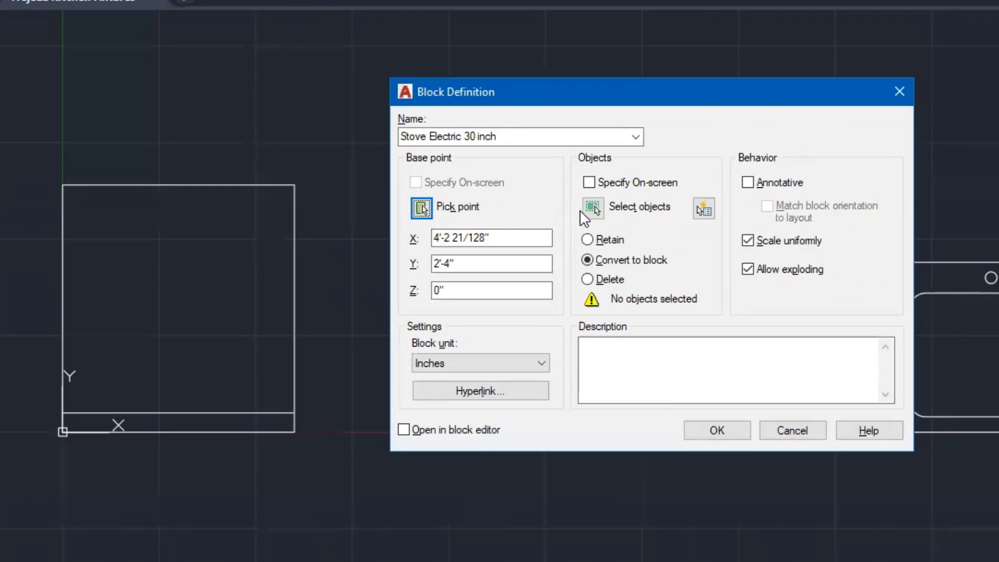
left_click(595, 208)
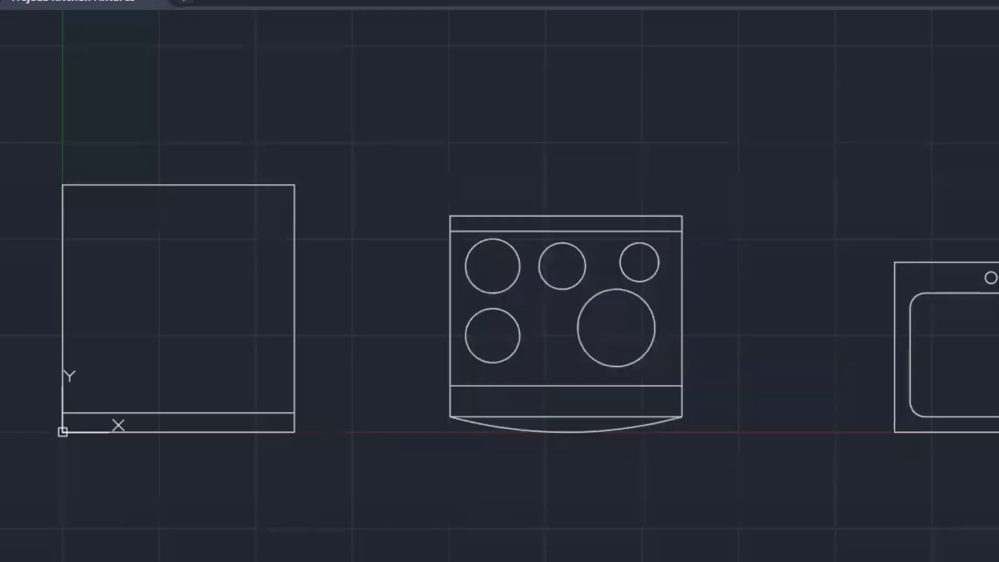
left_click(374, 162)
left_click(758, 529)
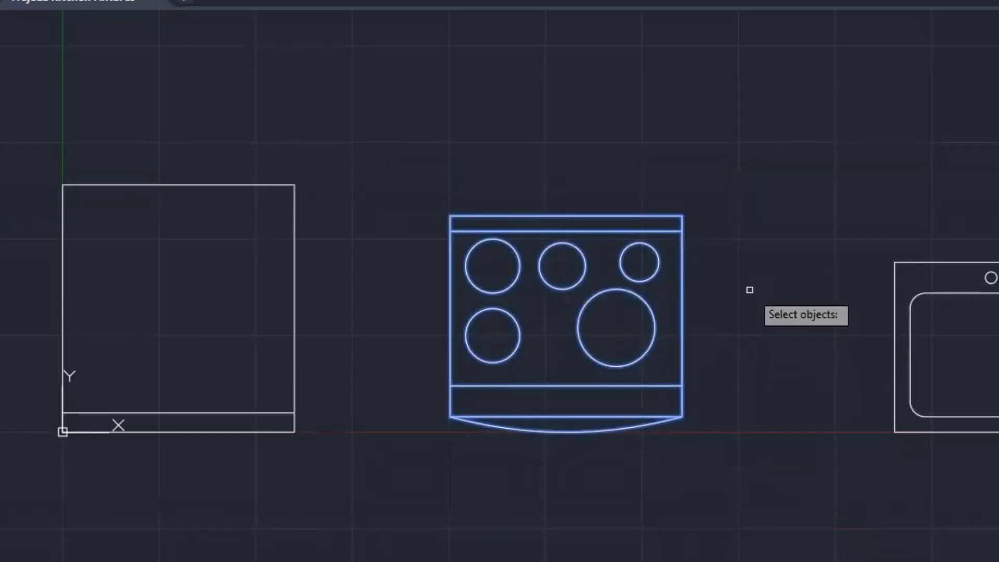
key("Return")
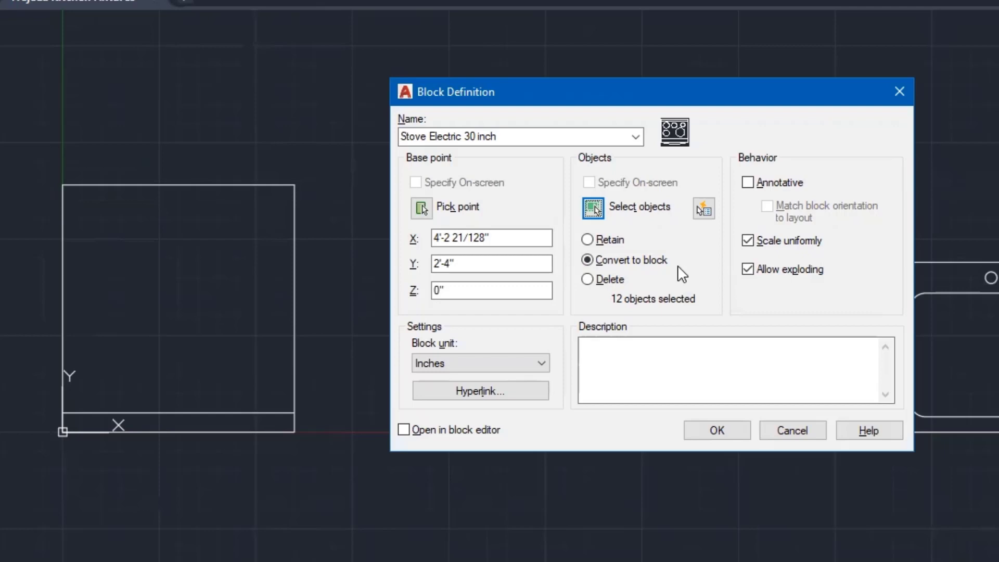
left_click(717, 431)
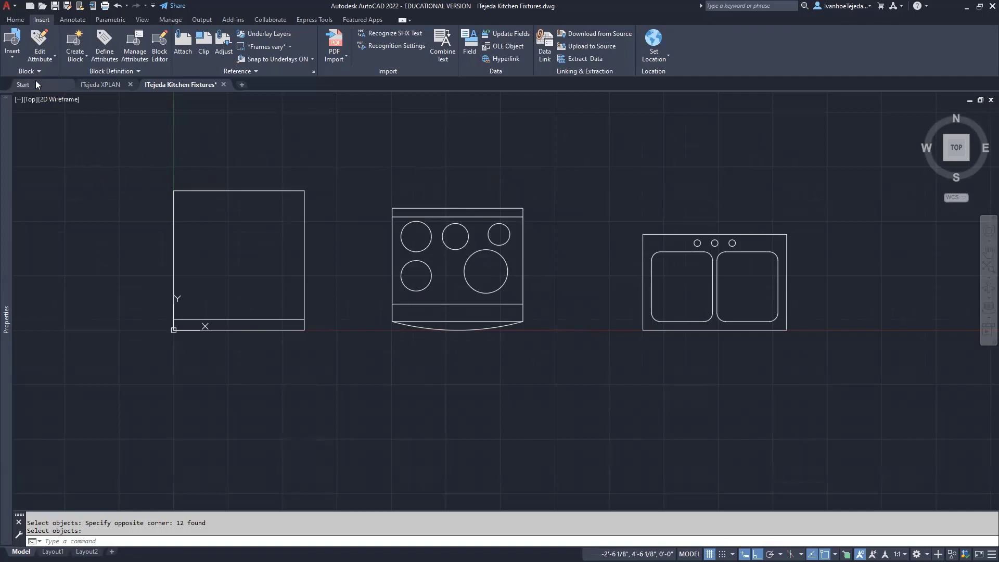
left_click(12, 56)
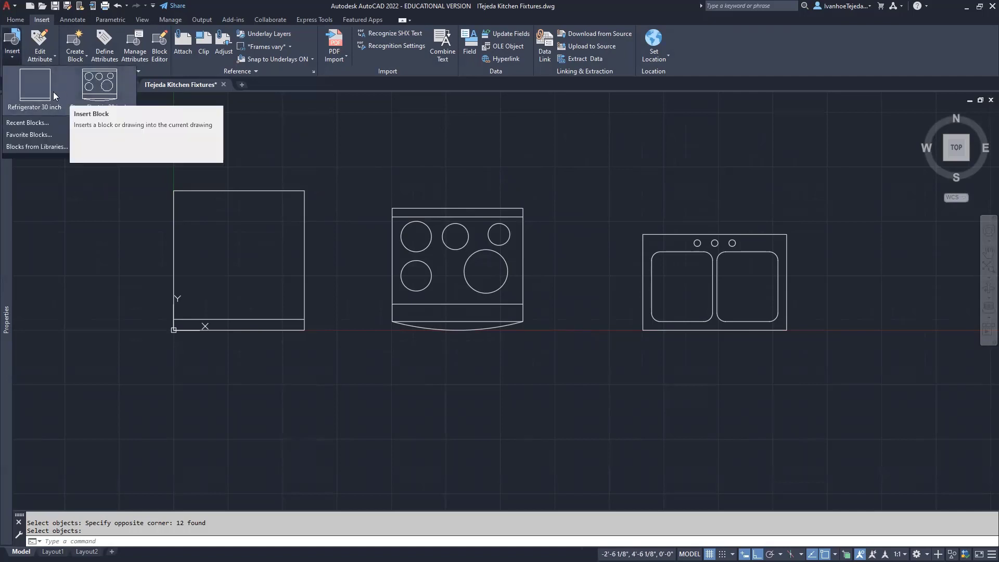
left_click(334, 158)
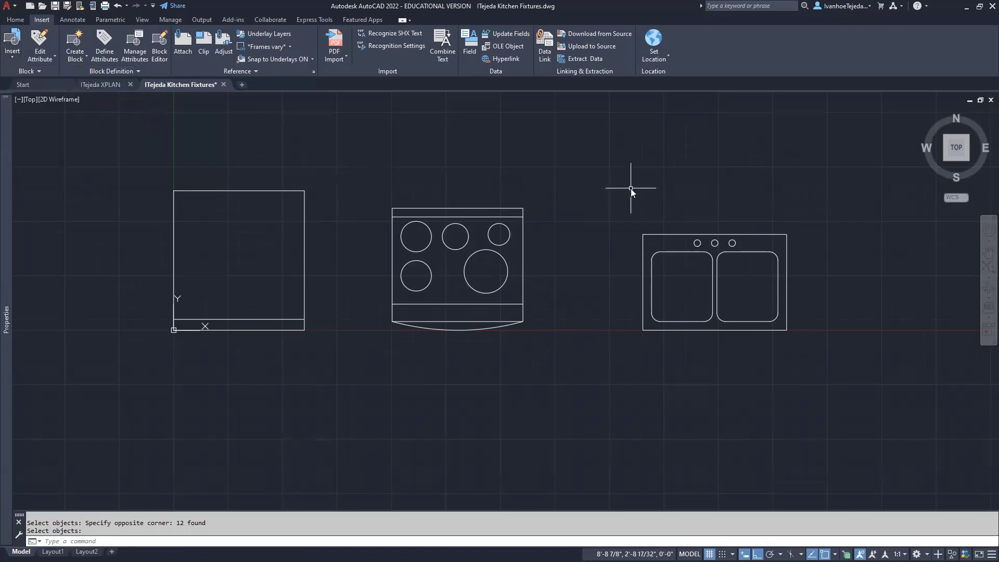
Create block 'Sink Kitchen 33 inch' from the window-selected double sink, based at its top-edge midpoint
type("B")
key("Return")
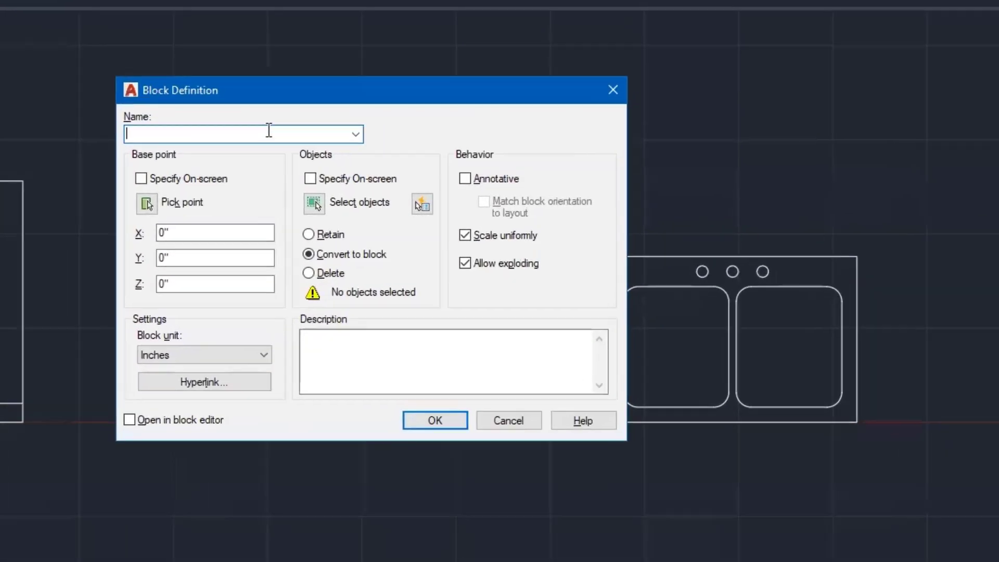
type("Sink K")
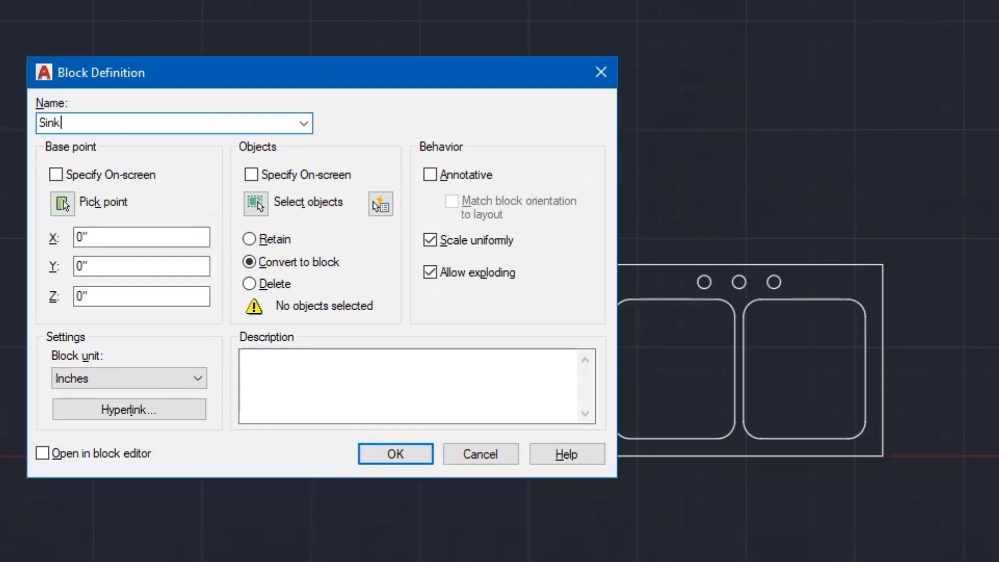
type("itchen 33 inch")
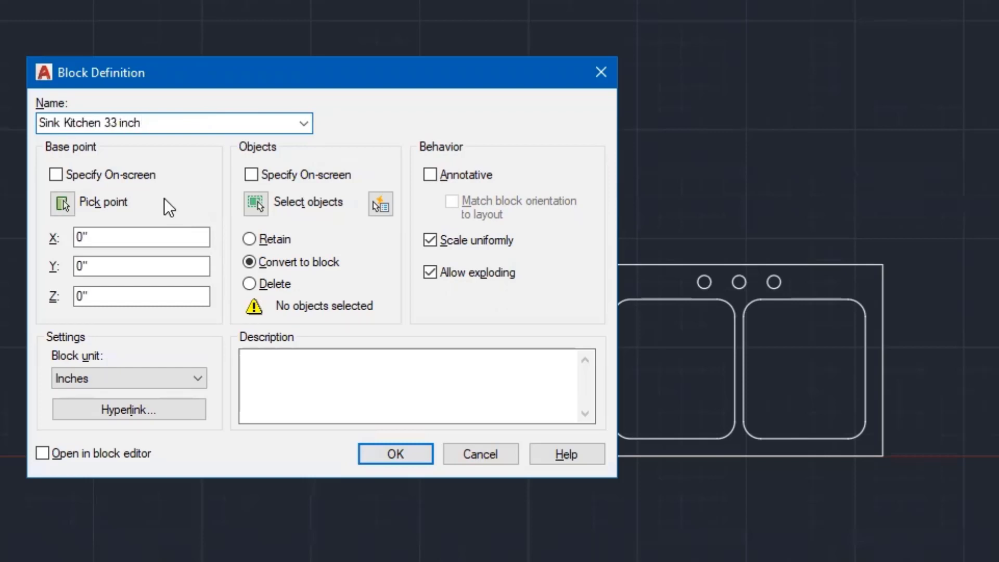
left_click(62, 203)
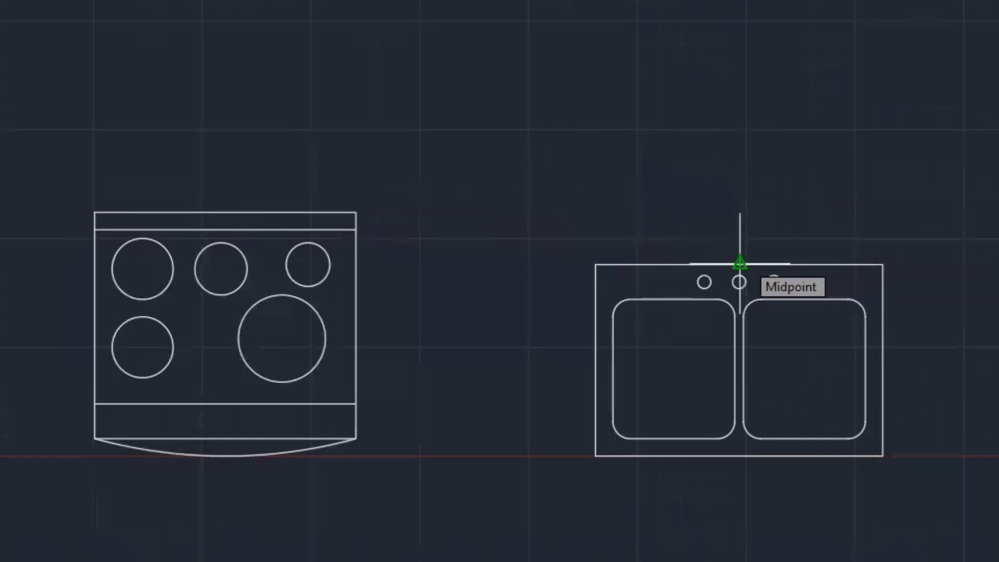
left_click(739, 264)
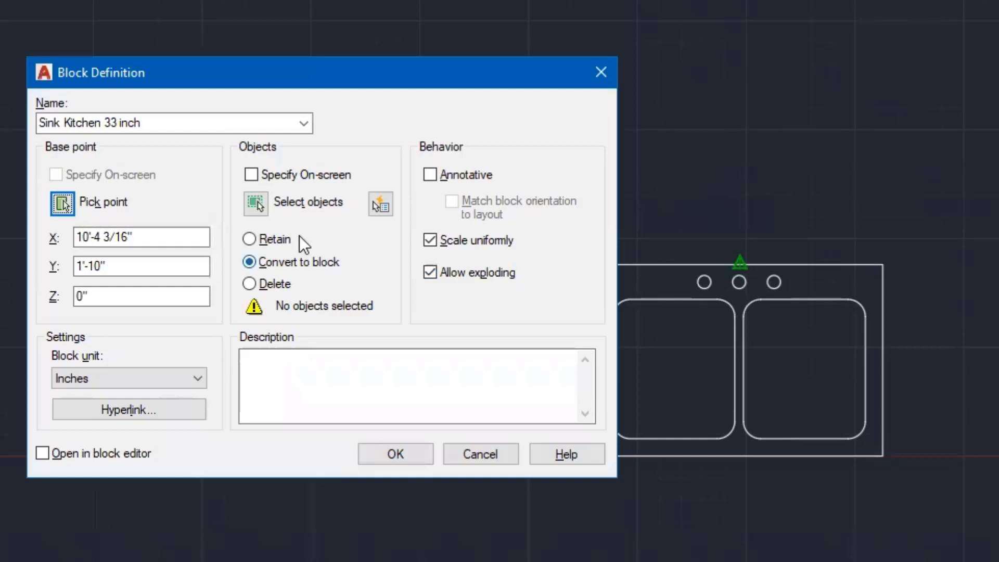
left_click(256, 202)
left_click(556, 213)
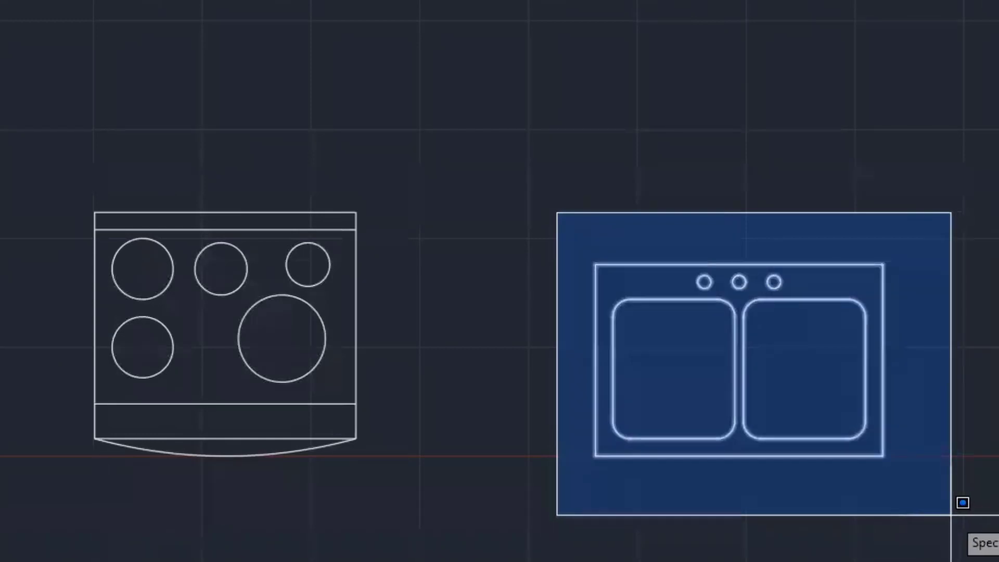
left_click(961, 518)
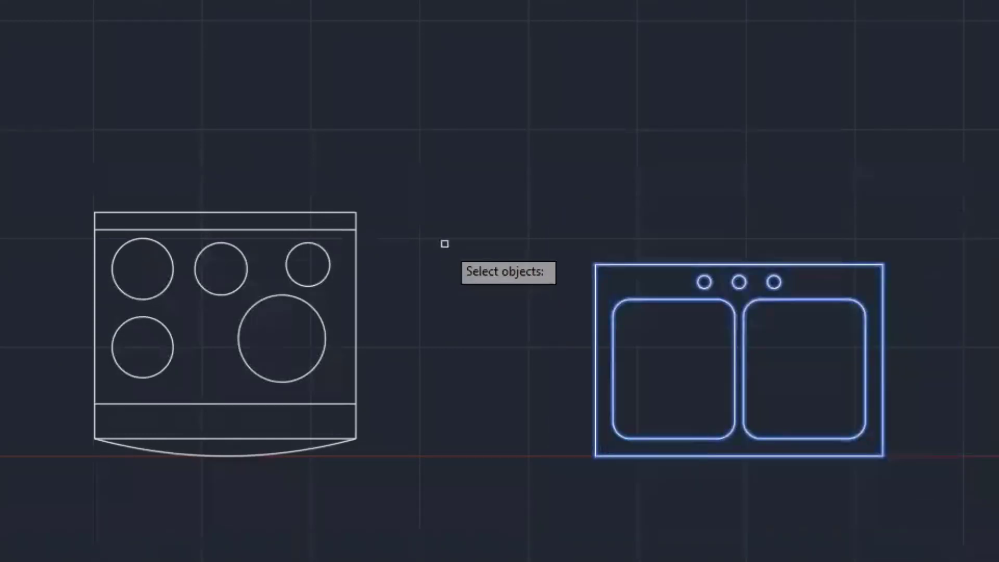
key("Return")
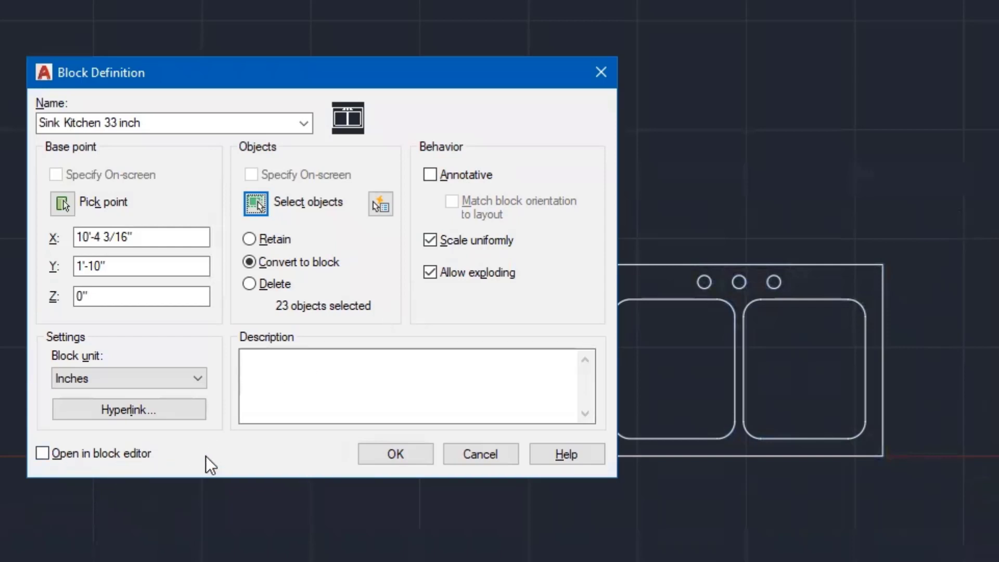
left_click(395, 454)
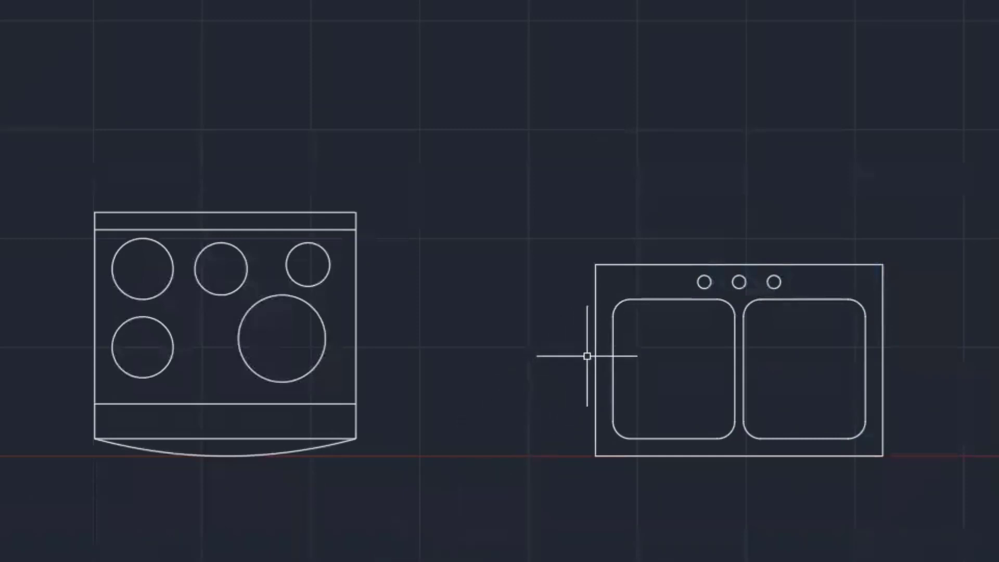
mouse_move(597, 354)
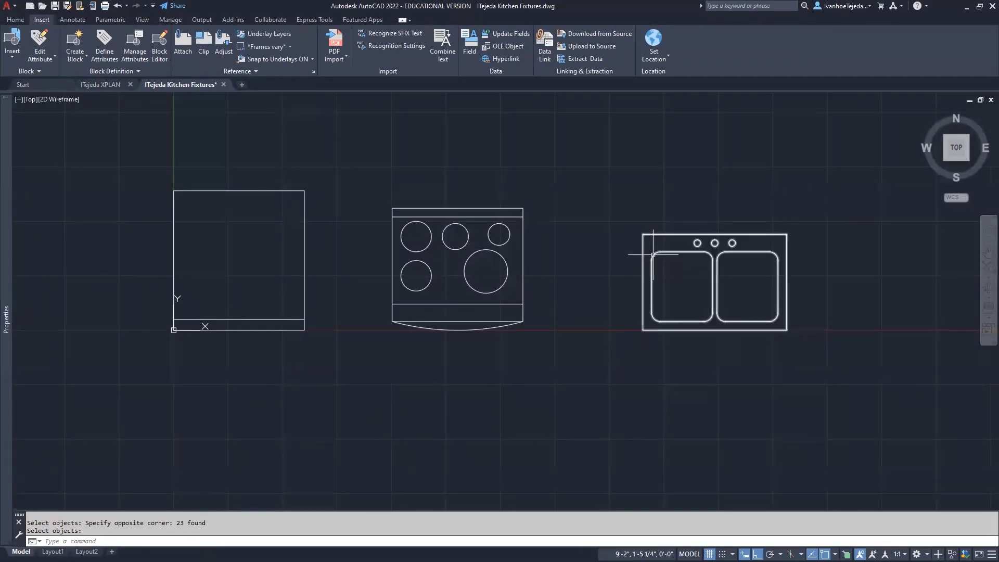
Check the sink, stove and refrigerator are blocks, then close Kitchen Fixtures, saving changes
left_click(652, 254)
left_click(492, 228)
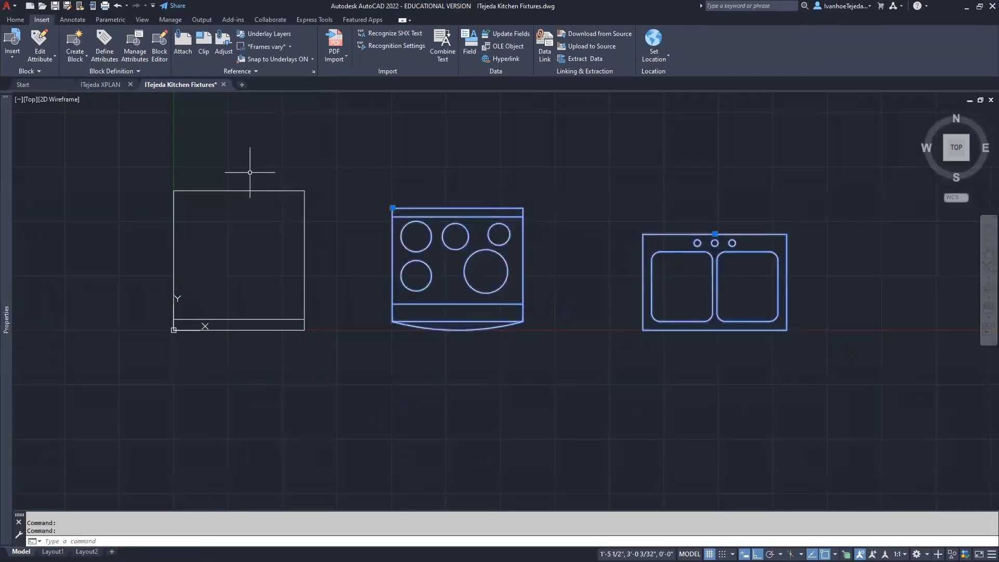
left_click(260, 191)
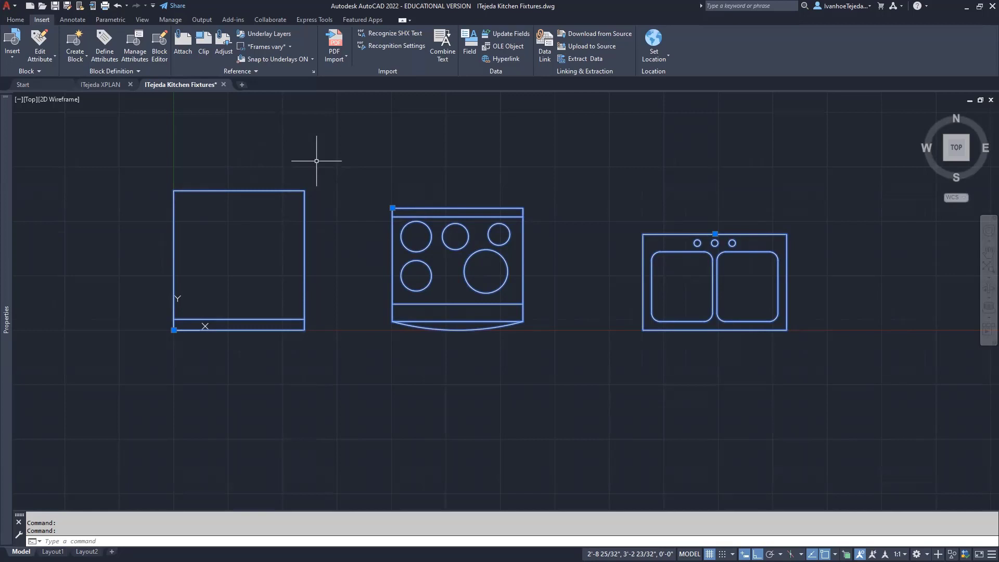
key("Escape")
key("Escape")
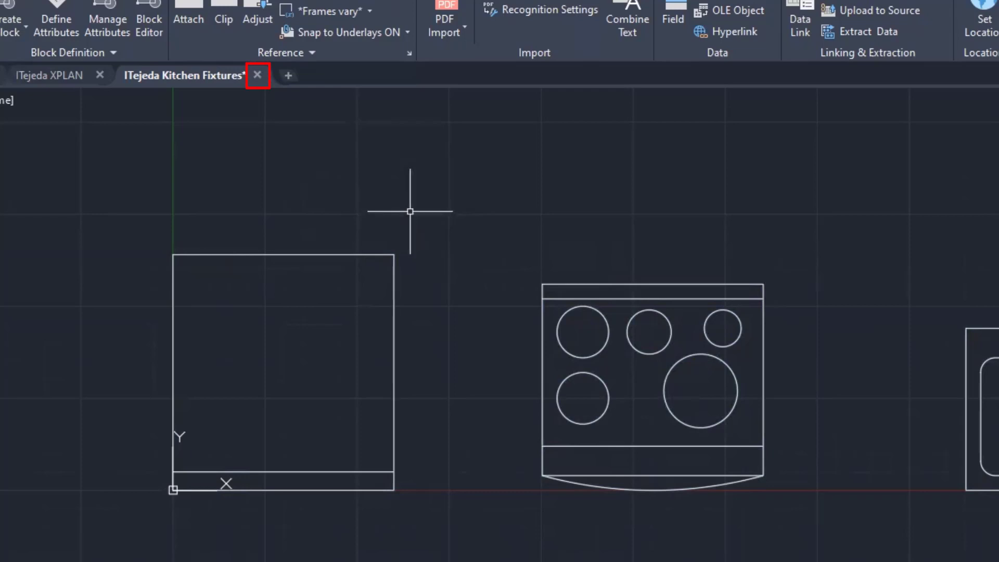
left_click(257, 76)
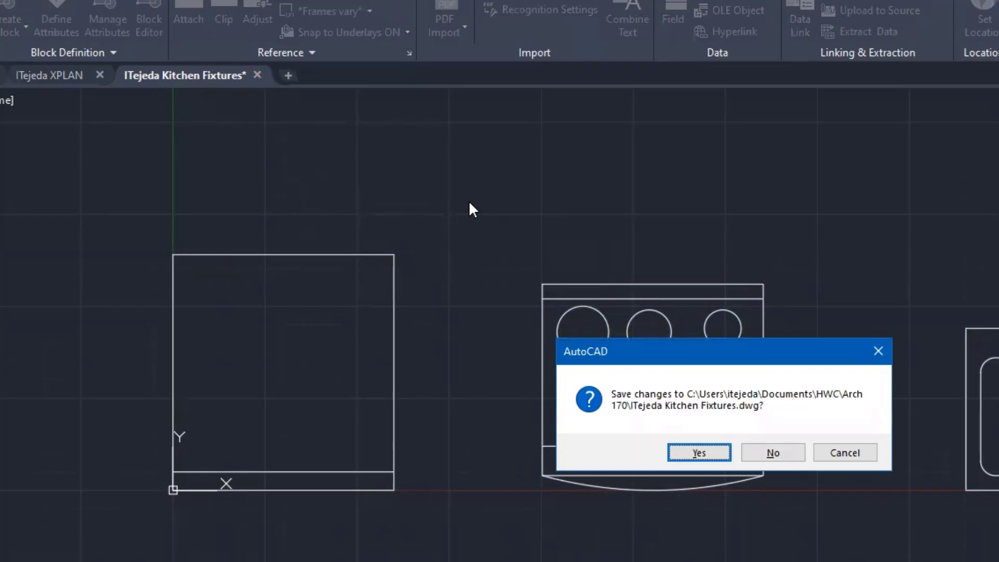
left_click(691, 454)
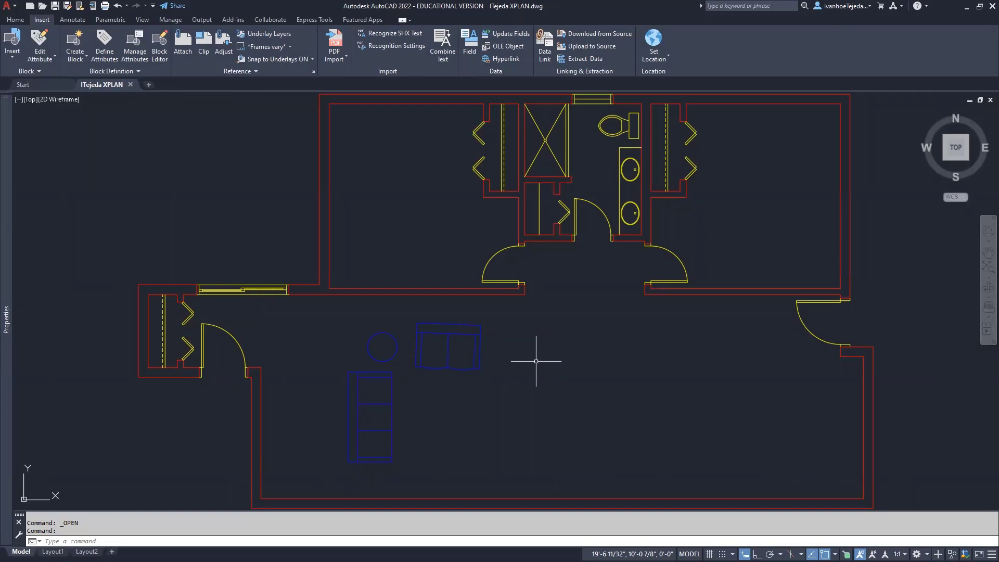
Open the Blocks palette with I and load Kitchen Fixtures.dwg as the block library
type("I")
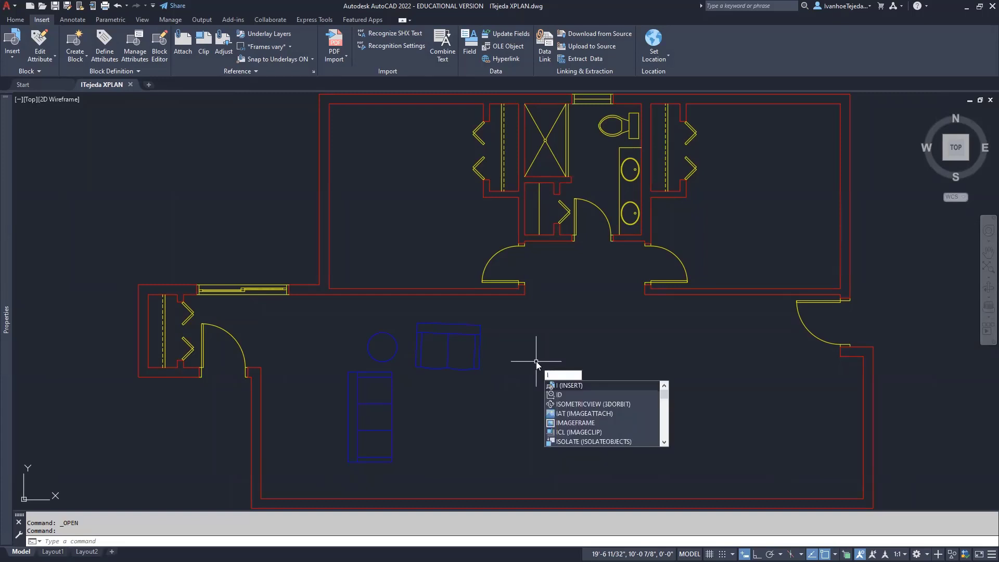
key("Return")
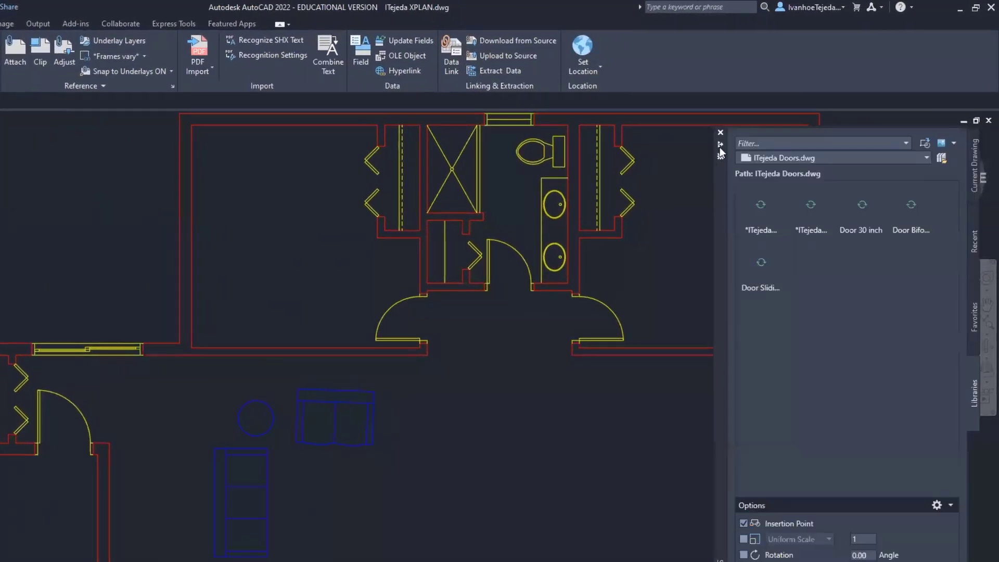
left_click(942, 158)
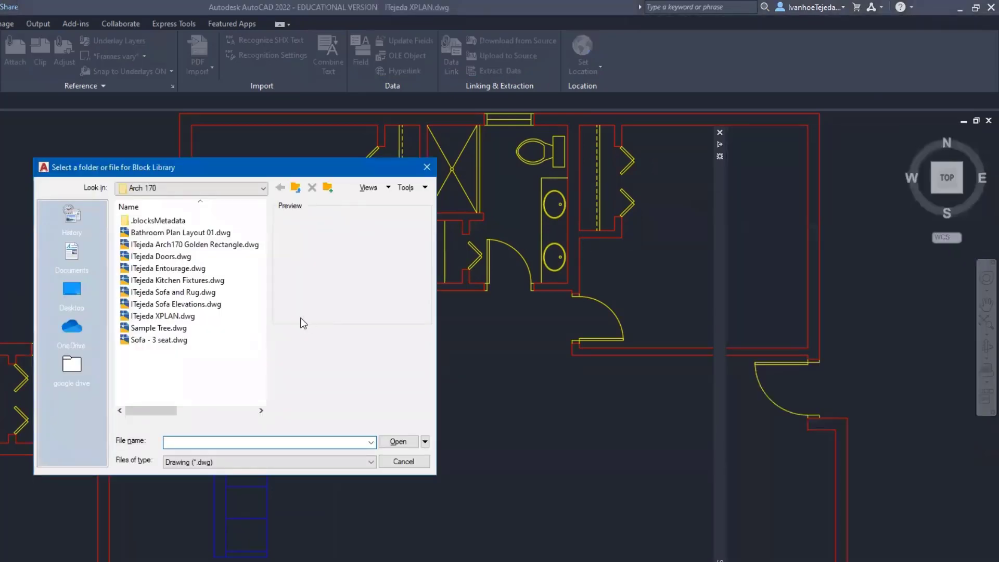
left_click(216, 280)
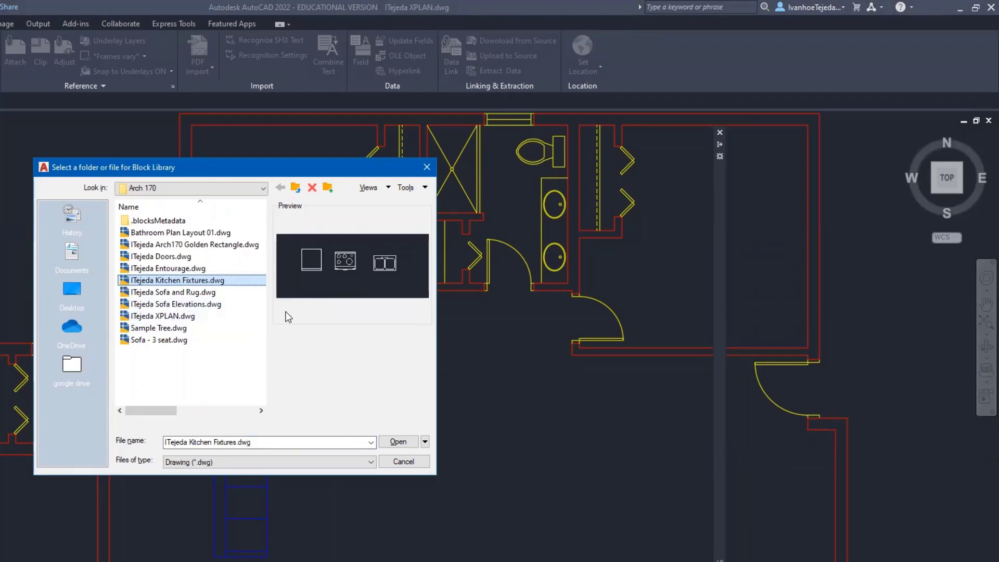
left_click(398, 442)
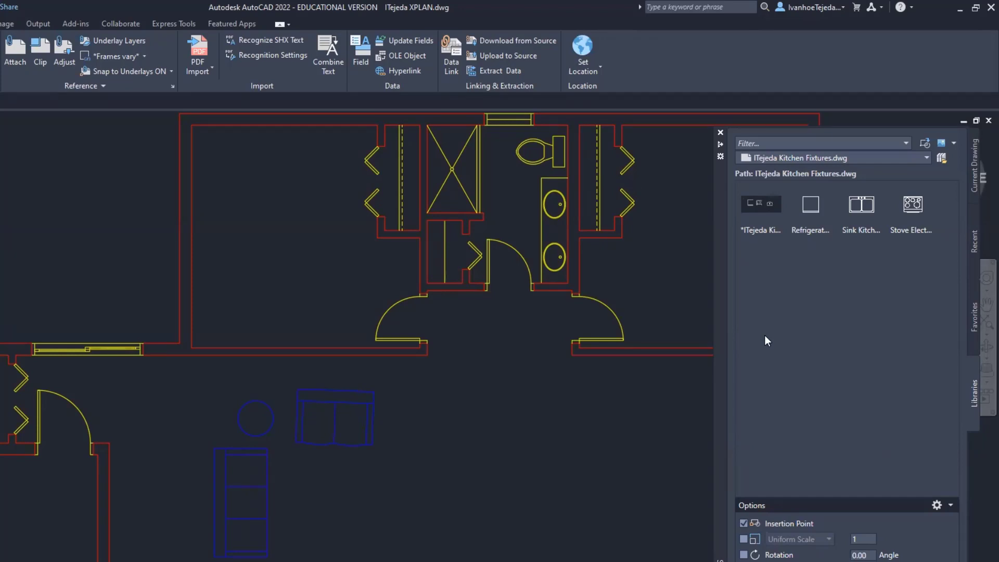
Insert the refrigerator, sink and Stove Electric 30 inch blocks into the kitchen, stove below sink
left_click(811, 208)
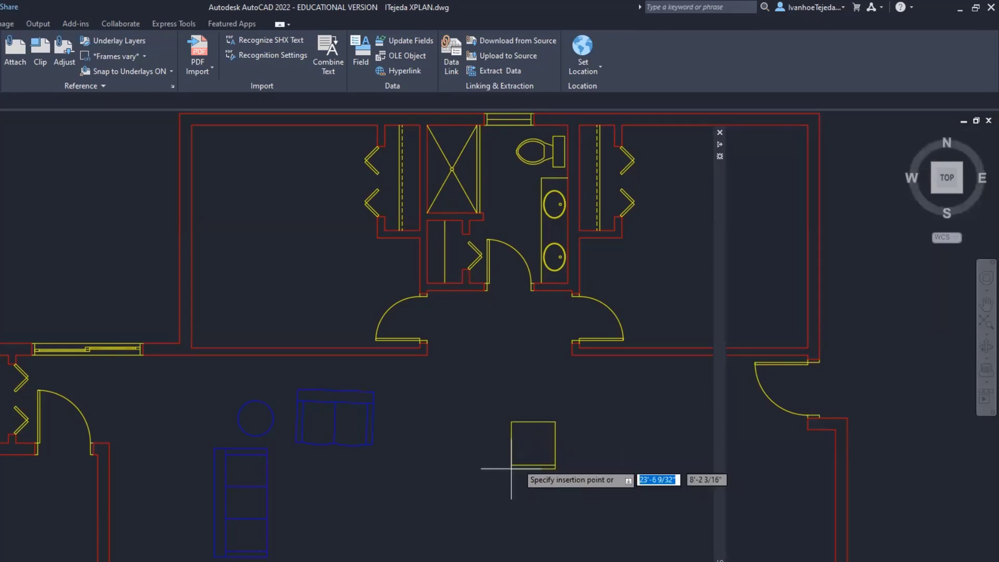
left_click(546, 440)
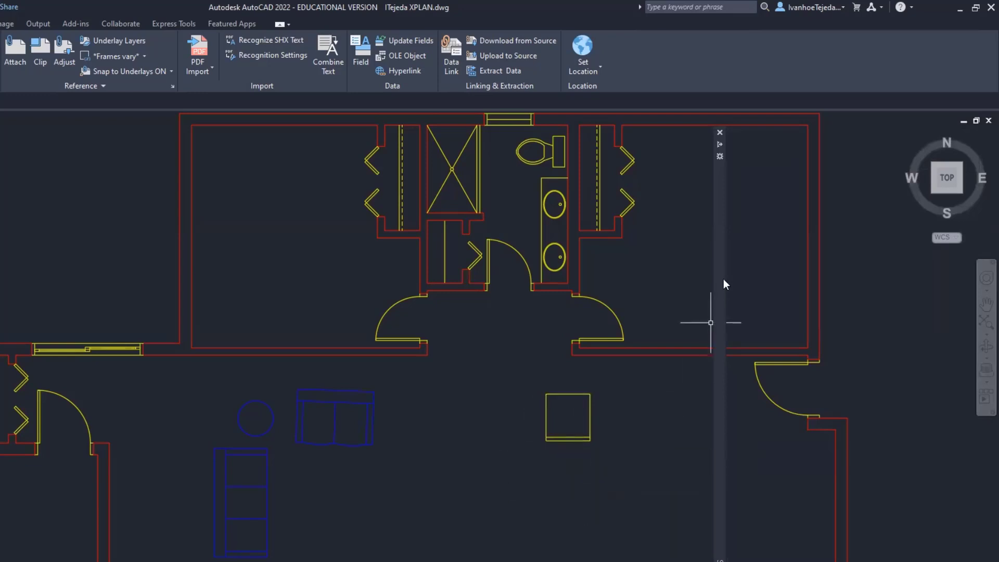
mouse_move(725, 284)
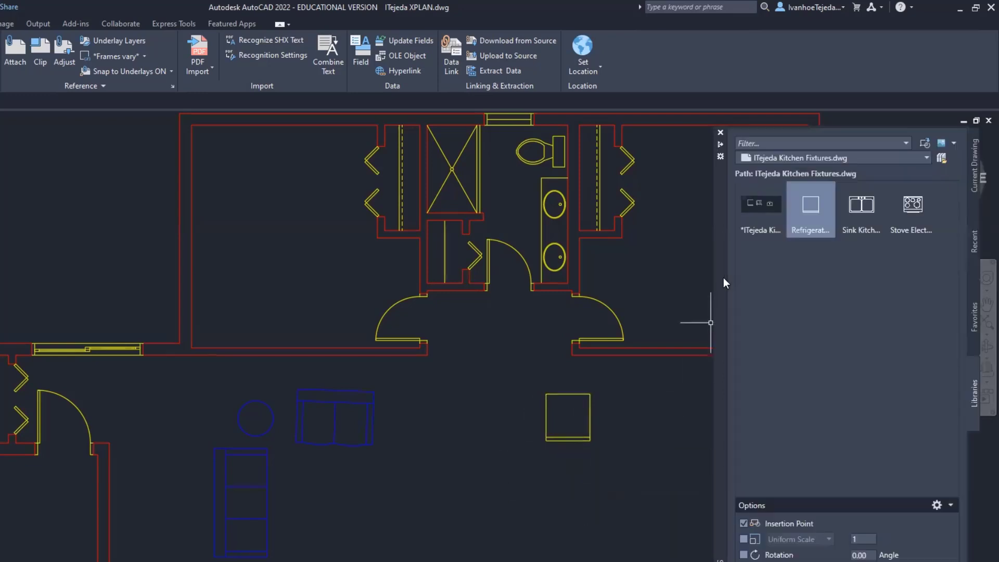
left_click(861, 208)
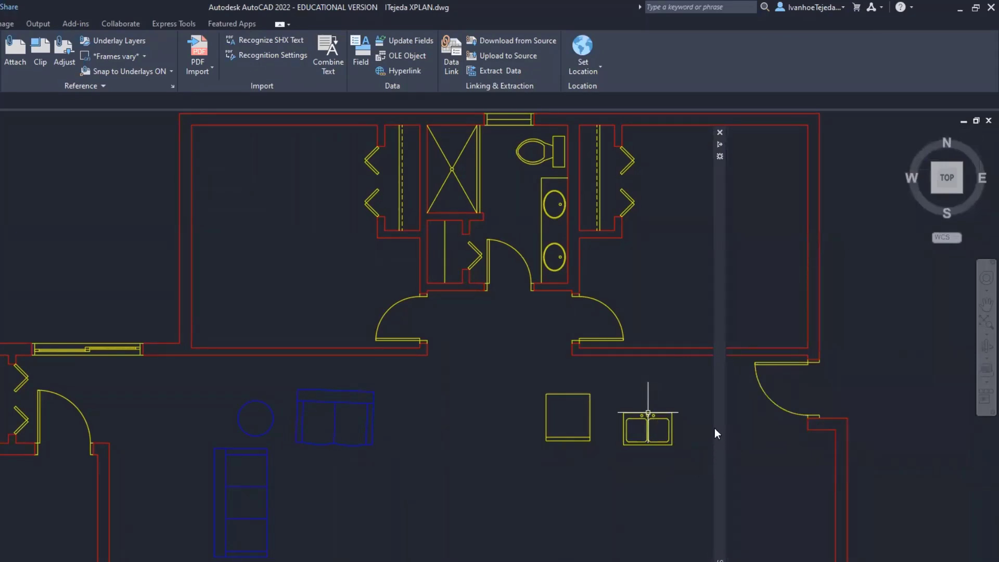
mouse_move(719, 423)
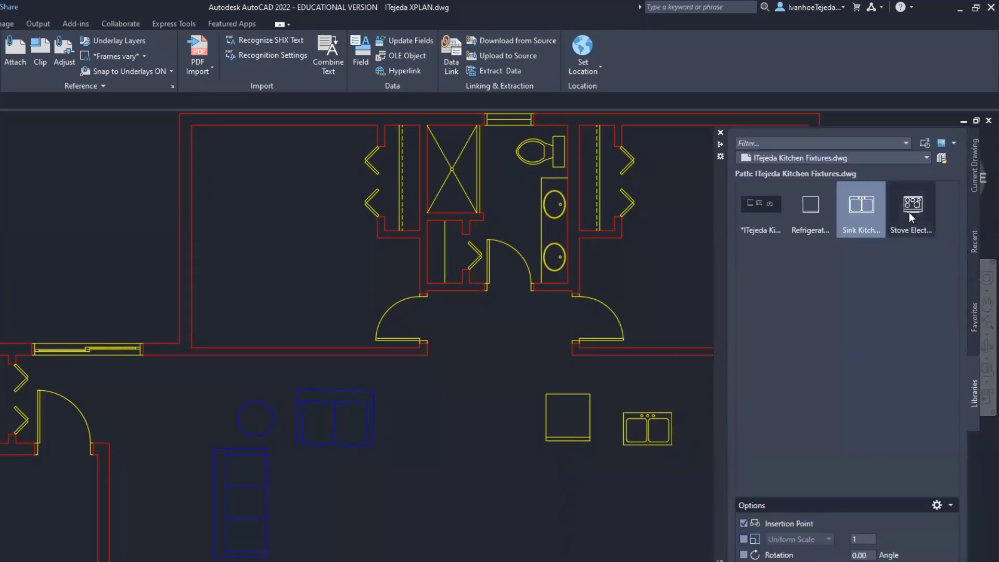
mouse_move(913, 208)
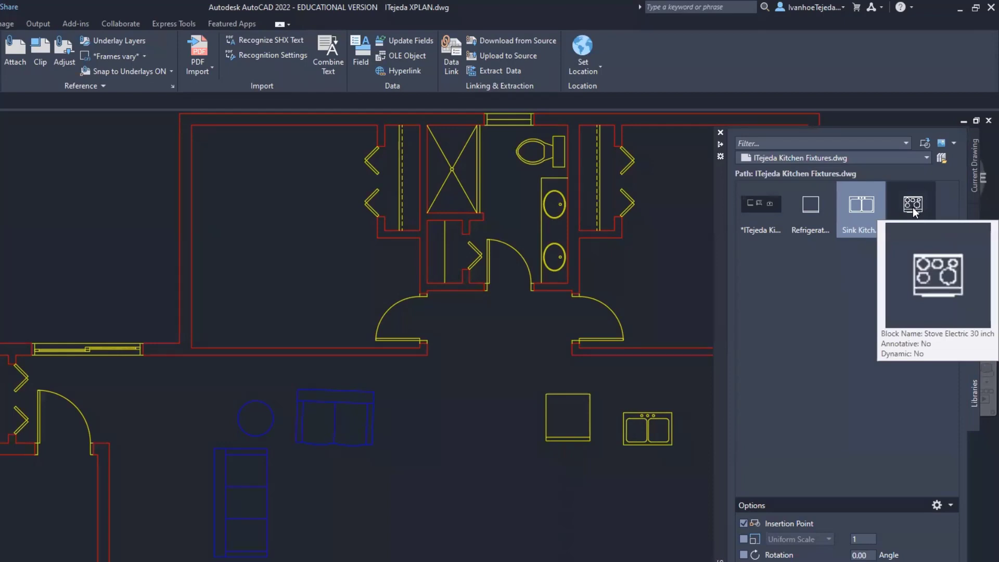
left_click(913, 207)
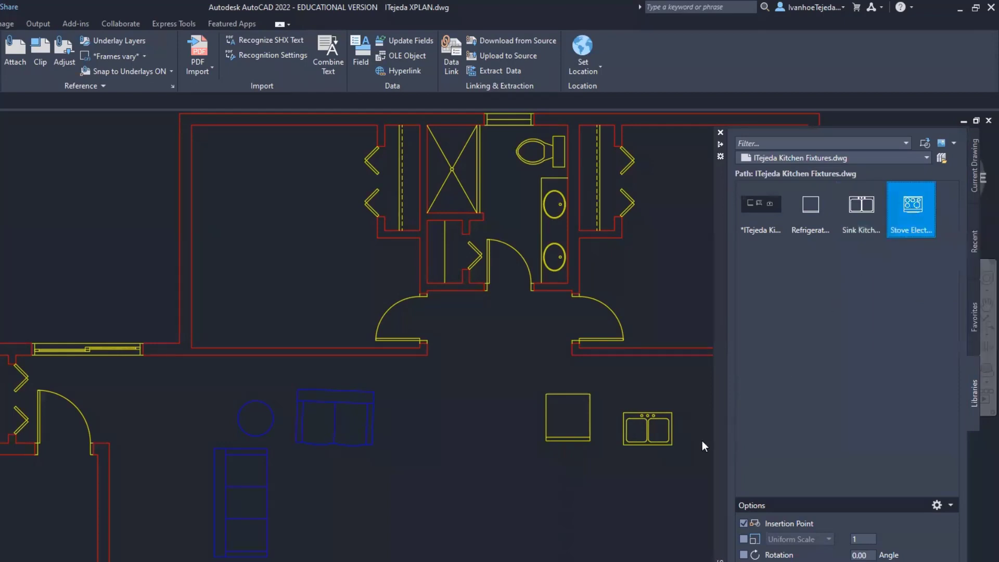
left_click(599, 468)
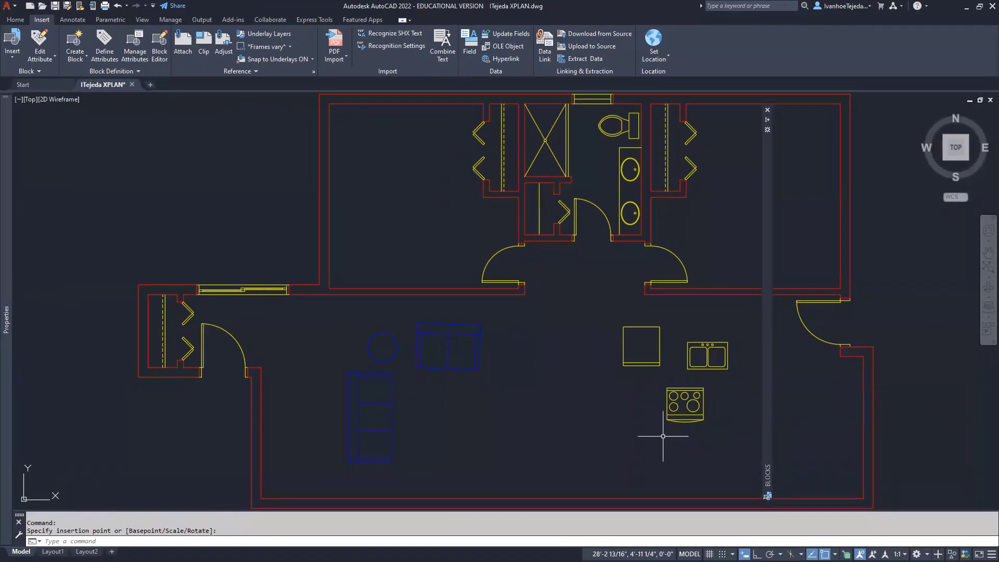
left_click(767, 110)
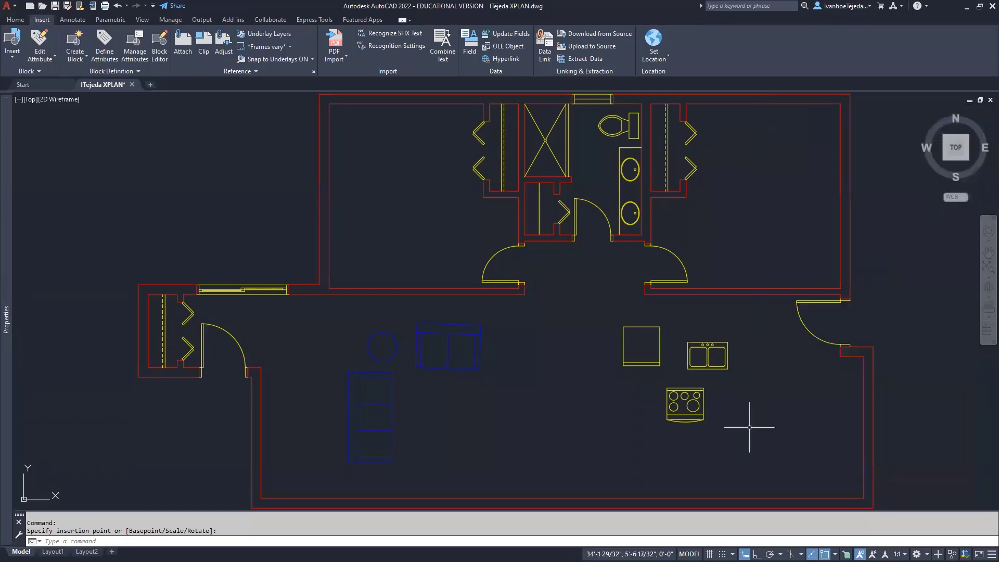
scroll(749, 427, "up", 5)
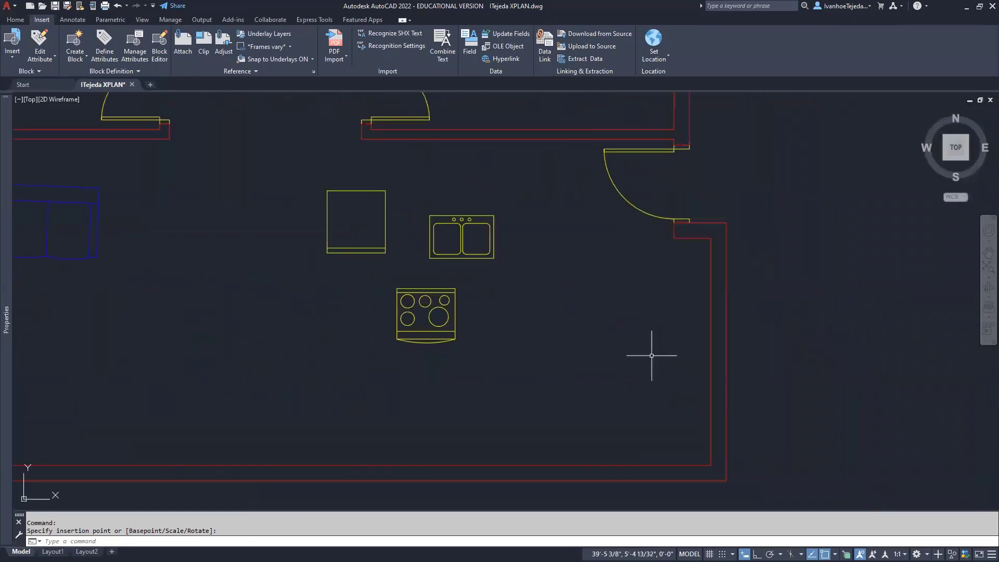
Move the refrigerator by its lower-left corner grip to beside the right wall
middle_click_drag(604, 320, 581, 329)
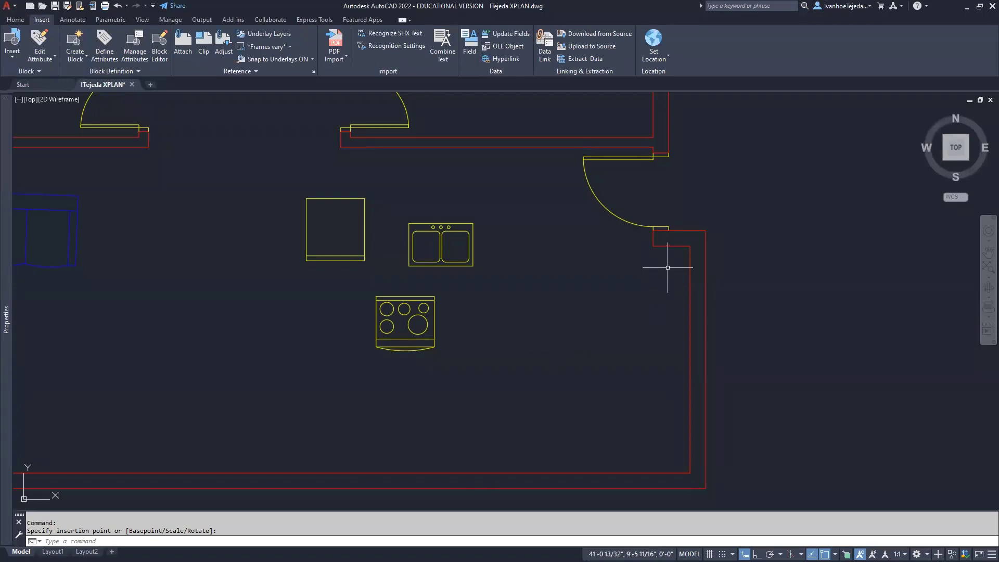
left_click(340, 198)
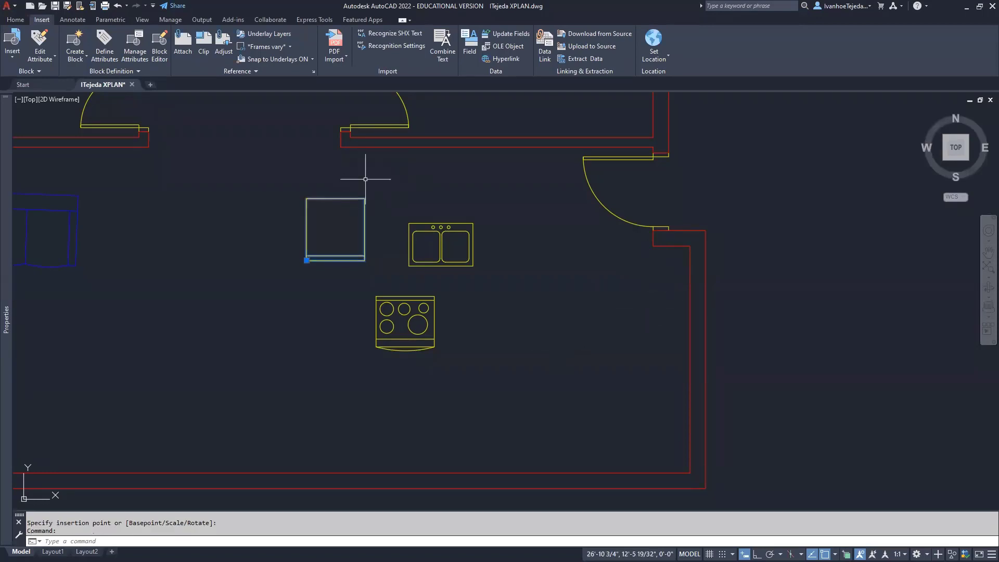
left_click(307, 260)
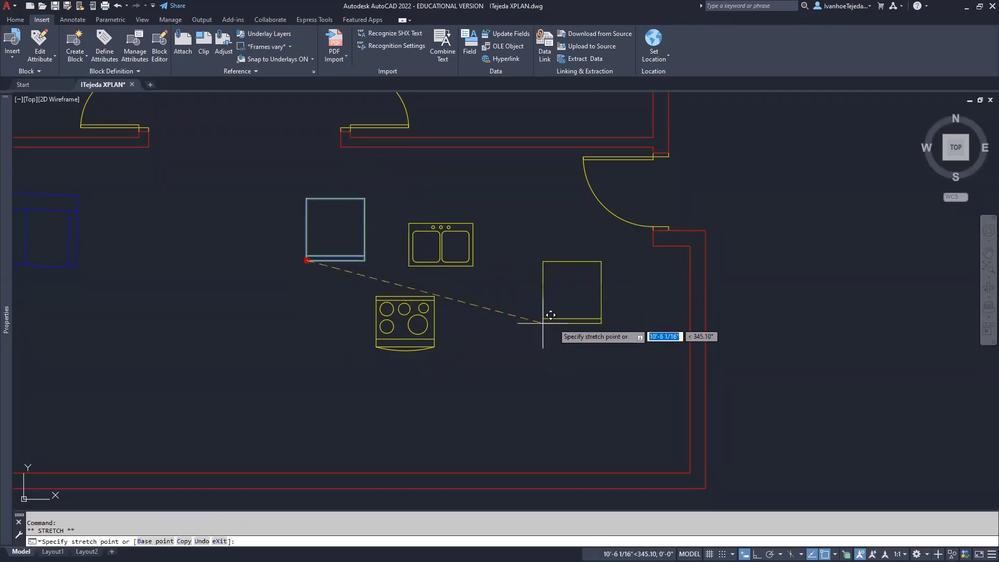
left_click(579, 317)
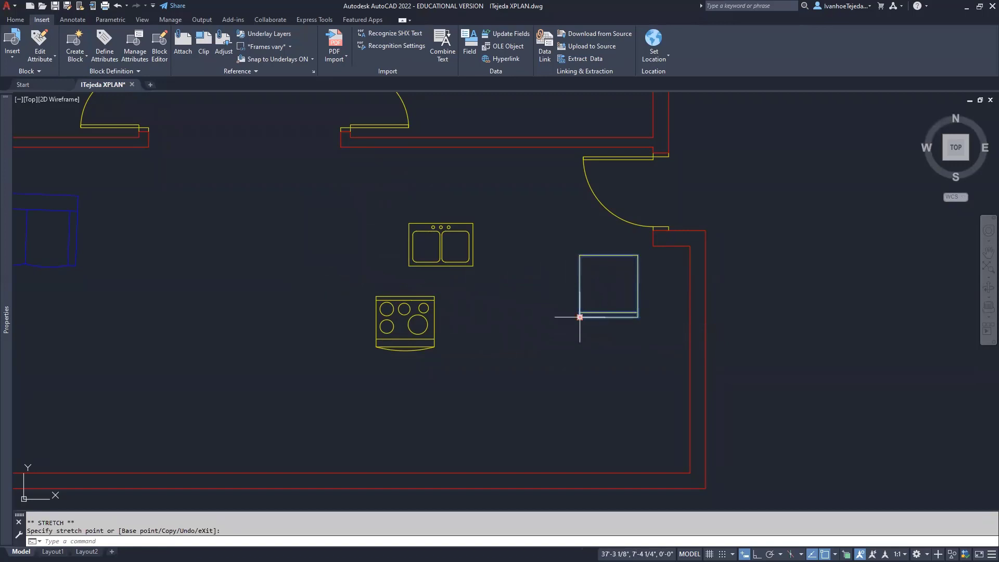
left_click(580, 317)
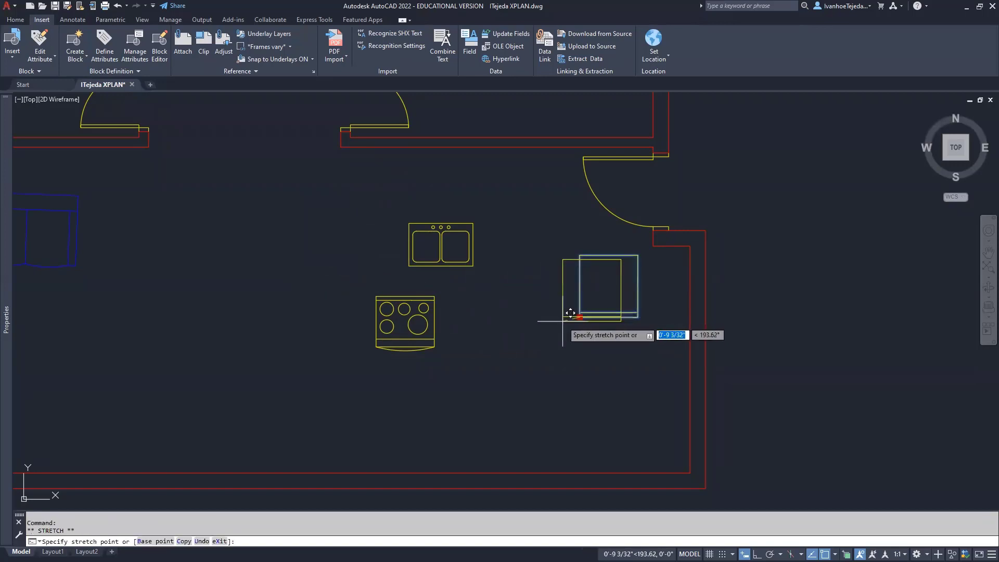
Rotate the refrigerator 270° so it sits square against the right wall
right_click(562, 321)
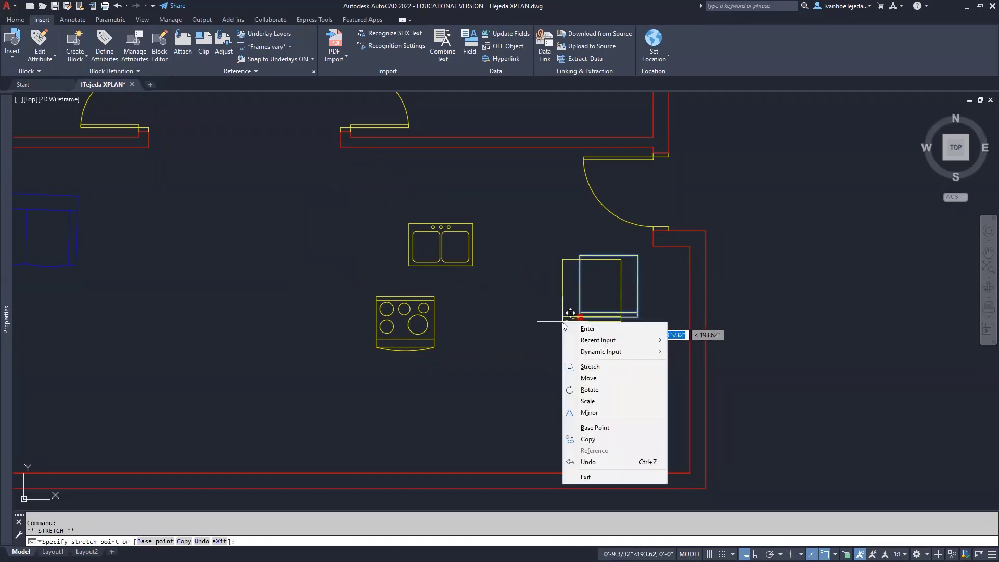
left_click(589, 389)
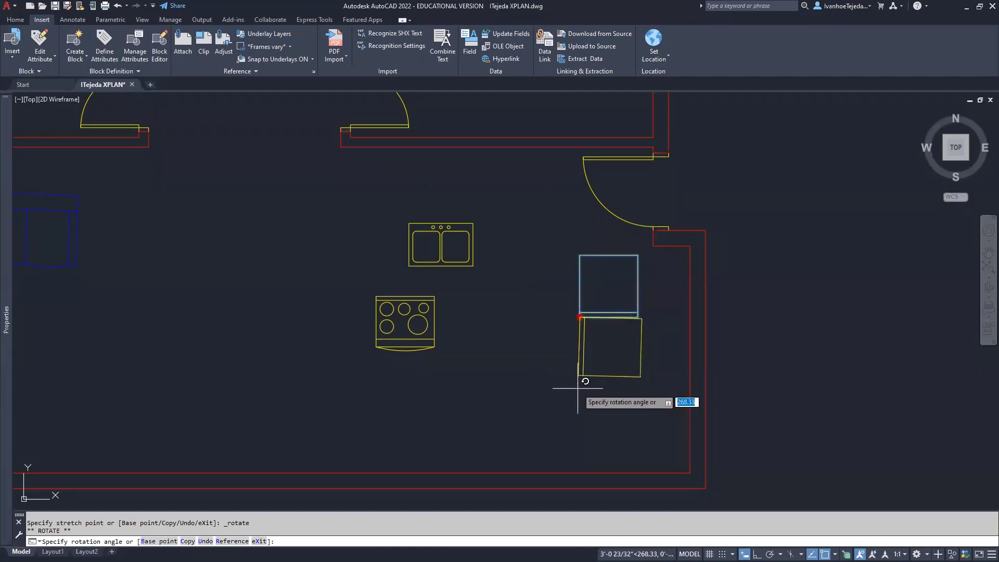
key("Down")
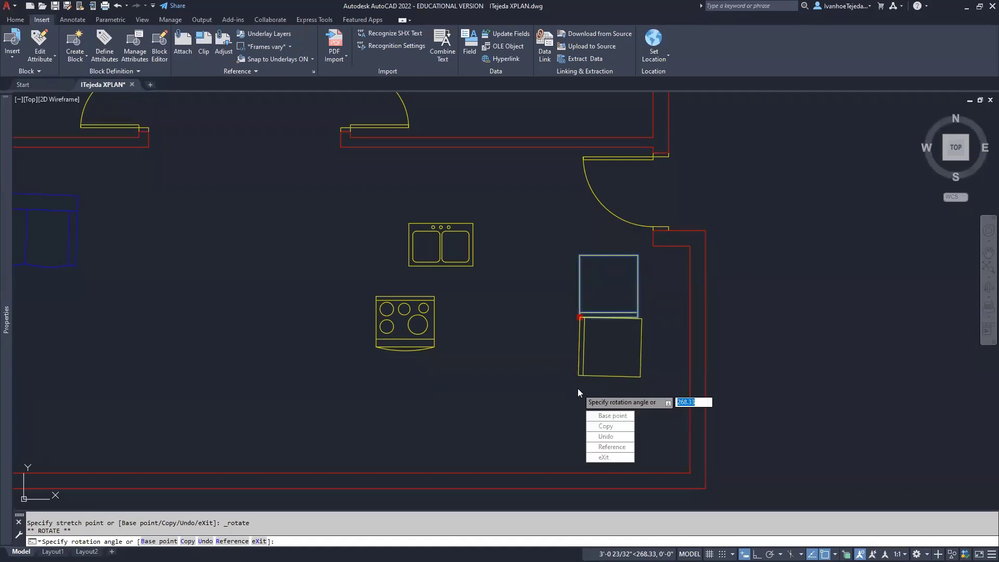
type("270")
key("Return")
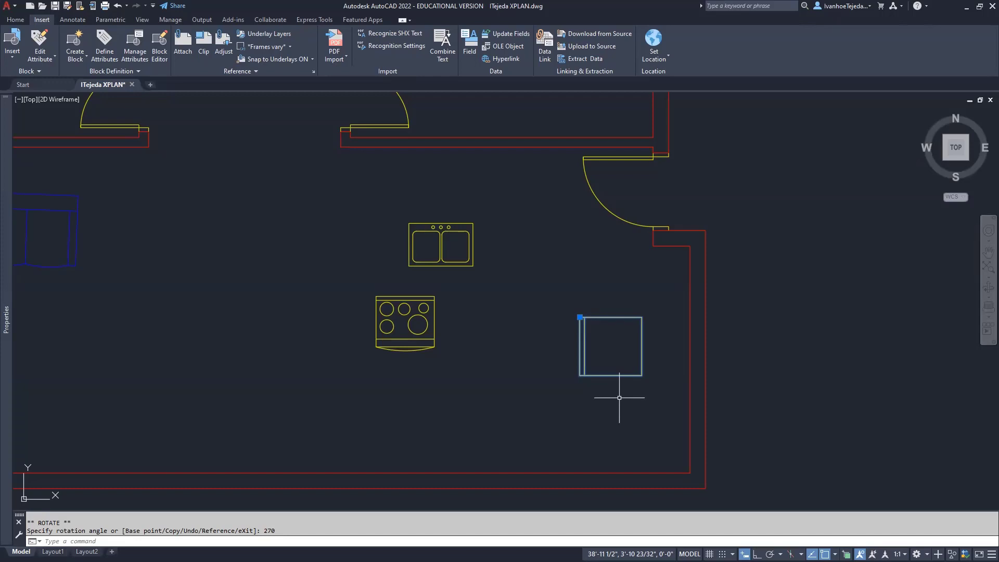
type("m")
key("Return")
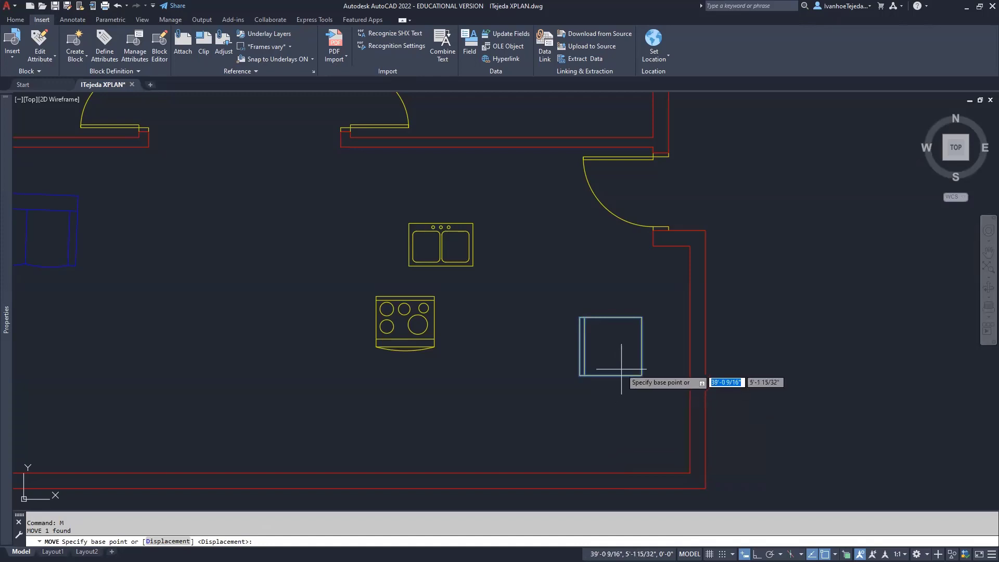
Snap the refrigerator's top-right corner onto the wall corner
left_click(641, 317)
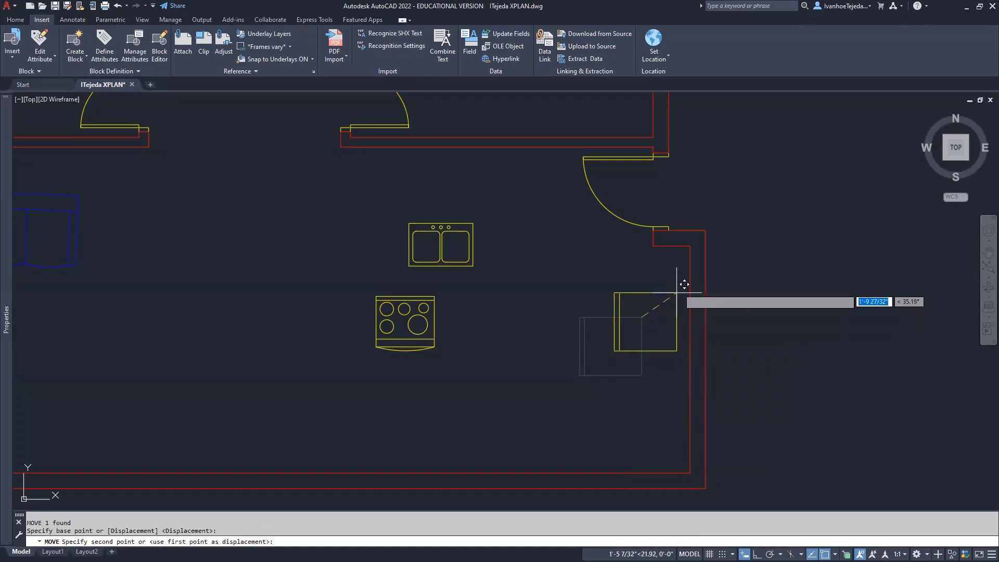
left_click(693, 244)
scroll(694, 248, "up", 5)
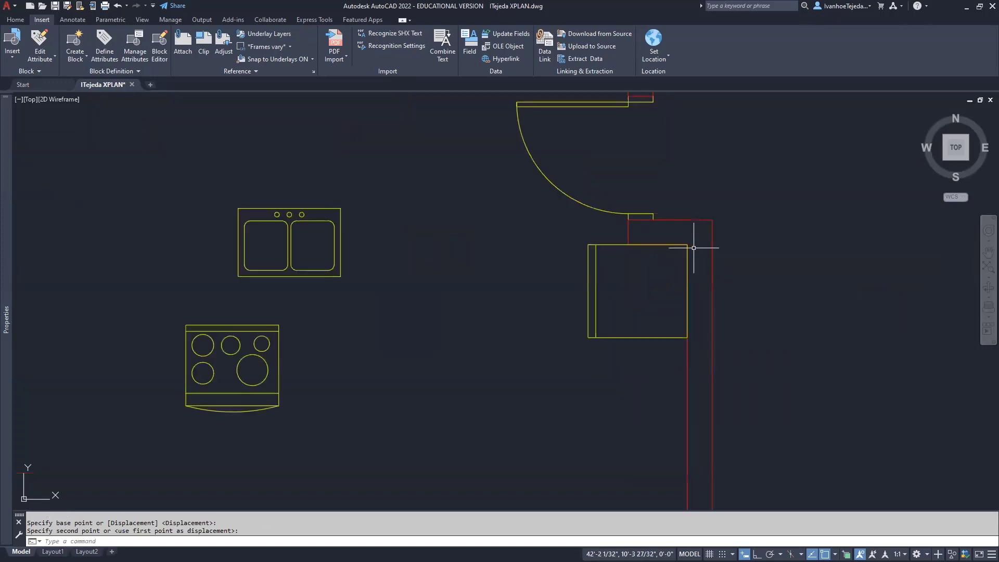
middle_click_drag(703, 279, 584, 249)
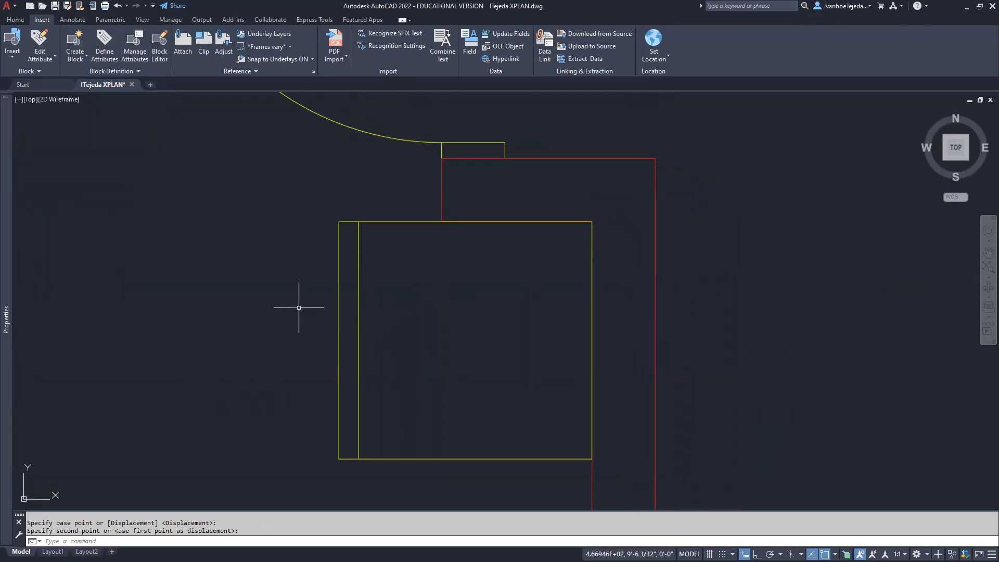
With ortho on, nudge the refrigerator 1 unit downward
type("M")
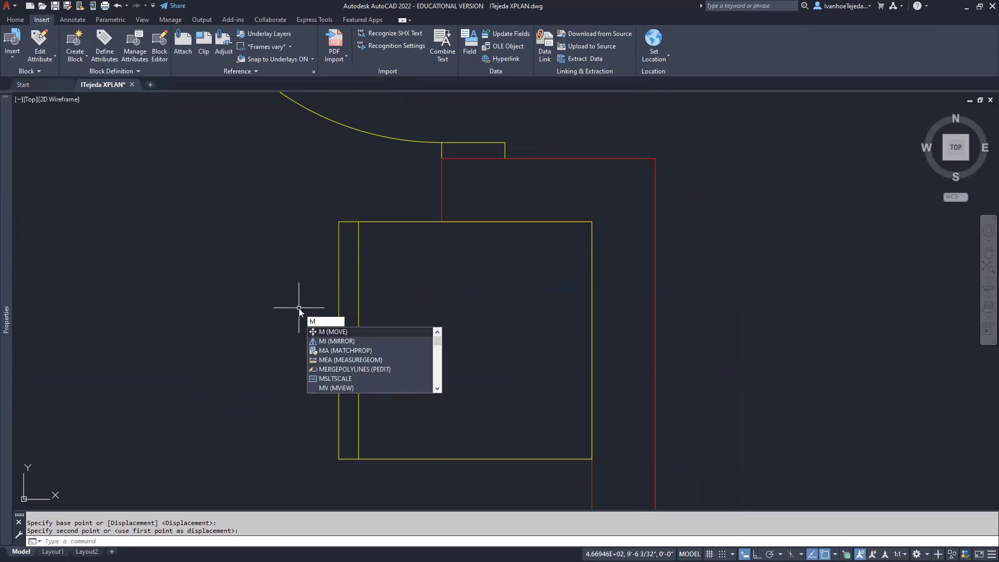
key("Return")
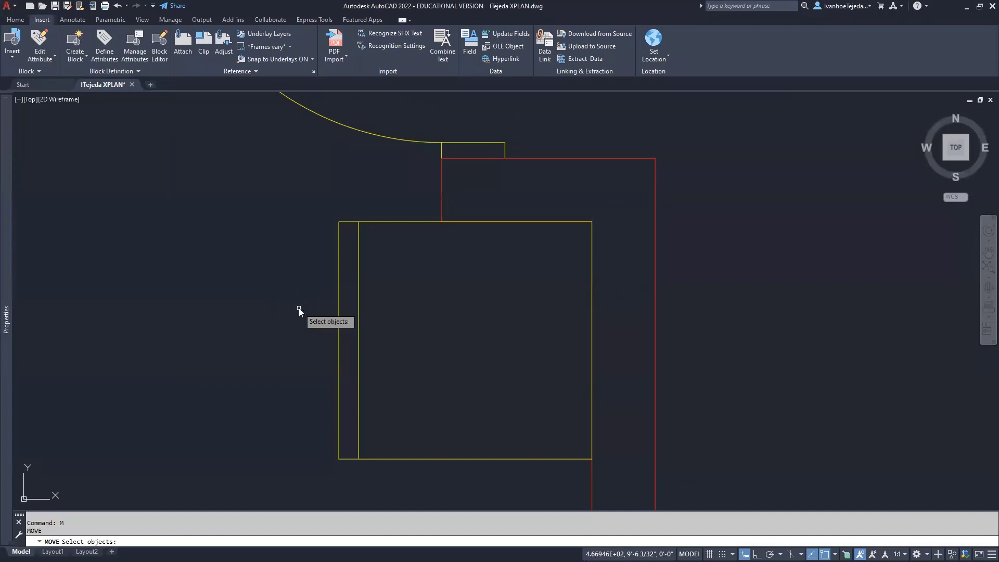
type("p")
key("Return")
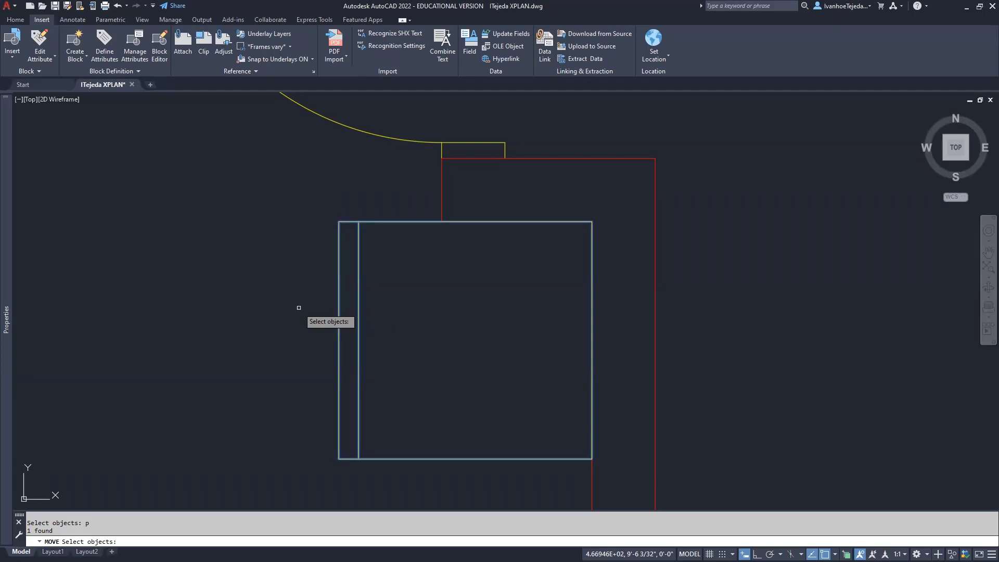
key("Return")
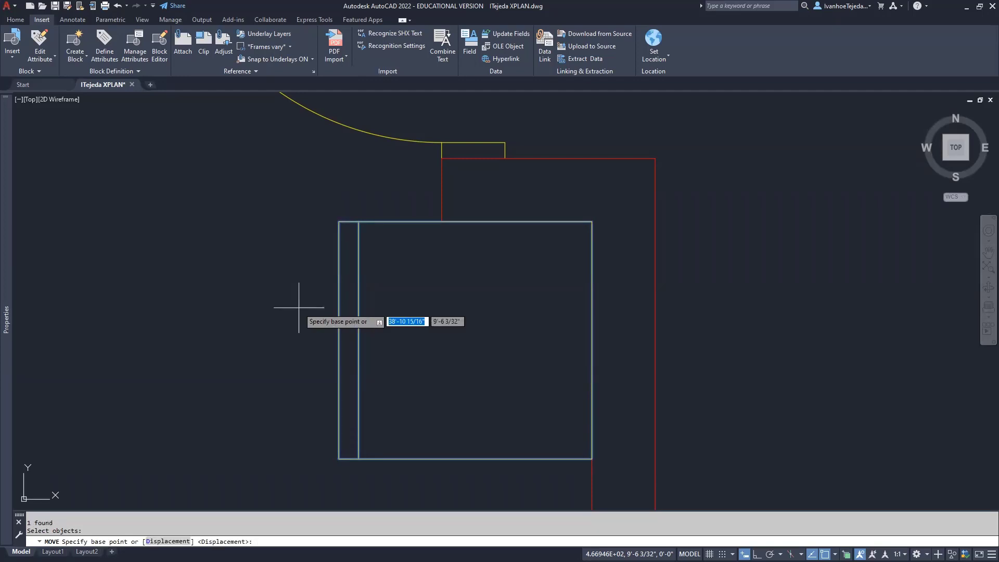
left_click(273, 297)
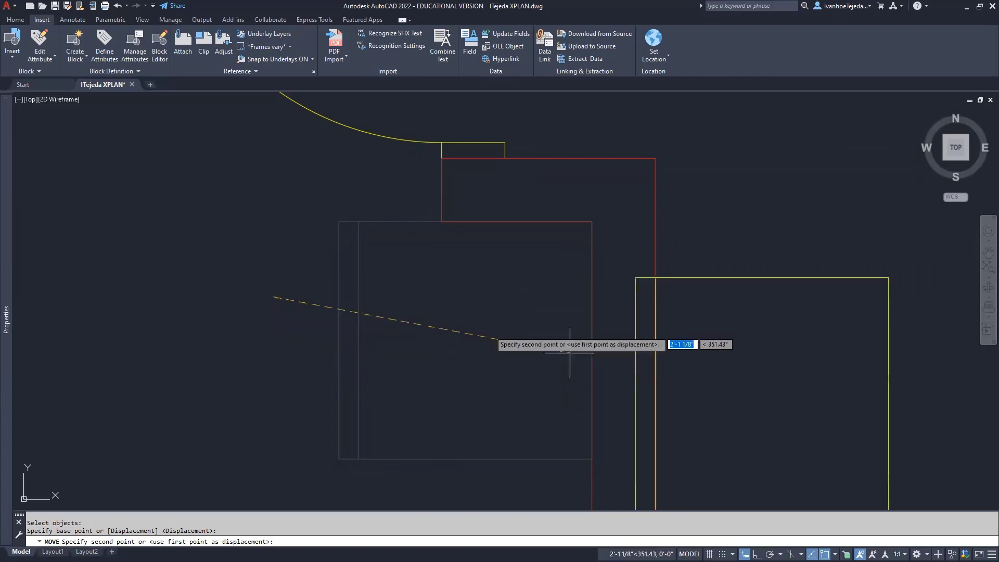
key("F8")
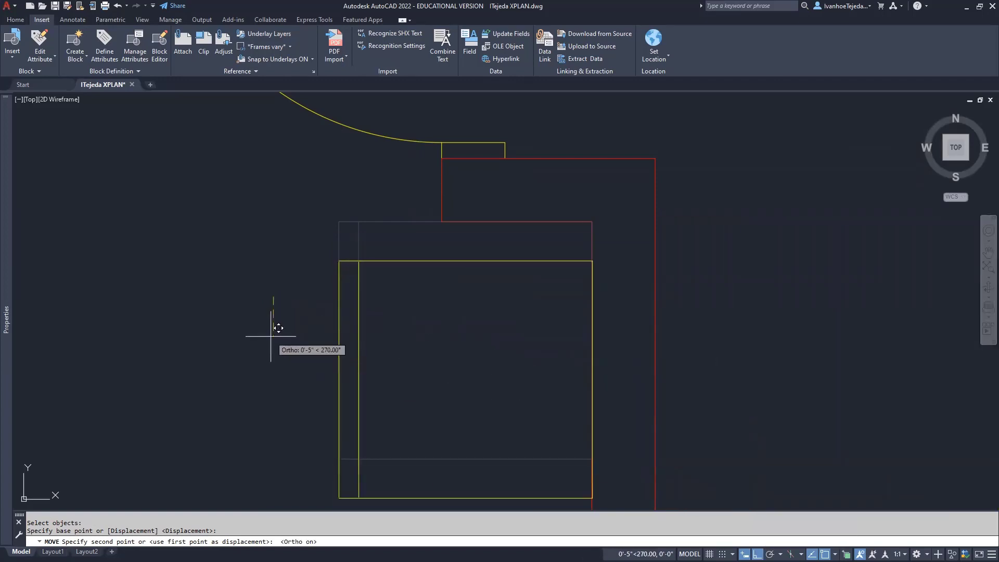
type("1")
key("Return")
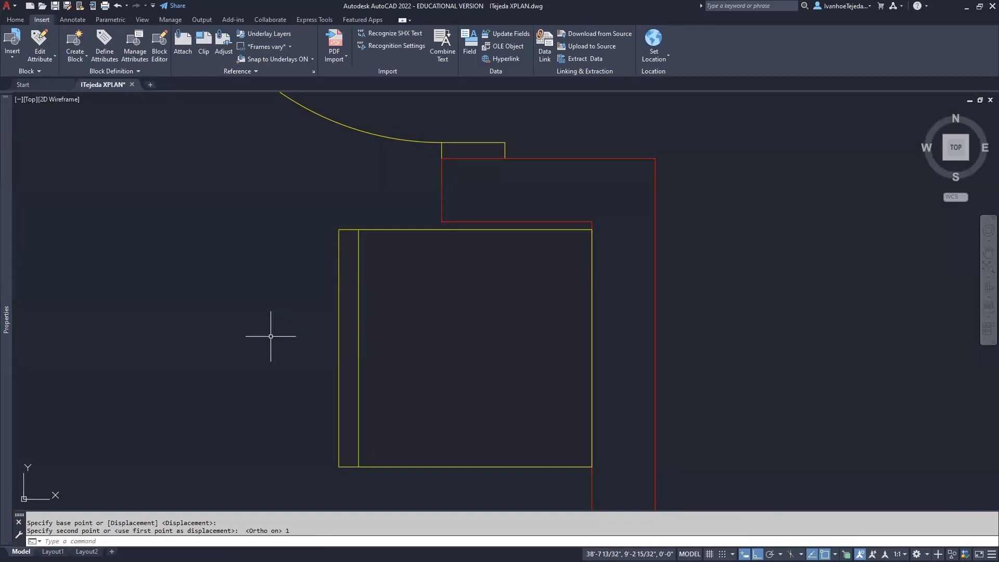
Move the refrigerator another 1 unit, then bring the kitchen's lower-left corner into view
key("Return")
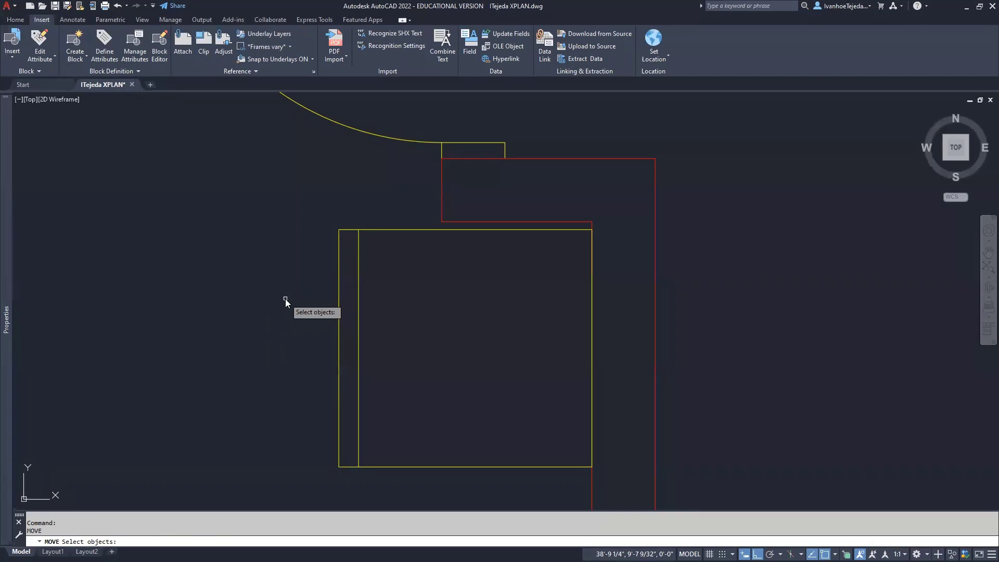
type("p")
key("Return")
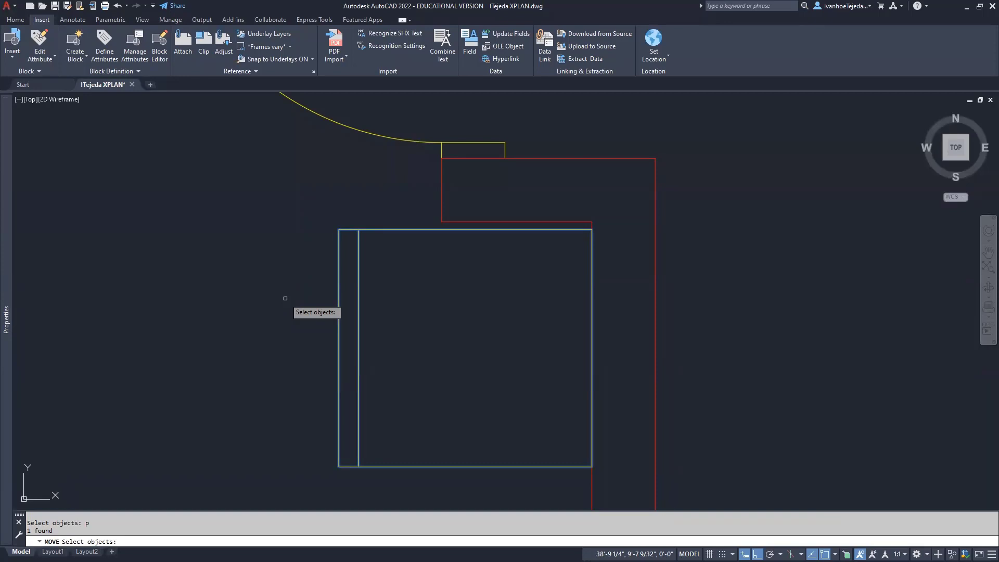
key("Return")
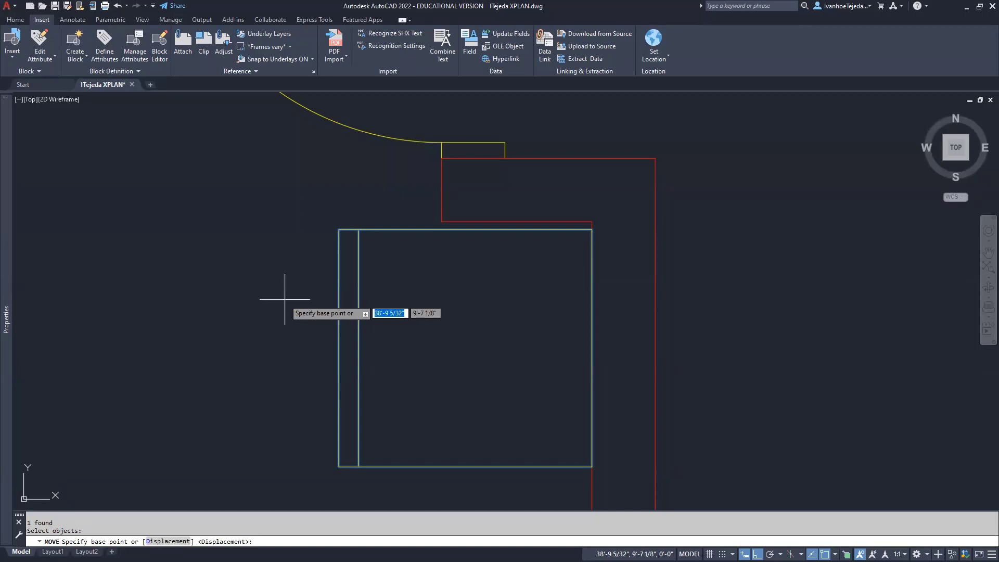
left_click(284, 299)
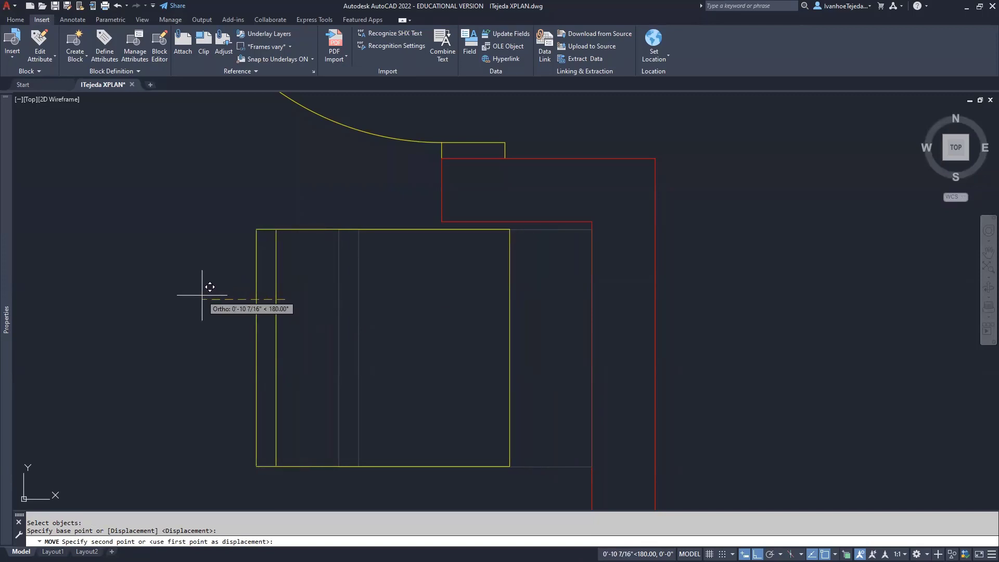
type("1")
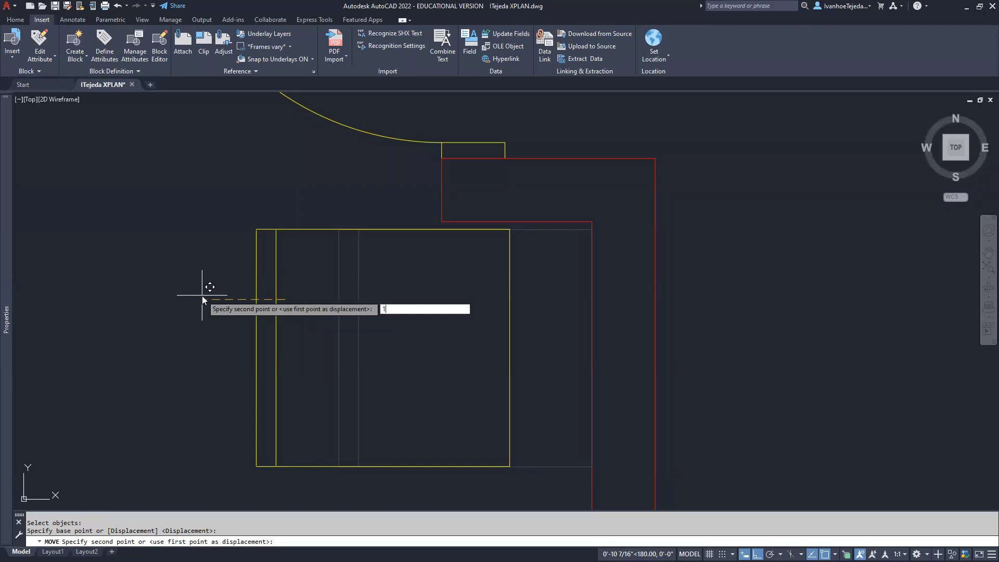
key("Return")
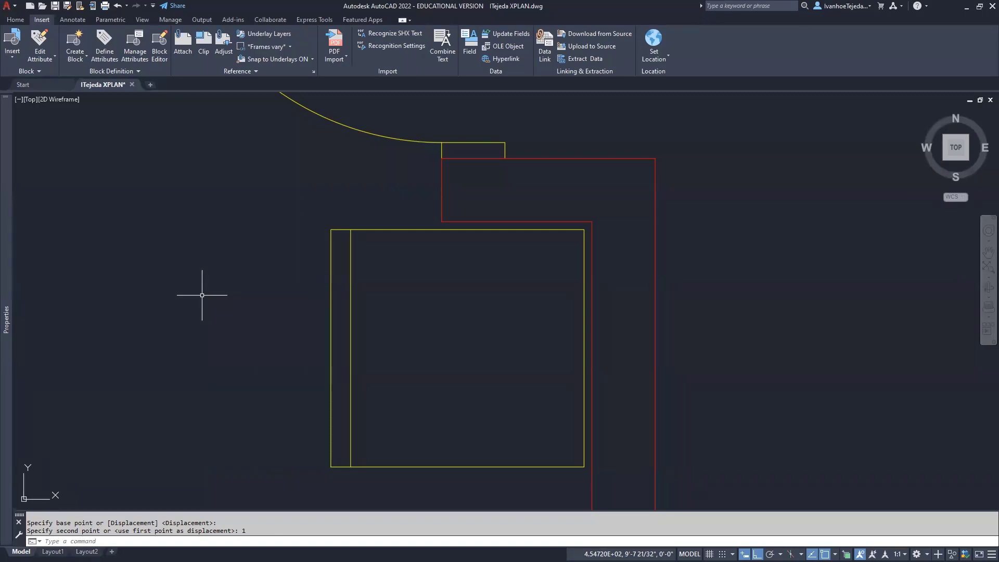
middle_click_drag(273, 333, 267, 260)
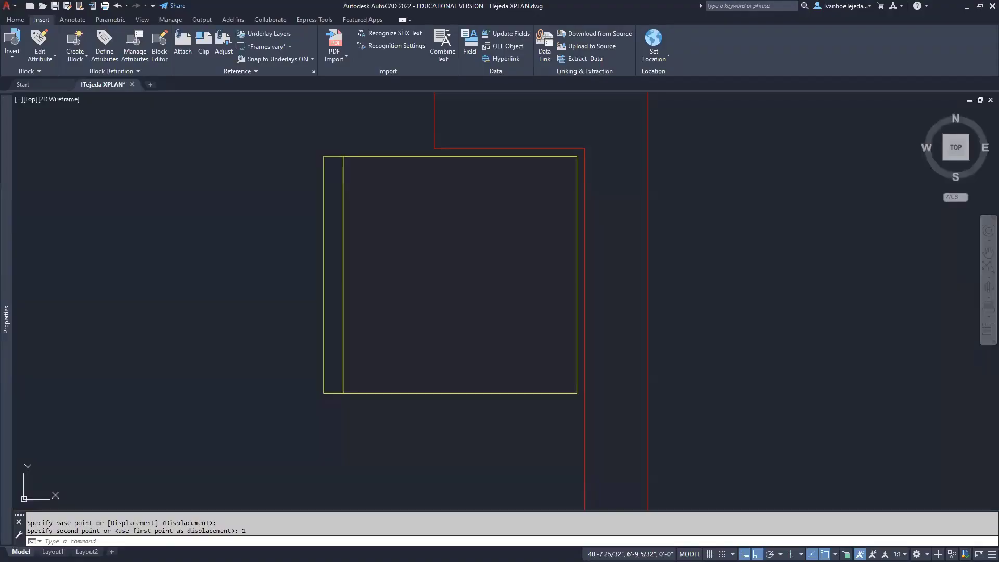
scroll(486, 341, "down", 4)
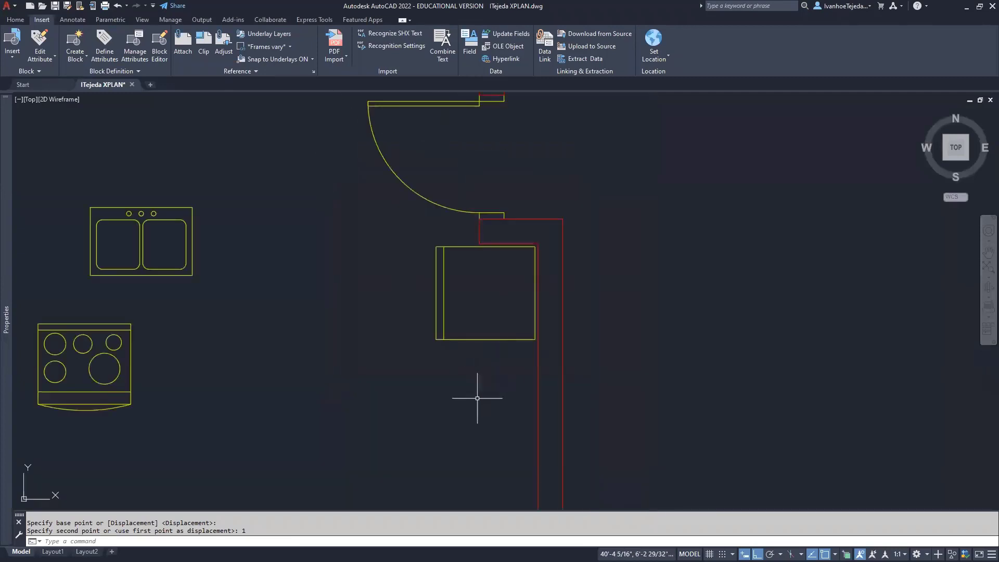
mouse_move(477, 398)
middle_mouse_down()
mouse_move(601, 229)
mouse_move(597, 272)
mouse_move(608, 292)
mouse_move(633, 285)
mouse_move(636, 295)
middle_mouse_up()
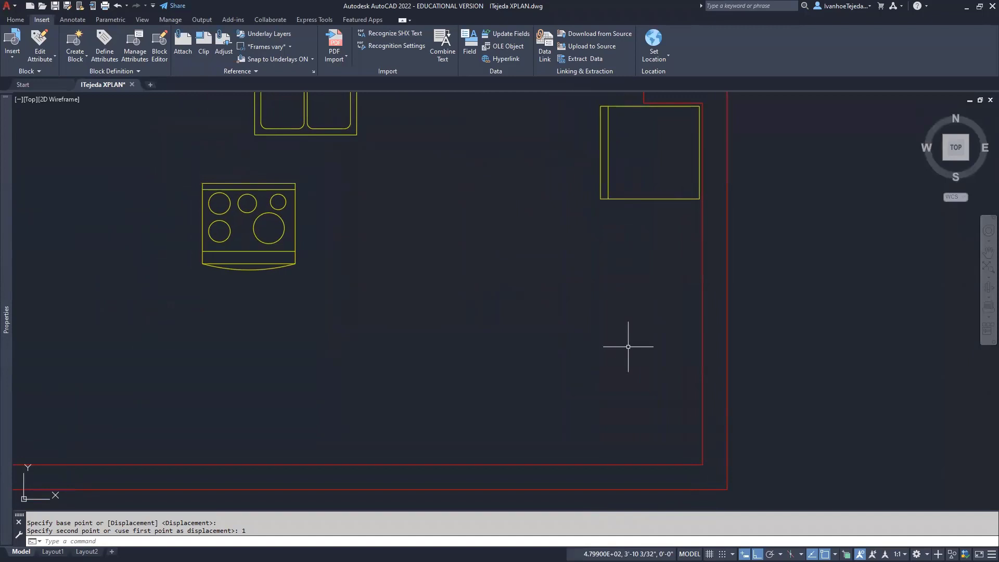
Offset the right and bottom walls 2' inward as counter edges, then select both new lines
type("o")
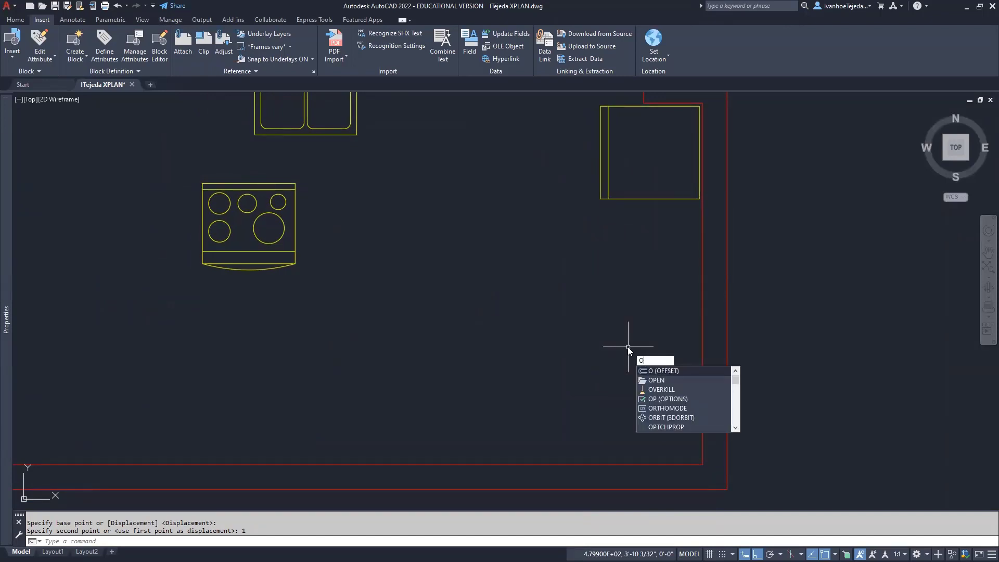
key("Return")
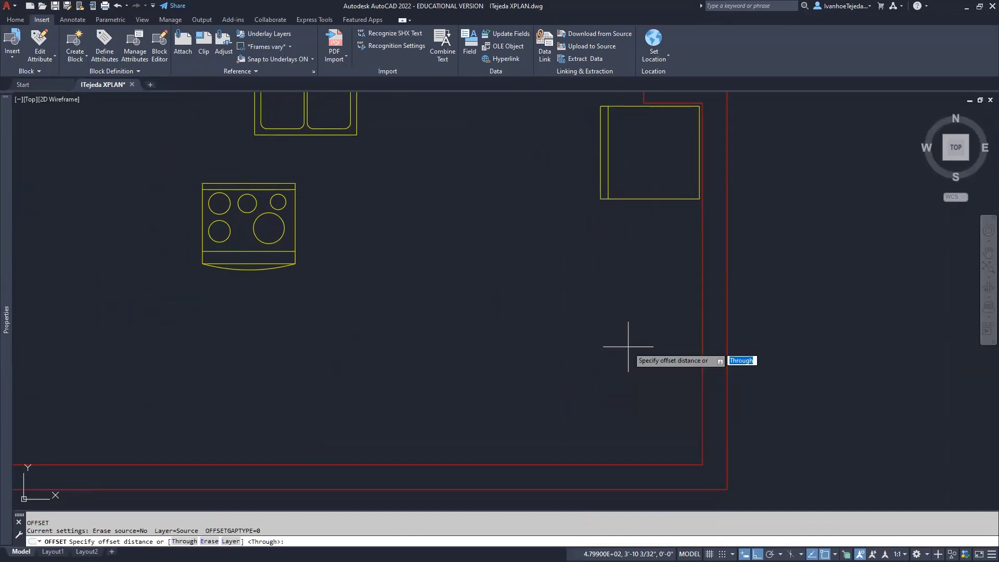
type("2'")
key("Return")
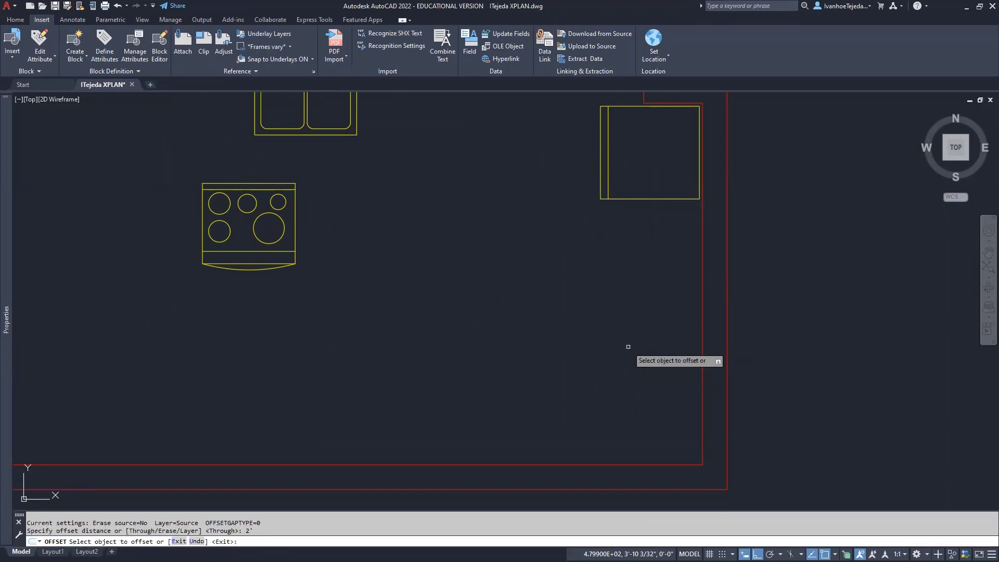
left_click(702, 313)
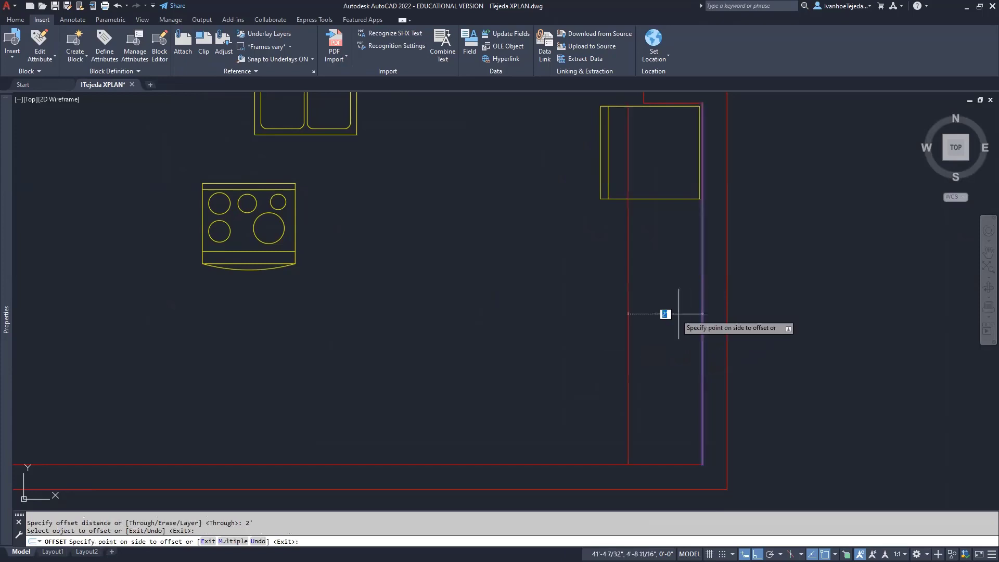
left_click(563, 297)
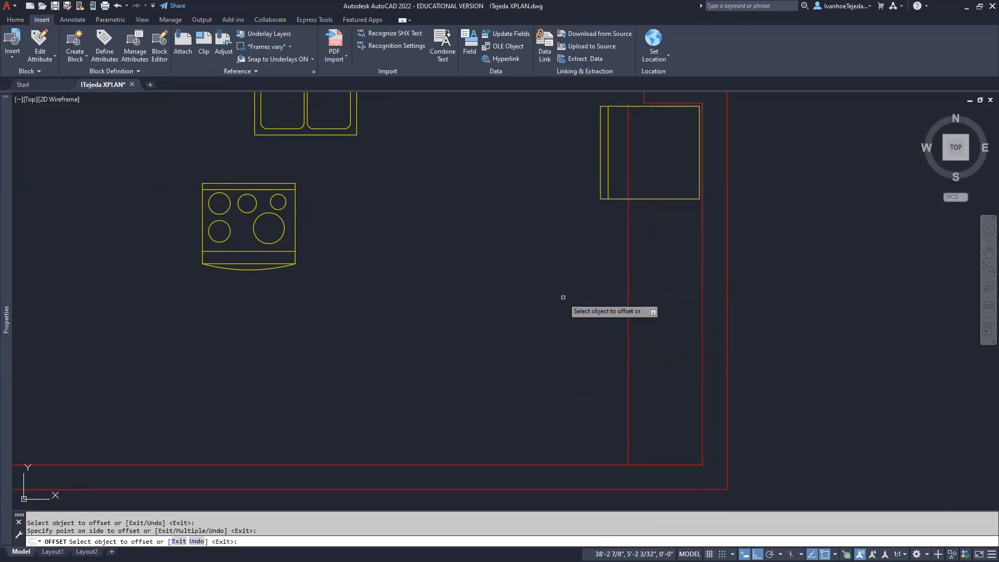
left_click(538, 465)
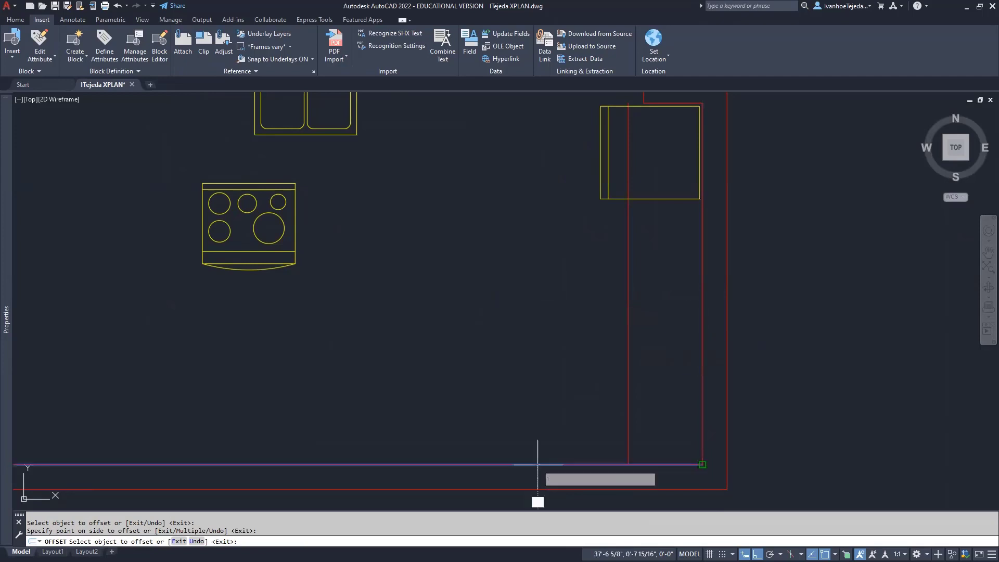
left_click(544, 370)
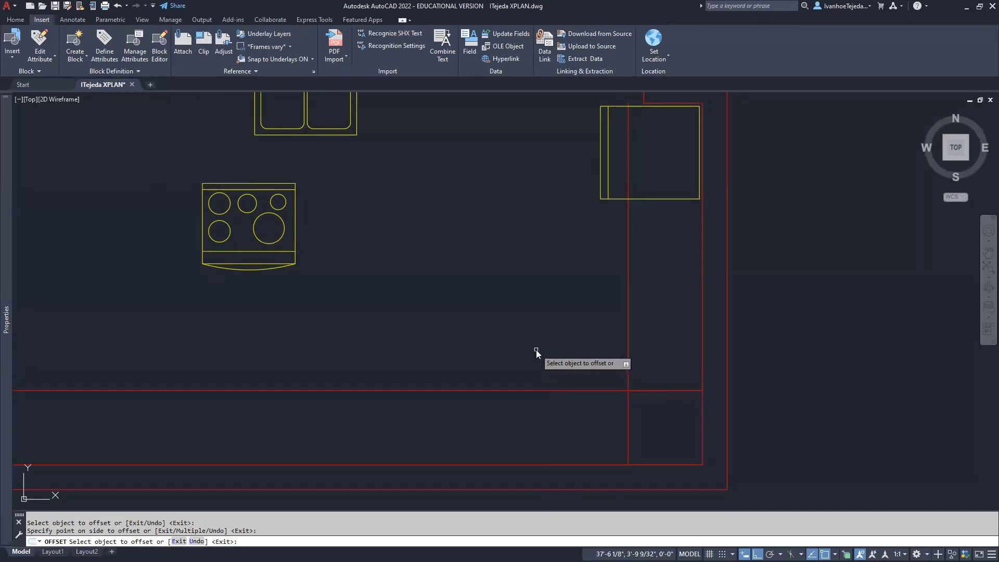
right_click(536, 351)
left_click(546, 357)
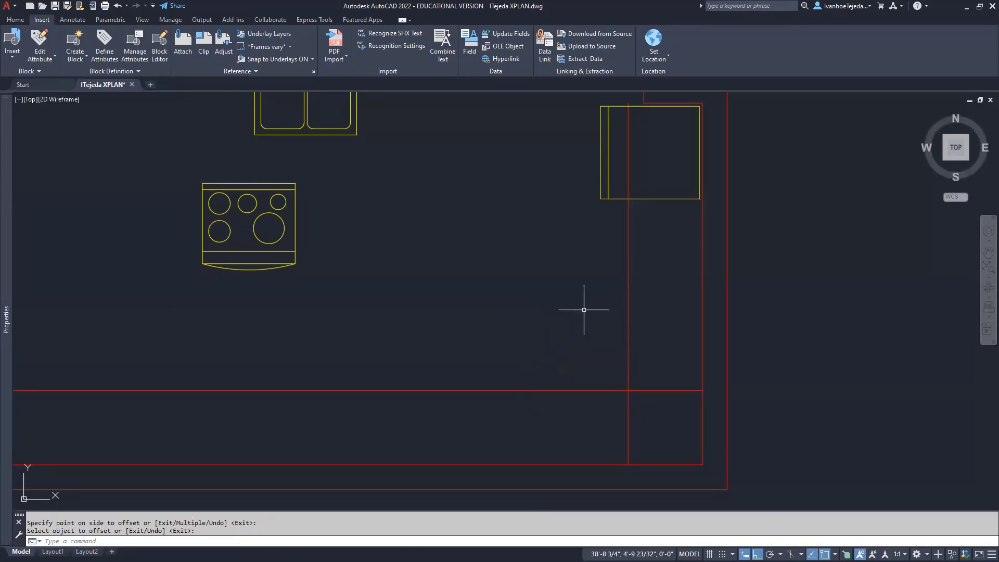
left_click(649, 413)
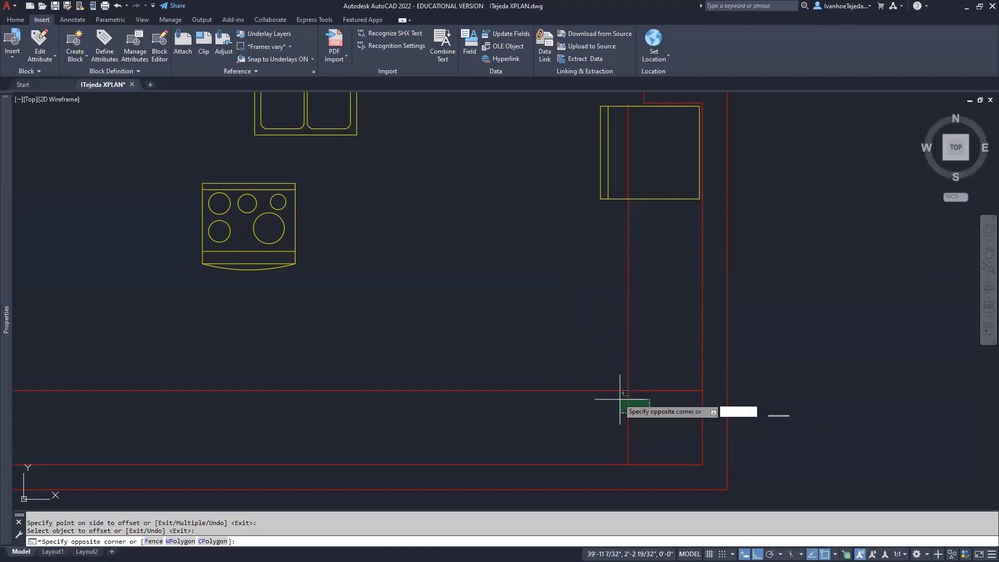
left_click(580, 344)
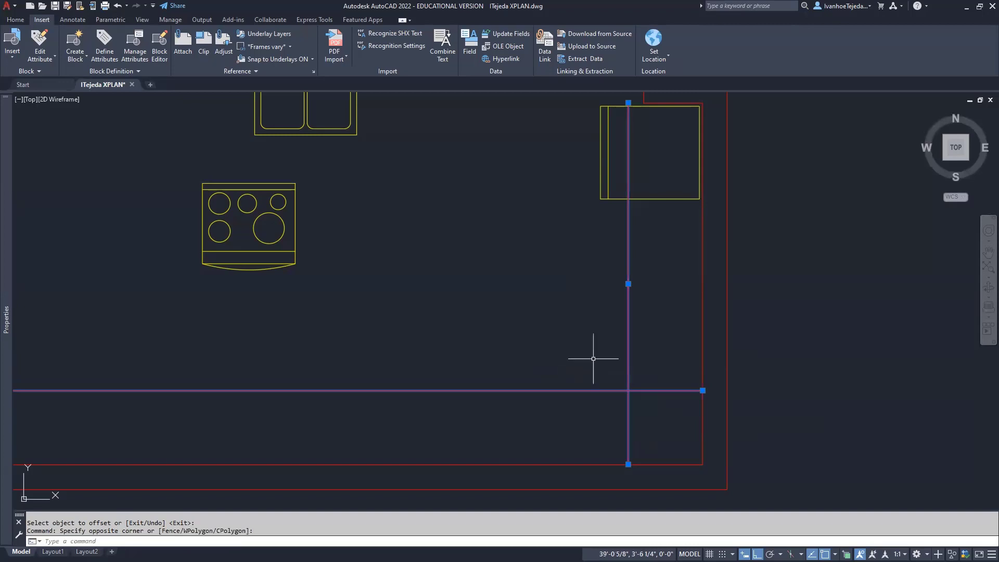
Put the two selected counter lines on the APLAN layer and clear the selection
left_click(16, 21)
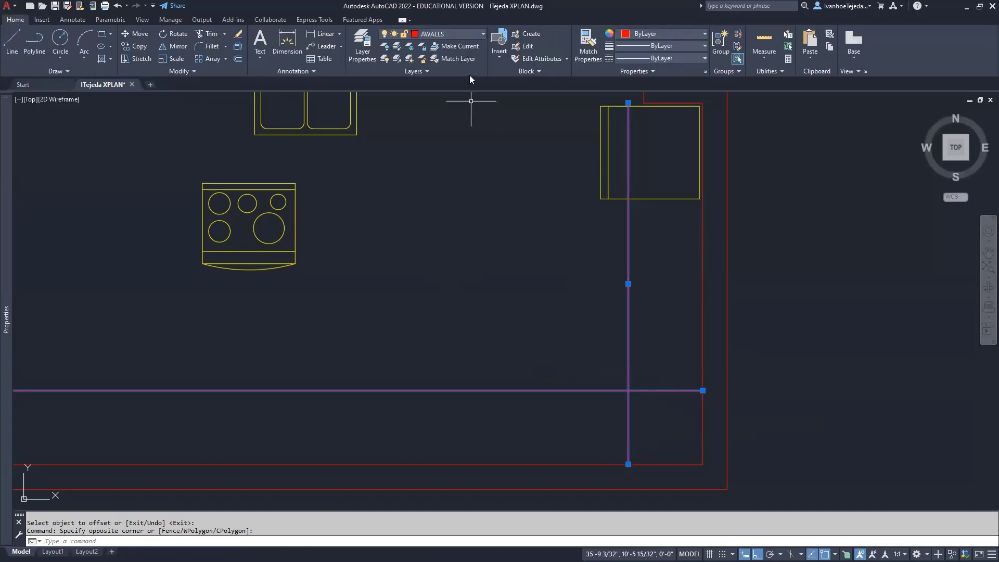
left_click(483, 37)
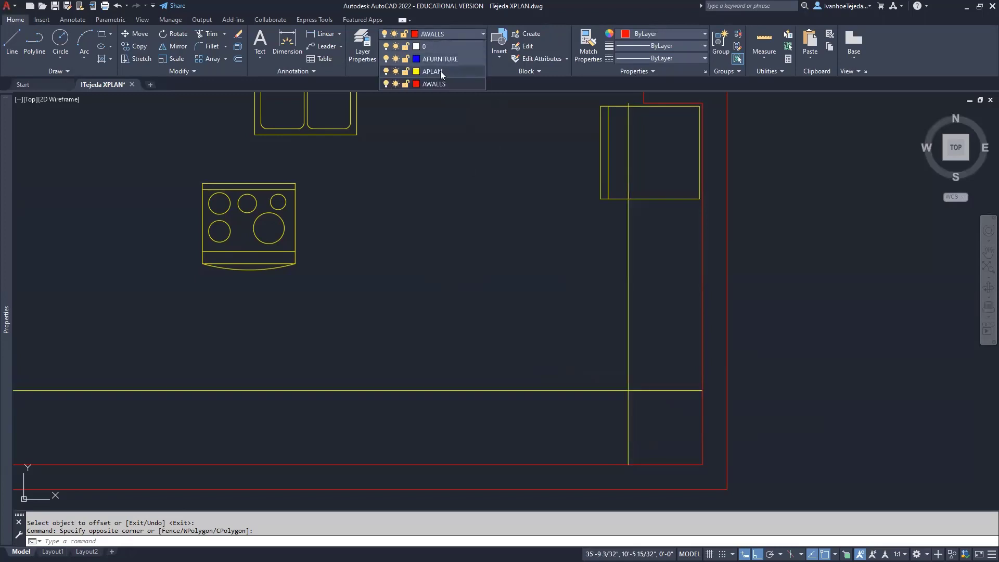
left_click(440, 73)
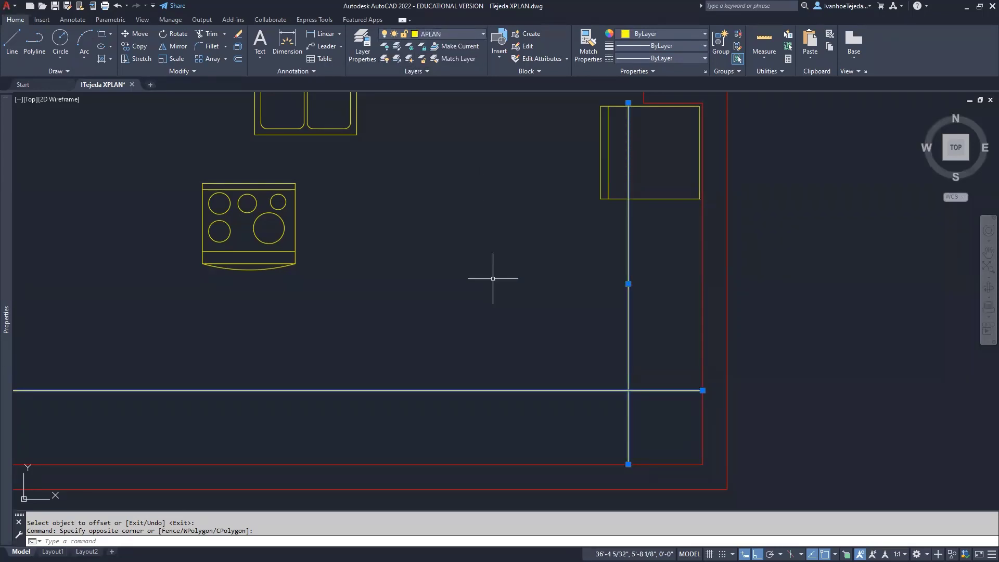
key("Escape")
key("Escape")
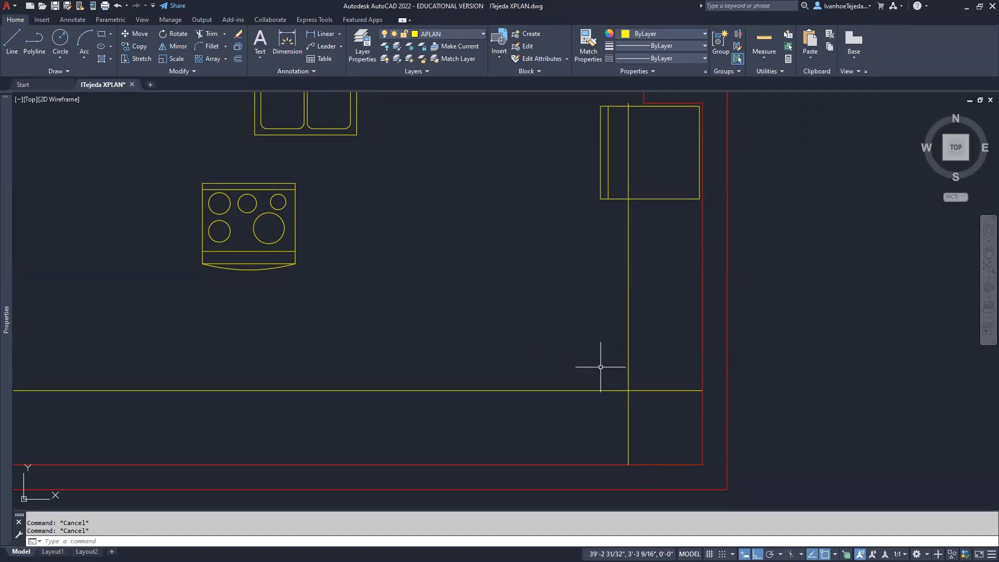
Fence-trim the crossing counter-line ends, then undo the trim
type("TR")
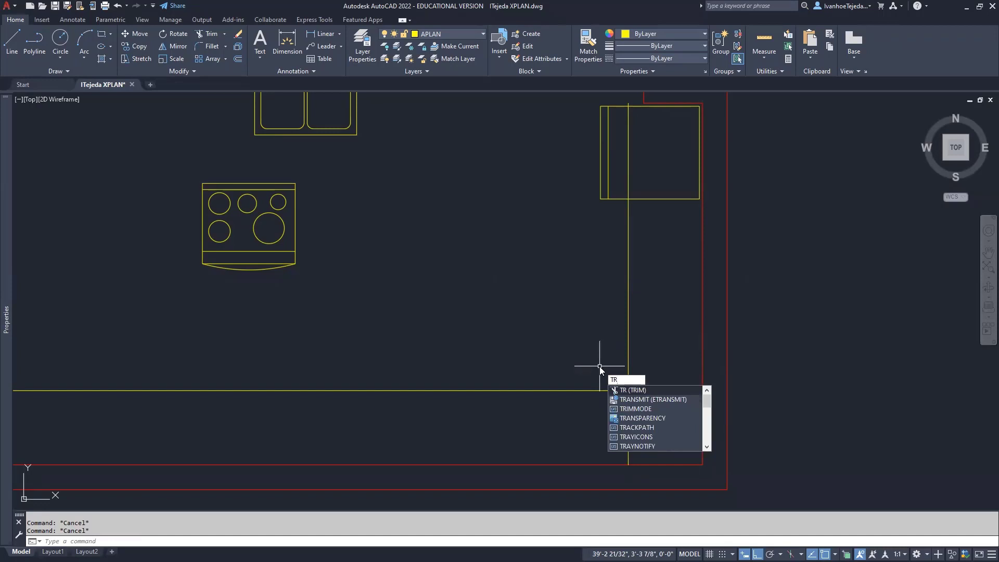
key("Return")
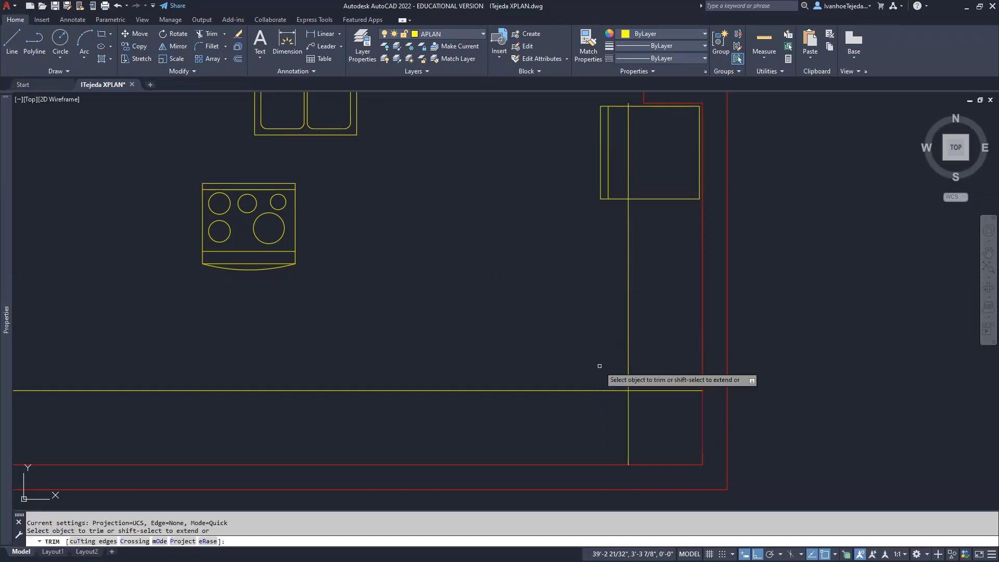
left_click(613, 445)
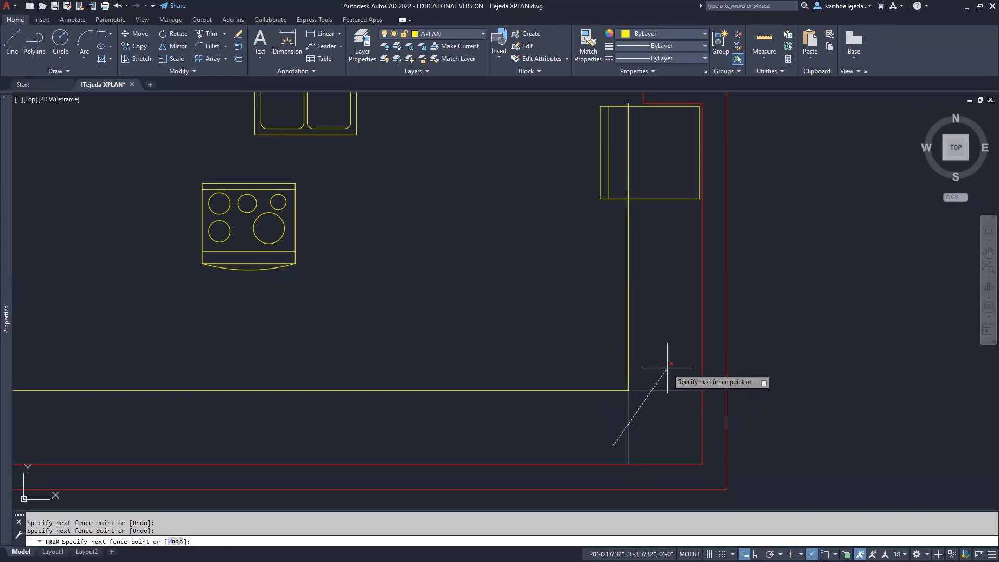
key("Return")
right_click(551, 330)
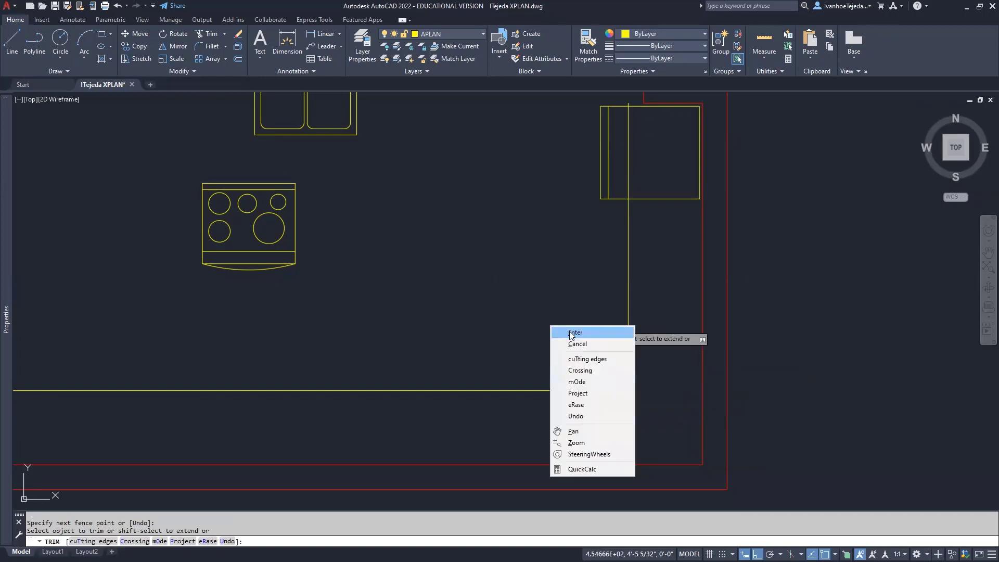
left_click(554, 332)
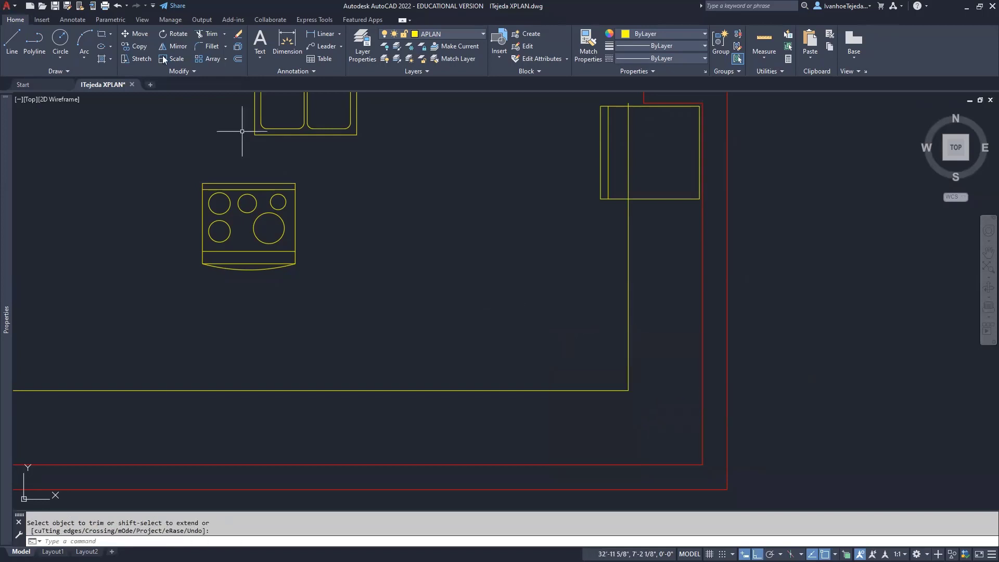
left_click(117, 5)
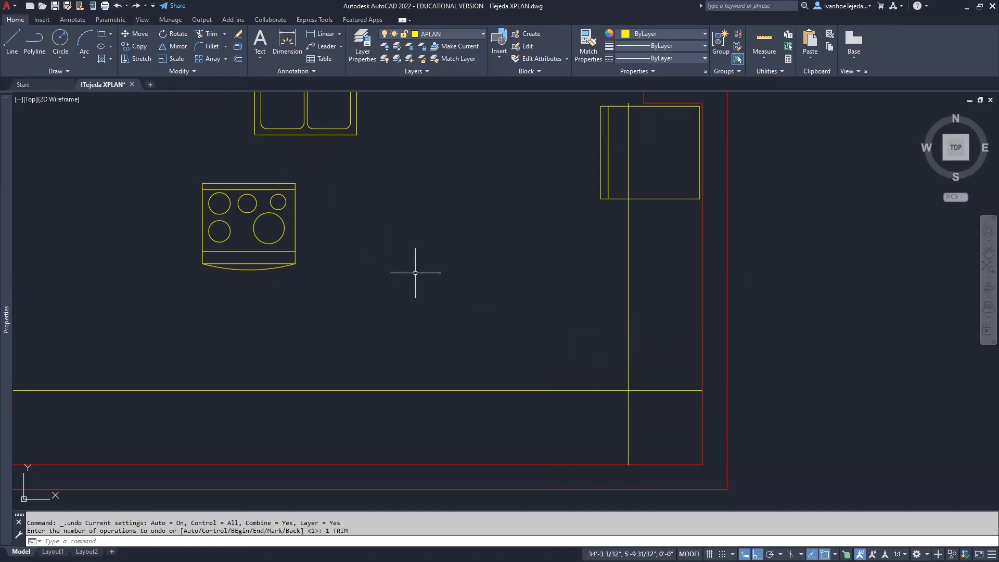
Fillet the horizontal and vertical counter lines into a square corner
type("F")
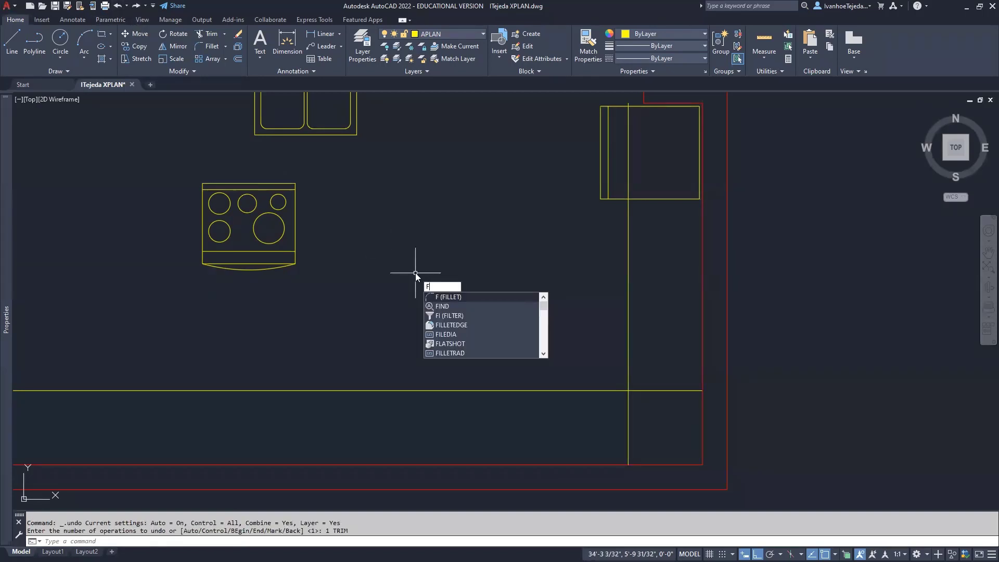
key("Return")
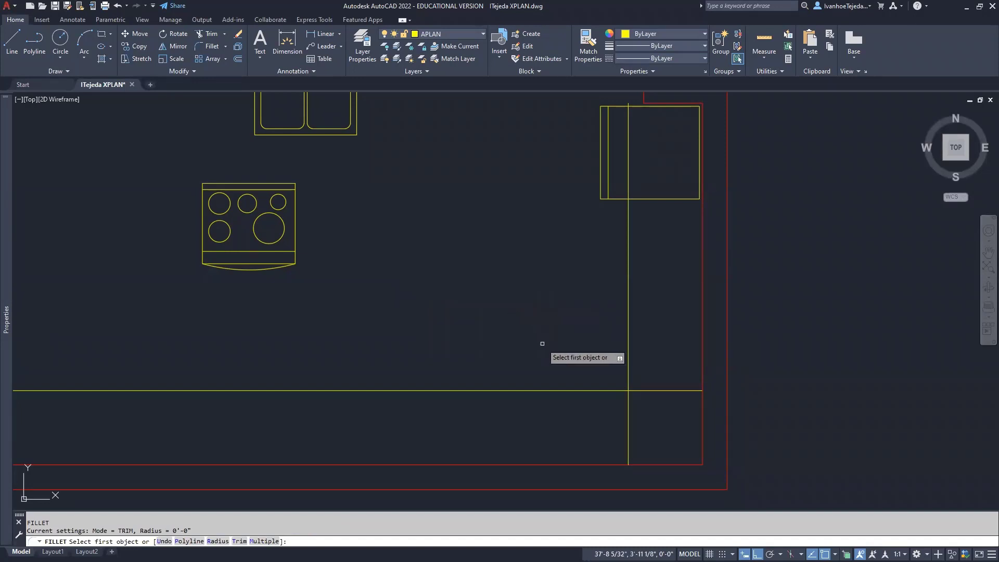
left_click(576, 390)
left_click(629, 346)
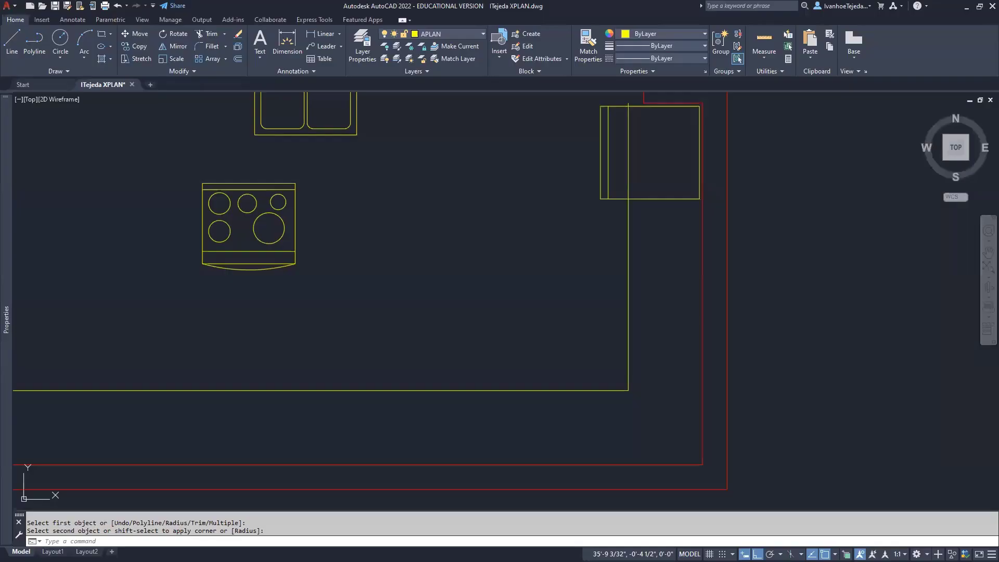
Offset the right counter edge line 10' to the left
type("o")
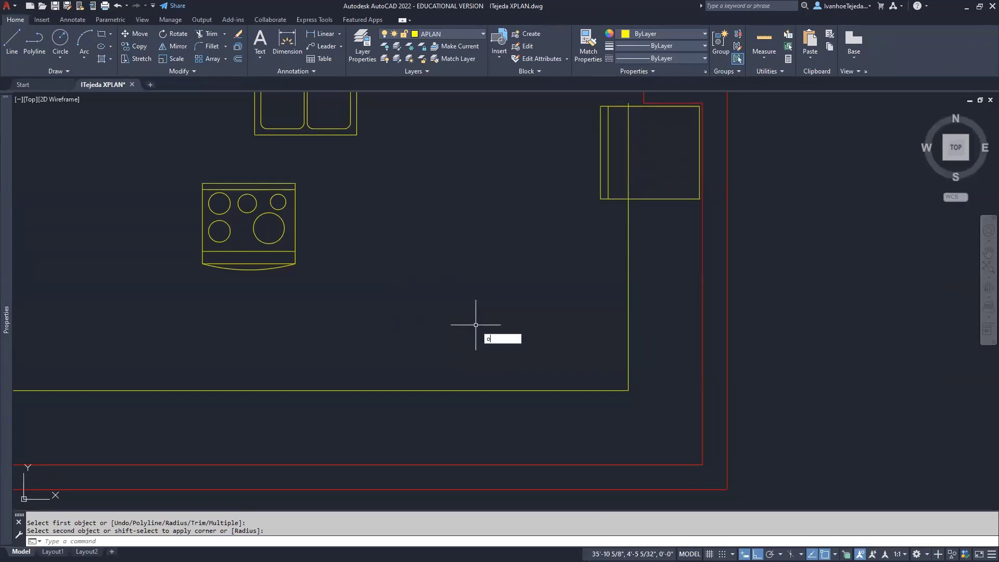
key("Return")
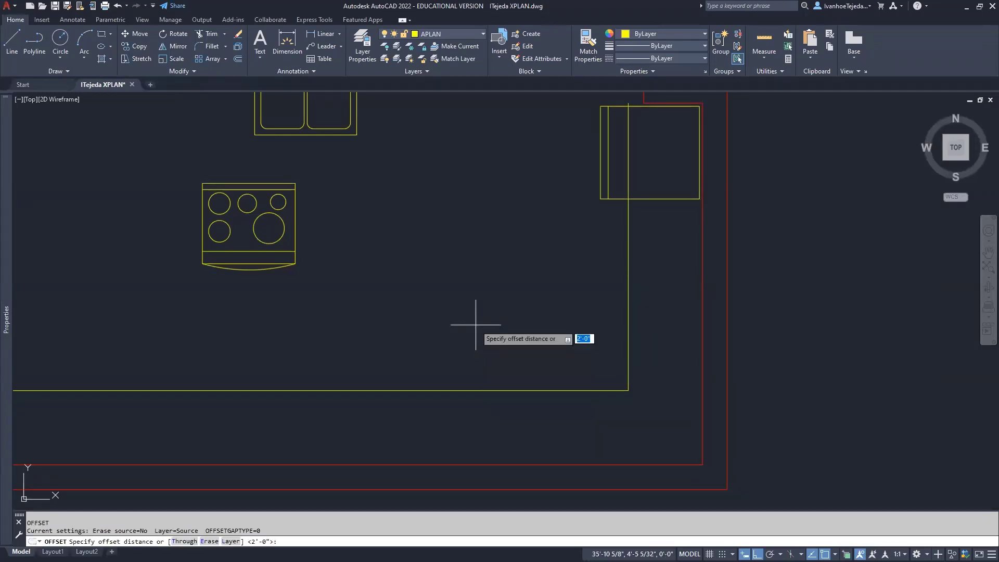
type("10")
key("Return")
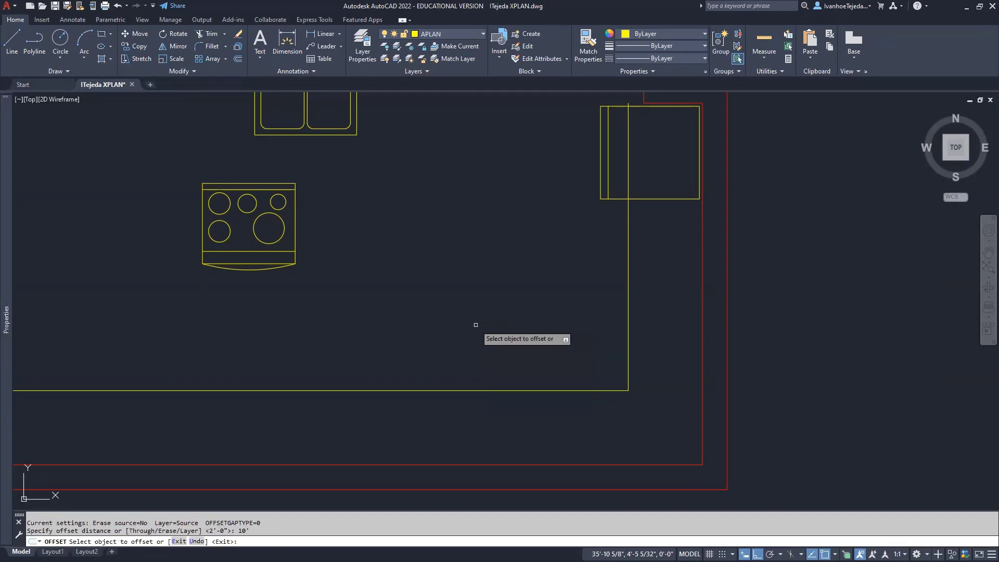
left_click(627, 292)
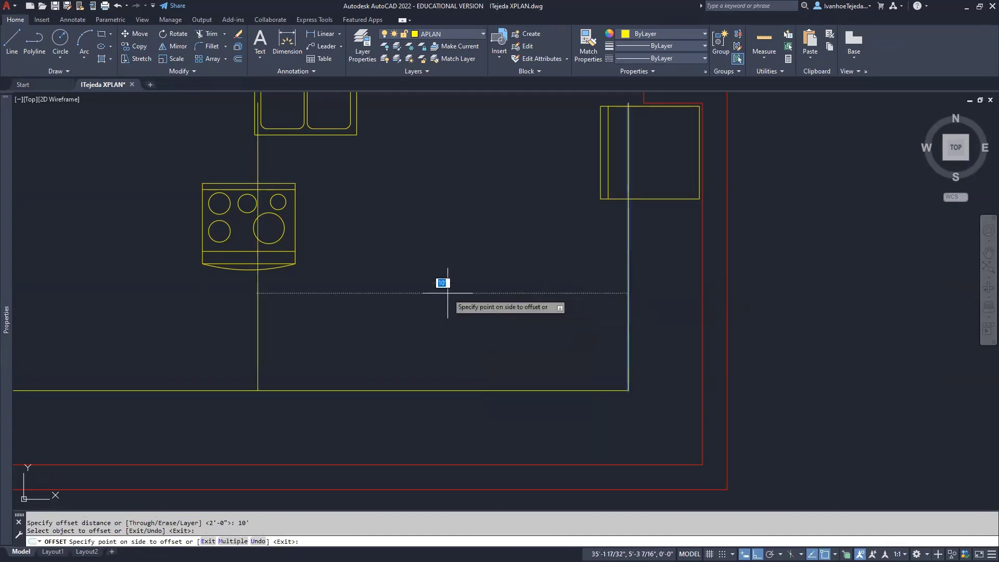
left_click(393, 304)
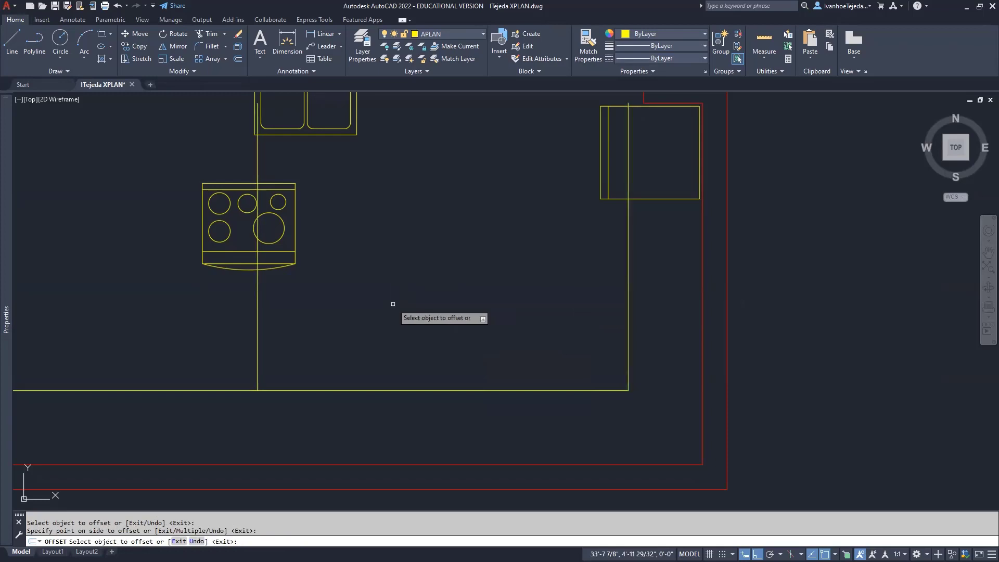
Offset that new line a further 3' to the left
left_click(257, 337)
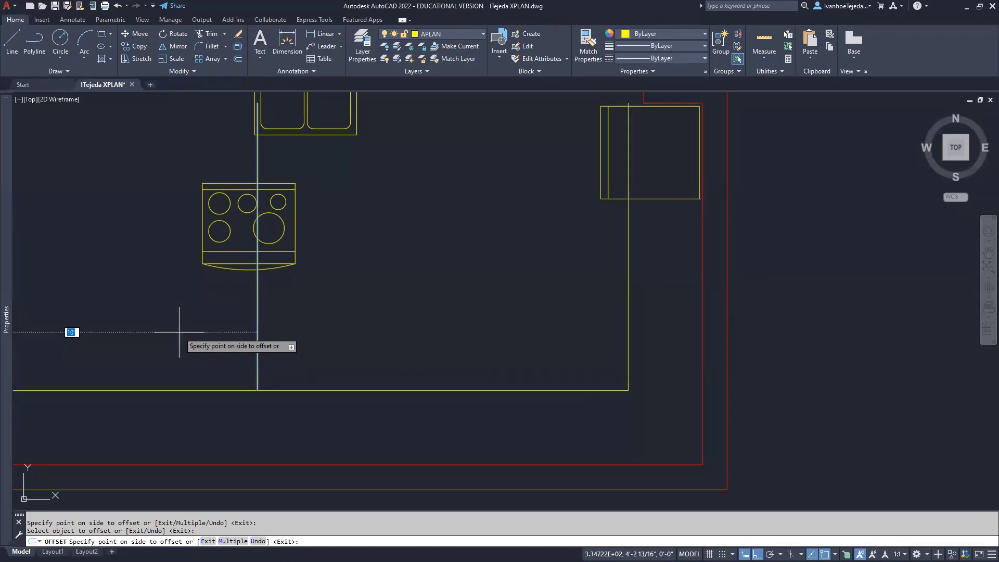
type("3'")
key("Return")
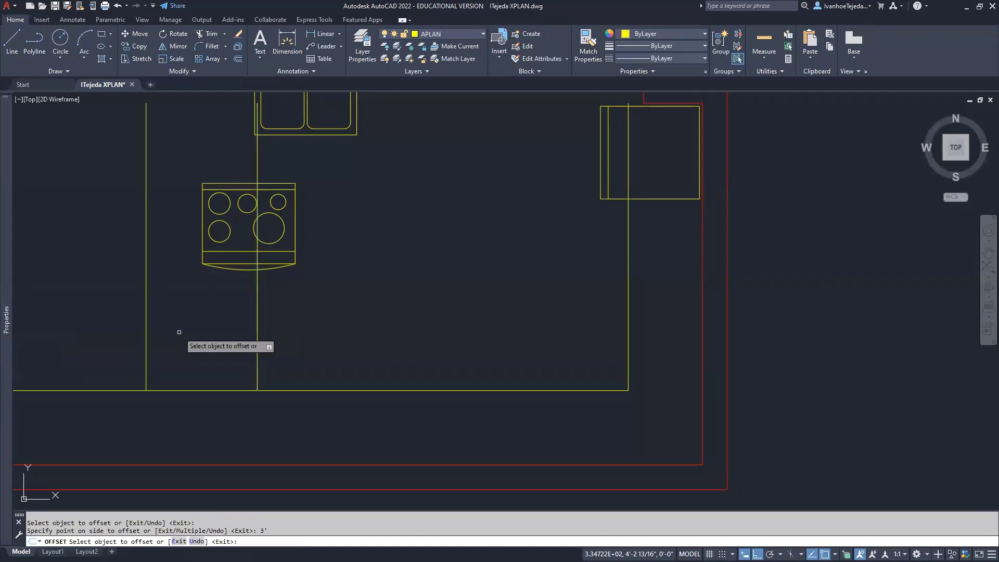
middle_click_drag(208, 319, 335, 339)
scroll(330, 341, "down", 3)
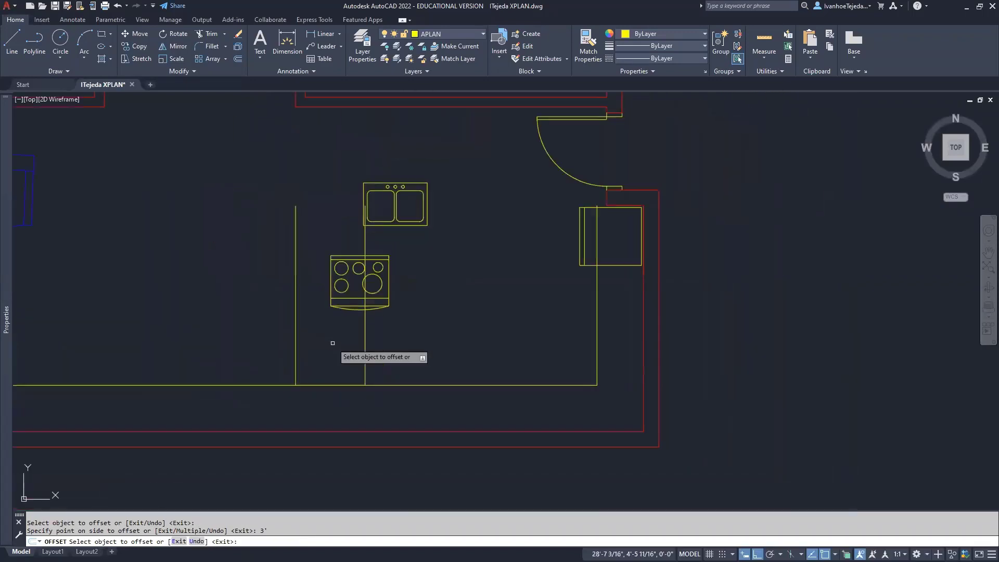
scroll(448, 344, "up", 1)
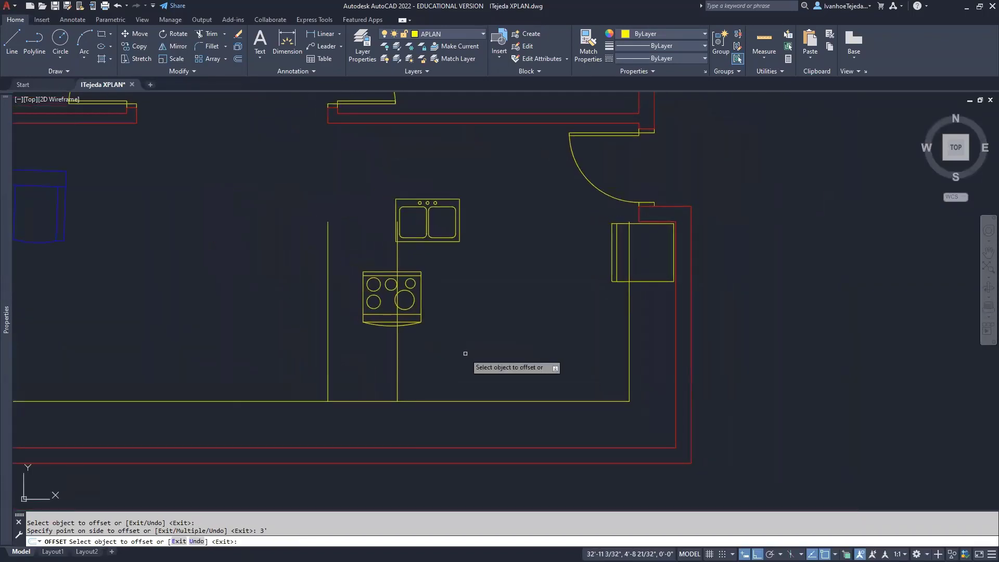
right_click(473, 322)
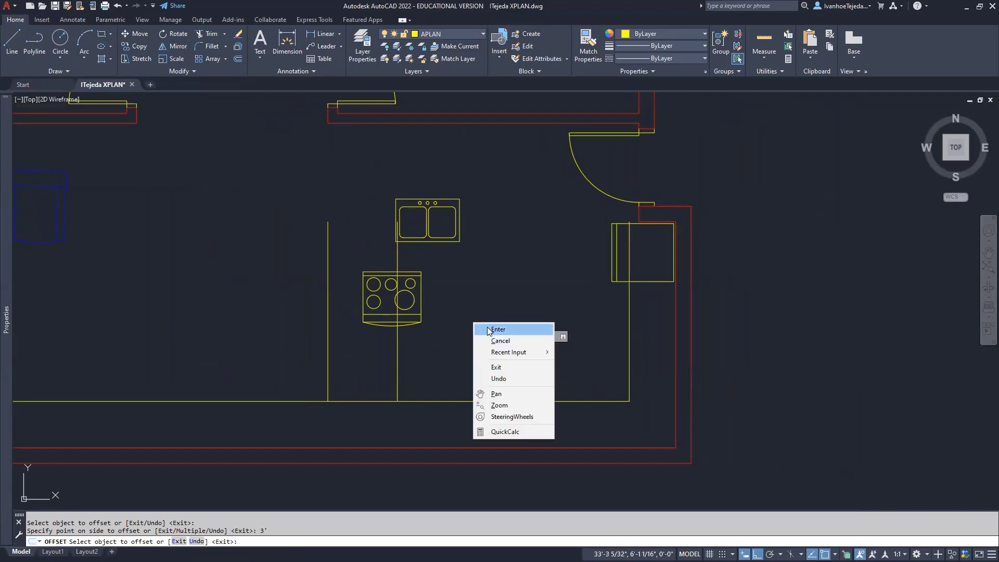
left_click(491, 329)
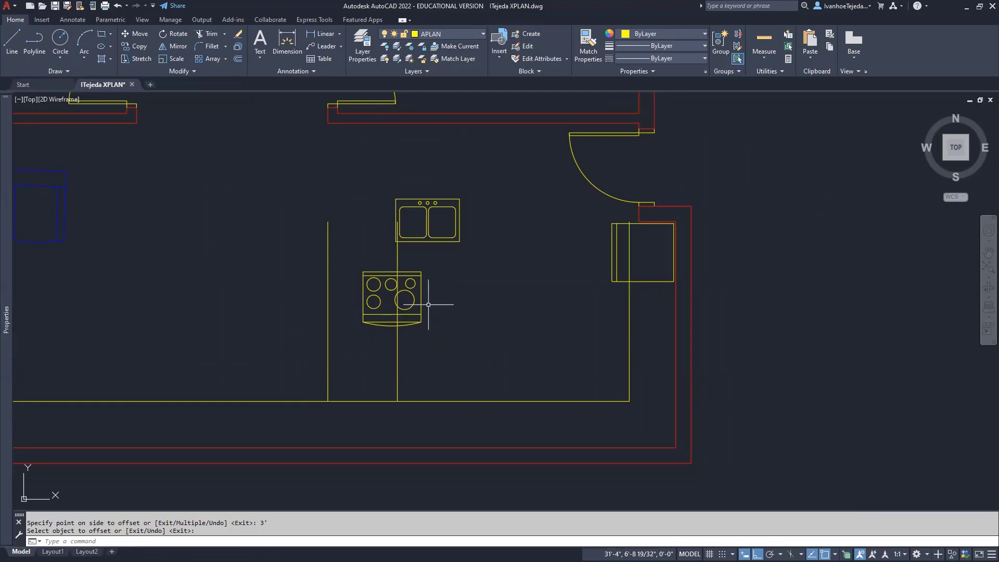
Move the range and the sink further right, clear of the new counter lines
key("Return")
left_click(373, 272)
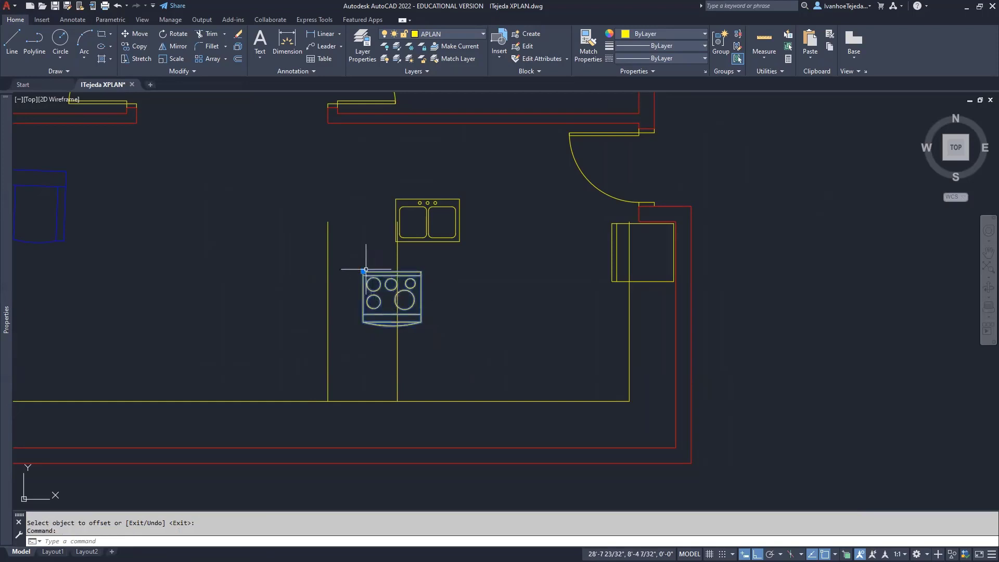
left_click(364, 271)
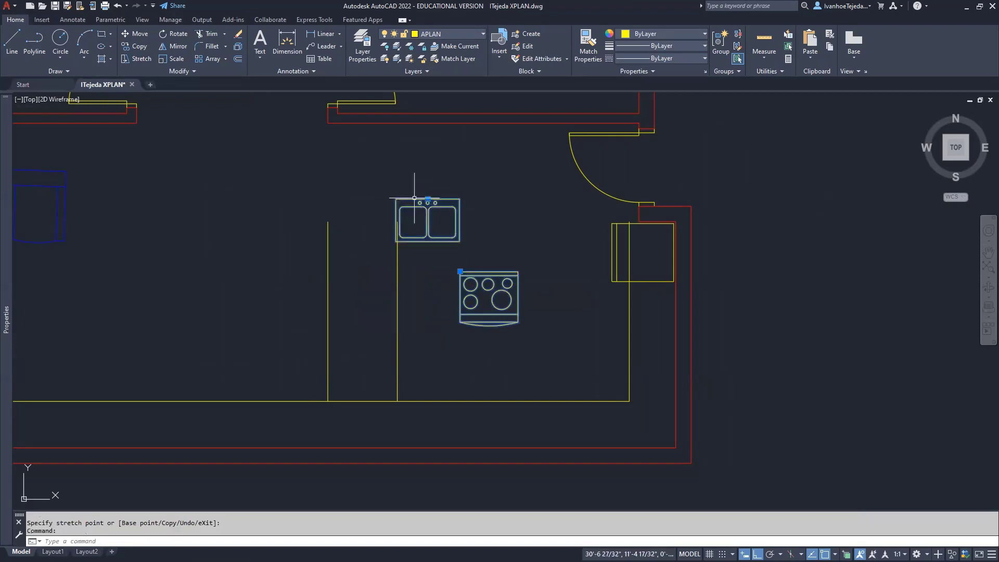
left_click(428, 199)
left_click(519, 198)
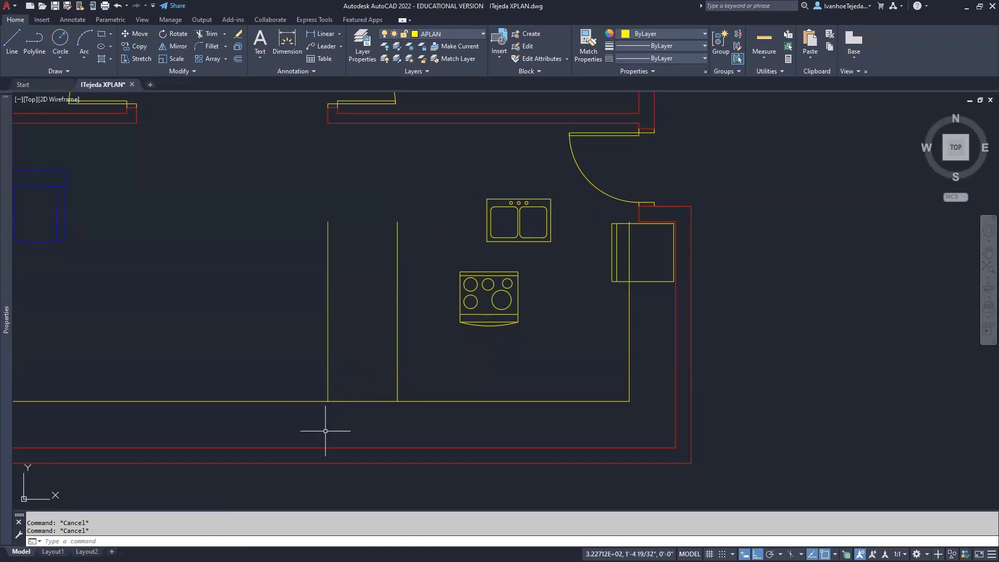
Extend the leftmost peninsula line down to the red wall line
type("EX")
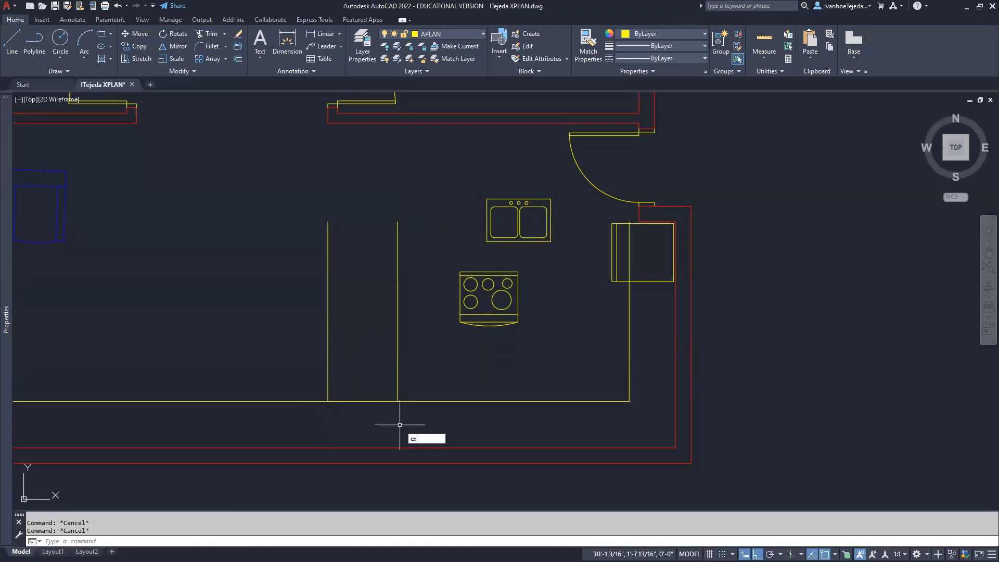
key("Return")
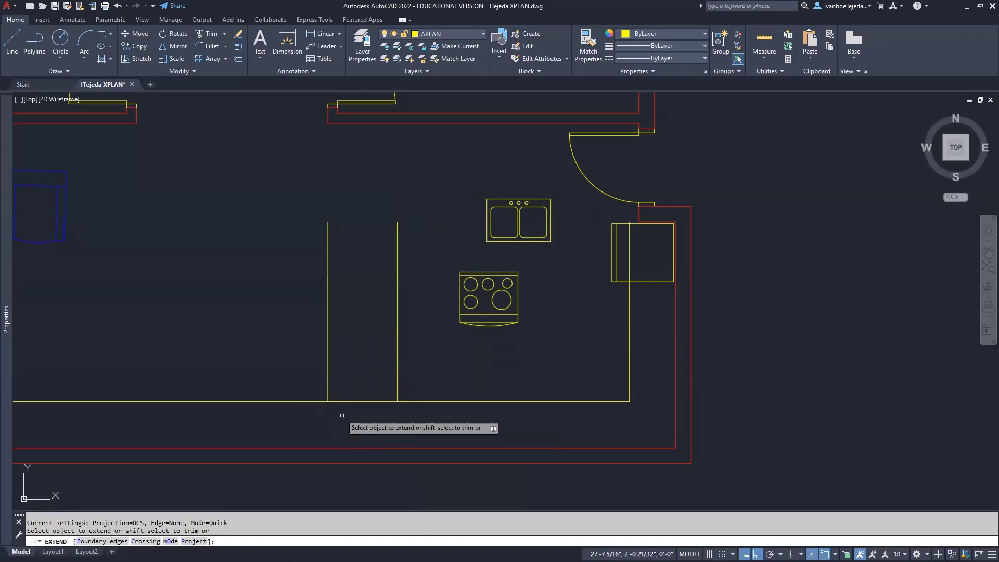
left_click(328, 394)
left_click(328, 393)
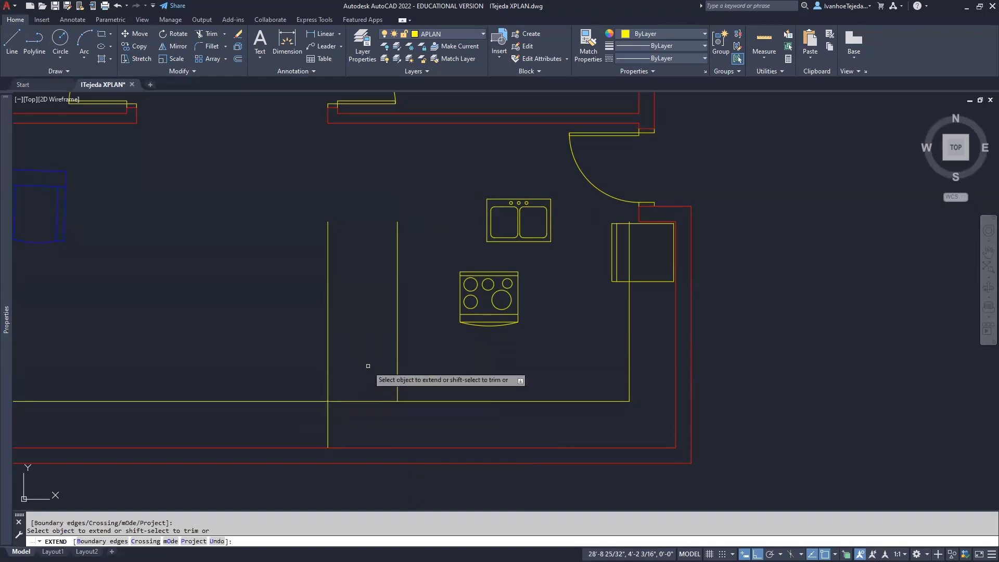
right_click(368, 365)
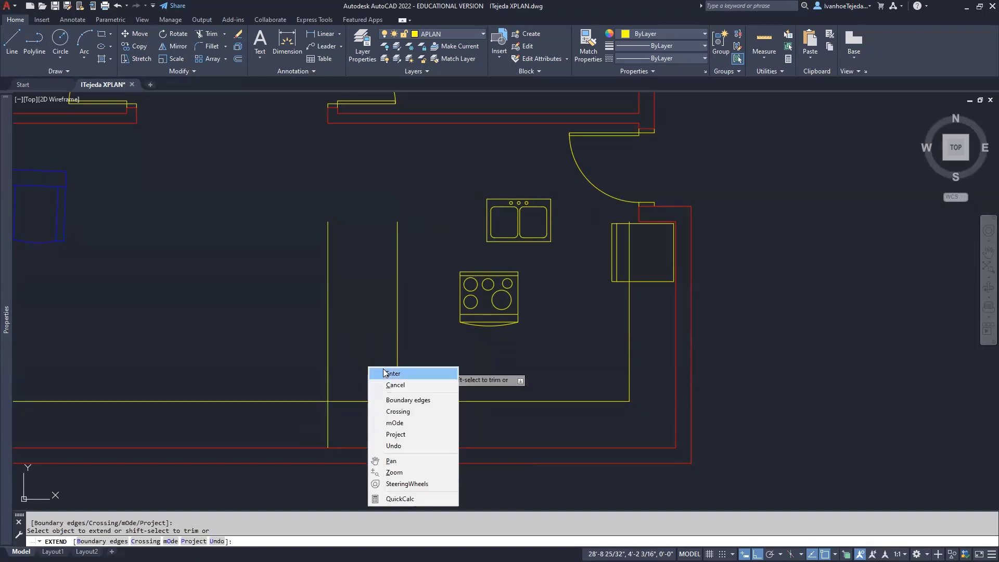
left_click(385, 373)
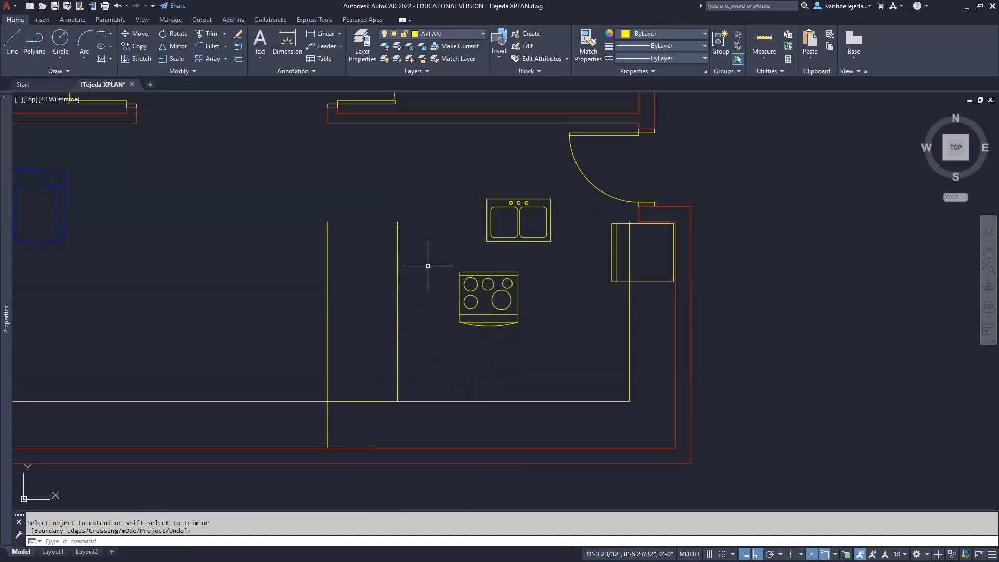
Restart FILLET from the recent commands shortcut menu
right_click(428, 248)
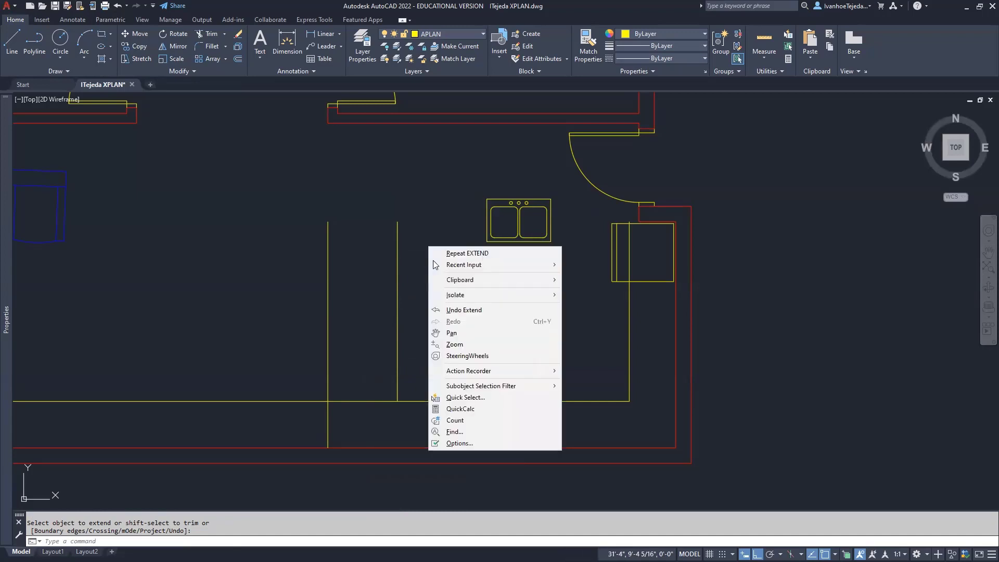
mouse_move(452, 268)
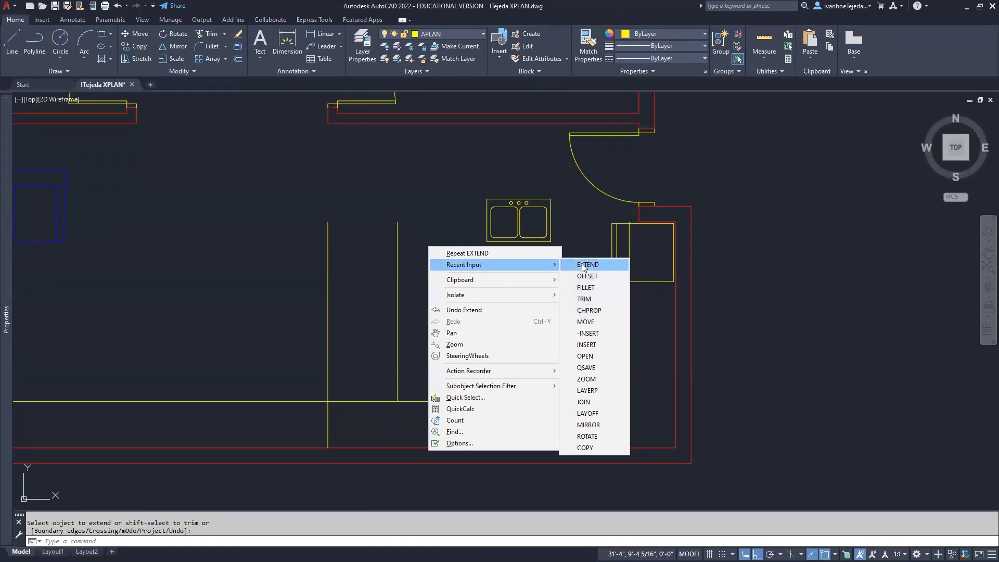
left_click(590, 289)
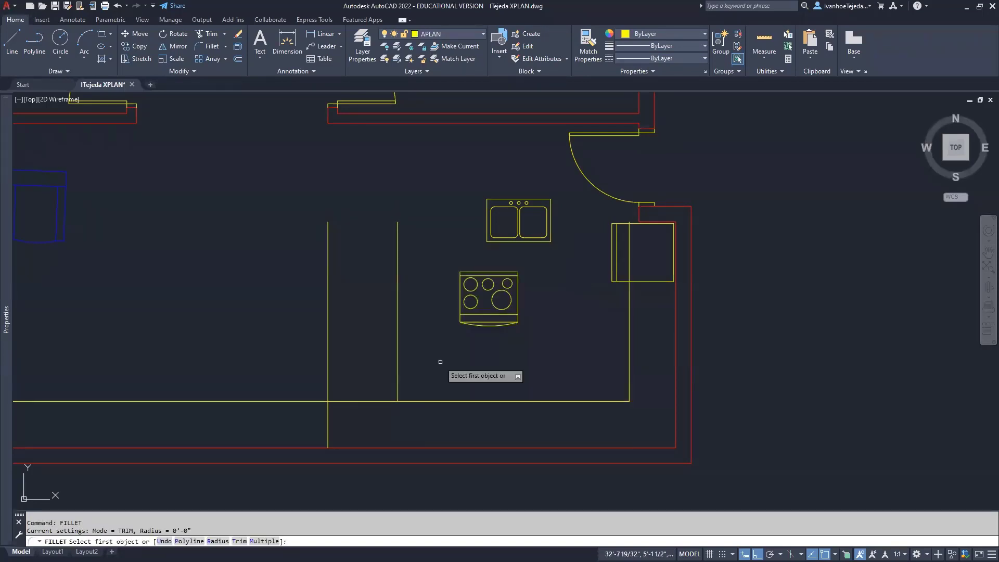
Fillet the bottom counter line to the inner peninsula line, leaving a square corner
left_click(417, 401)
left_click(397, 379)
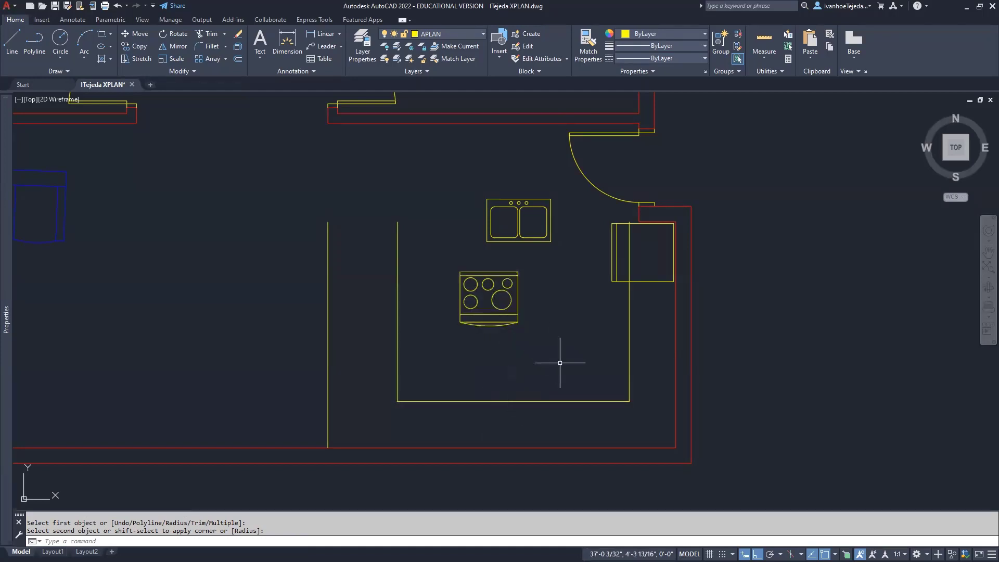
Rotate the range 180° about a point on it so its curved front faces the sink
type("RO")
key("Return")
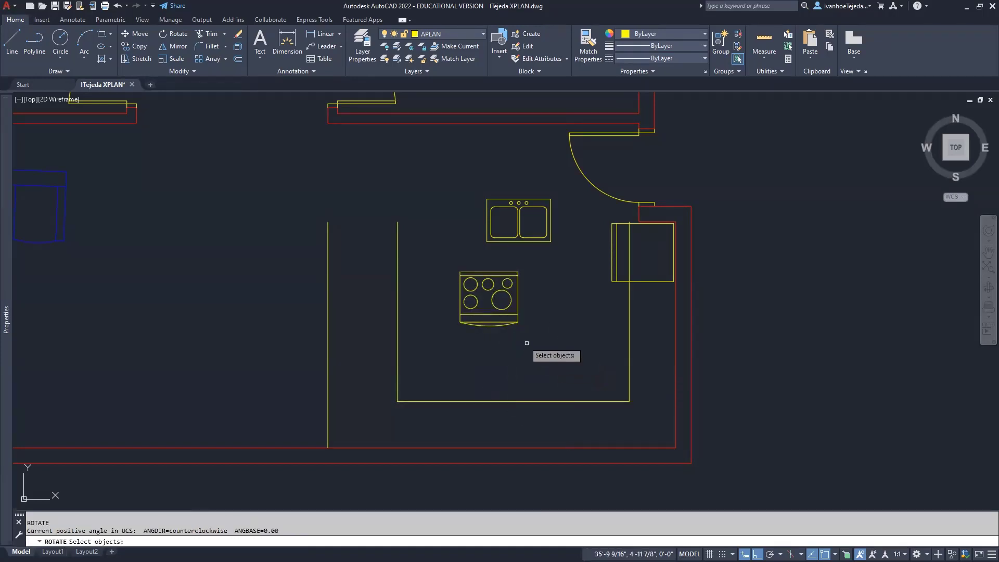
left_click(512, 324)
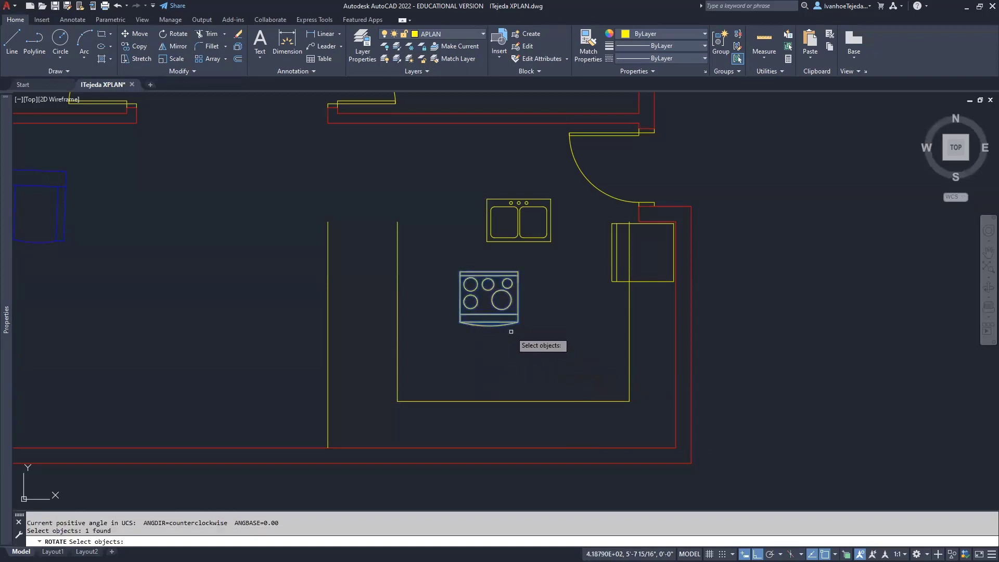
key("Return")
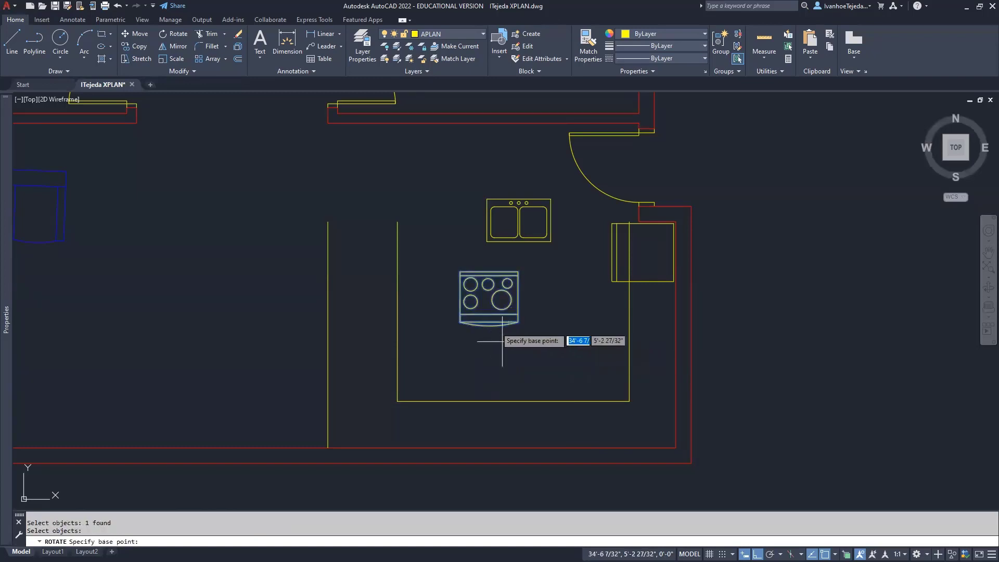
left_click(485, 300)
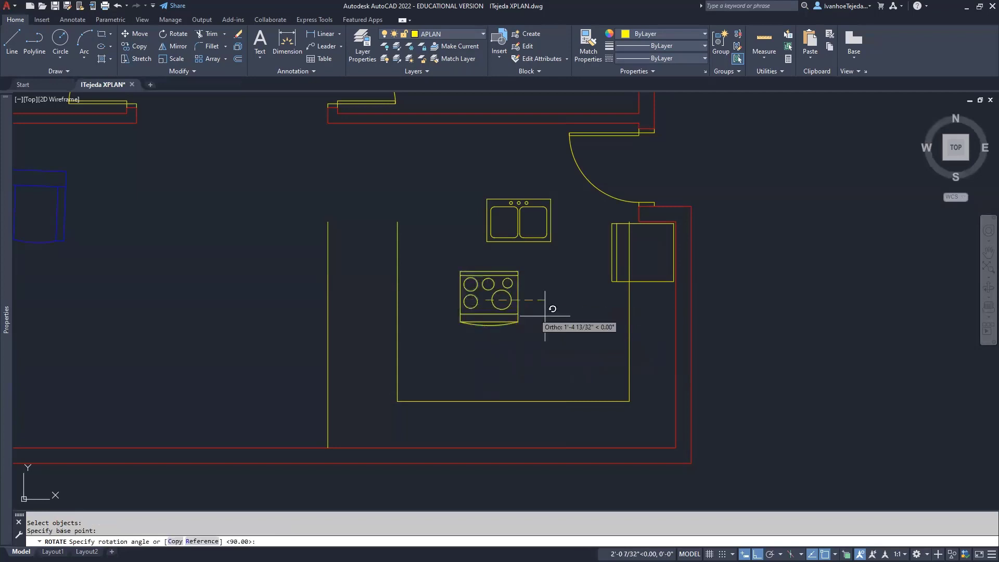
left_click(426, 299)
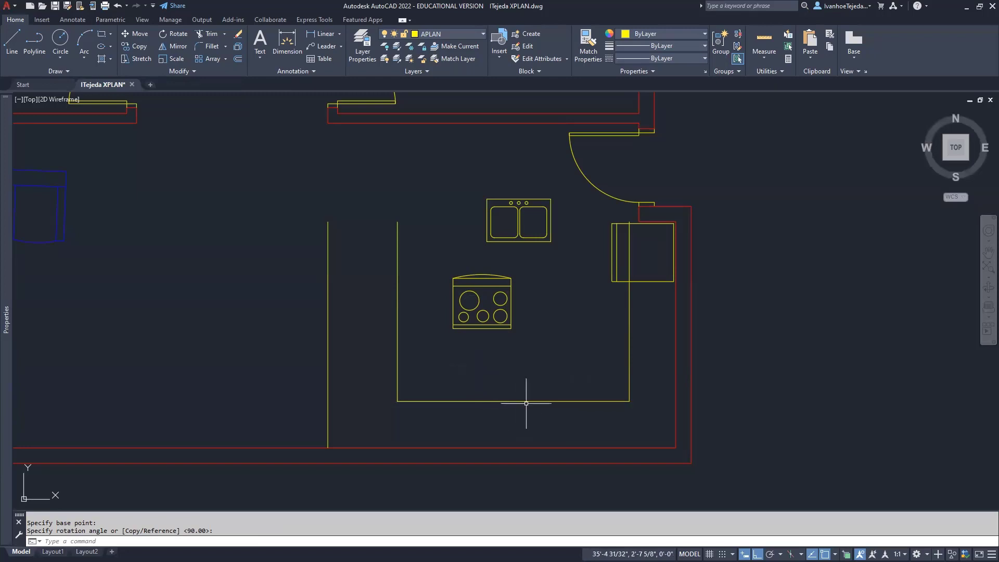
scroll(521, 406, "up", 2)
mouse_move(520, 406)
middle_mouse_down()
mouse_move(479, 359)
mouse_move(463, 369)
middle_mouse_up()
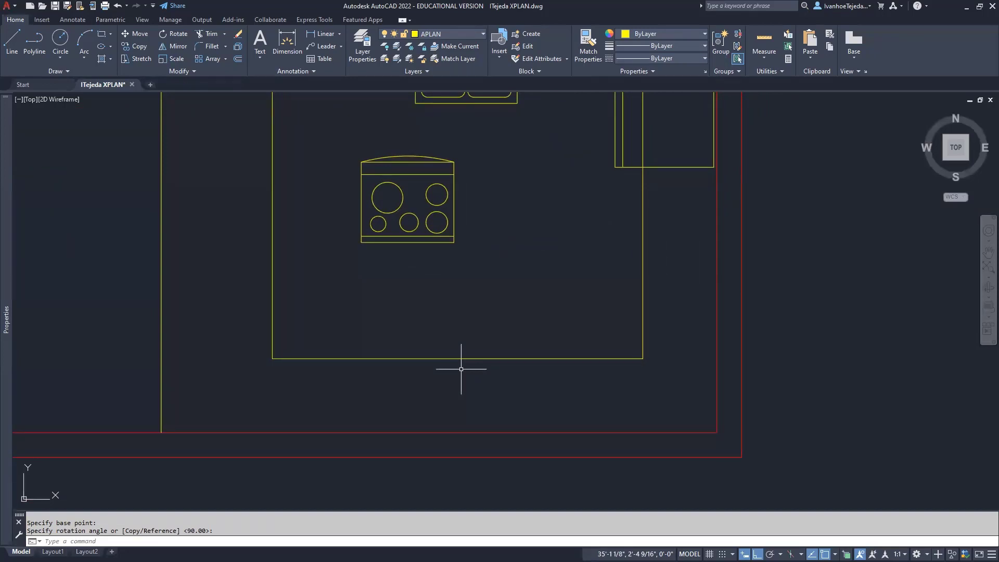
Move the range by its bottom midpoint onto the bottom counter line
key("Escape")
type("m")
key("Return")
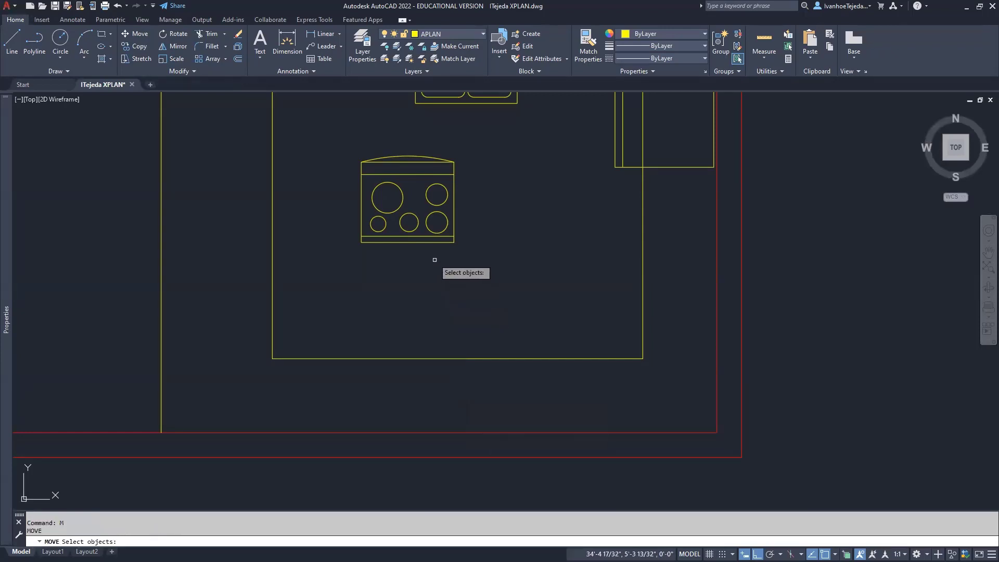
left_click(414, 243)
key("Return")
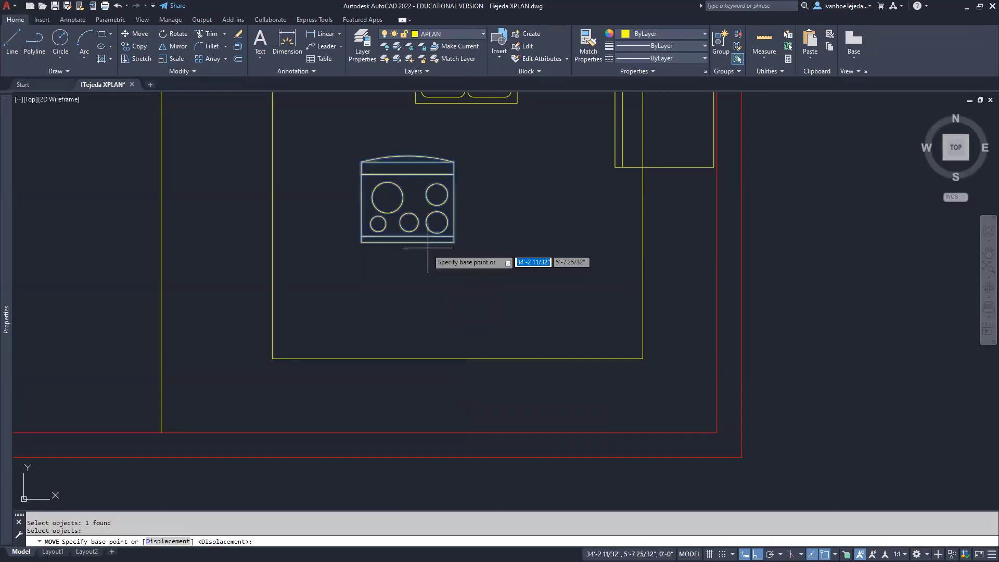
left_click(409, 243)
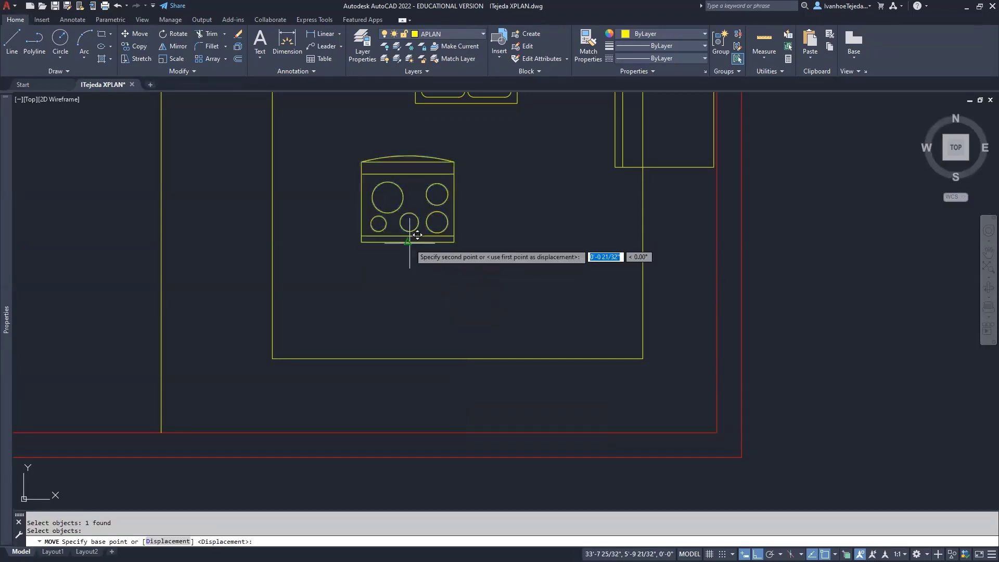
left_click(457, 358)
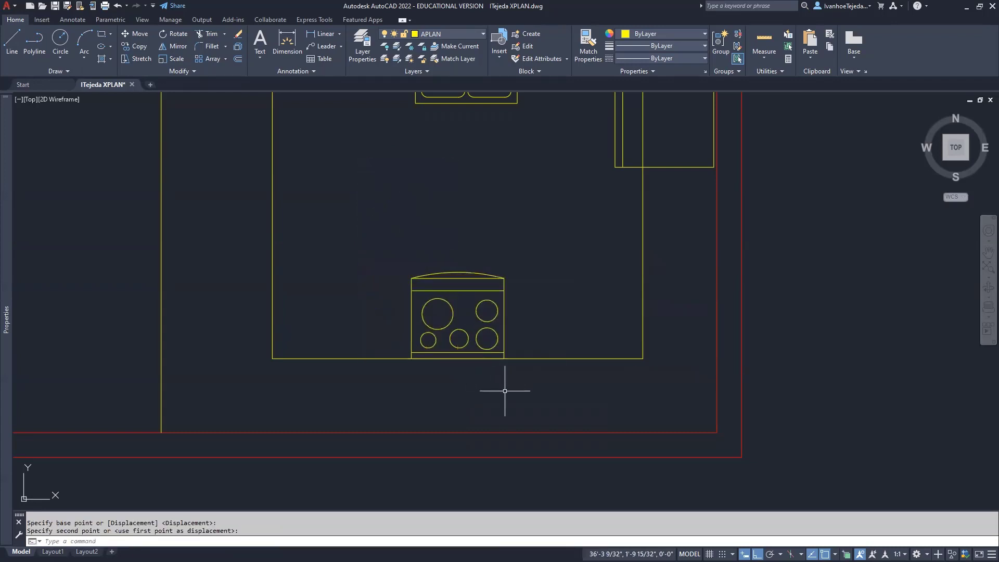
Move the stove down, snapping perpendicular so it rests on the red bottom wall line
type("m")
key("Return")
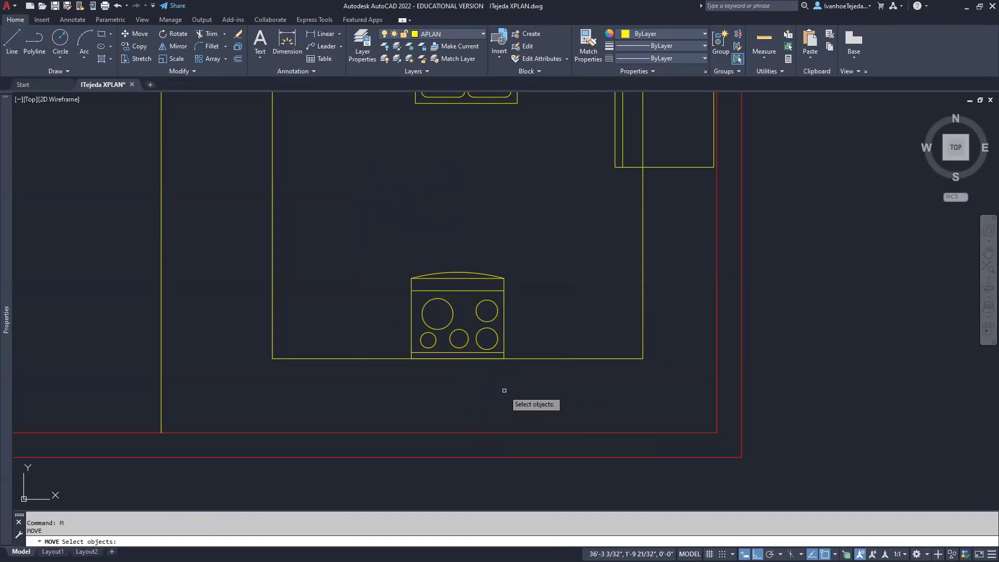
type("p")
key("Return")
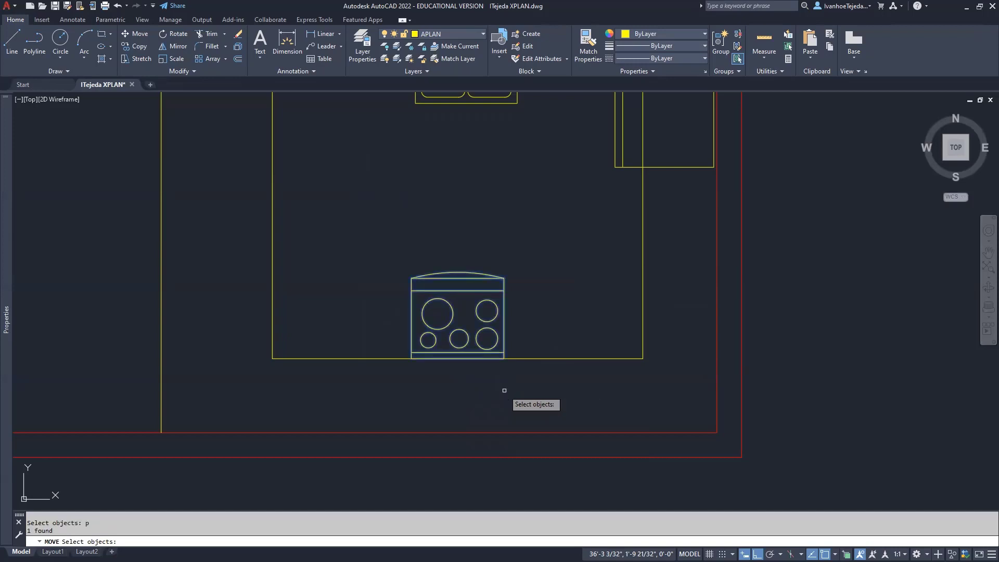
key("Return")
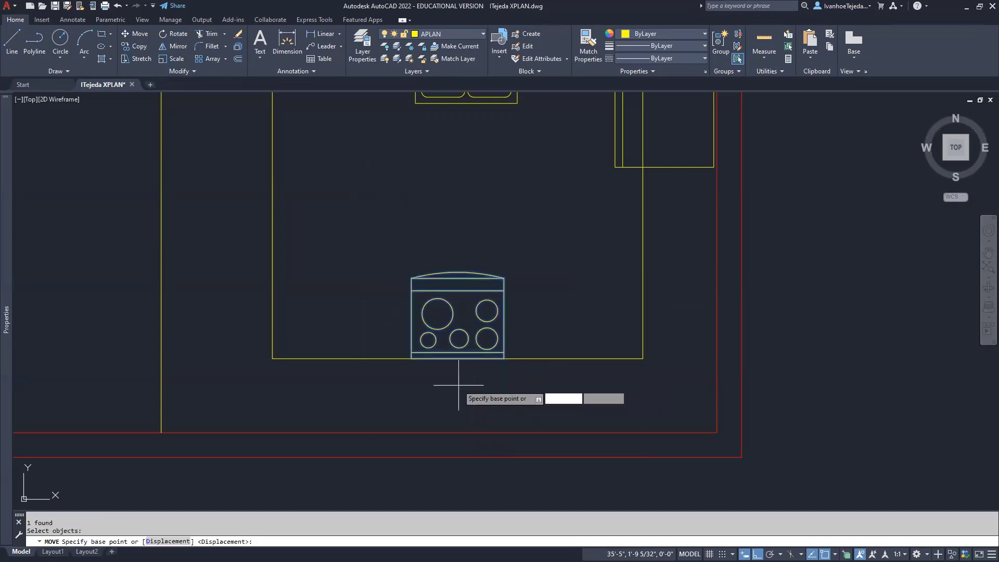
left_click(458, 357)
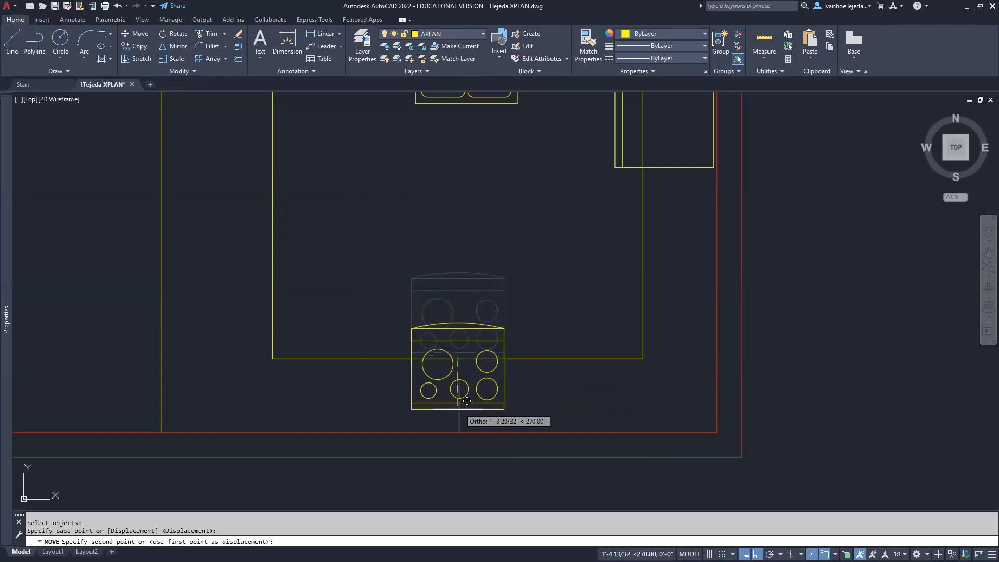
right_click(460, 418, "shift")
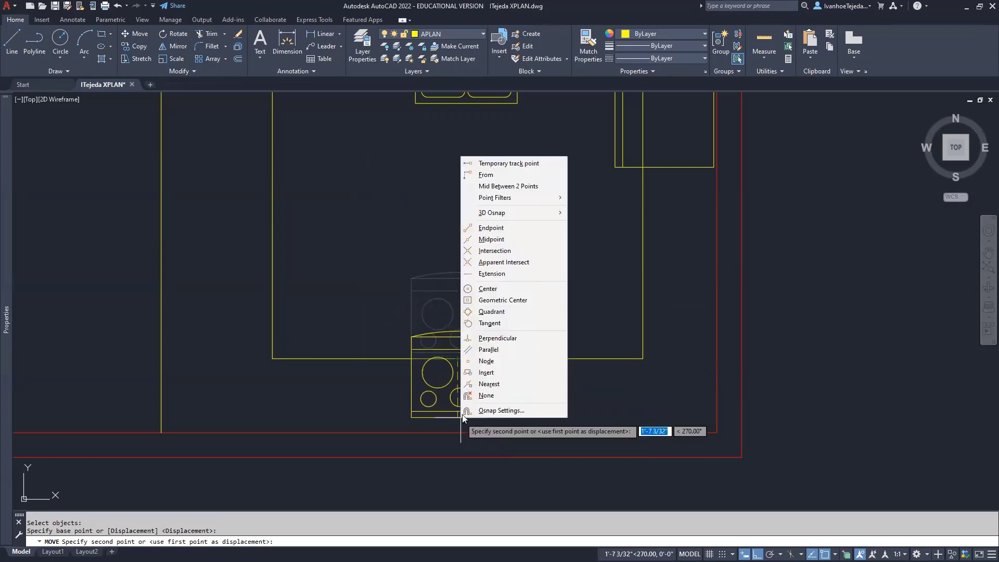
left_click(499, 341)
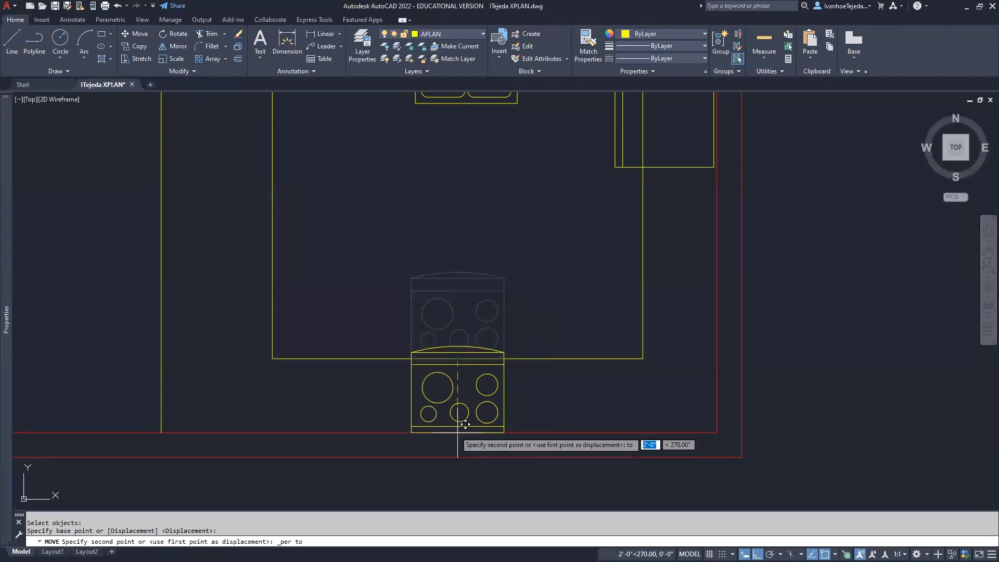
left_click(456, 432)
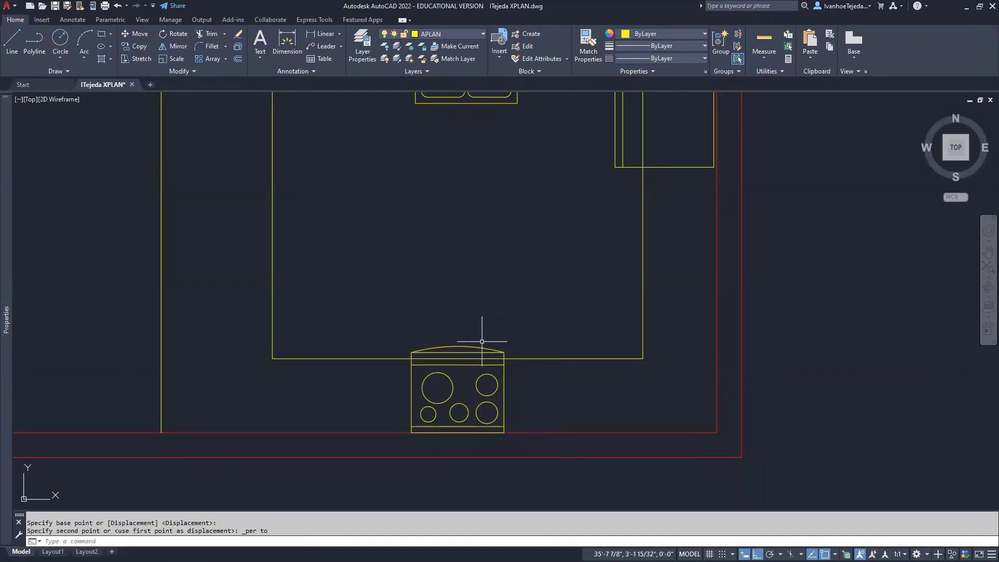
Start another move and select the stove
type("m")
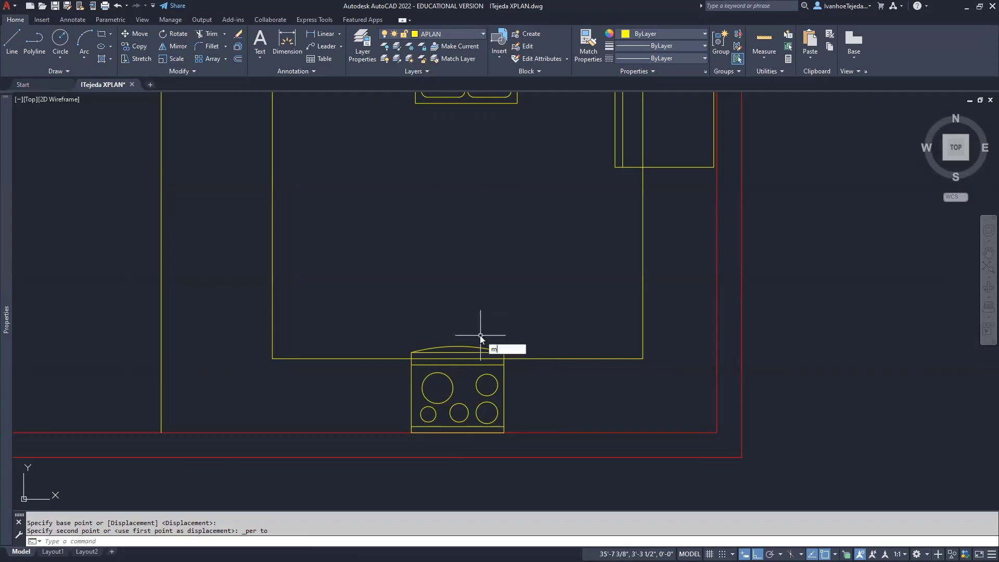
key("Return")
left_click(479, 348)
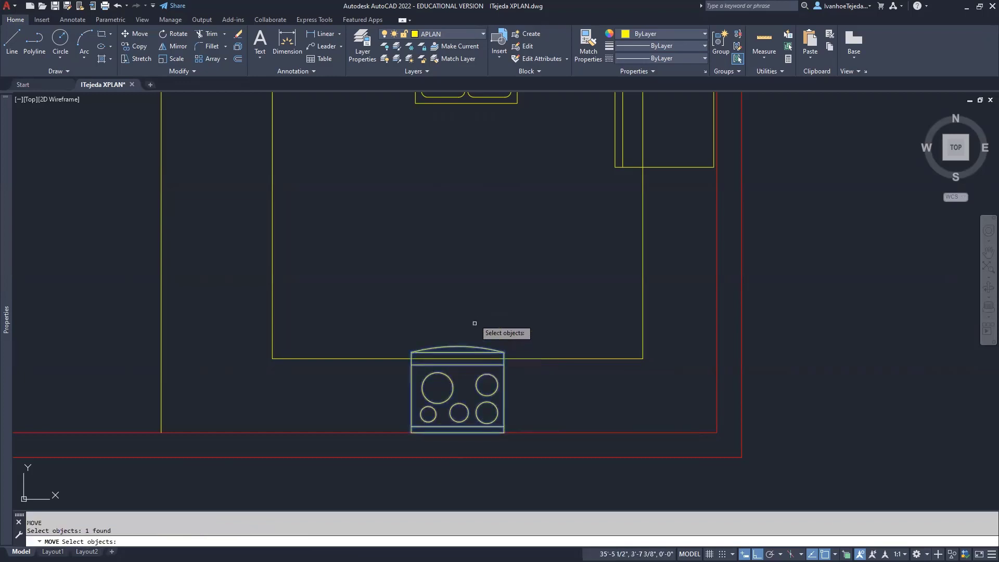
Move the stove up 1 inch, then undo the move so it sits higher inside the counter
key("Return")
left_click(475, 316)
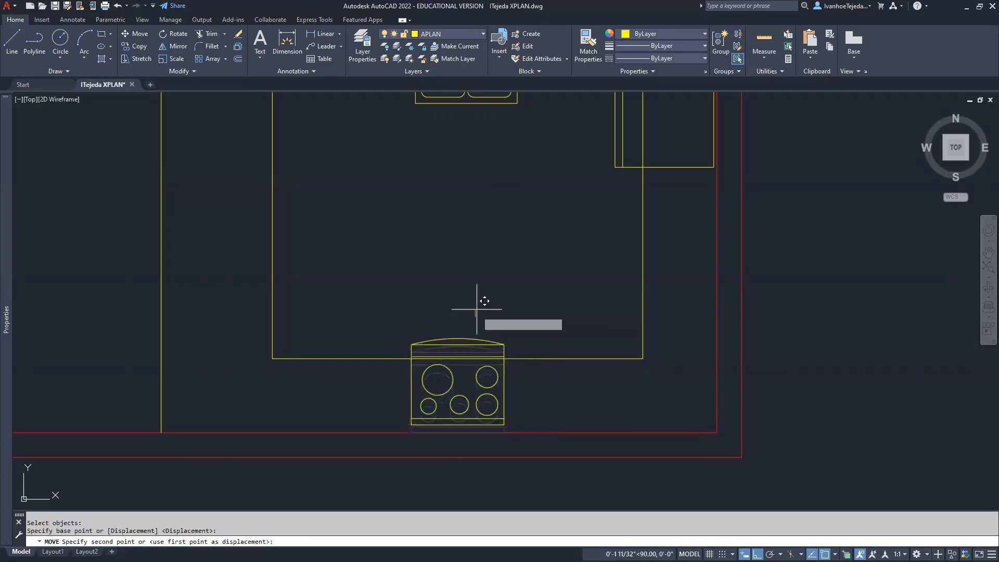
type("1")
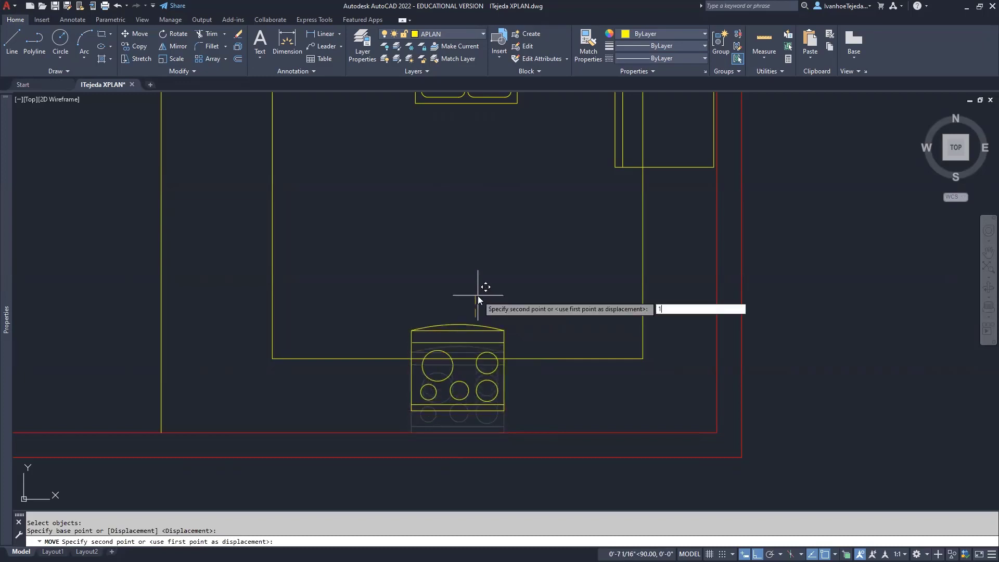
key("Return")
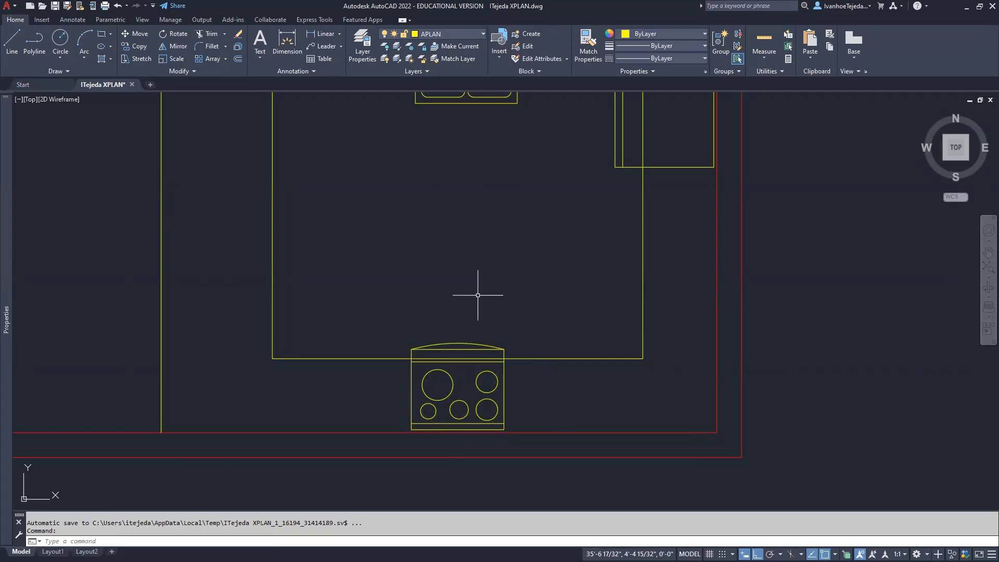
left_click(117, 7)
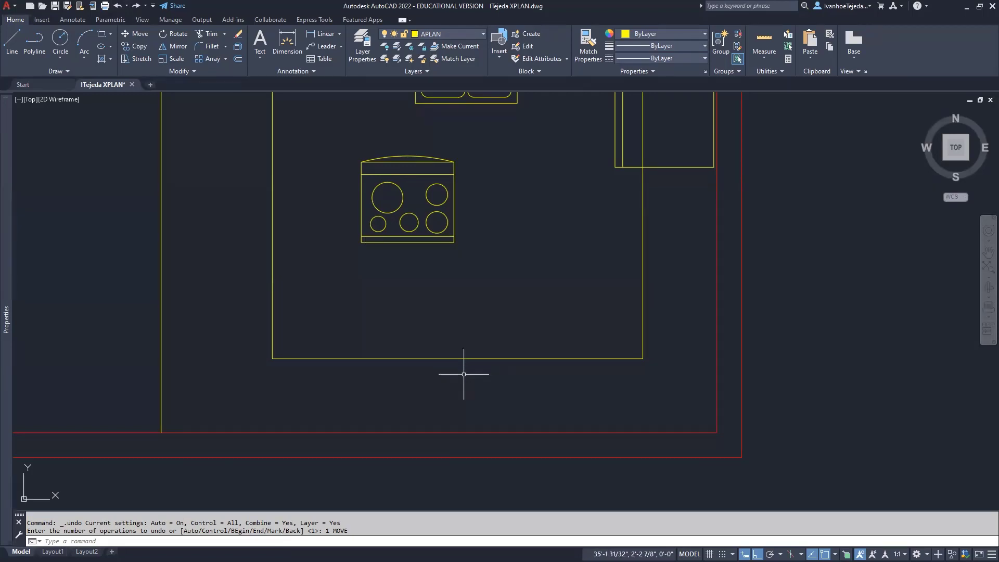
type("L")
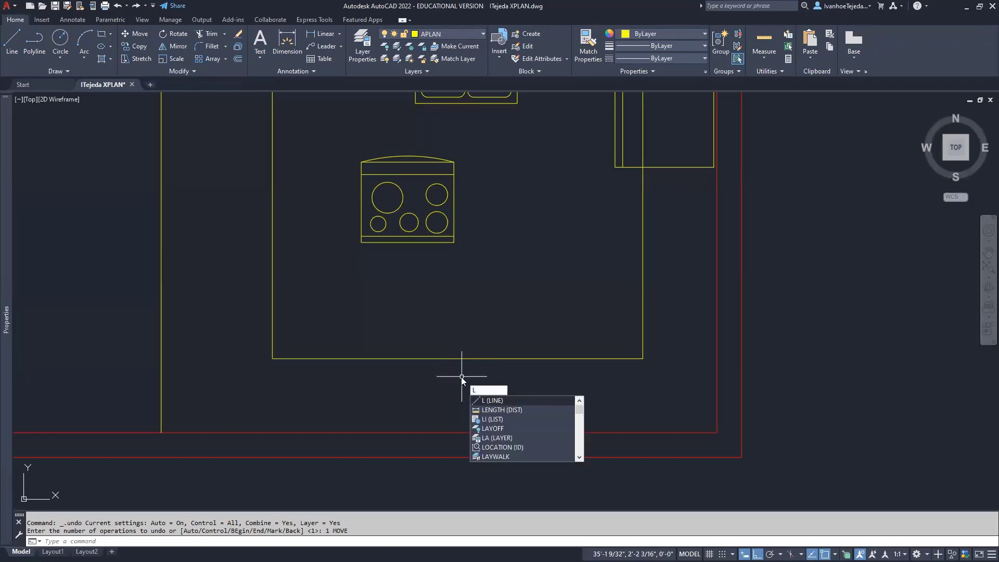
Draw a line from the counter's bottom edge perpendicular down to the red wall line
key("Return")
left_click(457, 359)
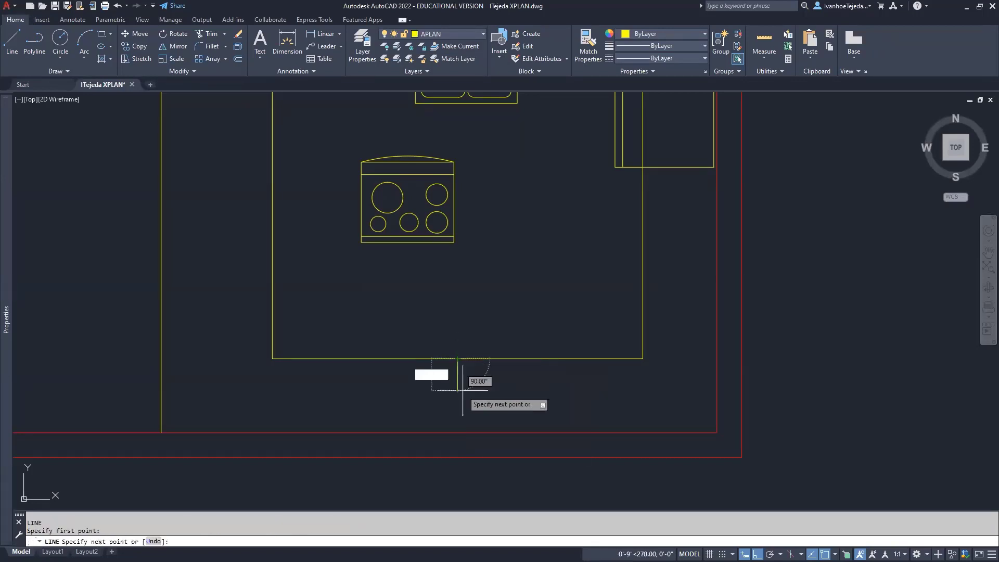
right_click(452, 418, "shift")
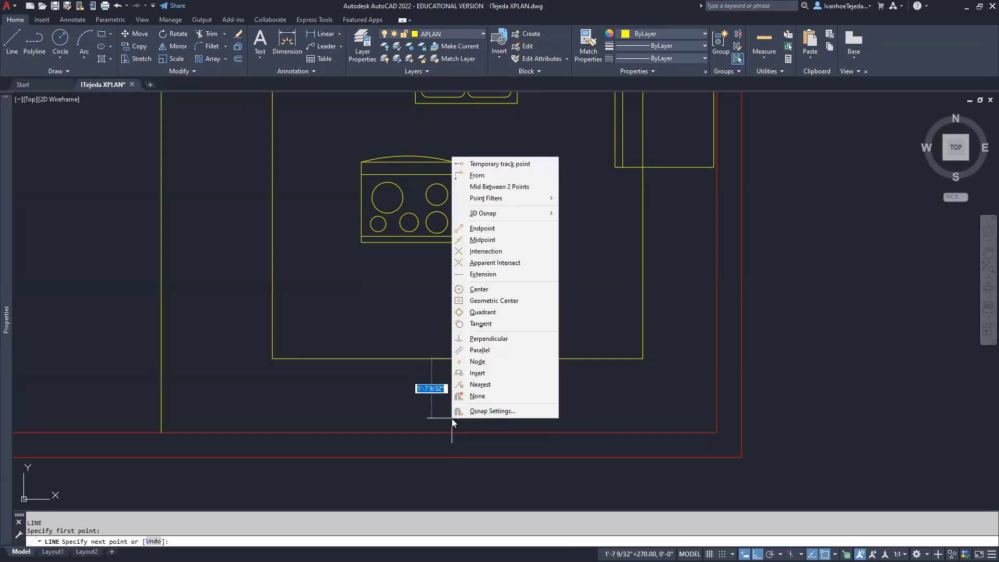
left_click(483, 339)
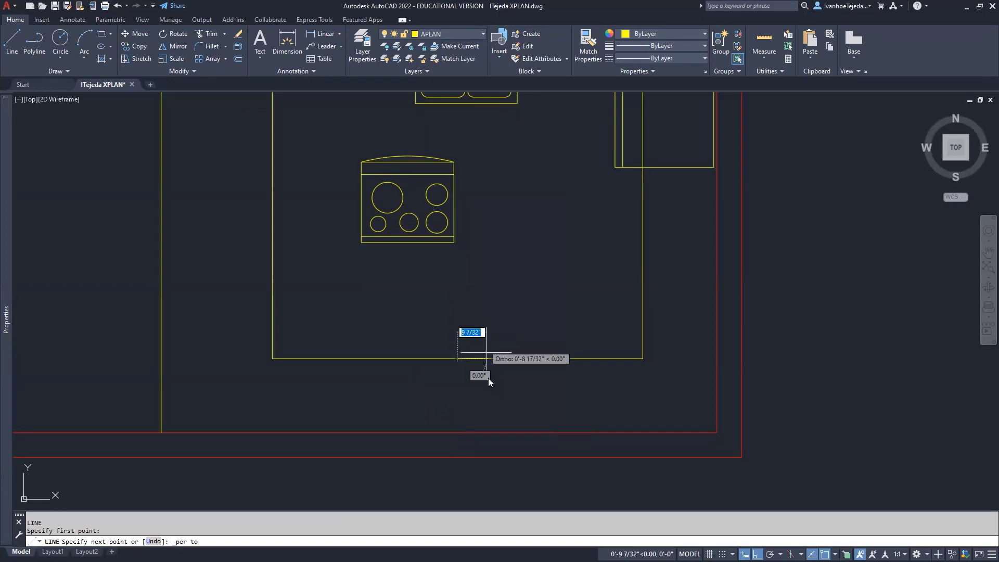
left_click(457, 432)
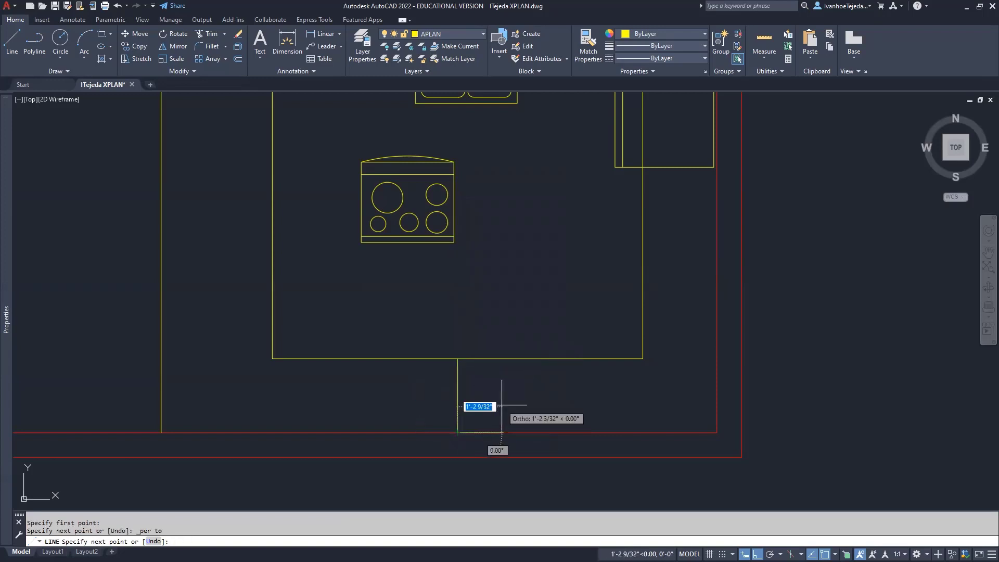
key("Return")
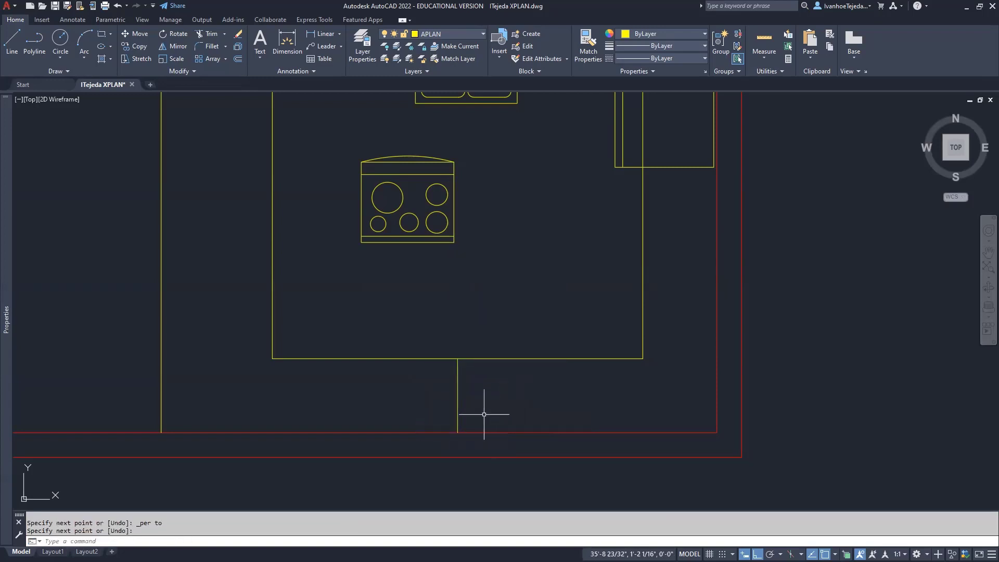
scroll(465, 438, "up", 5)
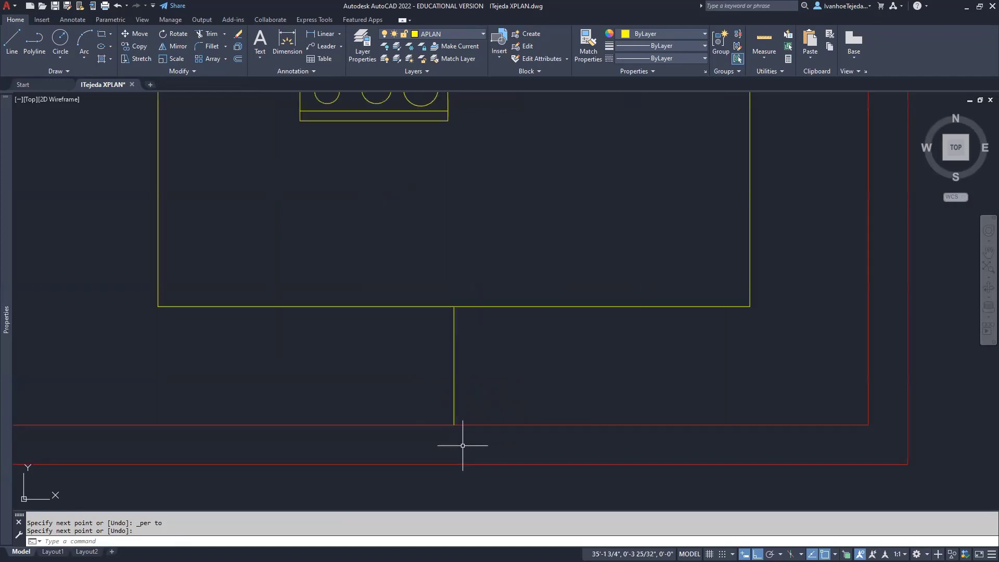
Stretch the new vertical line's bottom grip up 1 inch, clear of the red wall line
left_click(438, 361)
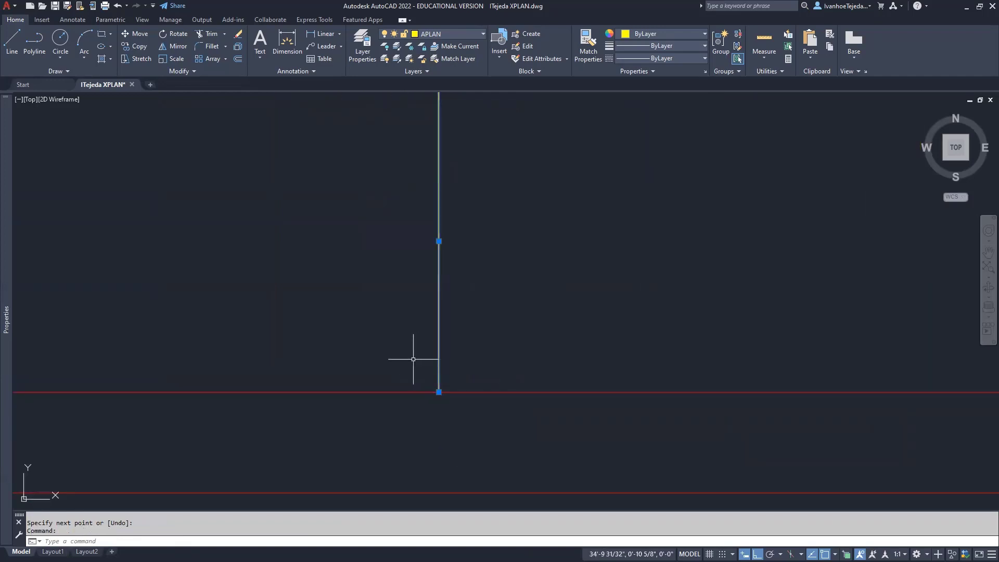
mouse_move(439, 392)
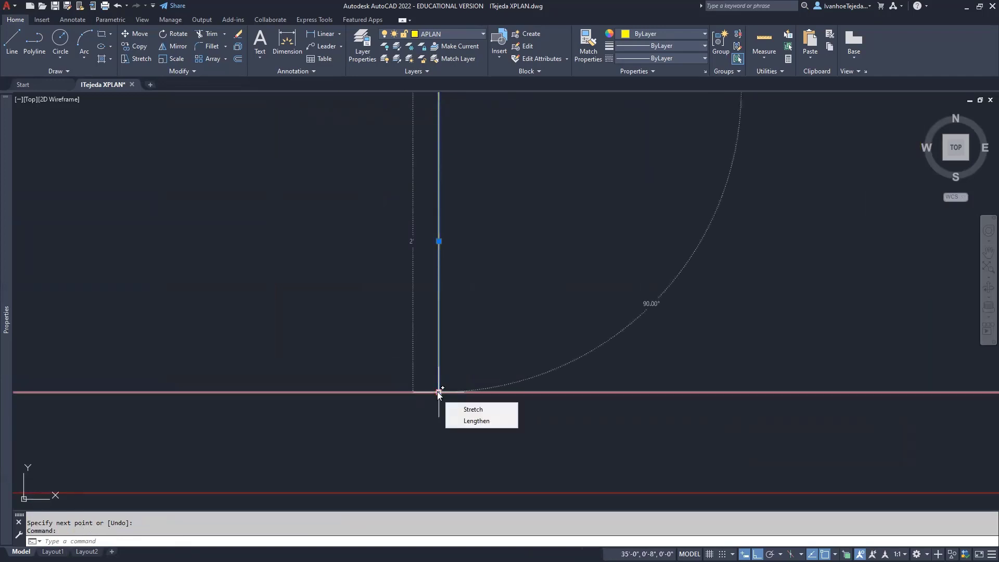
left_click(438, 391)
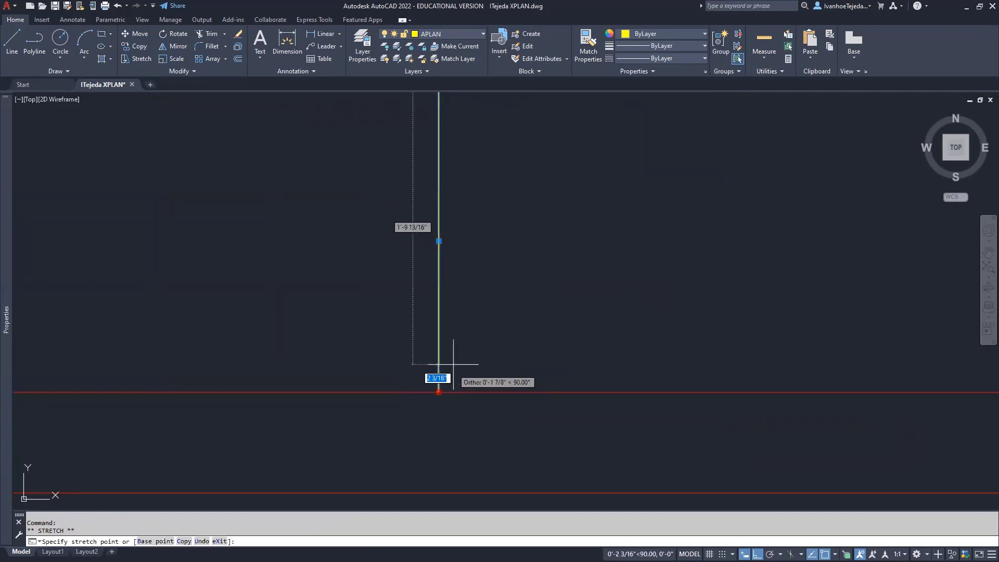
type("1")
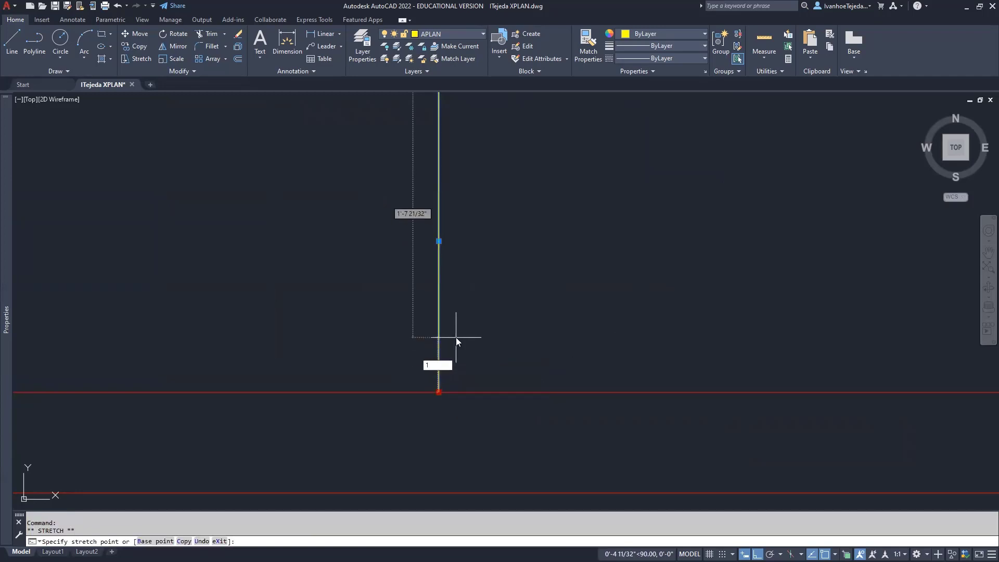
key("Return")
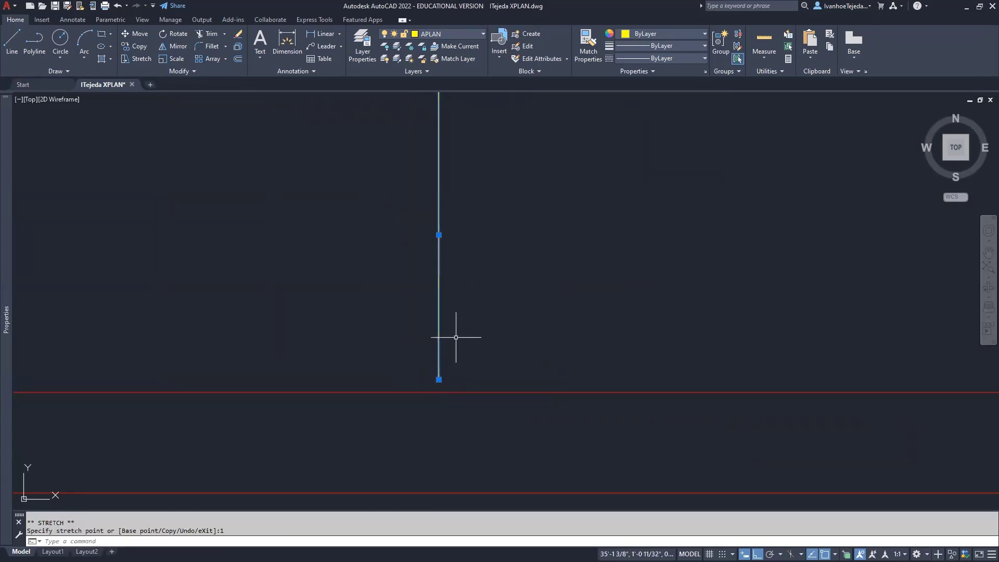
key("Escape")
key("Escape")
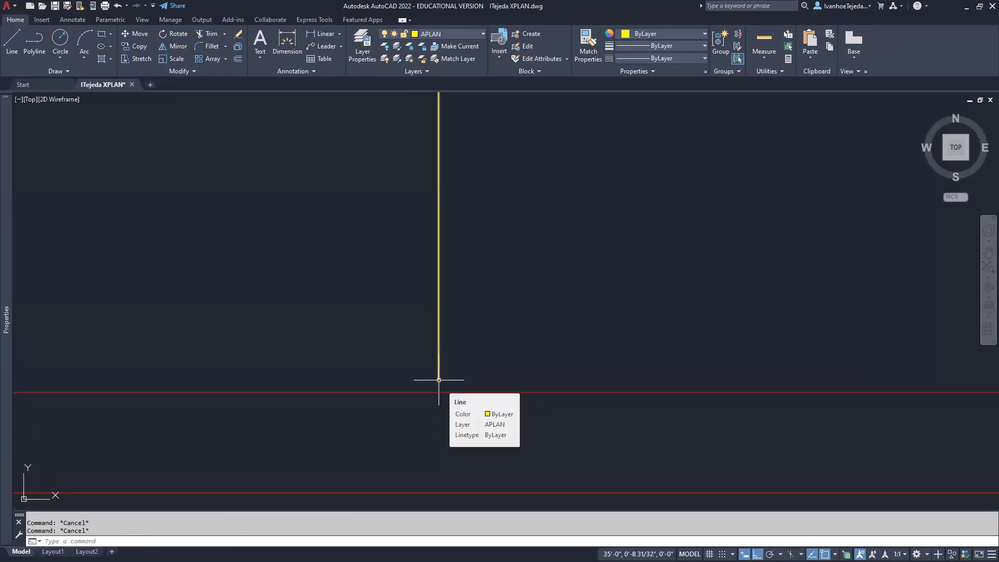
scroll(484, 312, "down", 3)
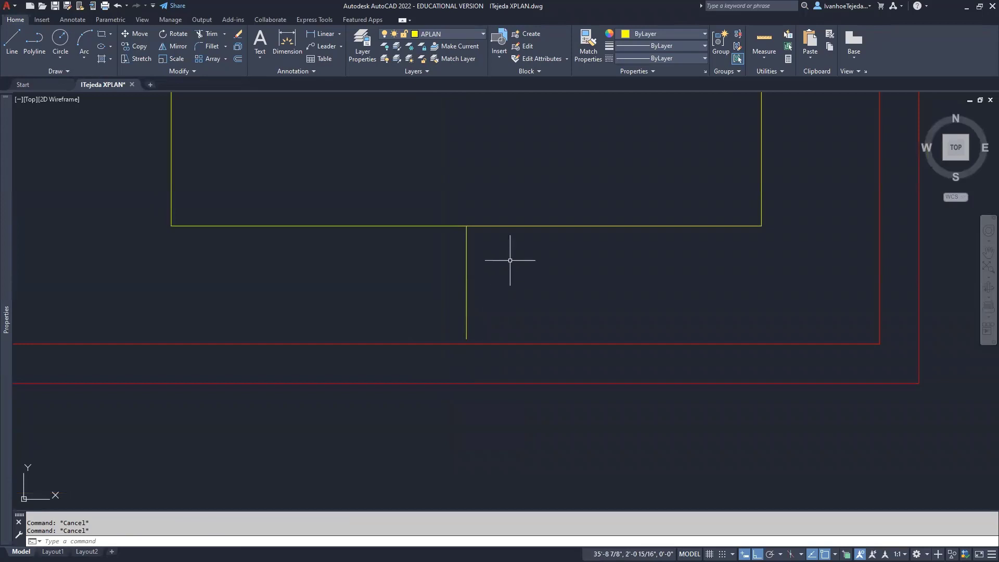
scroll(519, 339, "down", 2)
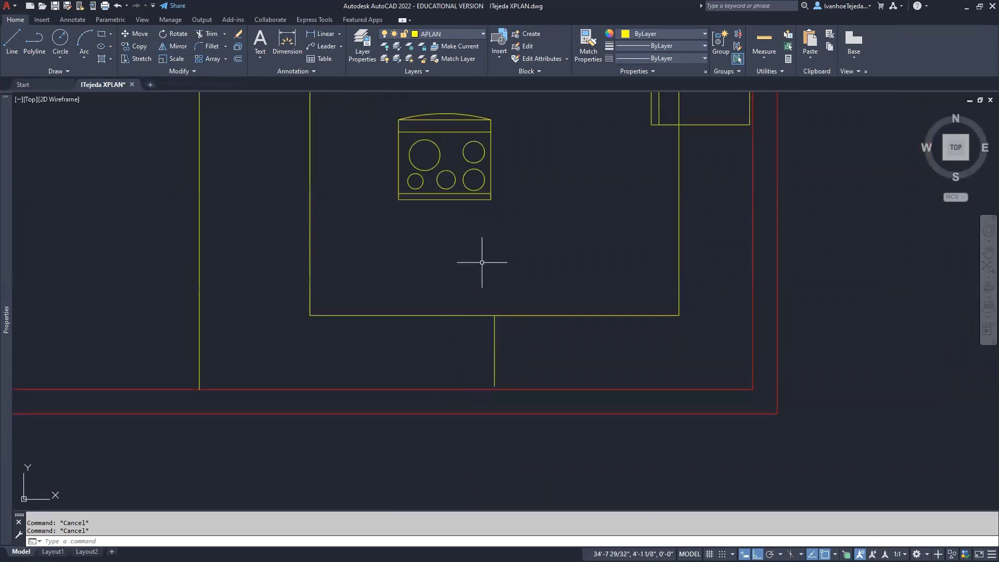
Move the range down into the counter run at the wall and erase its vertical centre line
type("M")
key("Return")
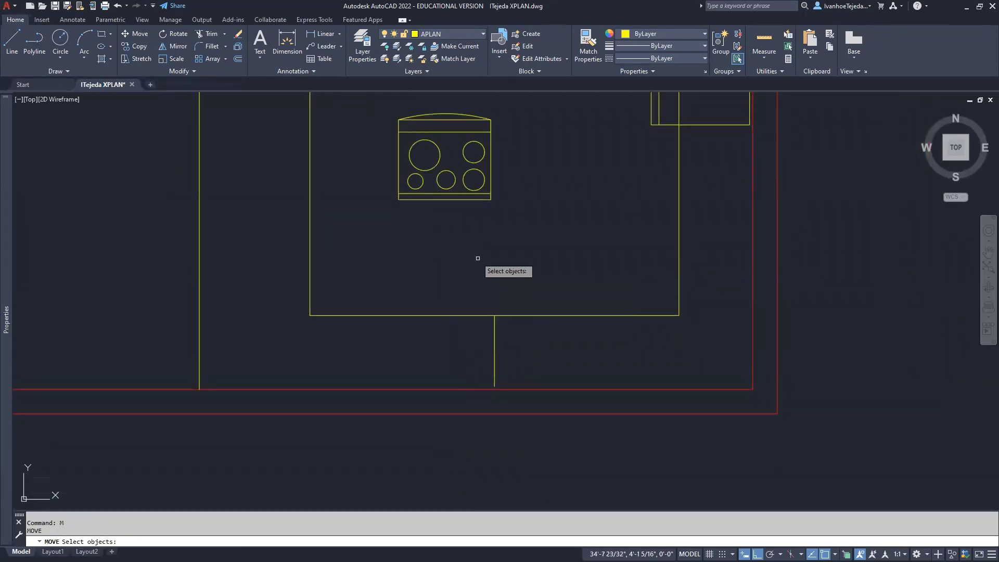
left_click(444, 199)
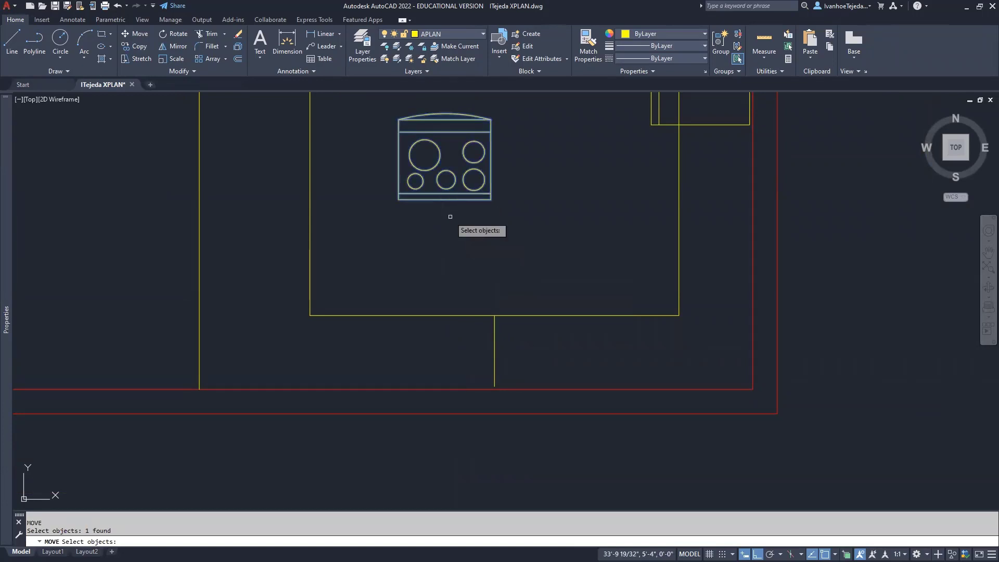
key("Return")
left_click(444, 199)
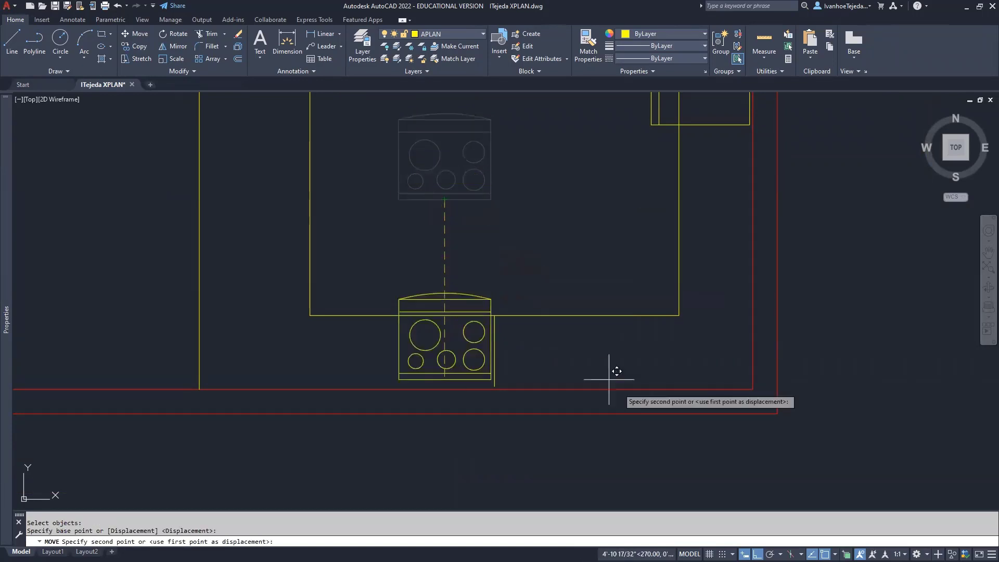
key("F8")
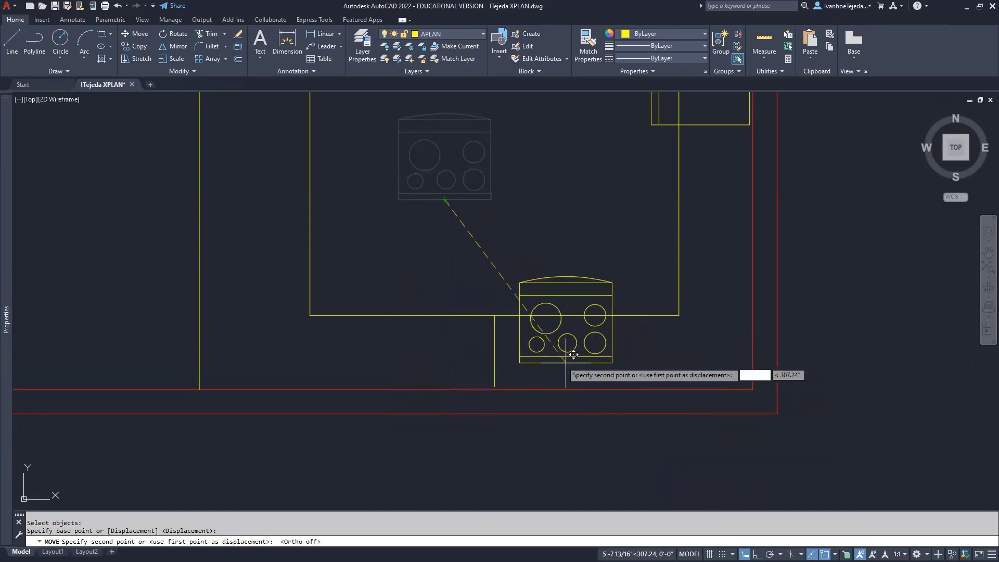
left_click(502, 378)
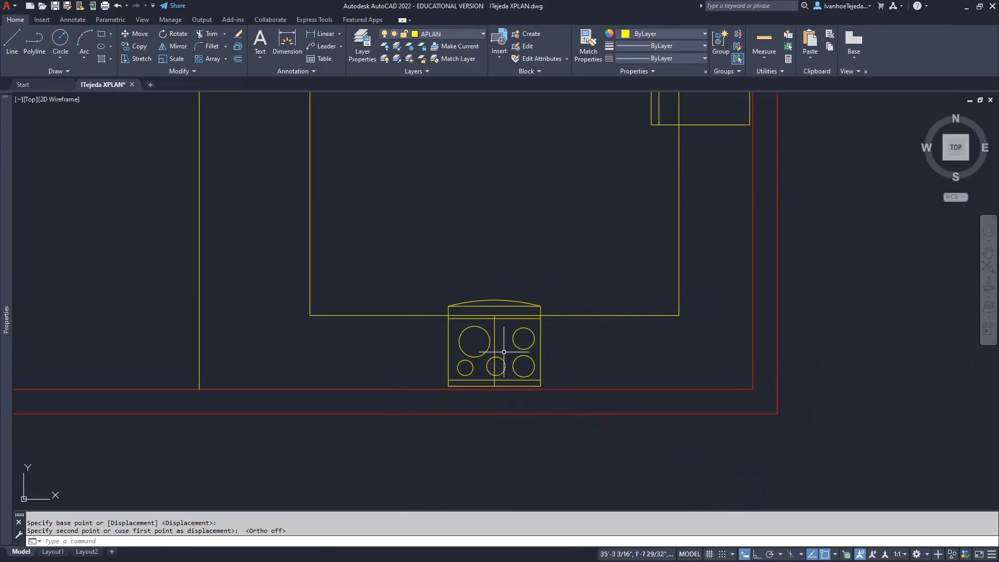
left_click(494, 339)
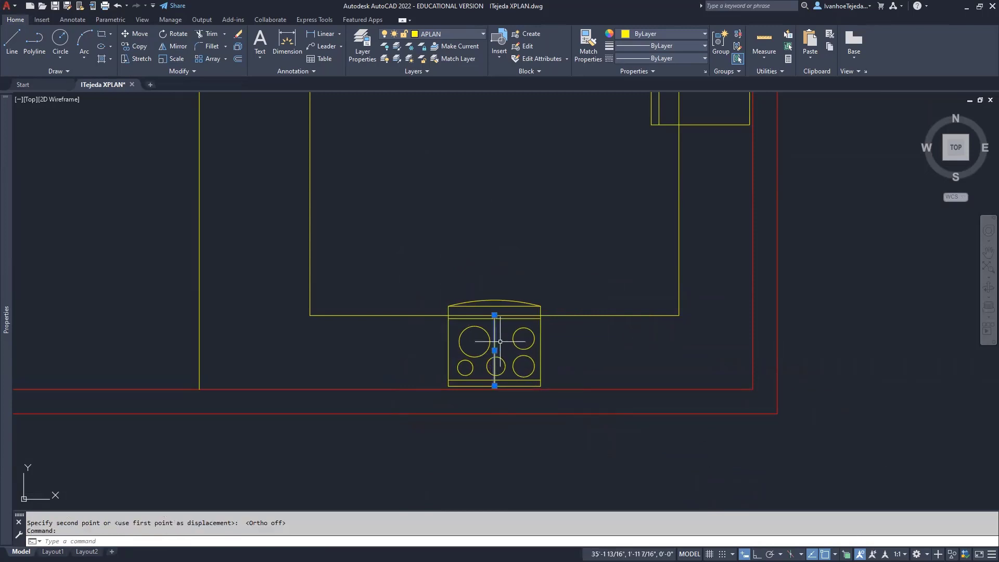
key("Delete")
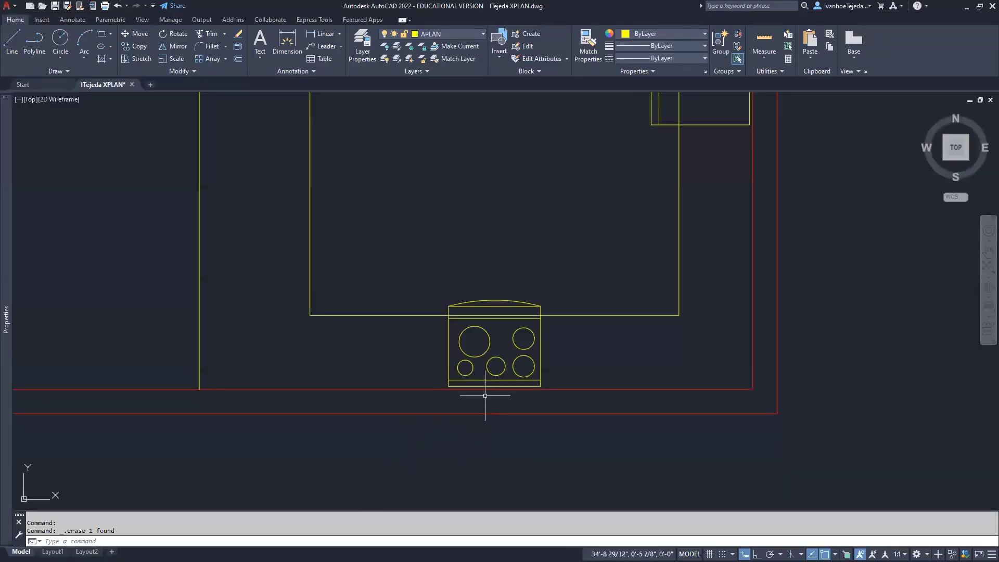
Start a line 1 inch right of the counter/range corner
scroll(485, 395, "up", 4)
middle_click_drag(513, 367, 392, 401)
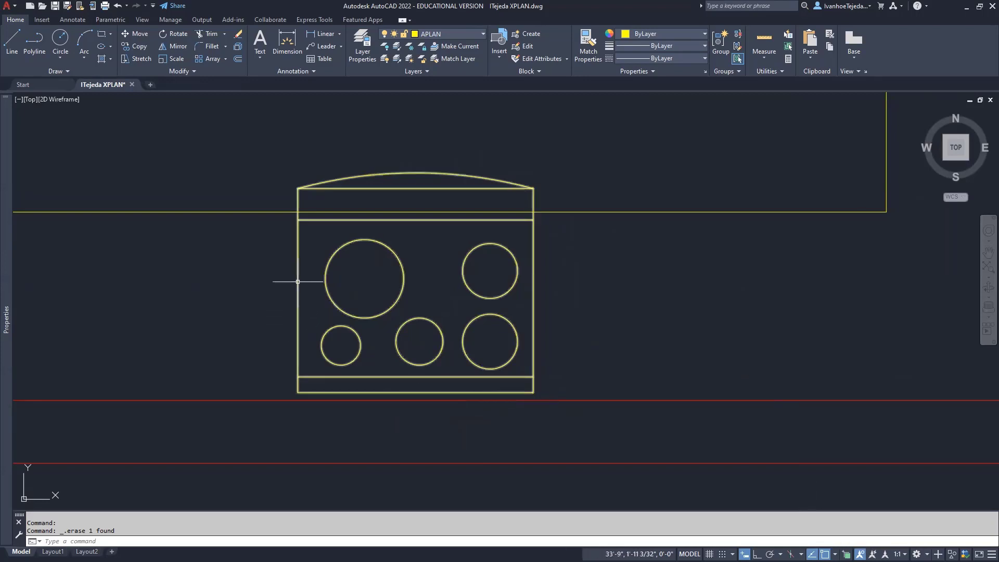
type("l")
key("Return")
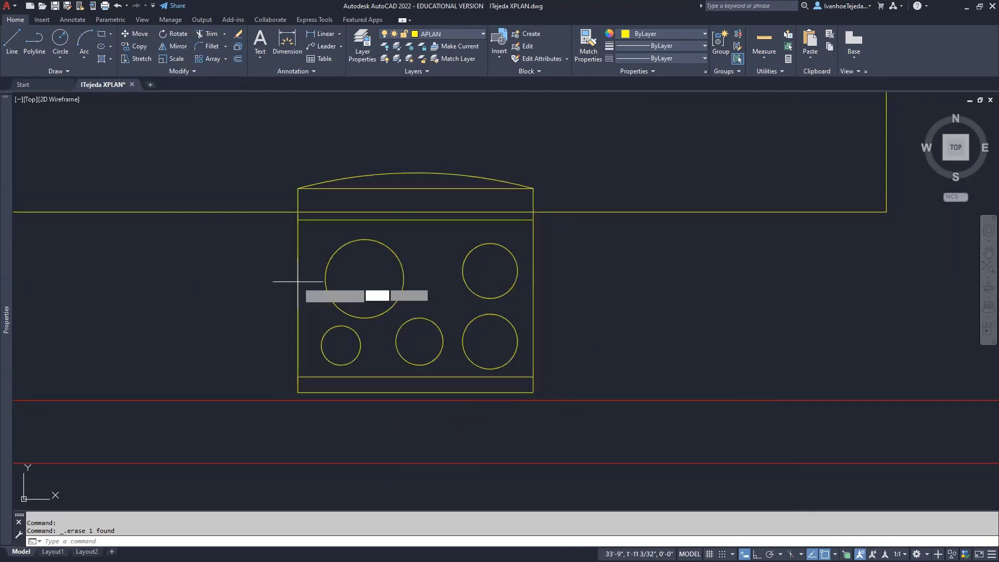
scroll(585, 225, "up", 3)
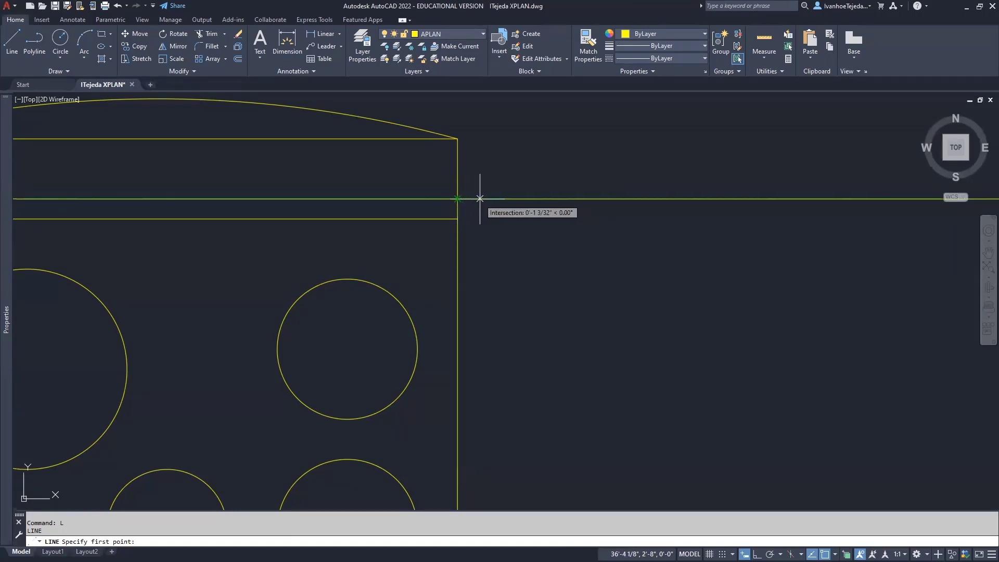
type("1")
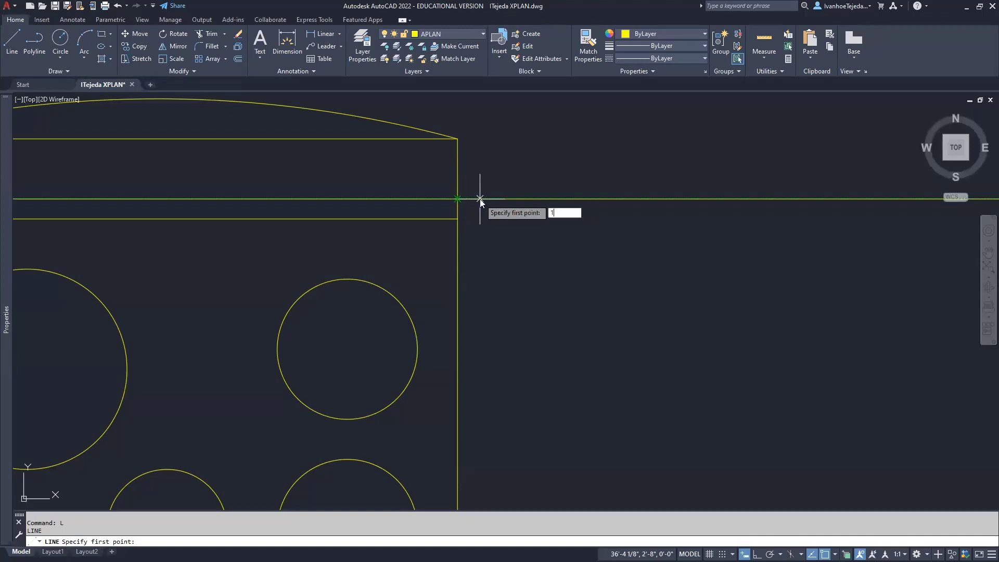
key("Return")
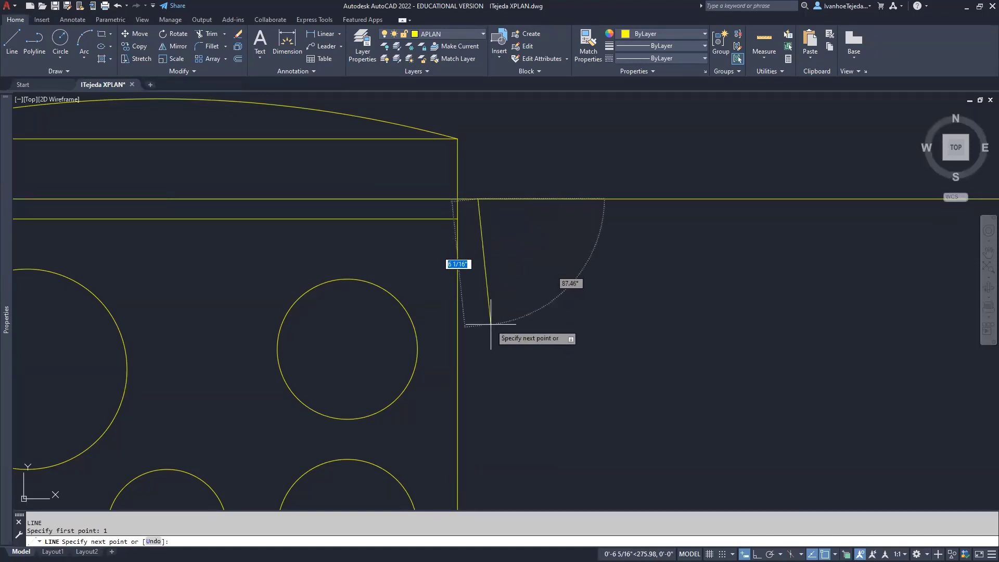
End the side line perpendicular on the red wall line below the range
scroll(492, 335, "down", 3)
middle_click_drag(484, 359, 486, 263)
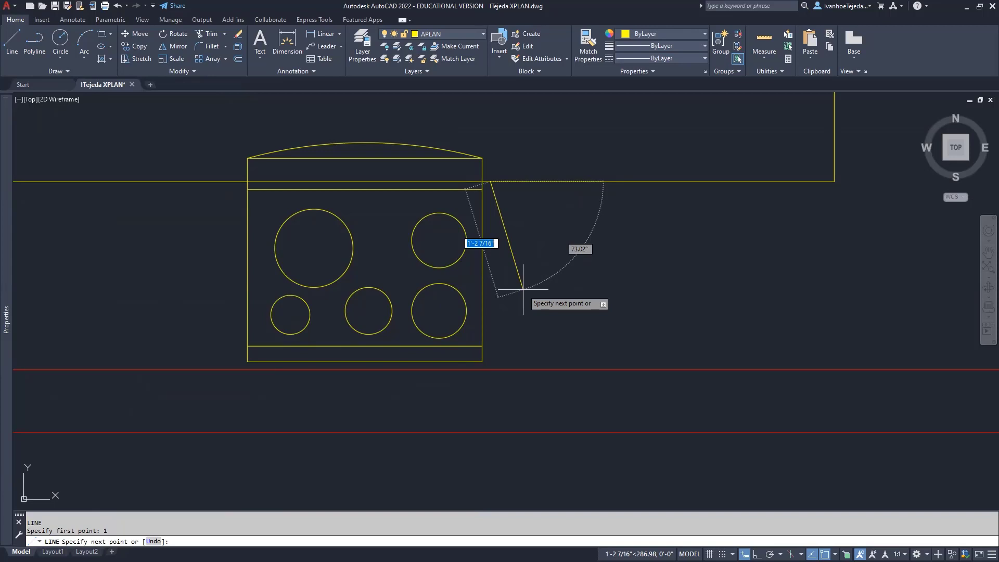
right_click(522, 289, "shift")
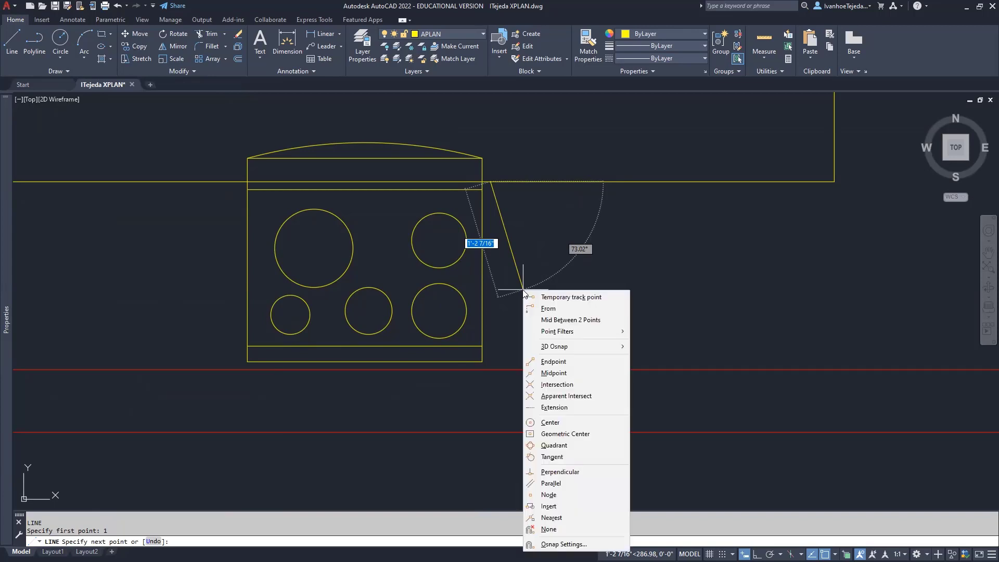
left_click(583, 474)
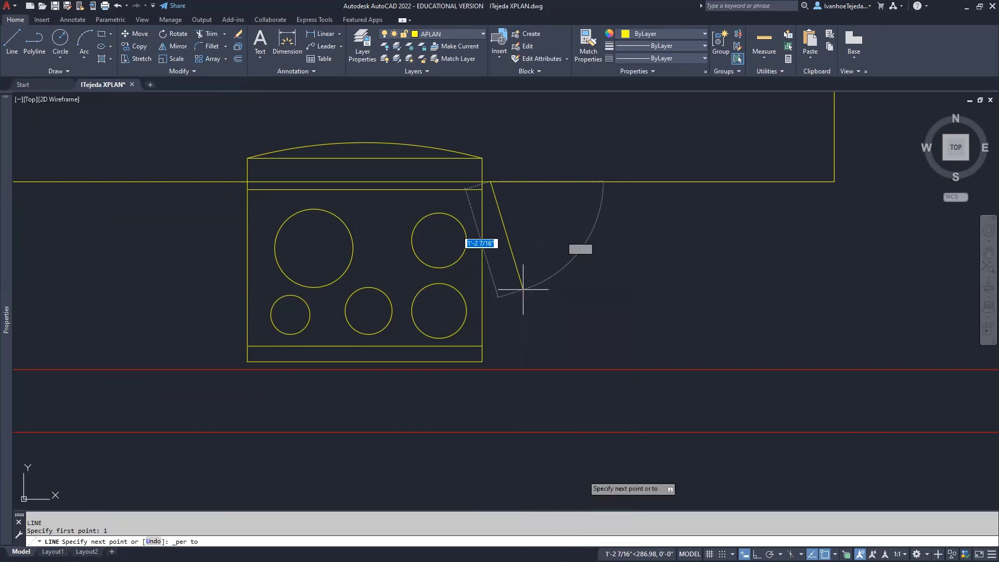
left_click(505, 371)
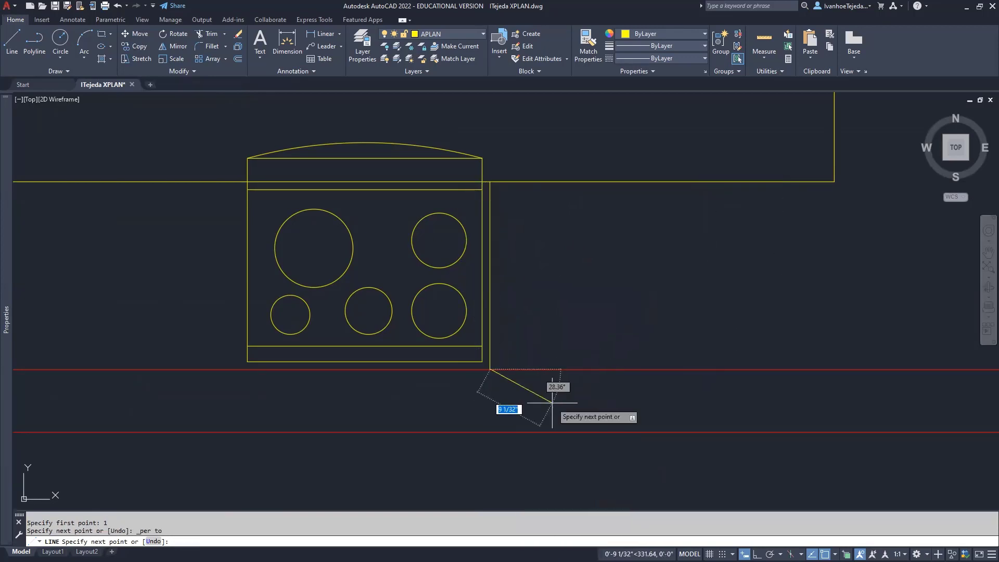
key("Return")
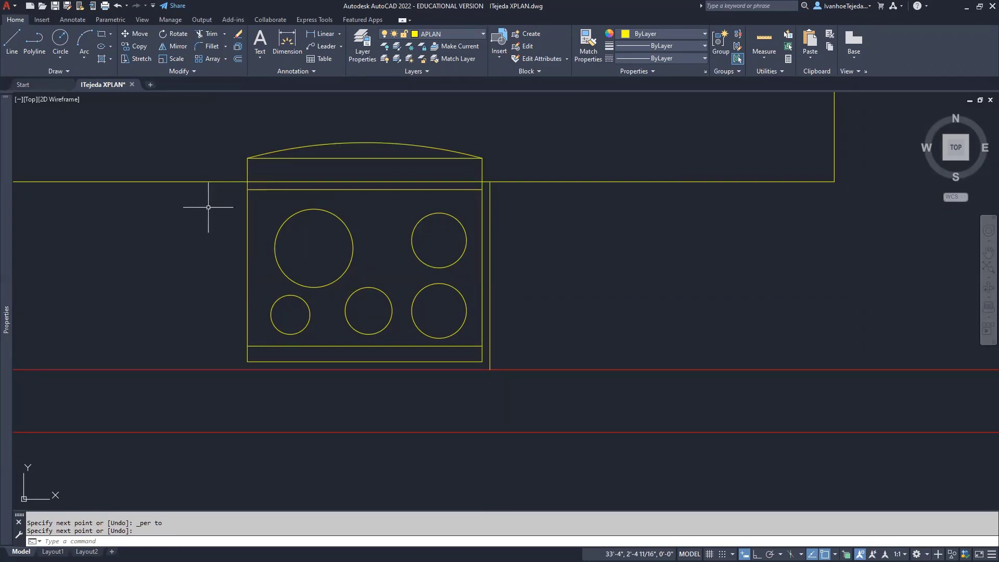
Mirror the right side line across the range's bottom-to-top midpoint axis, keeping the original
type("MI")
key("Return")
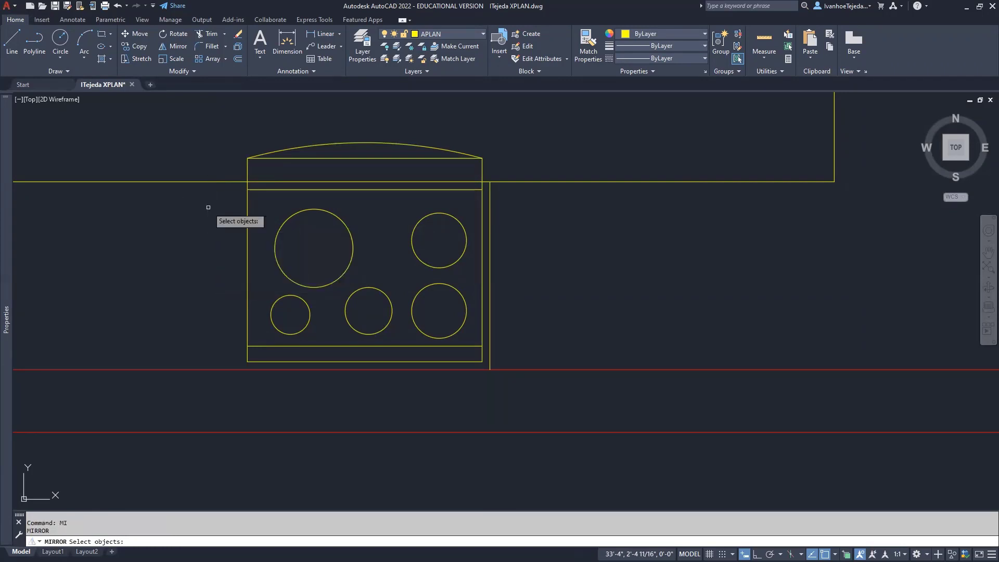
left_click(489, 203)
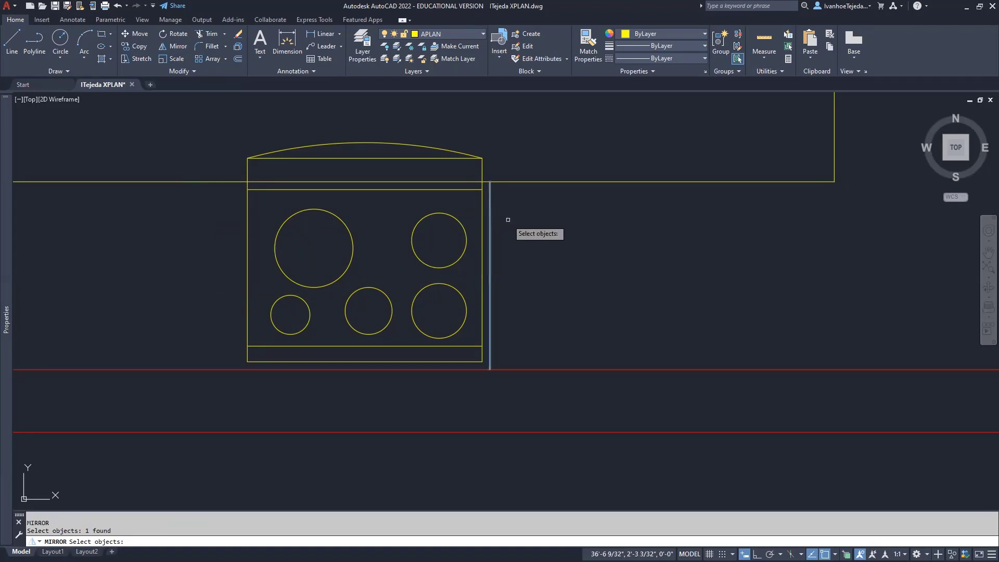
key("Return")
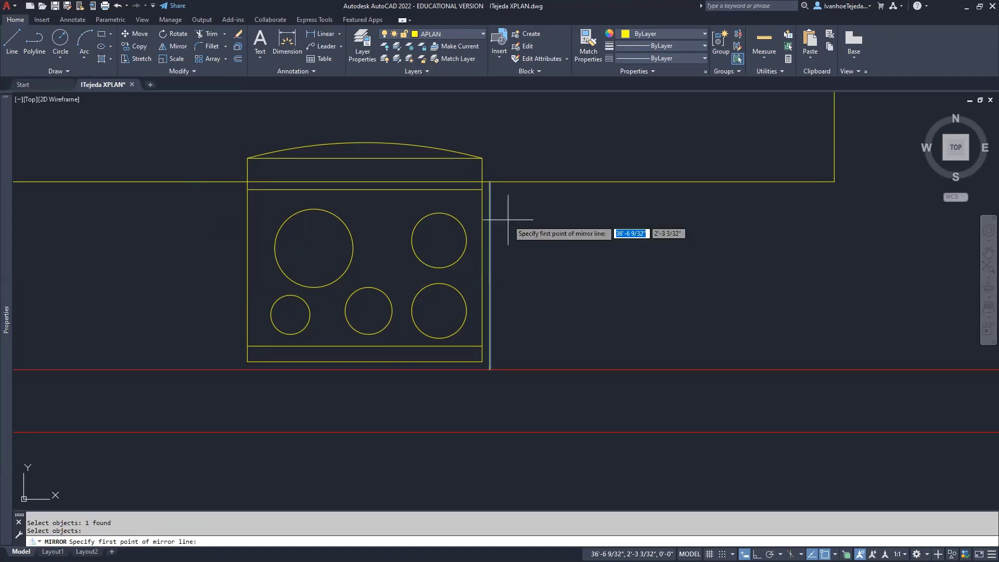
left_click(365, 361)
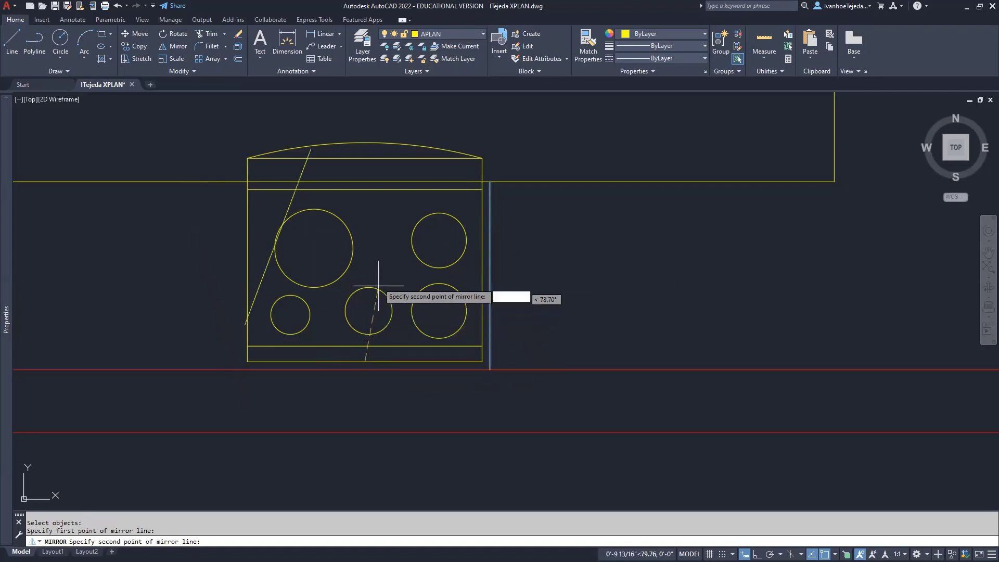
left_click(365, 189)
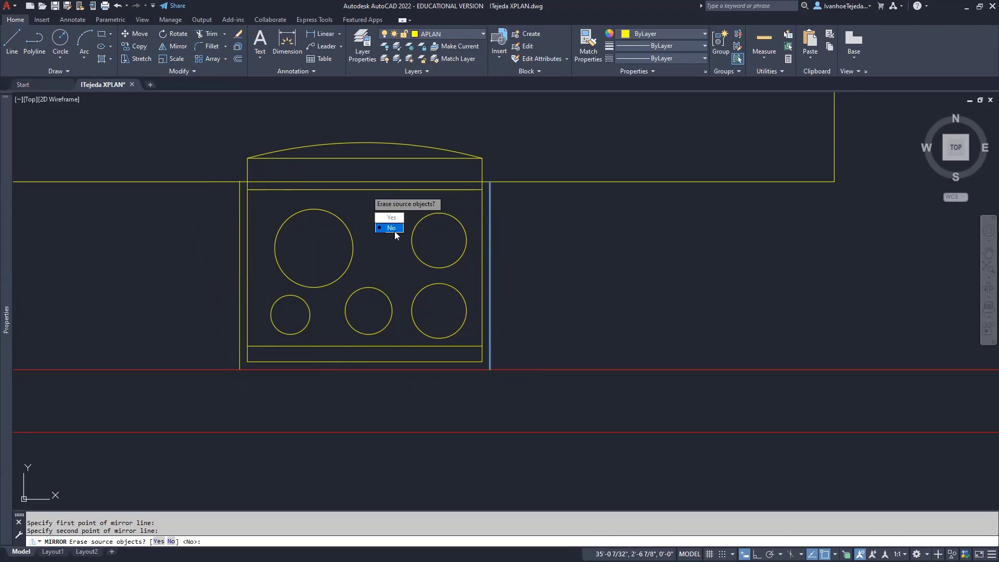
left_click(394, 230)
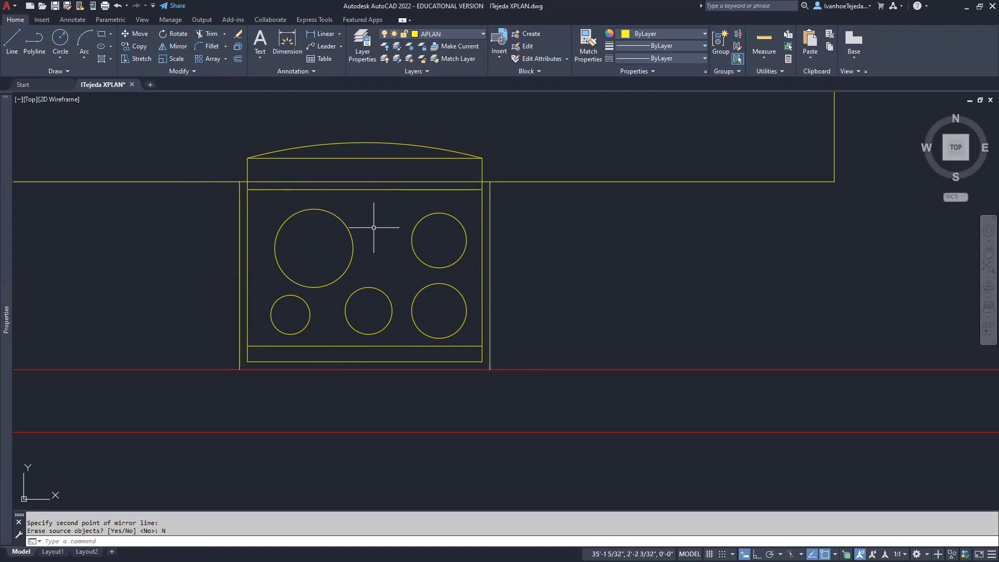
mouse_move(374, 227)
middle_mouse_down()
mouse_move(395, 251)
mouse_move(496, 257)
middle_mouse_up()
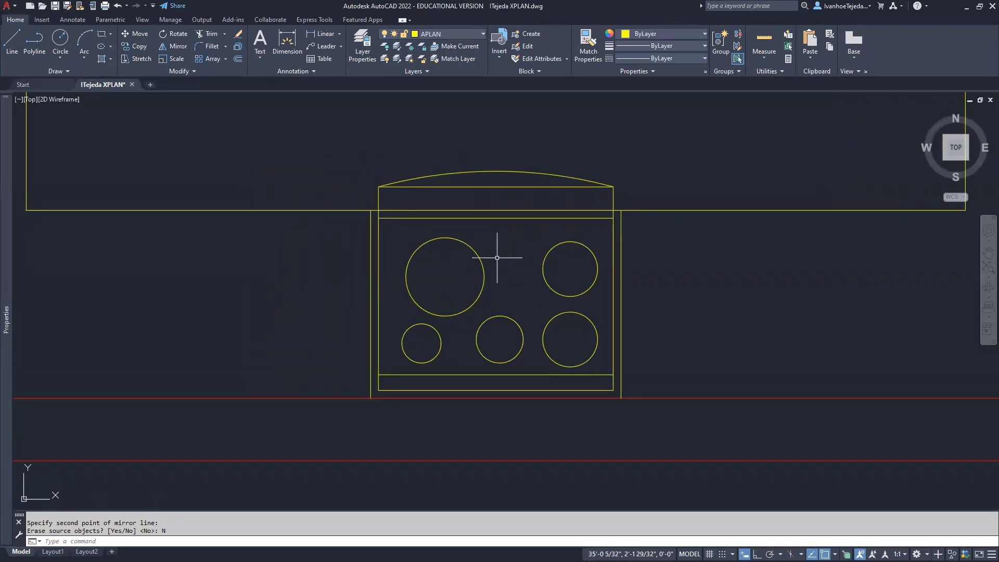
Trim the counter edge line inside the range and the stubs on either side
type("tr")
key("Return")
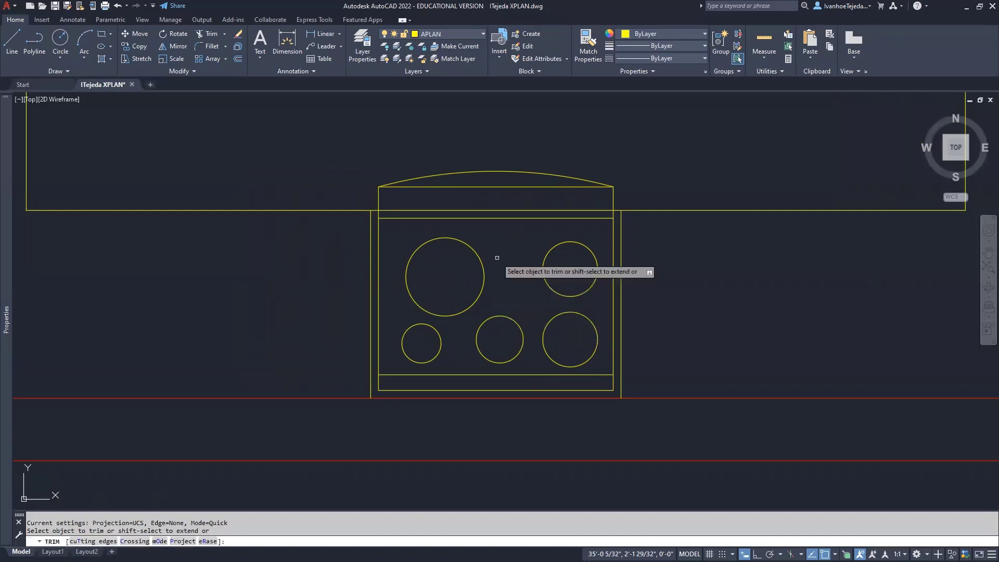
left_click(480, 210)
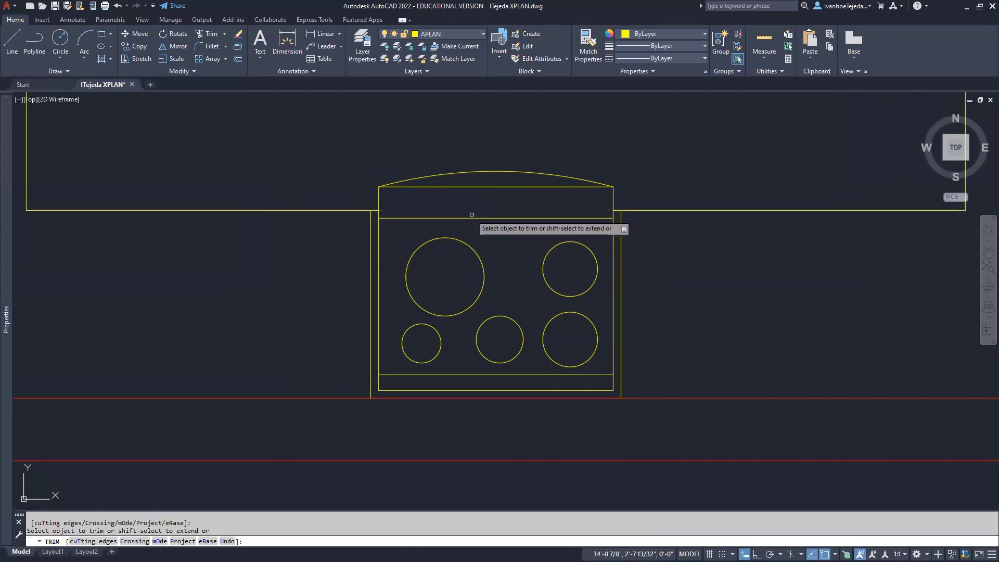
left_click(374, 210)
left_click(617, 210)
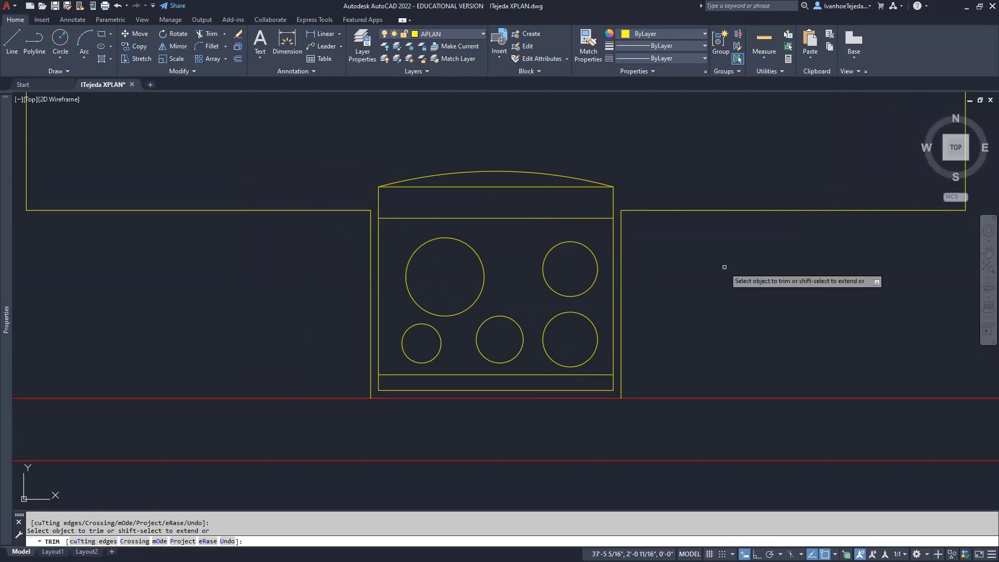
key("Return")
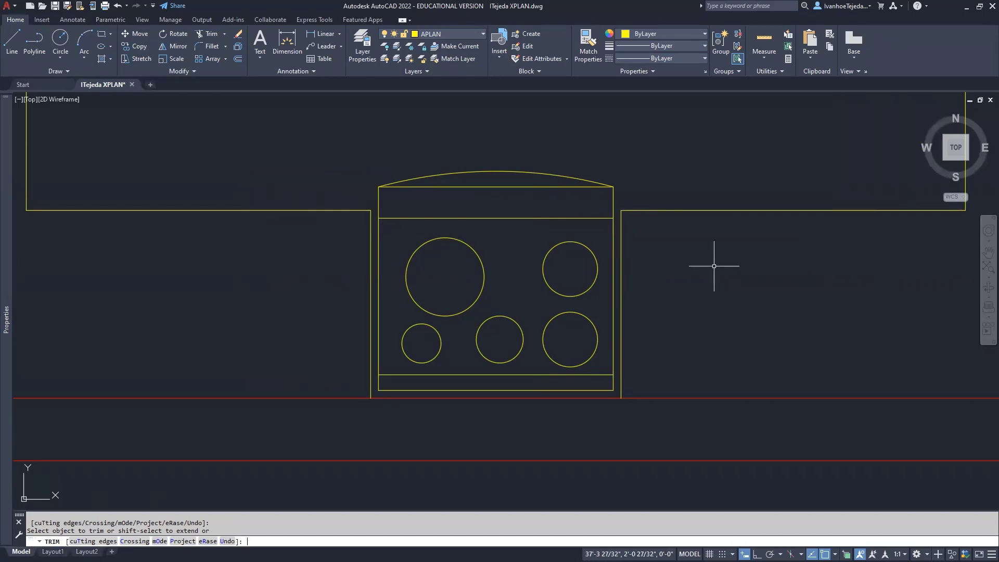
Undo that trim and start TRIM again
left_click(118, 5)
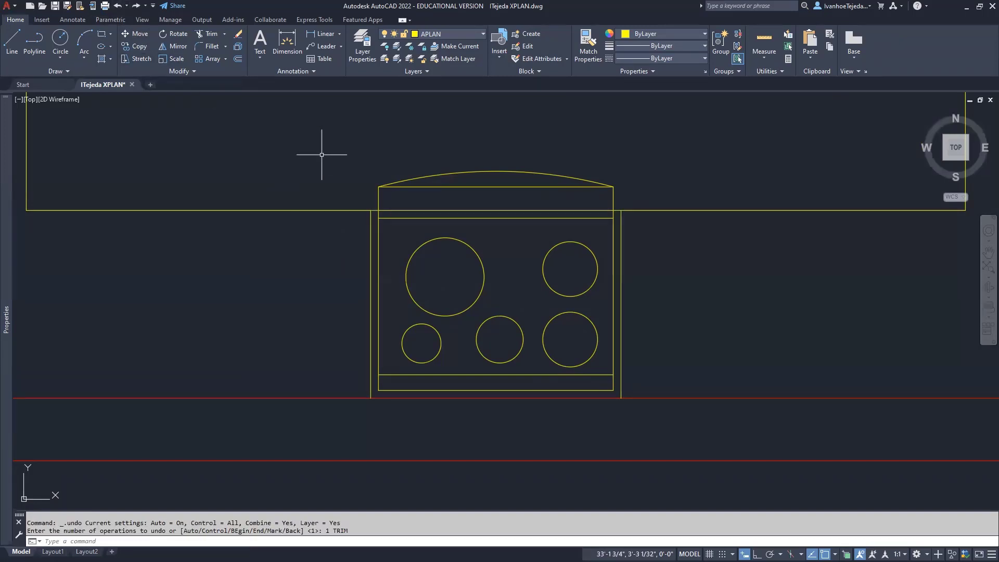
type("TR")
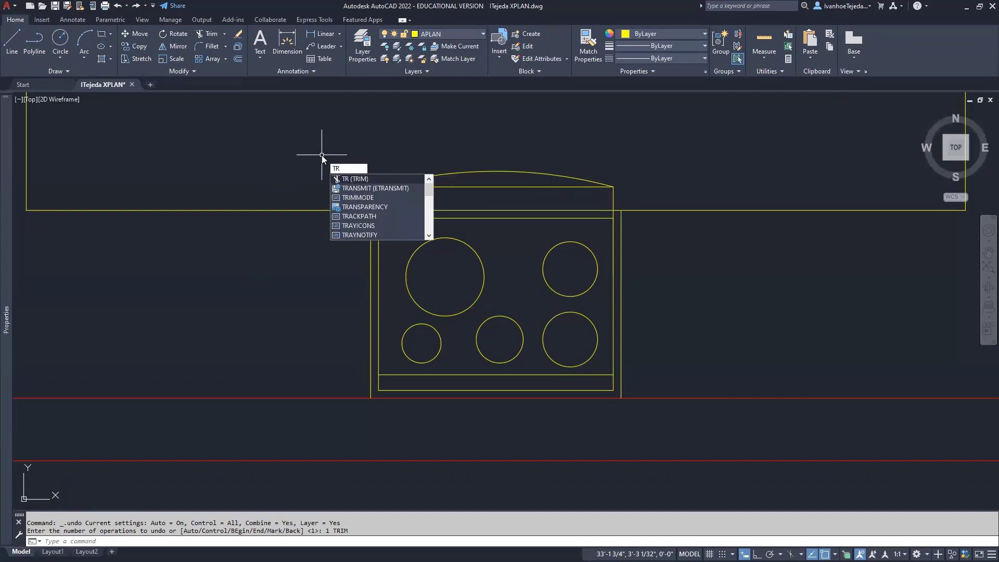
key("Return")
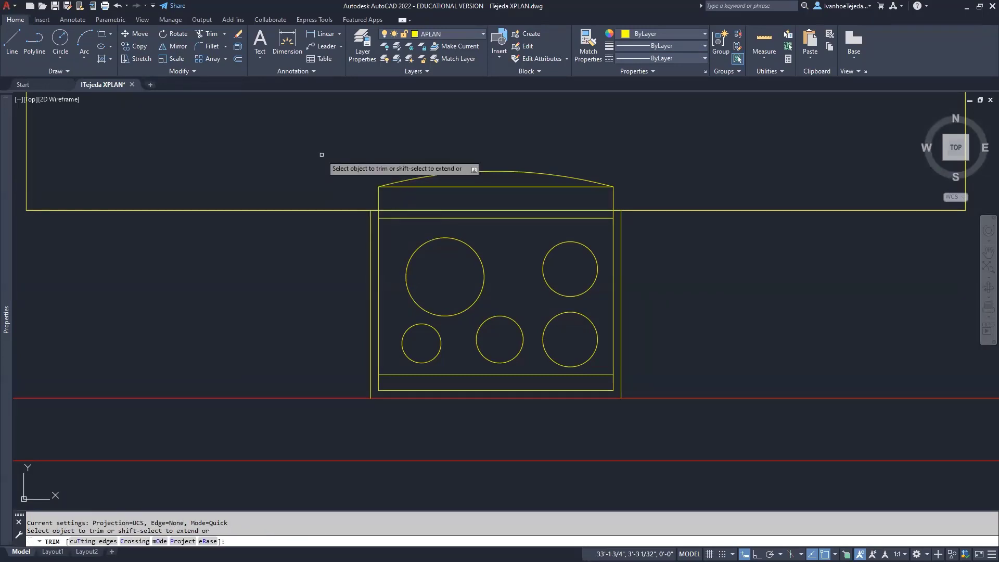
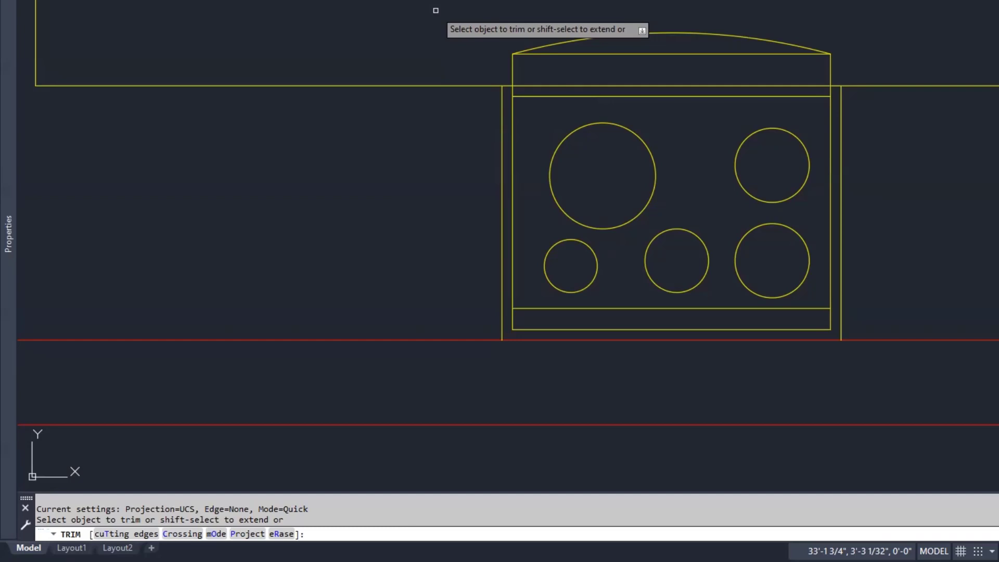
Trim the wall line above the stove, using the two vertical counter edges as cutting edges
type("t")
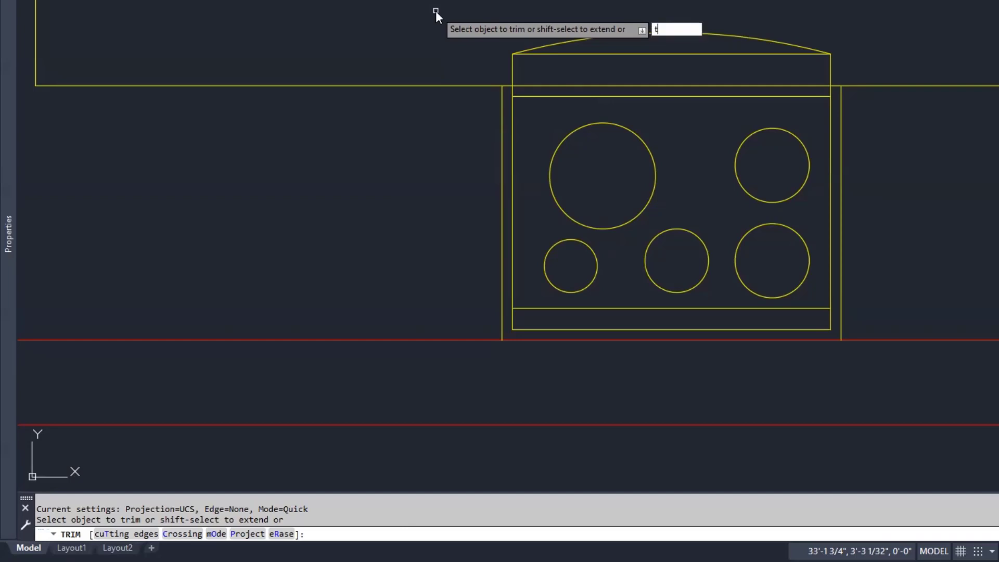
key("Return")
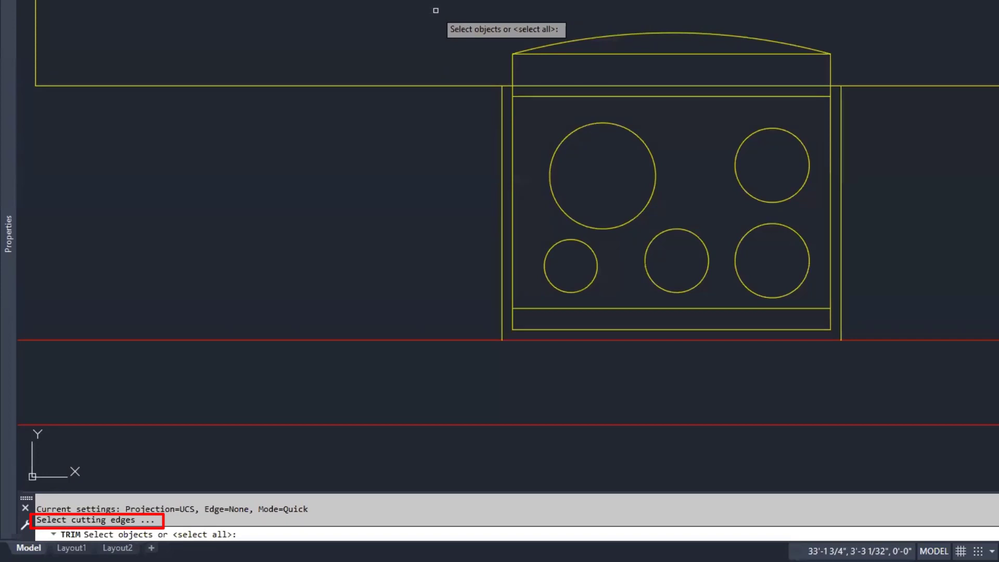
left_click(501, 112)
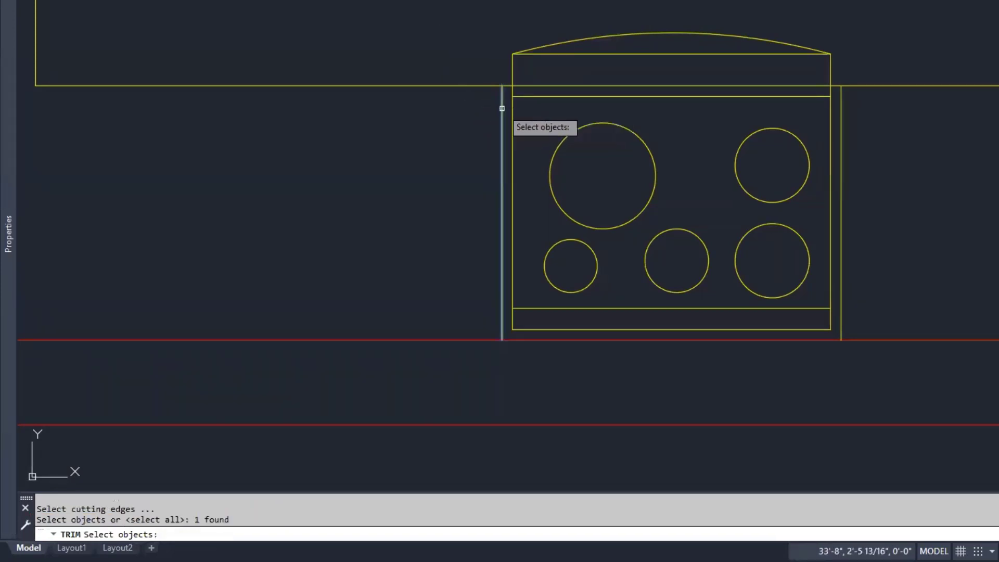
left_click(841, 129)
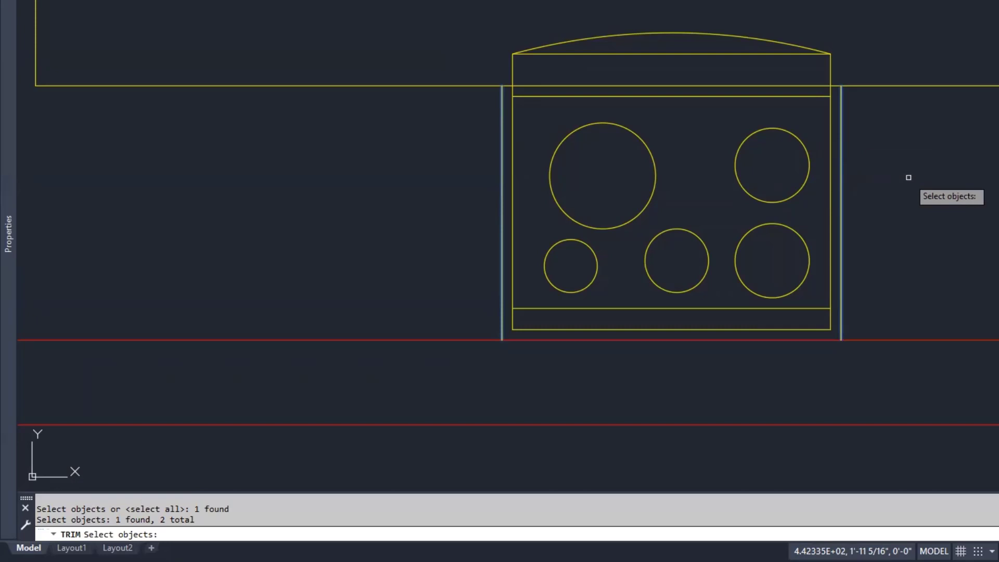
key("Return")
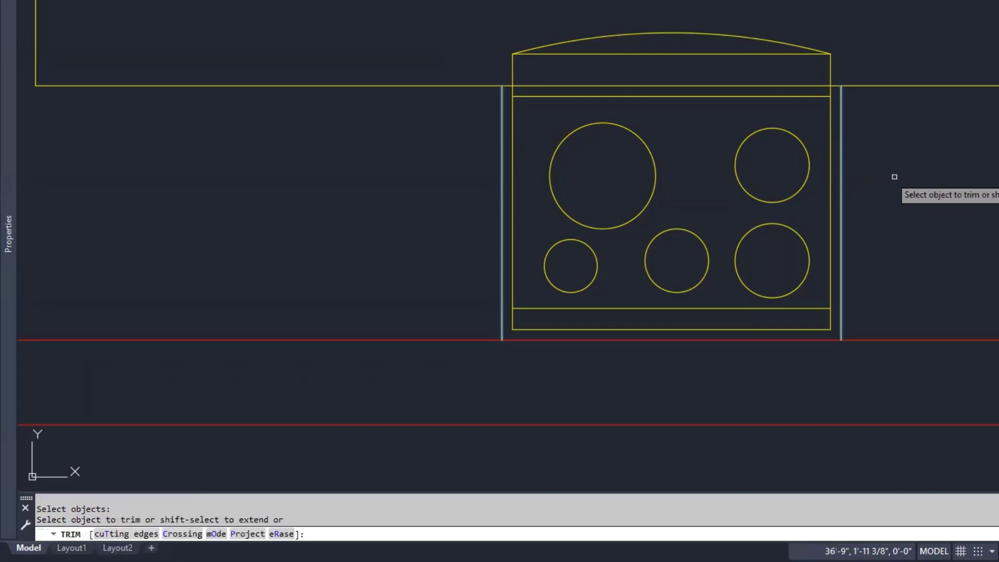
left_click(719, 84)
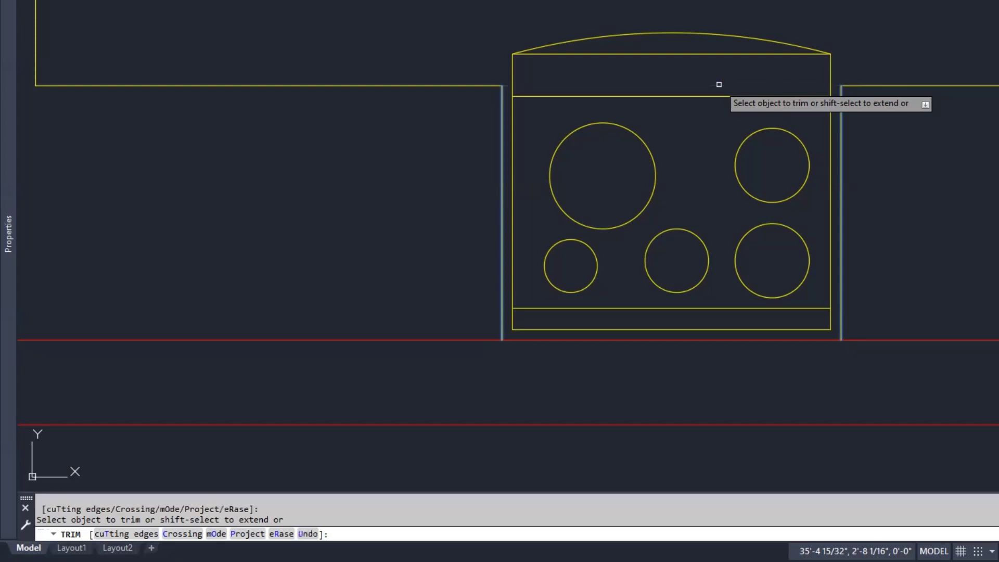
right_click(707, 152)
left_click(720, 162)
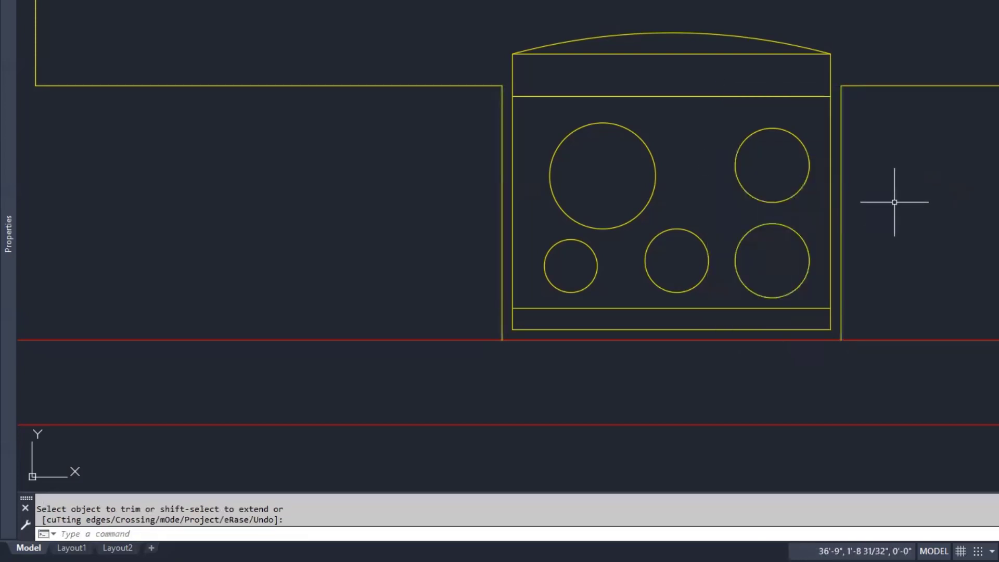
scroll(876, 202, "down", 6)
middle_click_drag(938, 189, 811, 285)
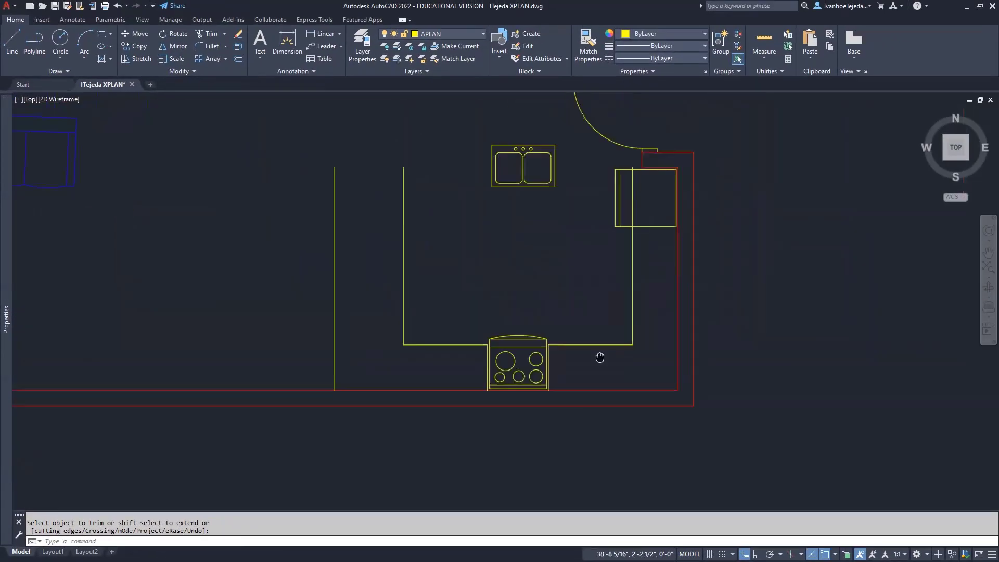
middle_click_drag(599, 357, 546, 366)
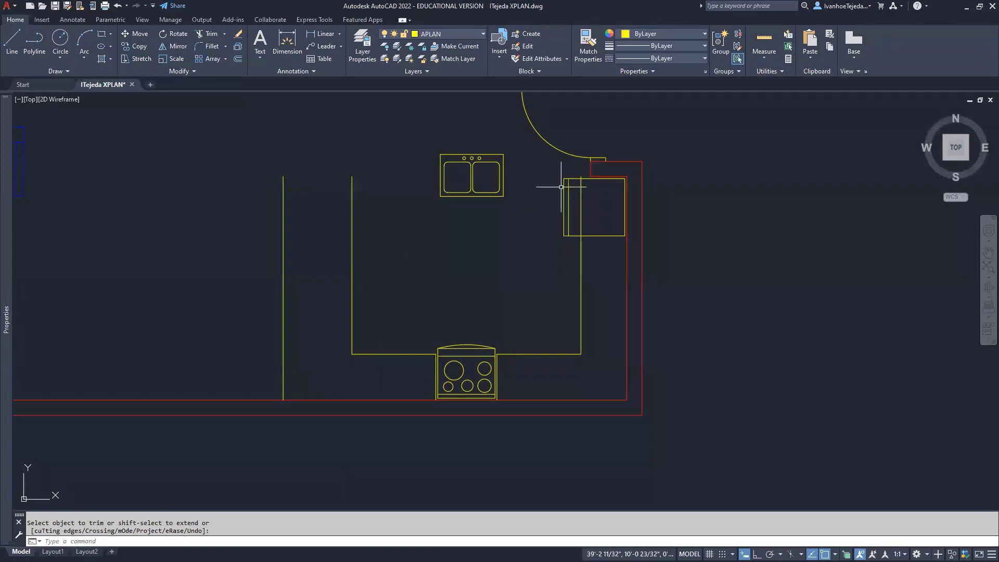
Draw a short horizontal line from the left counter's top corner across to its inner edge
key("Escape")
type("L")
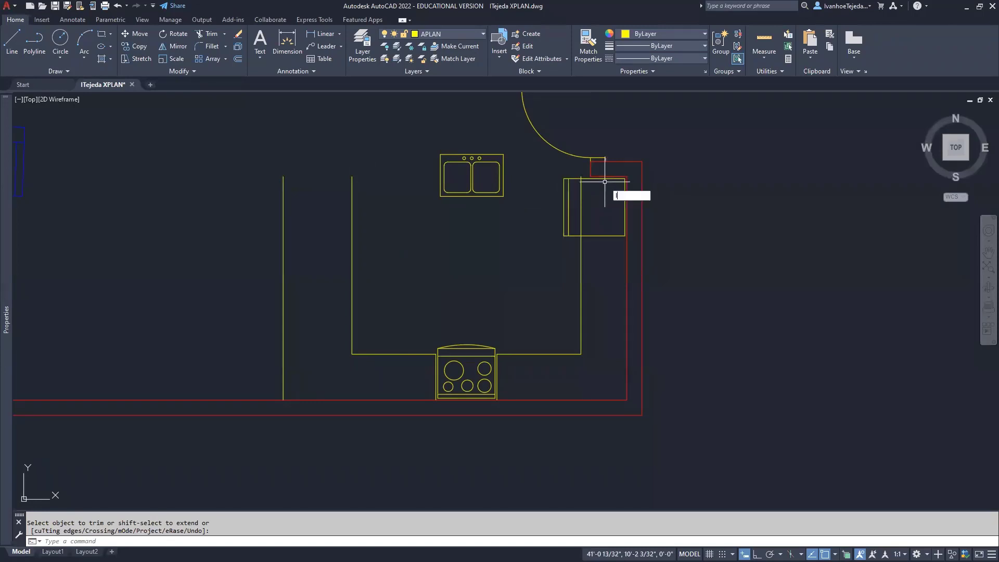
key("Return")
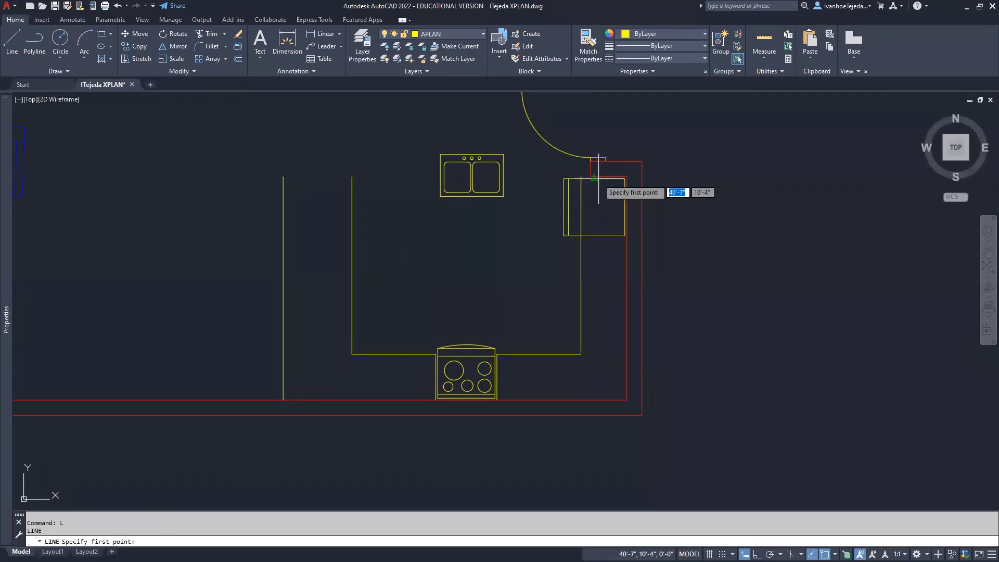
left_click(625, 178)
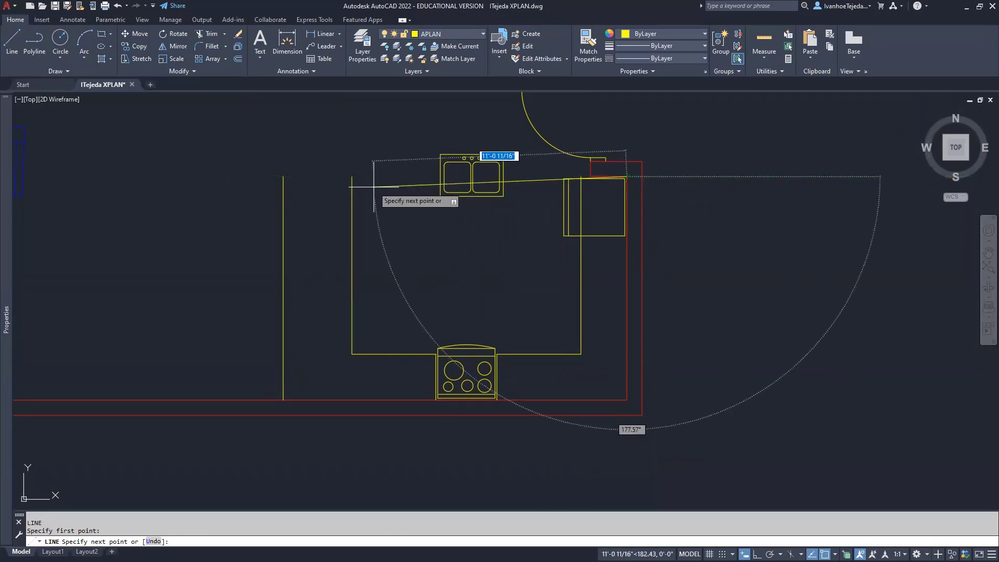
key("Escape")
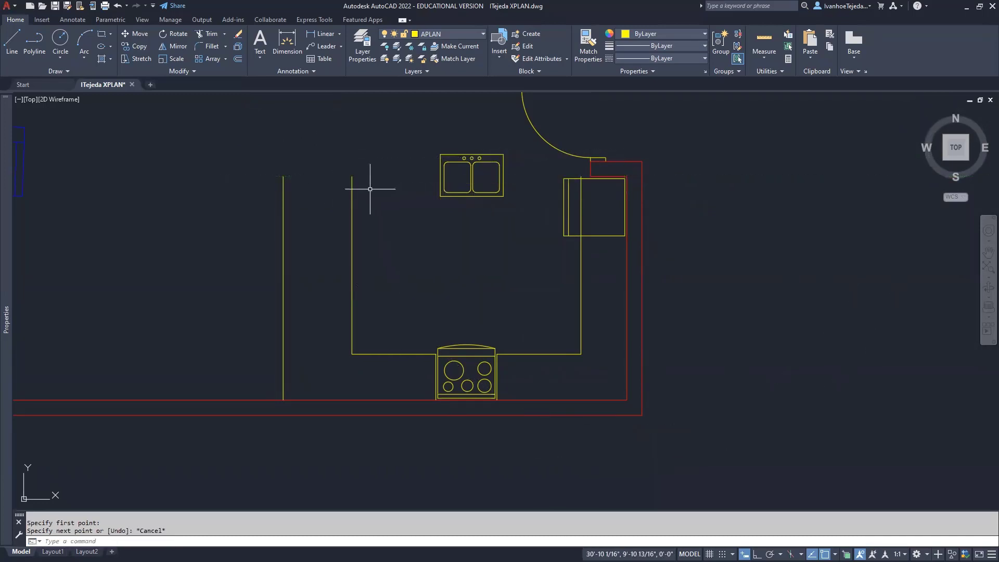
middle_click_drag(369, 189, 445, 235)
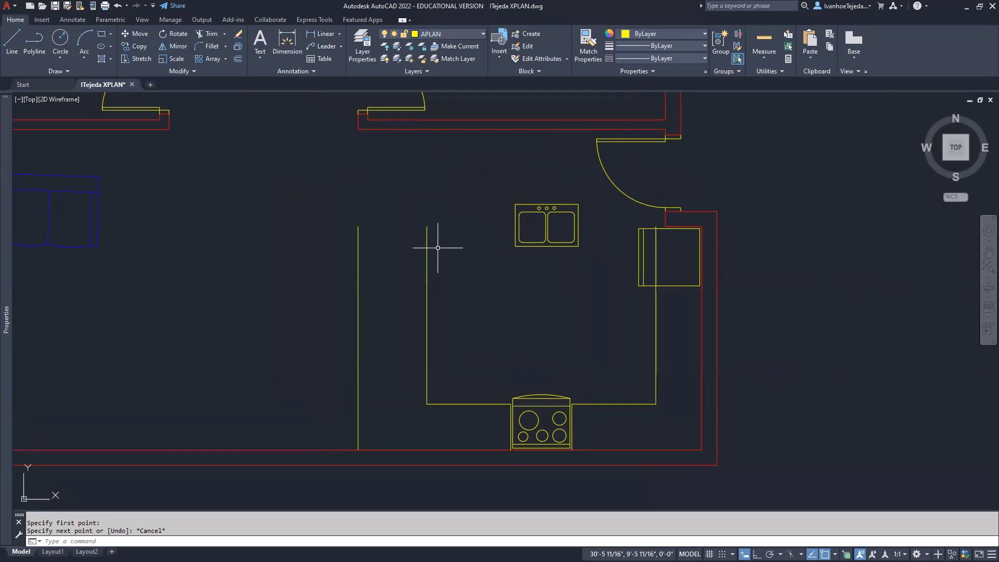
right_click(431, 178)
left_click(439, 183)
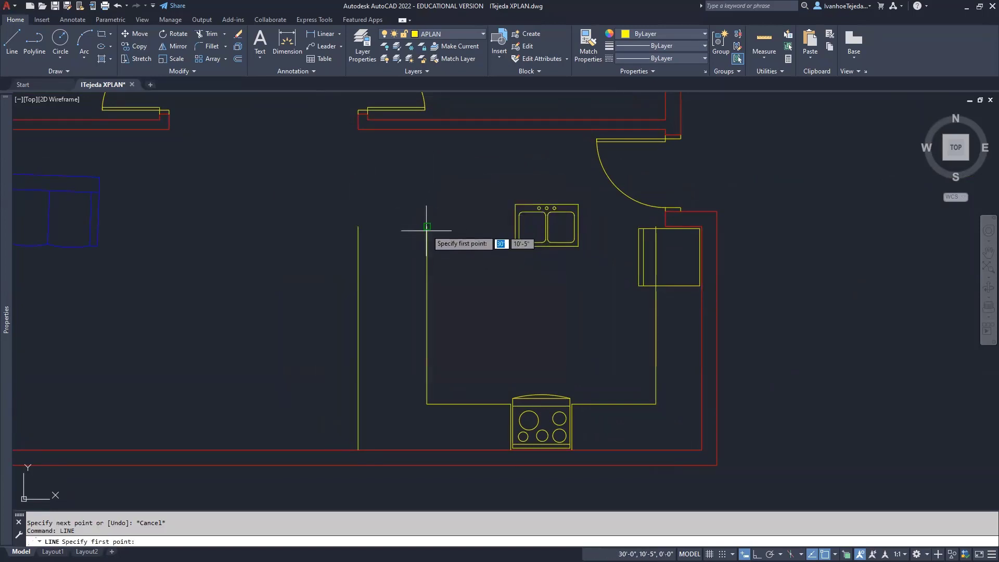
left_click(427, 227)
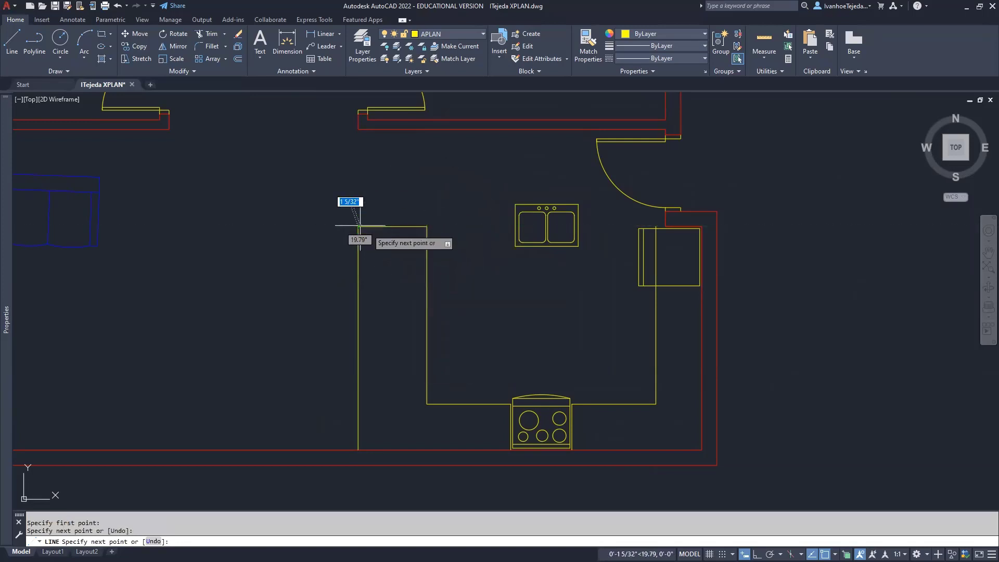
left_click(358, 227)
key("Return")
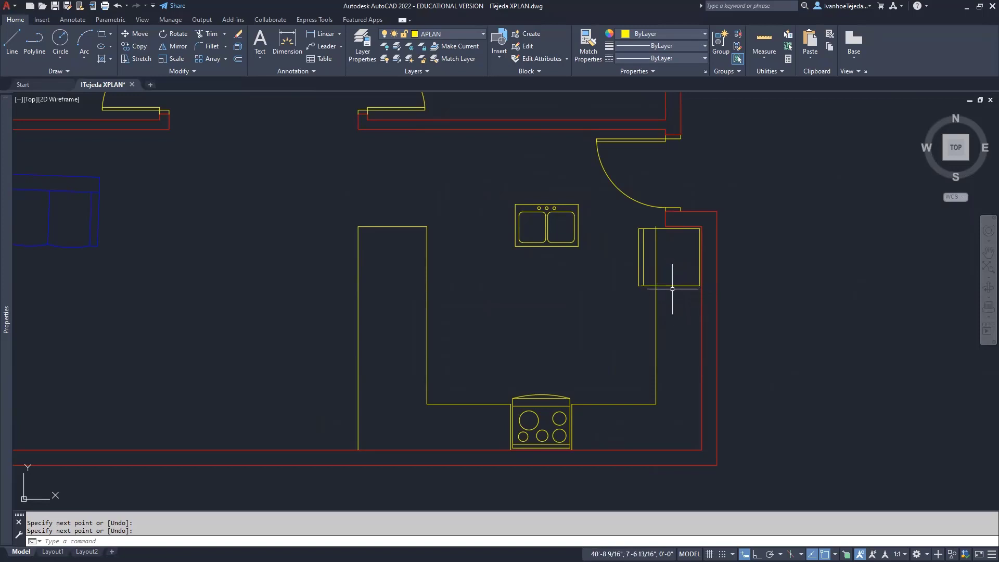
scroll(697, 281, "up", 6)
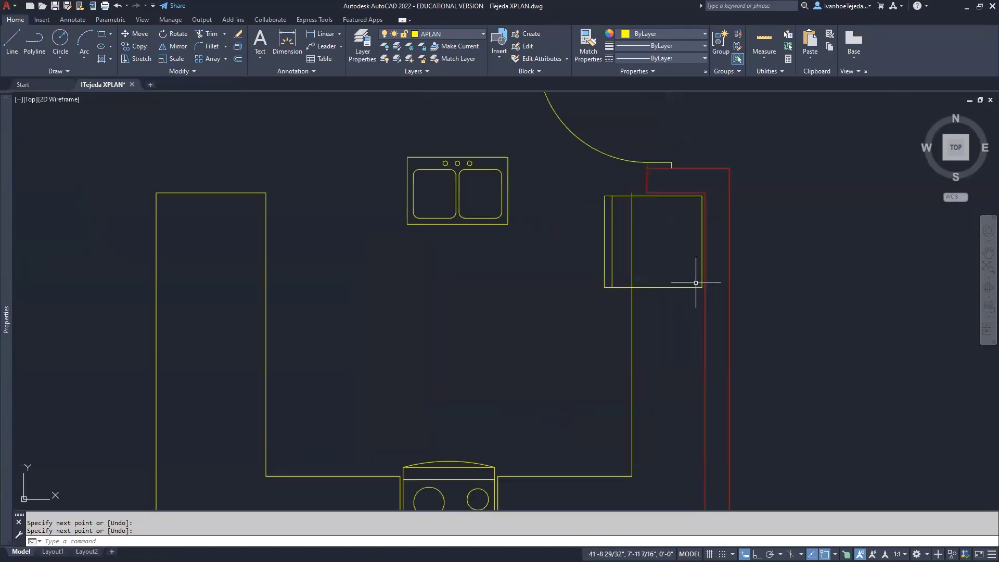
Draw a line starting 1 unit below the fridge corner and ending perpendicular to the red wall
scroll(611, 330, "up", 4)
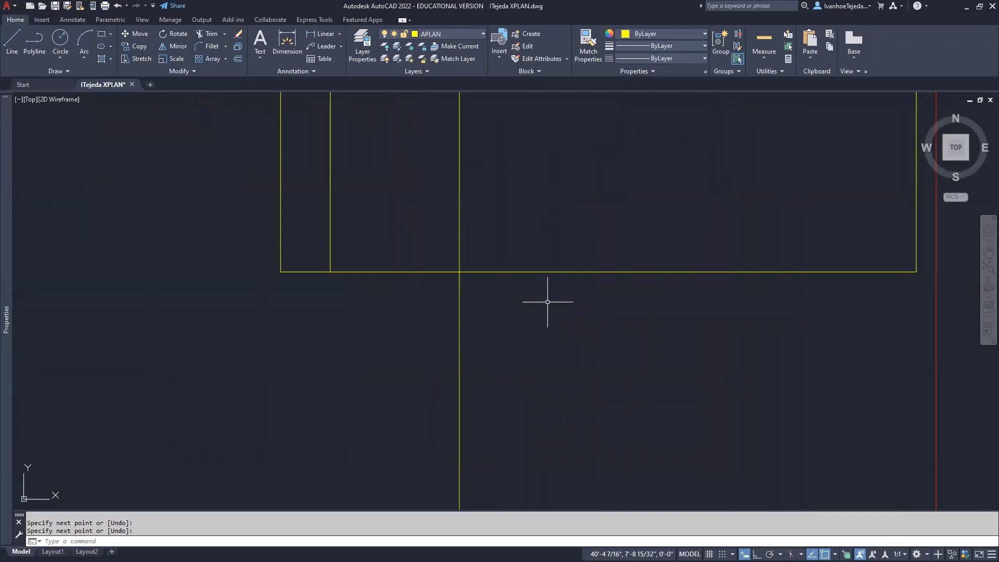
middle_click_drag(546, 302, 449, 314)
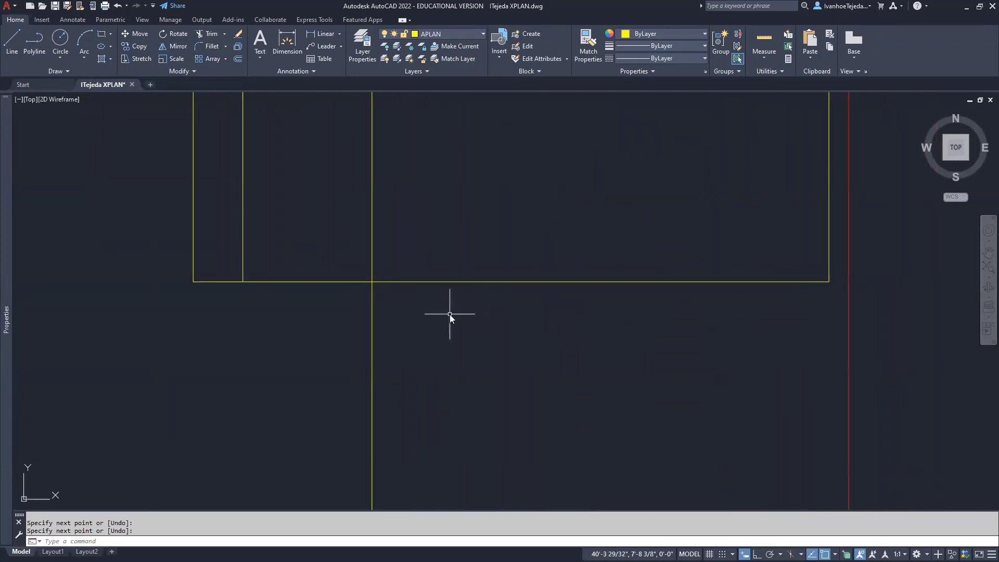
type("l")
key("Return")
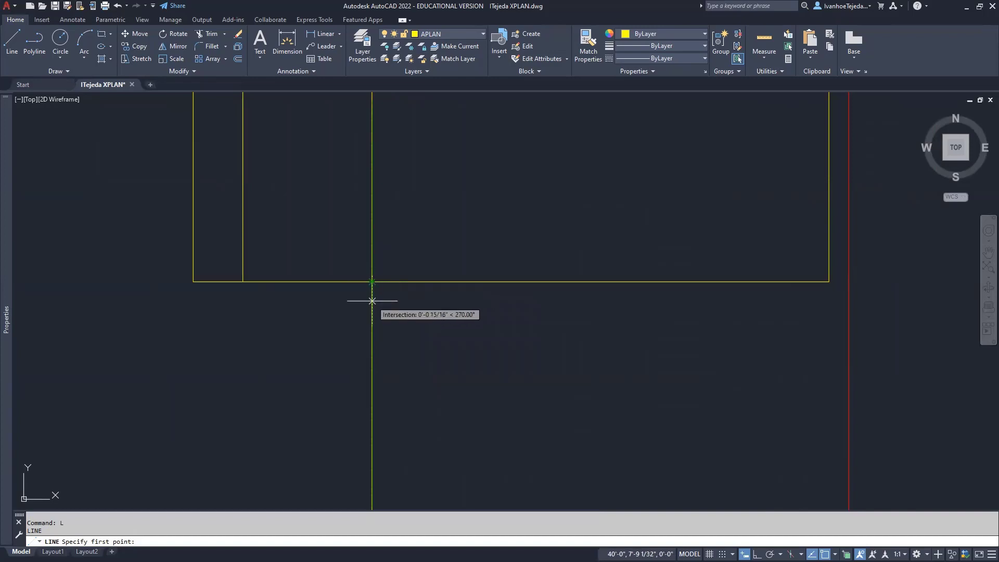
type("1")
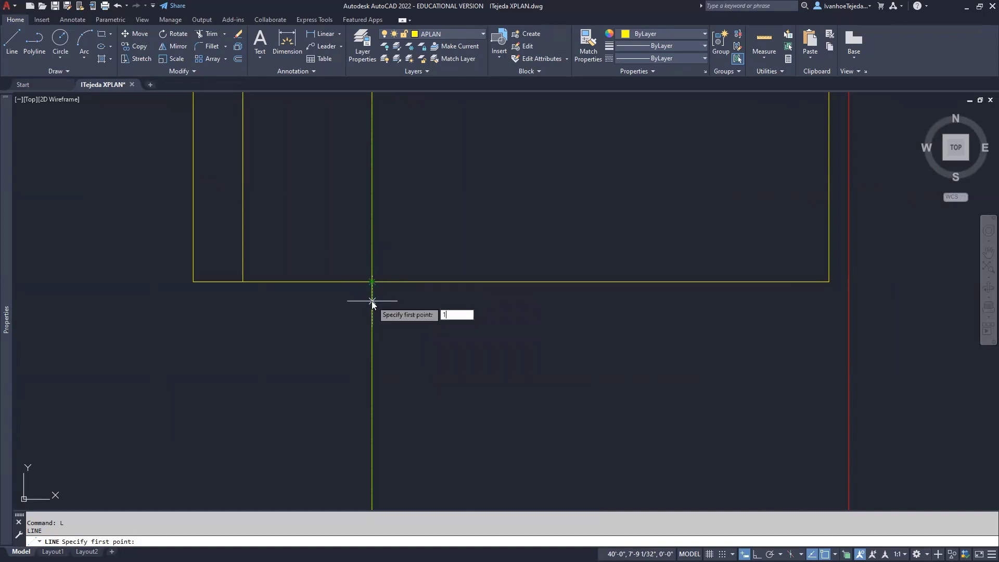
key("Return")
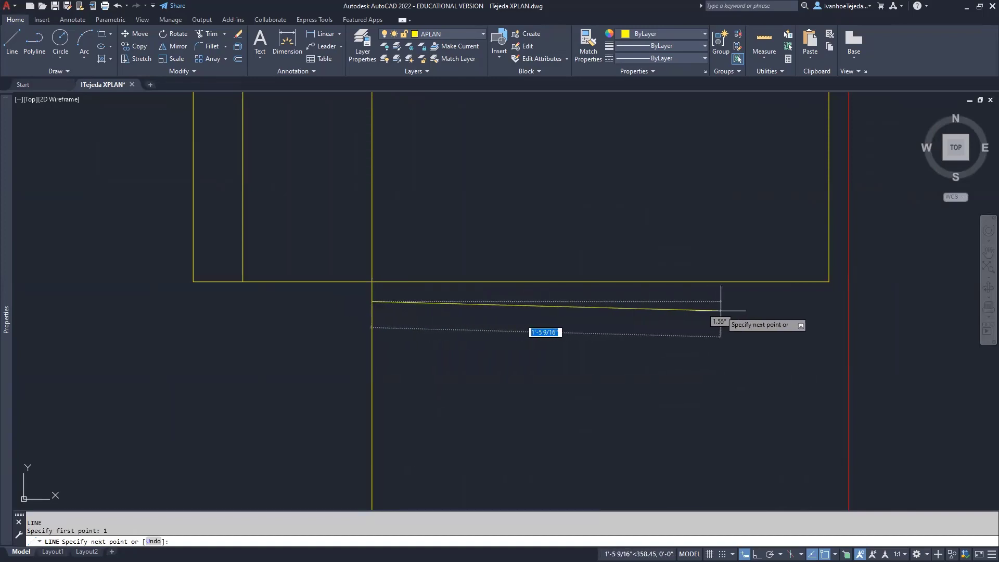
scroll(621, 260, "down", 3)
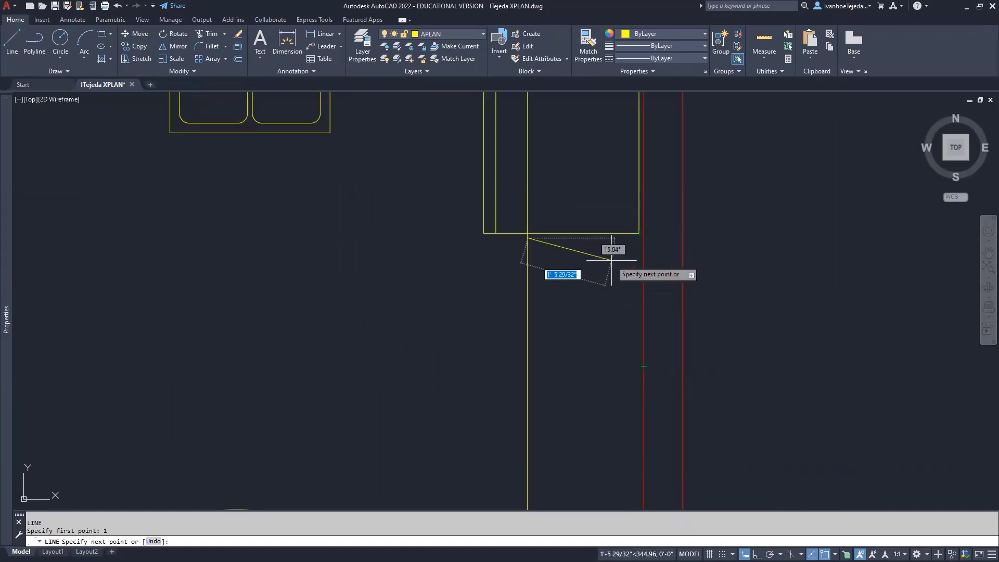
right_click(612, 260, "shift")
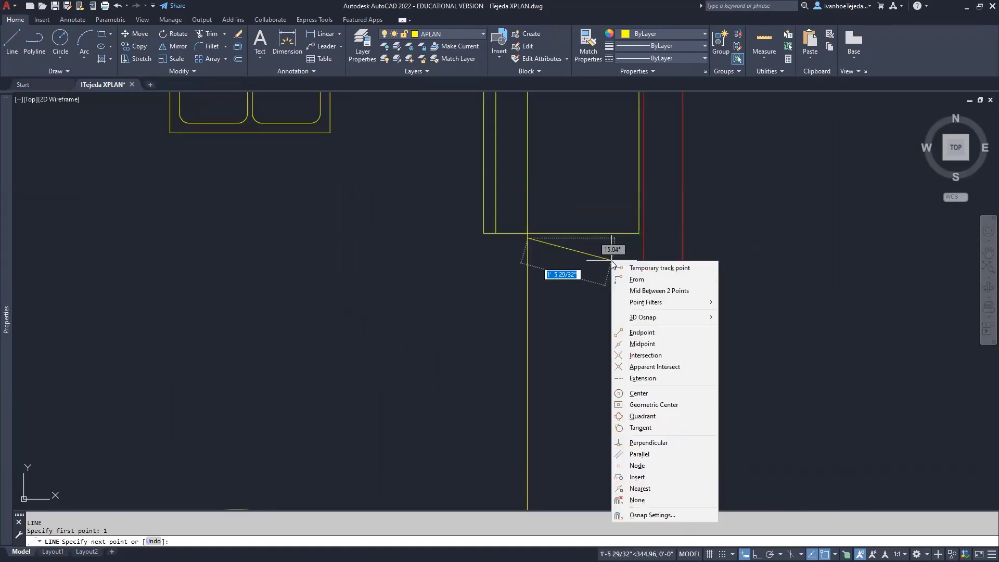
left_click(645, 442)
left_click(643, 282)
key("Escape")
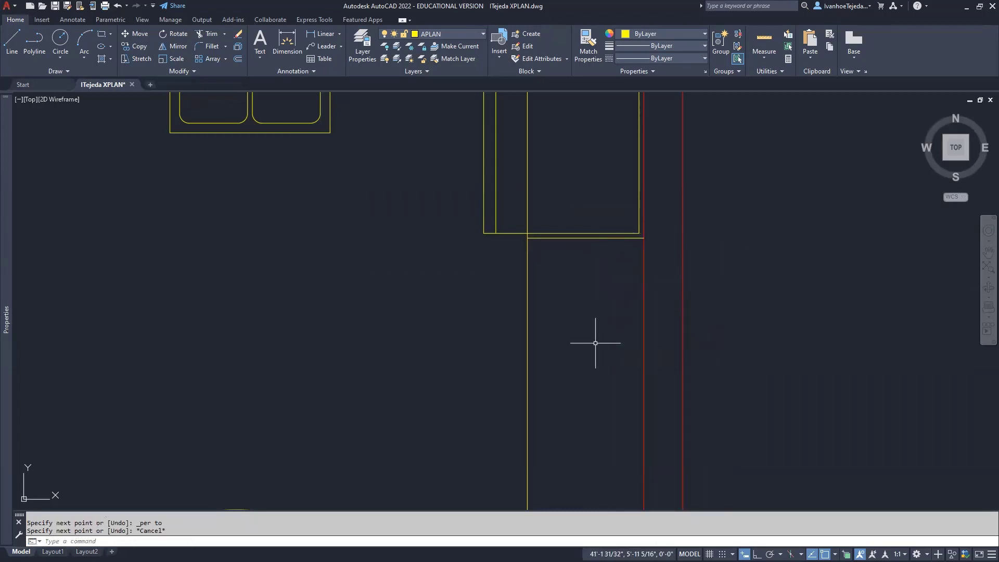
middle_click_drag(561, 268, 577, 347)
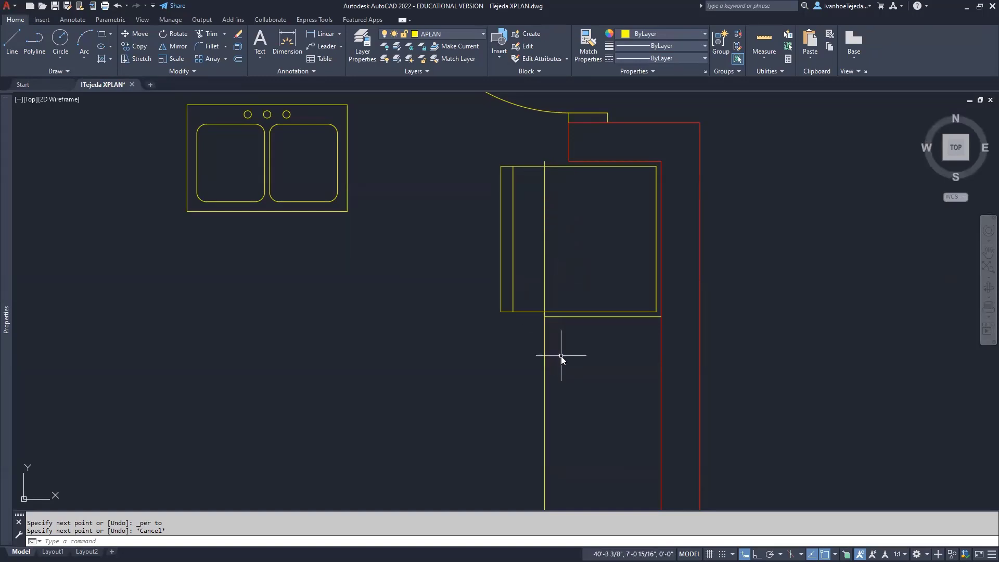
Fillet the vertical counter edge and the new cap line into a square corner
type("F")
key("Return")
left_click(545, 325)
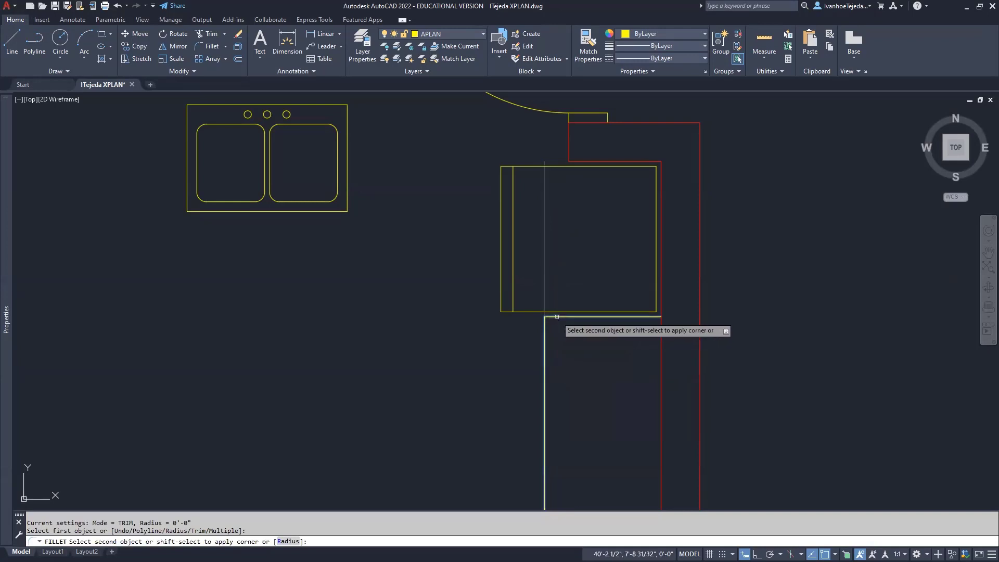
left_click(557, 317)
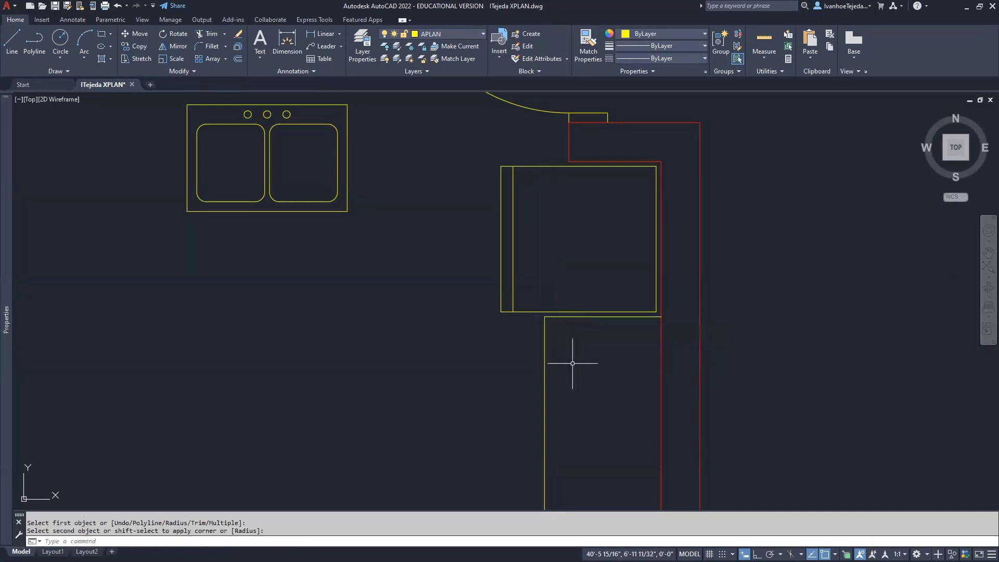
scroll(426, 344, "down", 3)
middle_click_drag(423, 341, 648, 359)
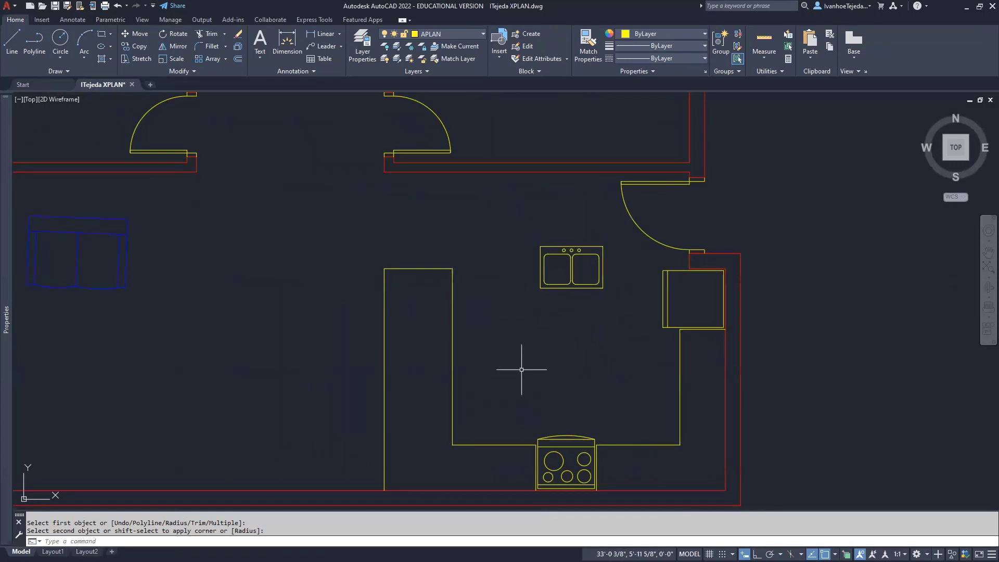
Move the double sink by its bottom midpoint onto the left counter leg
type("M")
key("Return")
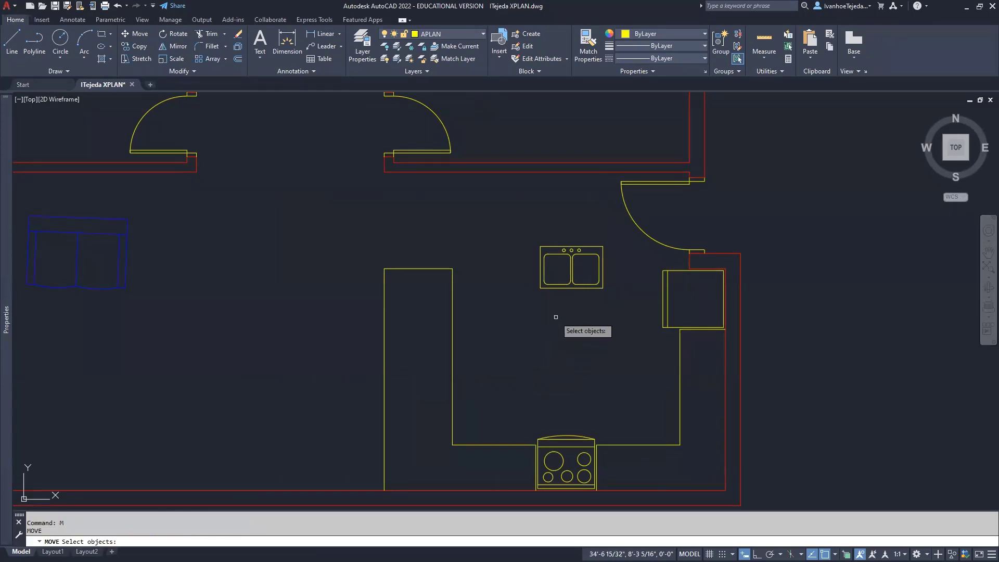
left_click(567, 288)
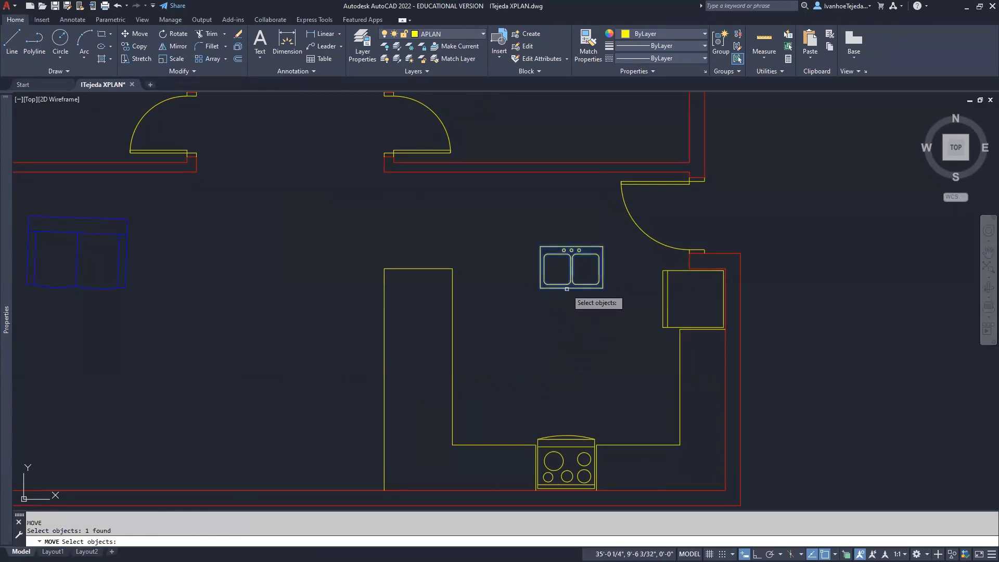
key("Return")
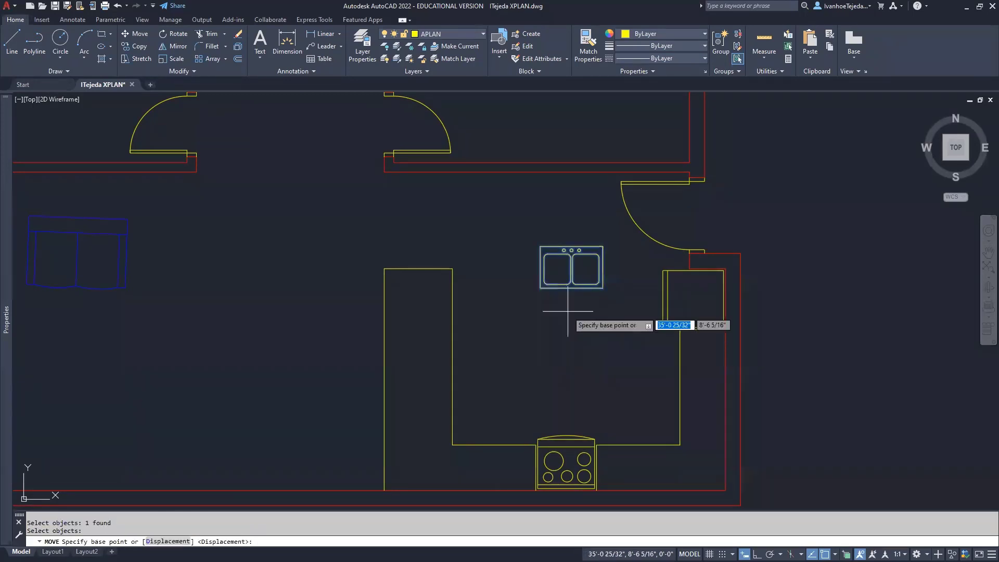
scroll(567, 311, "up", 2)
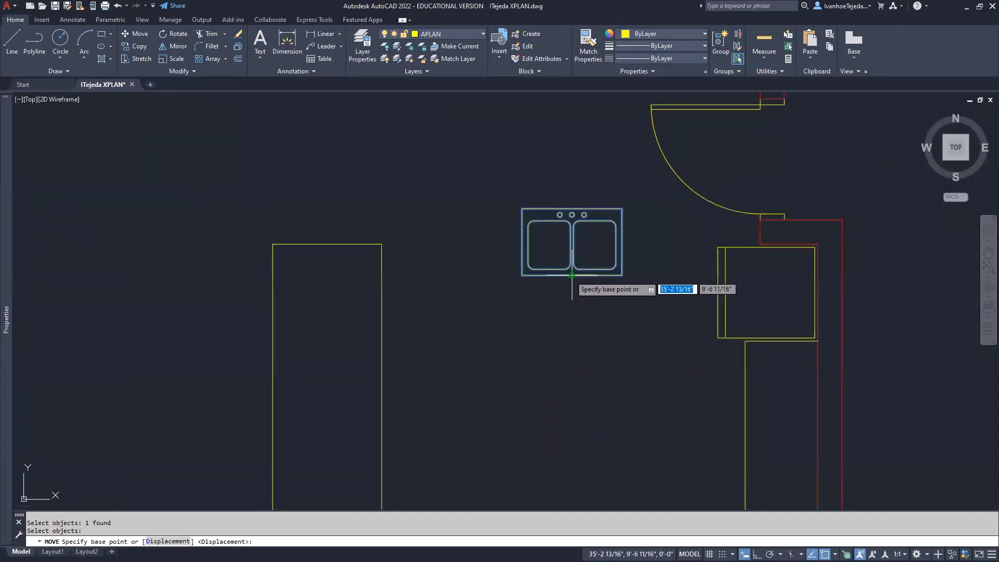
left_click(572, 275)
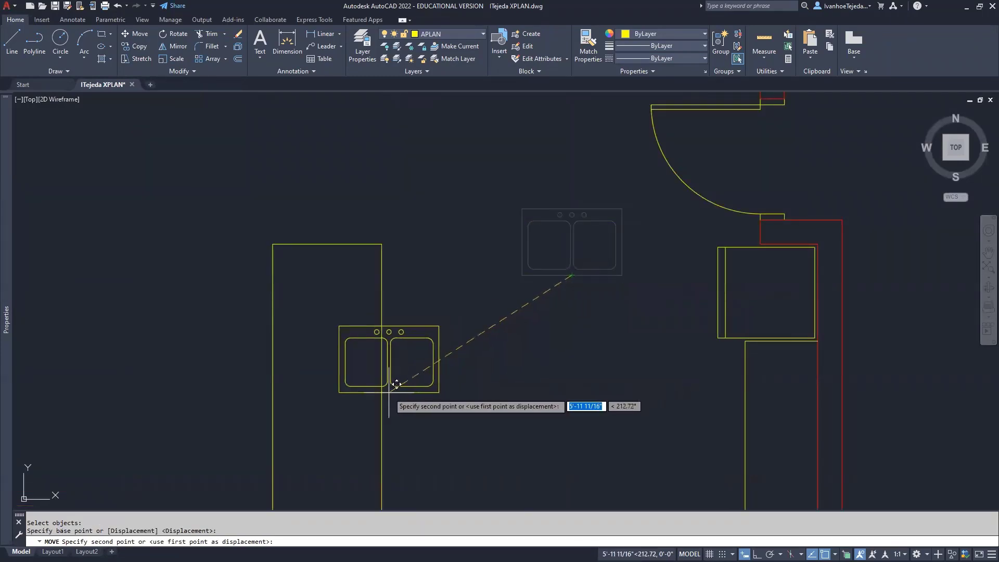
left_click(389, 375)
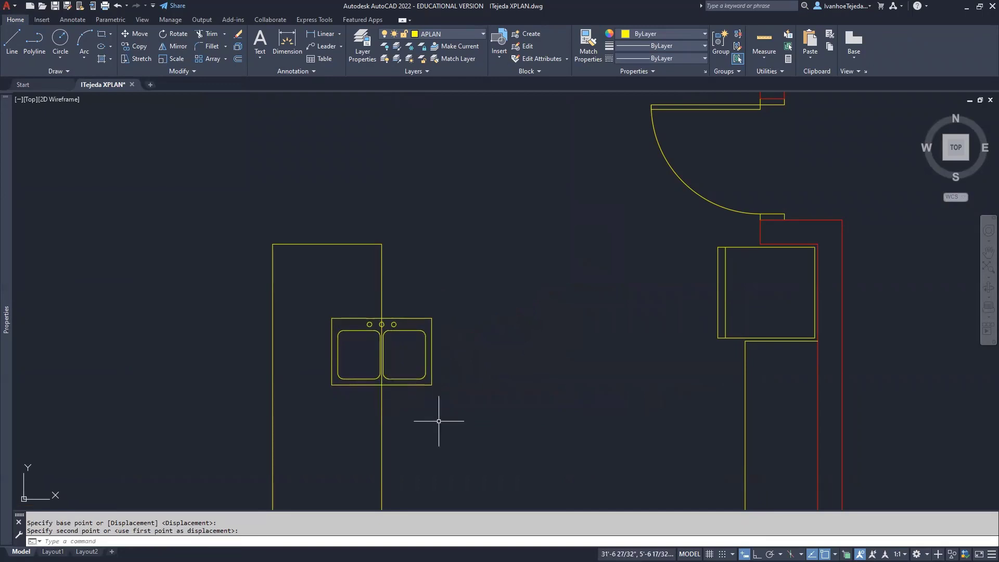
middle_click_drag(402, 408, 560, 374)
scroll(560, 374, "up", 2)
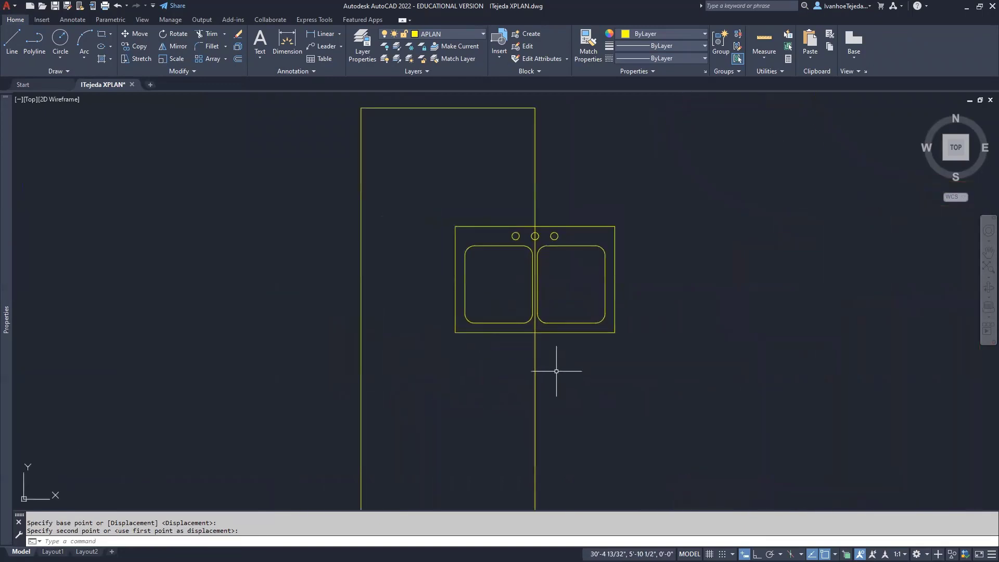
type("ro")
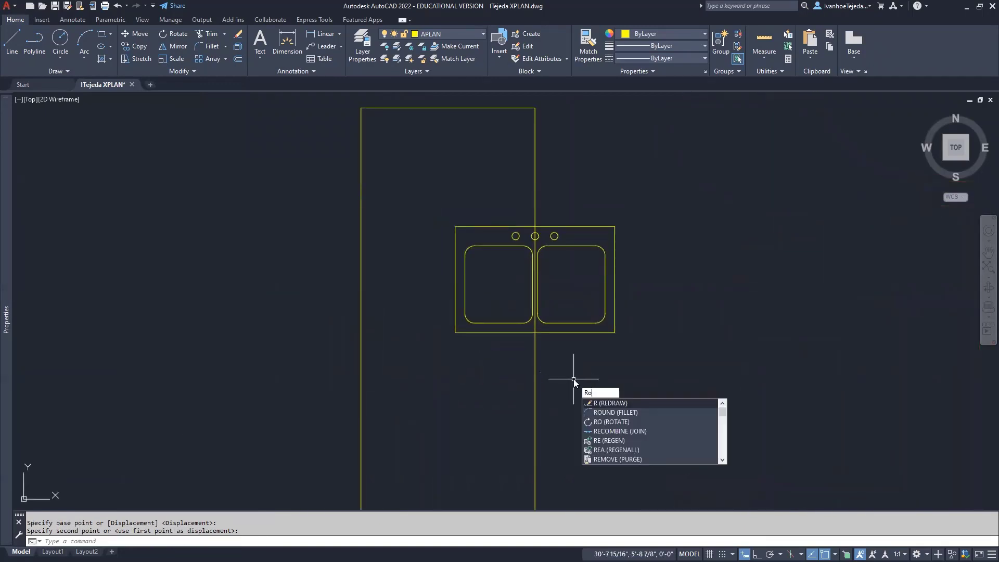
key("Return")
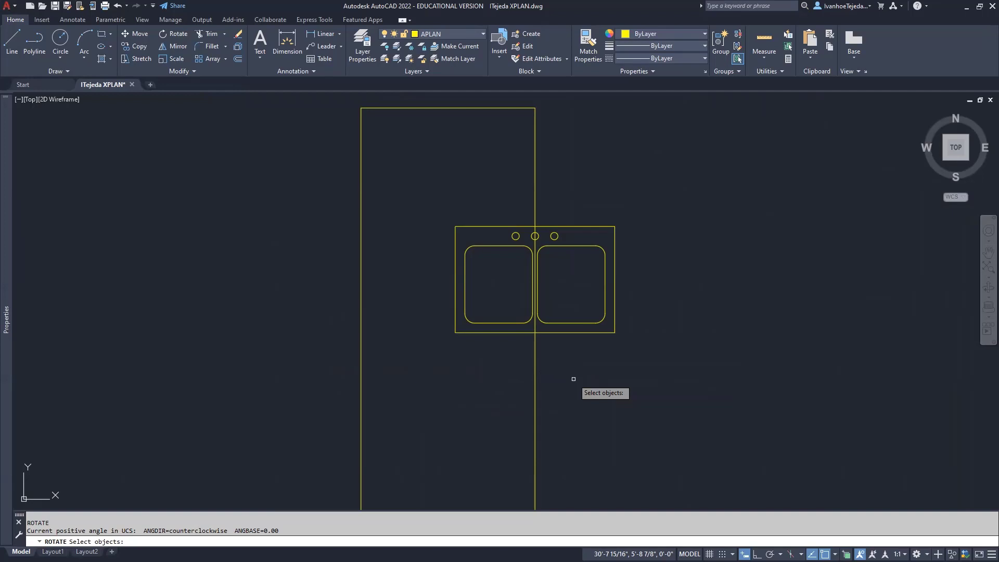
Rotate the sink 90° about its bottom midpoint, reusing the previous selection
type("p")
key("Return")
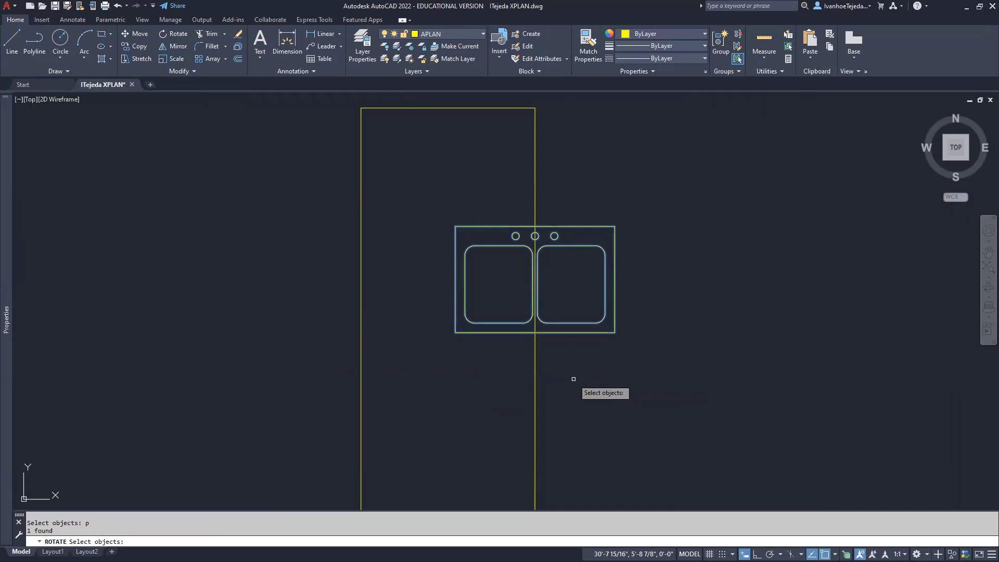
key("Return")
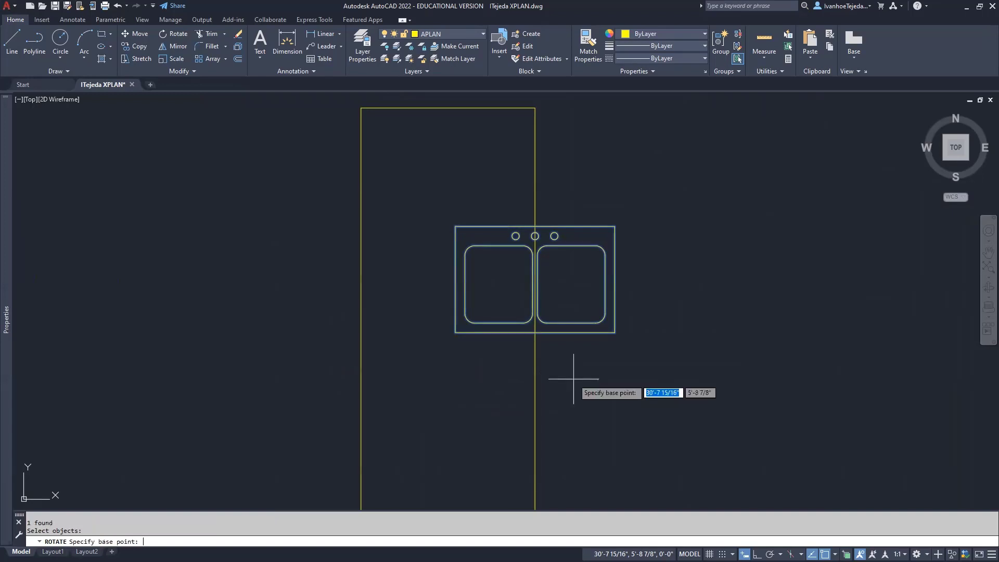
left_click(535, 332)
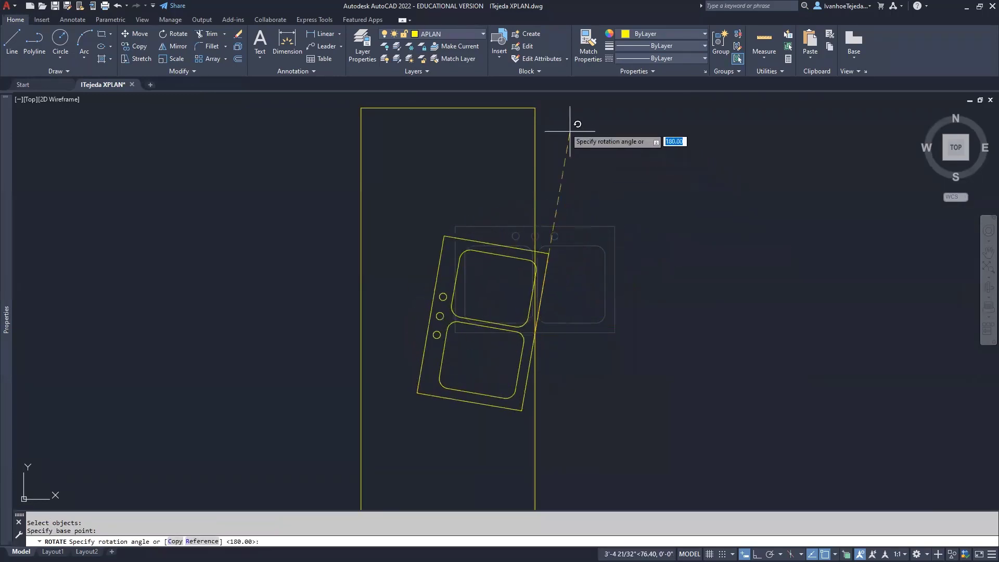
left_click(540, 100)
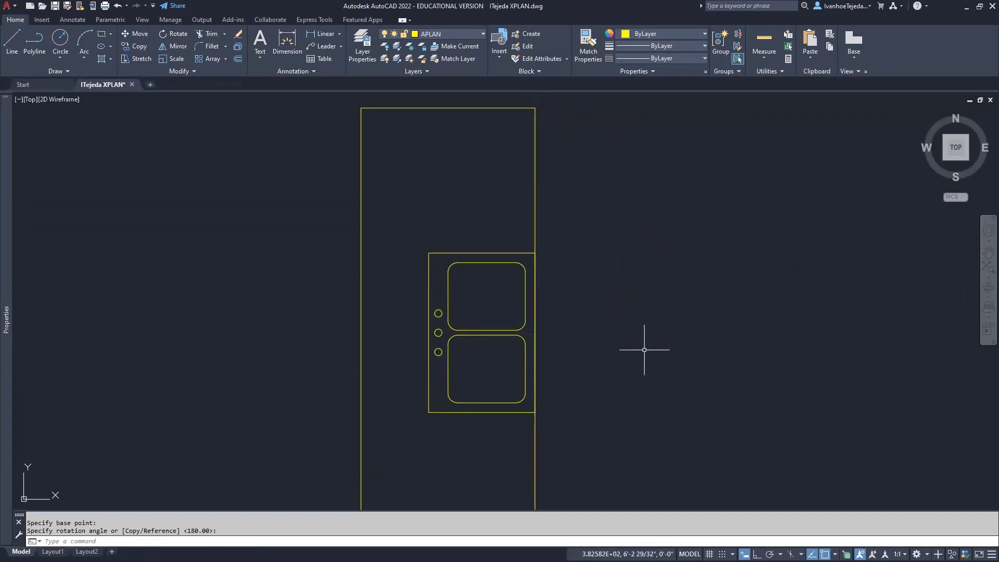
type("m")
key("Return")
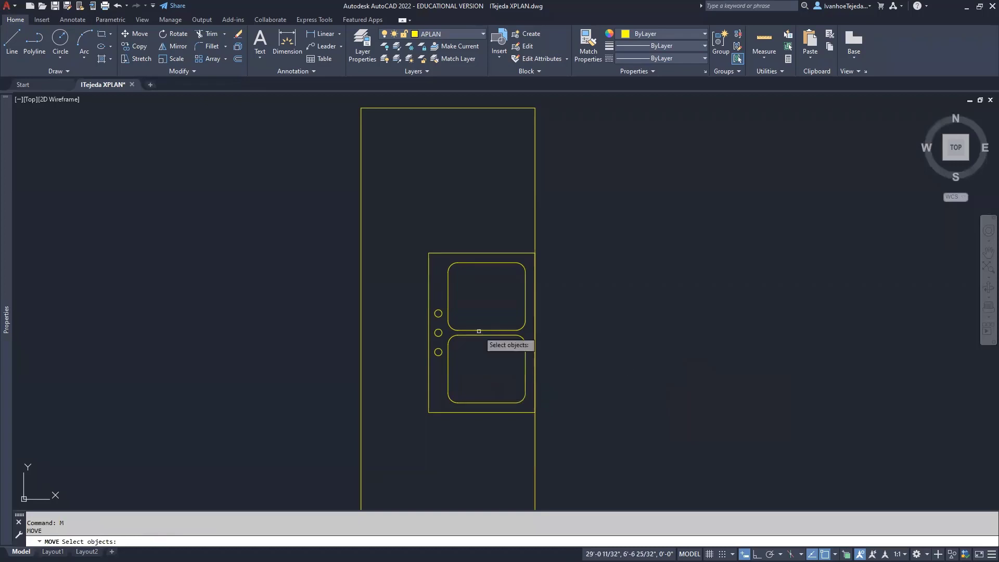
Shift the sink 1 unit left with Ortho on so it sits inside the counter edge
type("p")
key("Return")
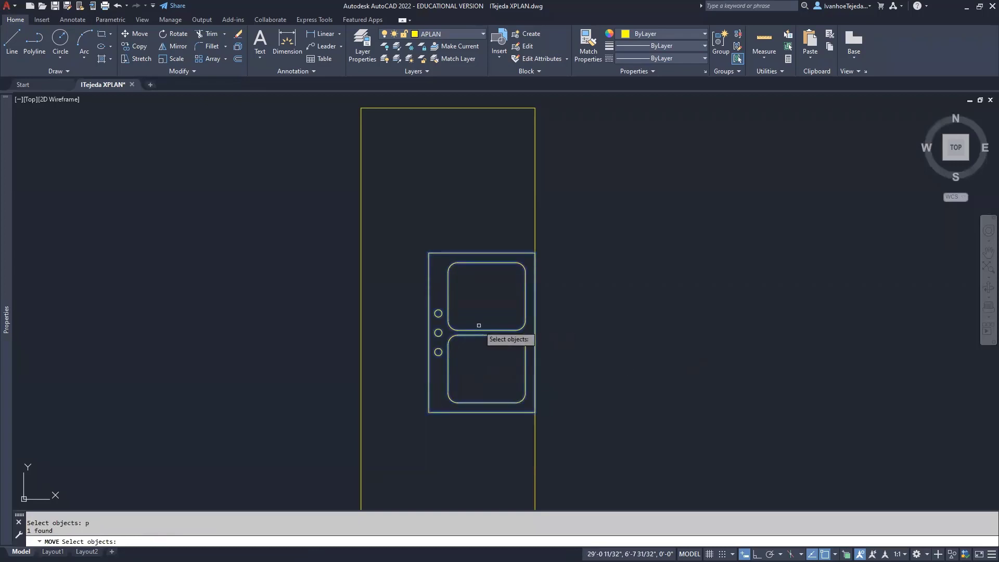
key("Return")
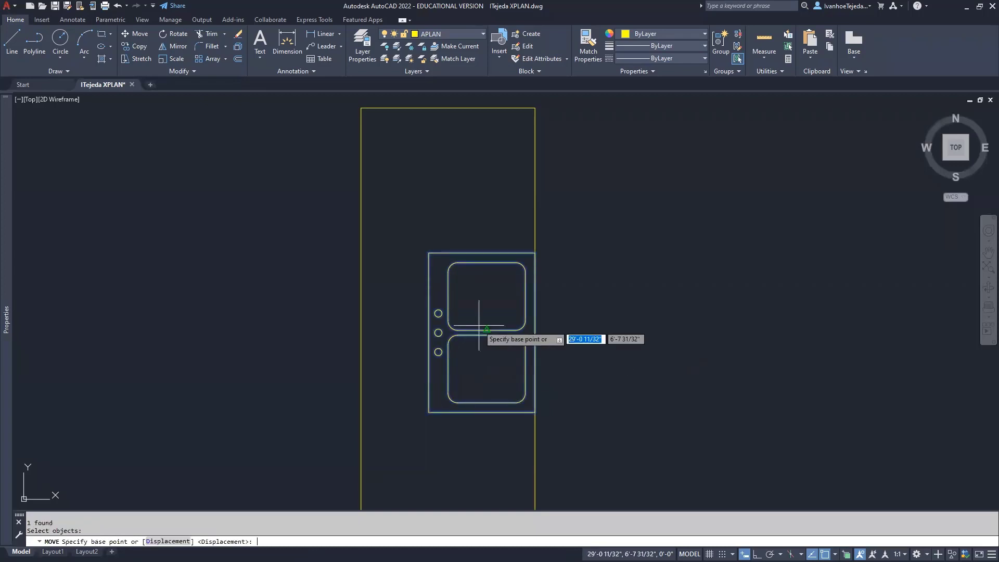
left_click(716, 309)
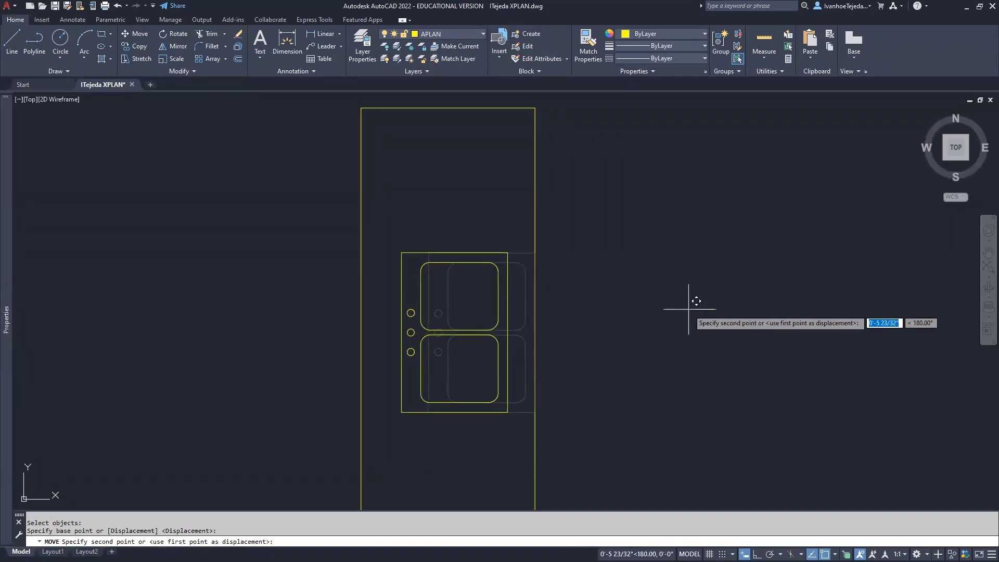
key("F8")
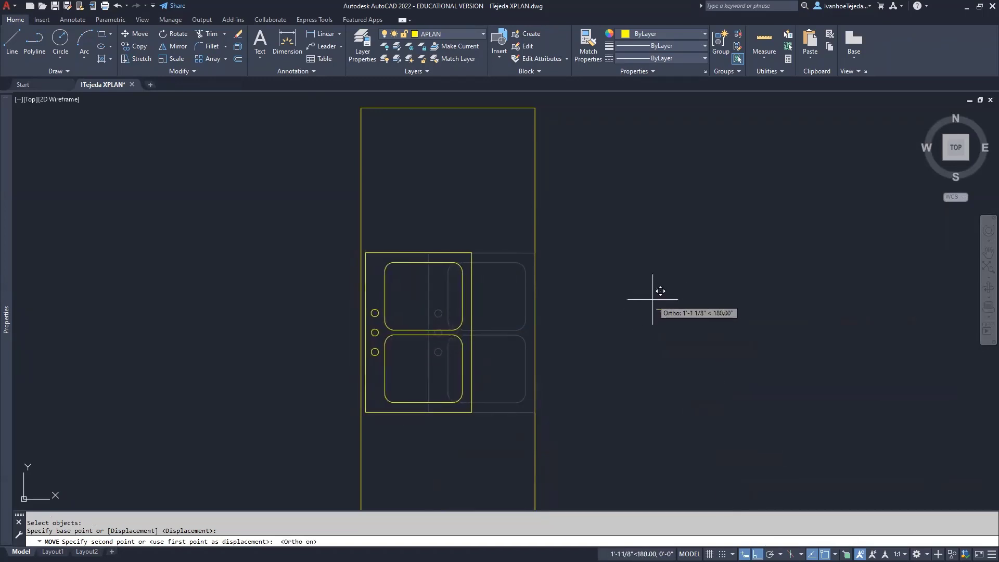
type("1")
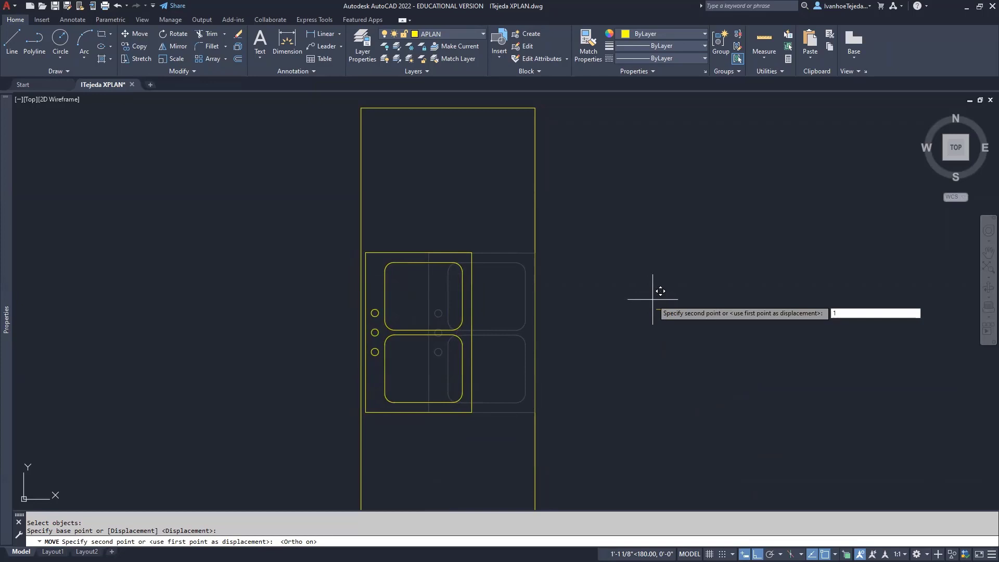
key("Return")
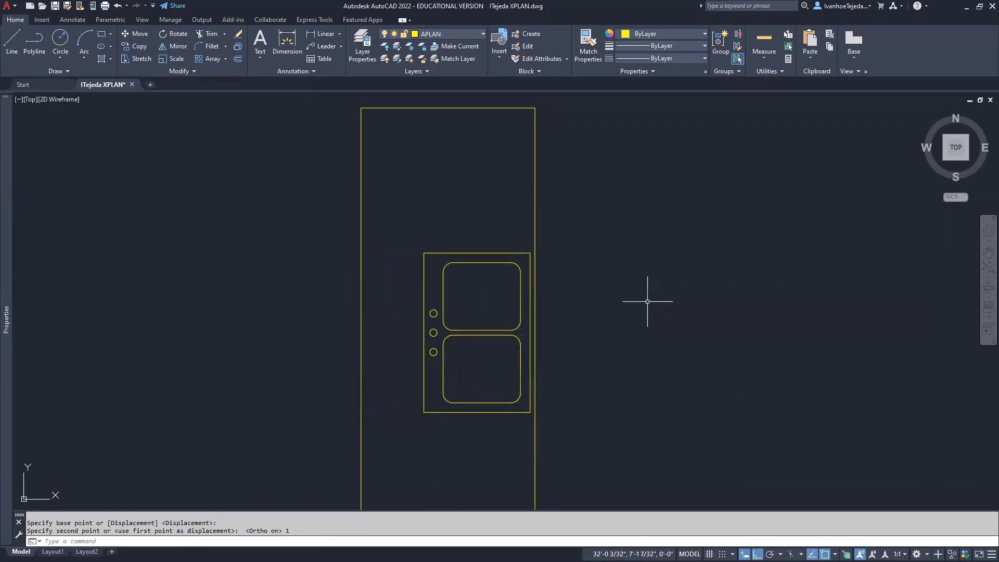
scroll(603, 323, "down", 3)
middle_click_drag(664, 334, 542, 299)
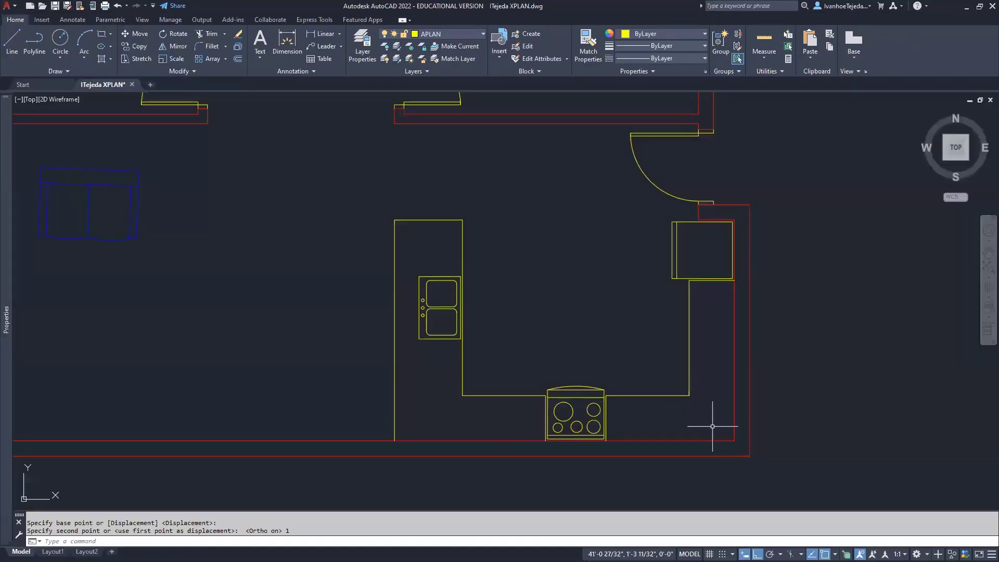
Offset the right counter's inner edge by 1'12 to make a parallel copy to its right
middle_click_drag(702, 417, 654, 384)
scroll(637, 383, "up", 2)
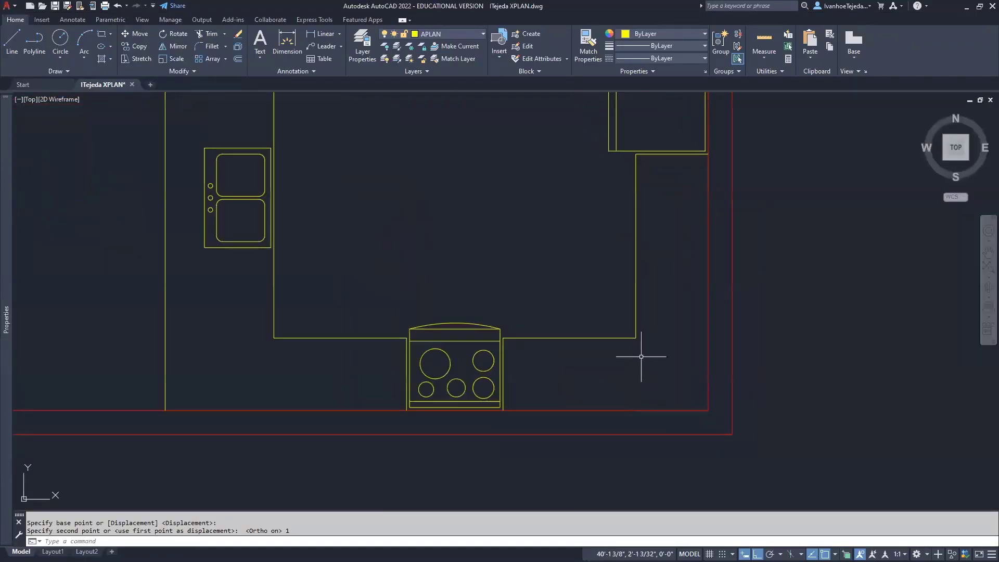
scroll(635, 364, "up", 1)
type("o")
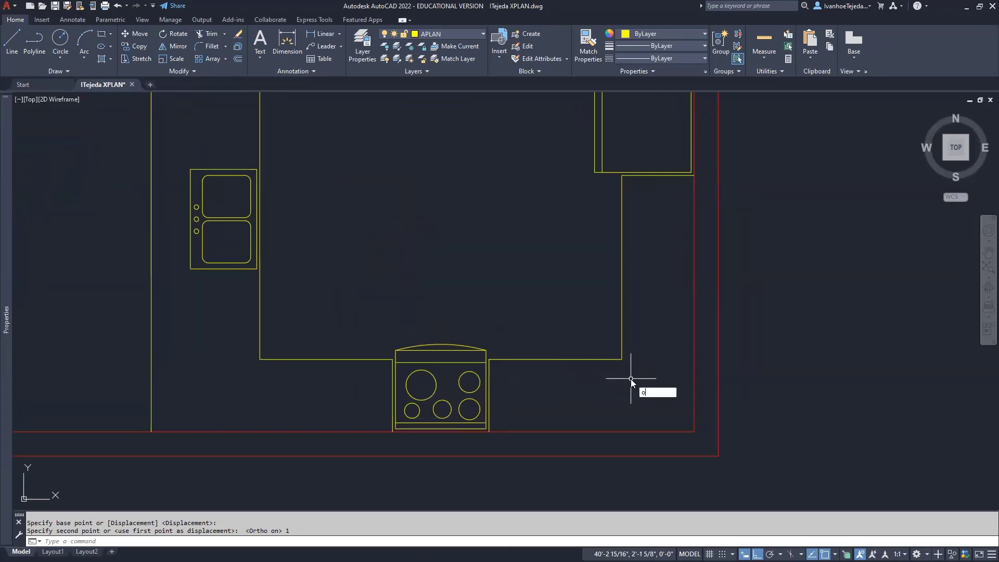
key("Return")
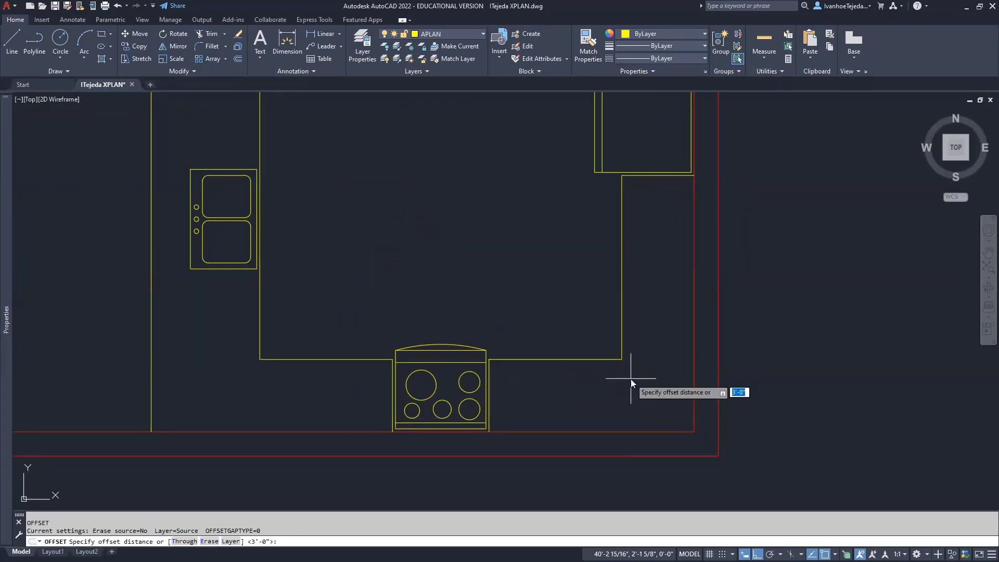
type("1'")
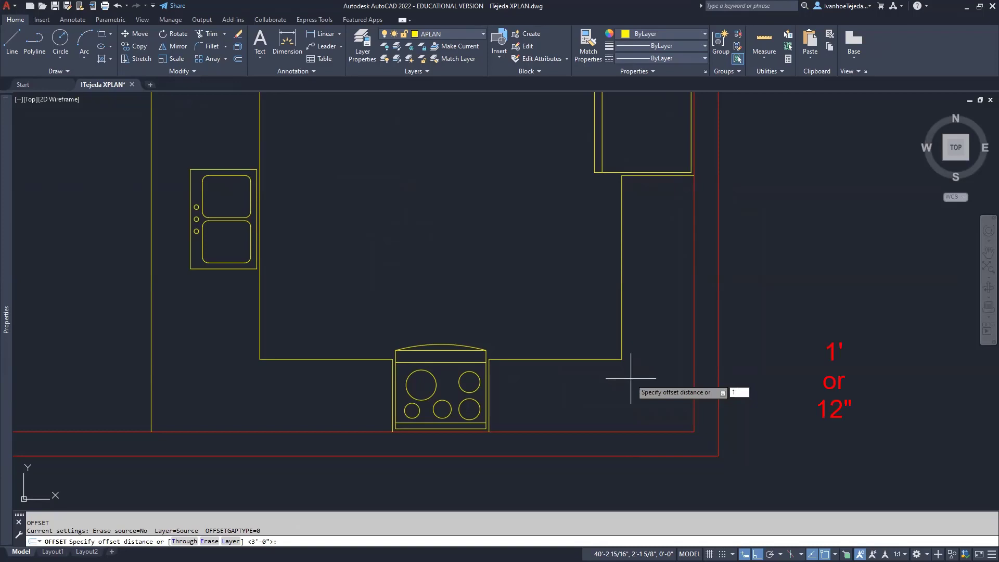
type("12")
key("Return")
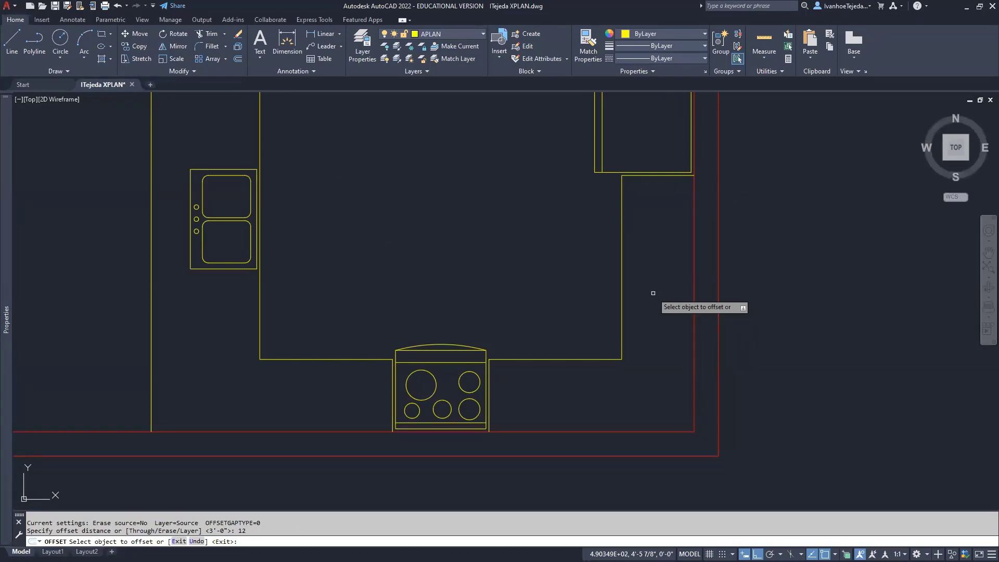
left_click(621, 280)
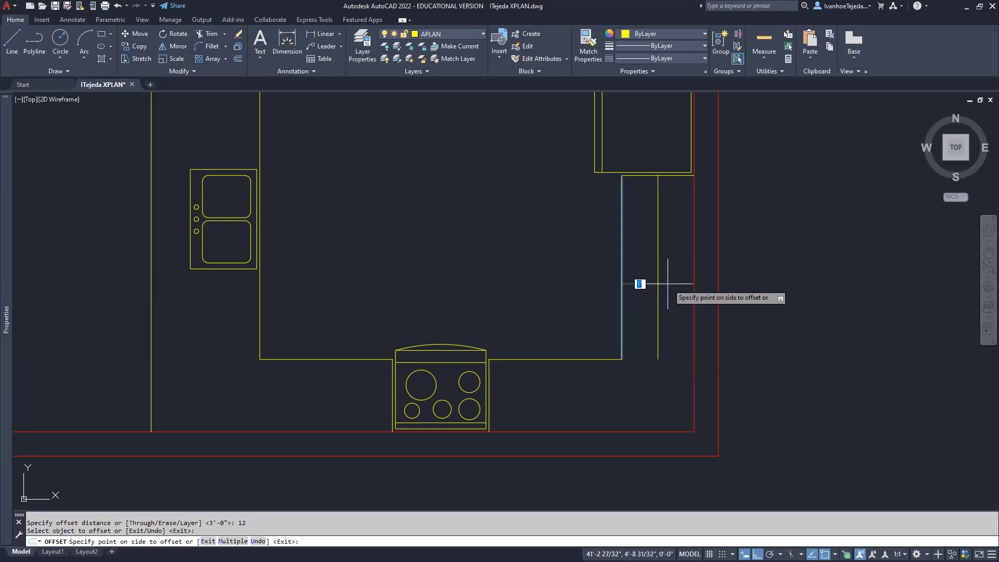
left_click(666, 284)
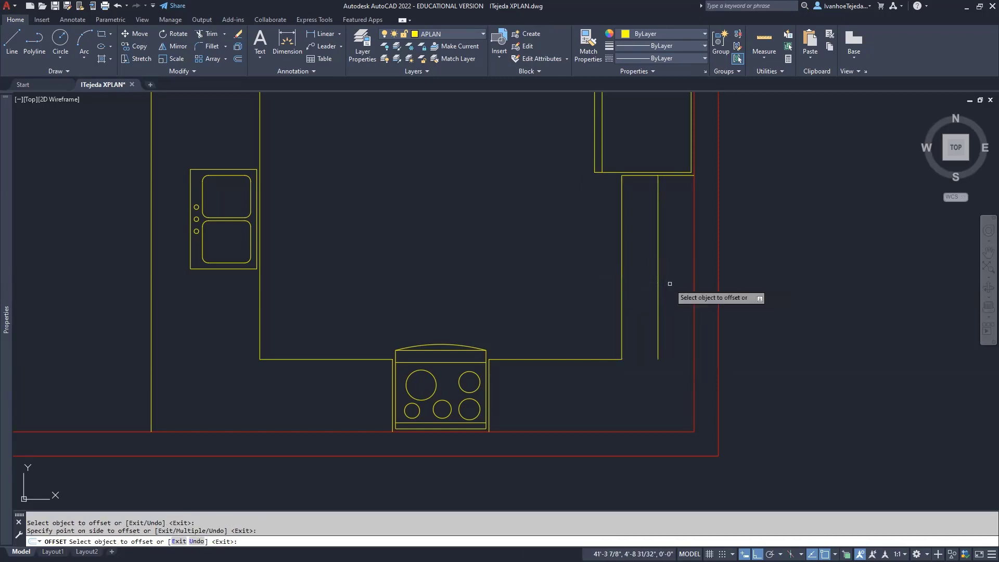
Offset the counter edges on both sides of the stove downward by the same distance
left_click(569, 359)
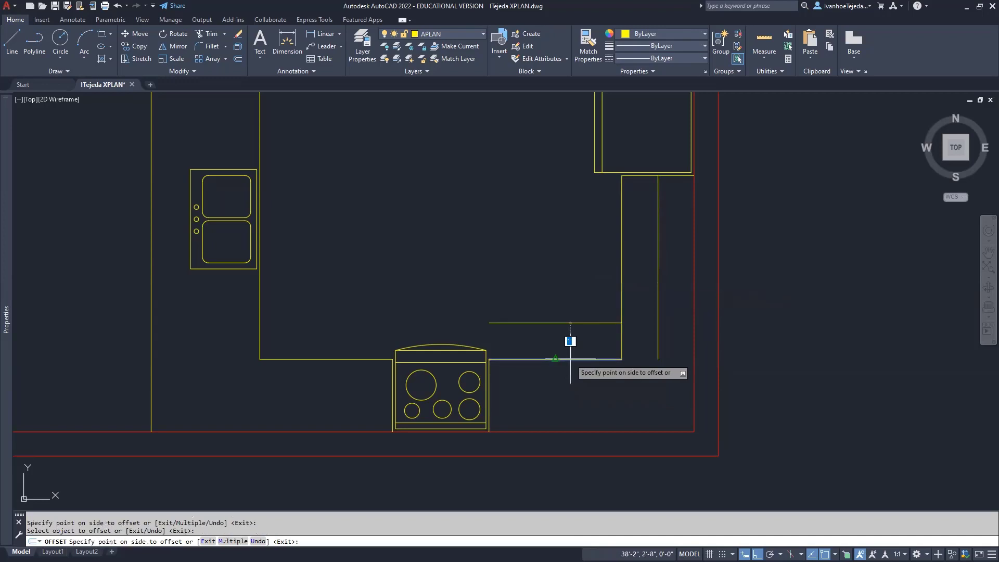
left_click(566, 398)
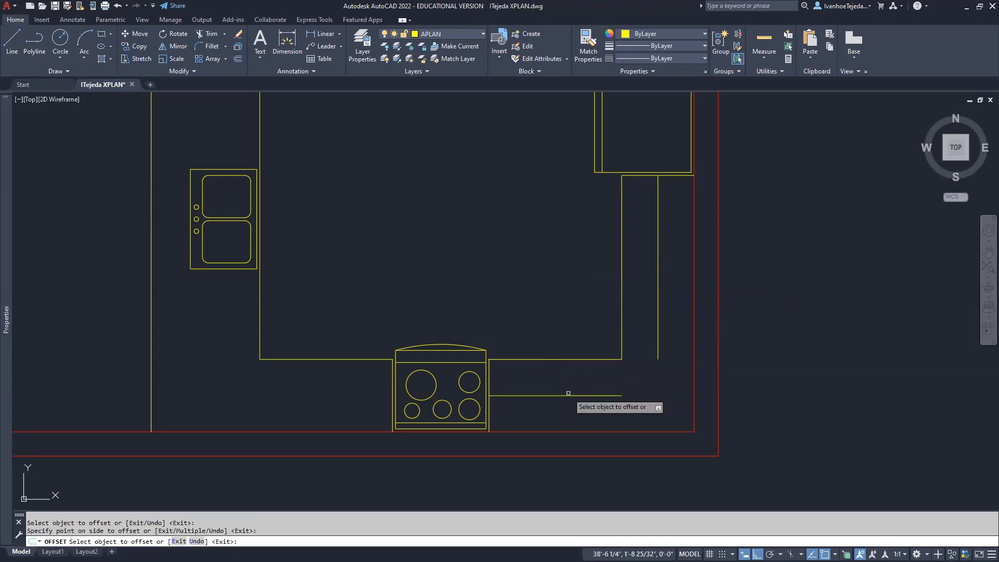
left_click(355, 360)
left_click(349, 390)
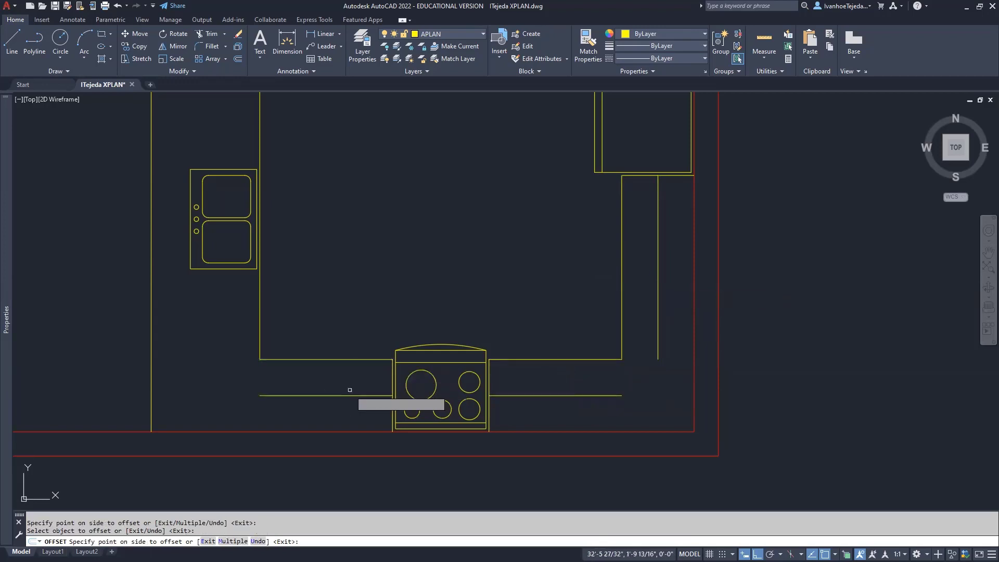
right_click(368, 297)
left_click(390, 303)
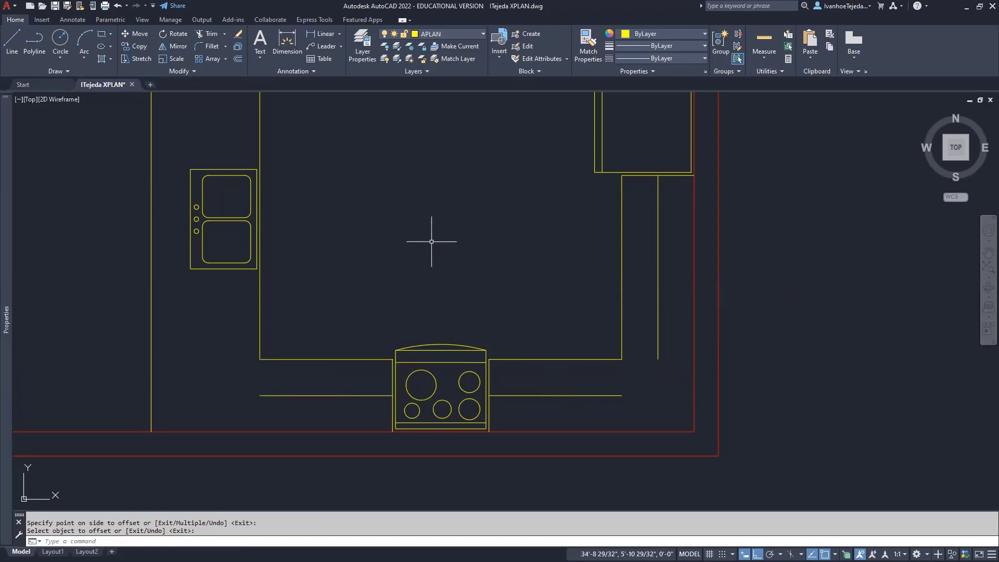
right_click(431, 242)
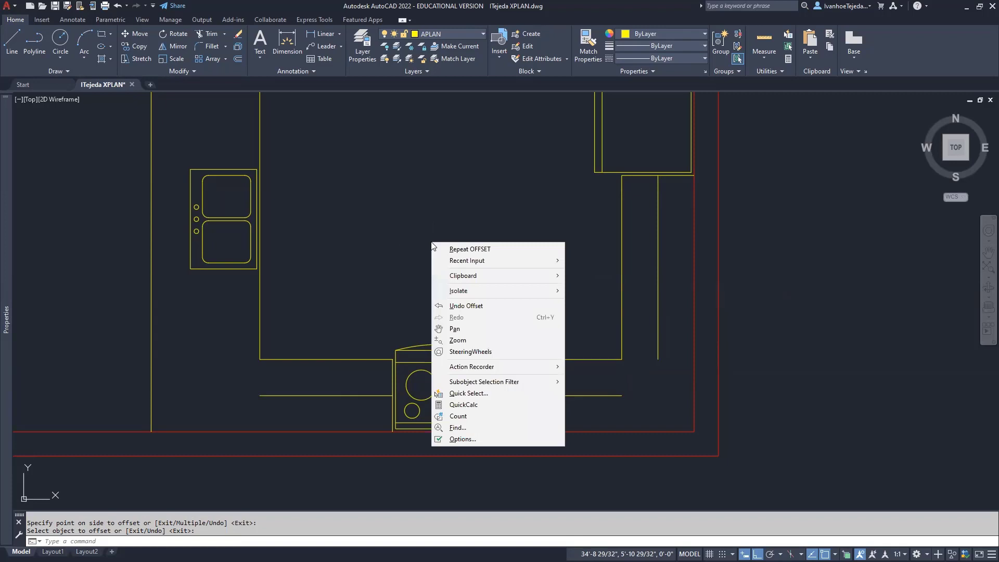
mouse_move(459, 263)
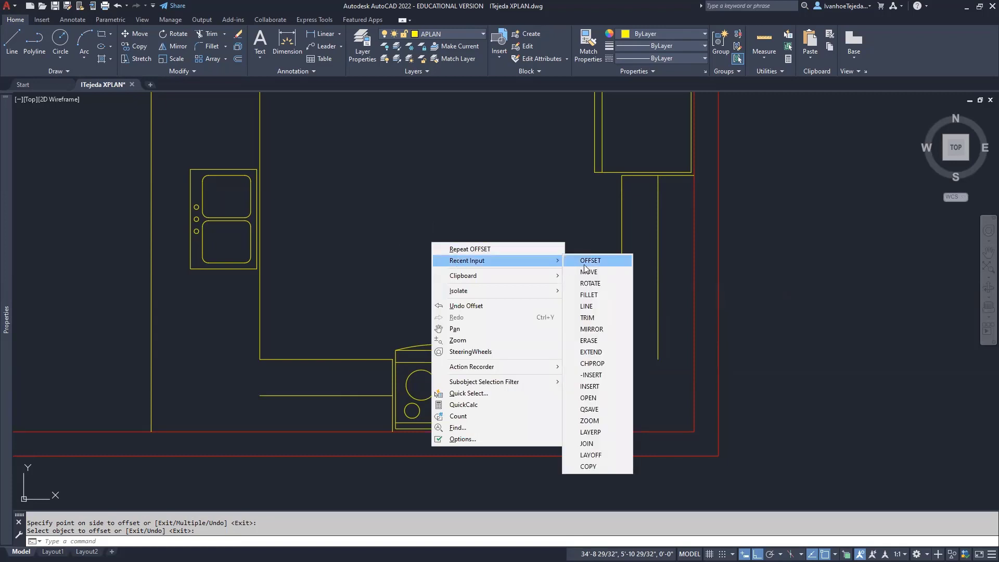
Fillet the inner line right of the stove with the vertical inner line into a corner
left_click(589, 294)
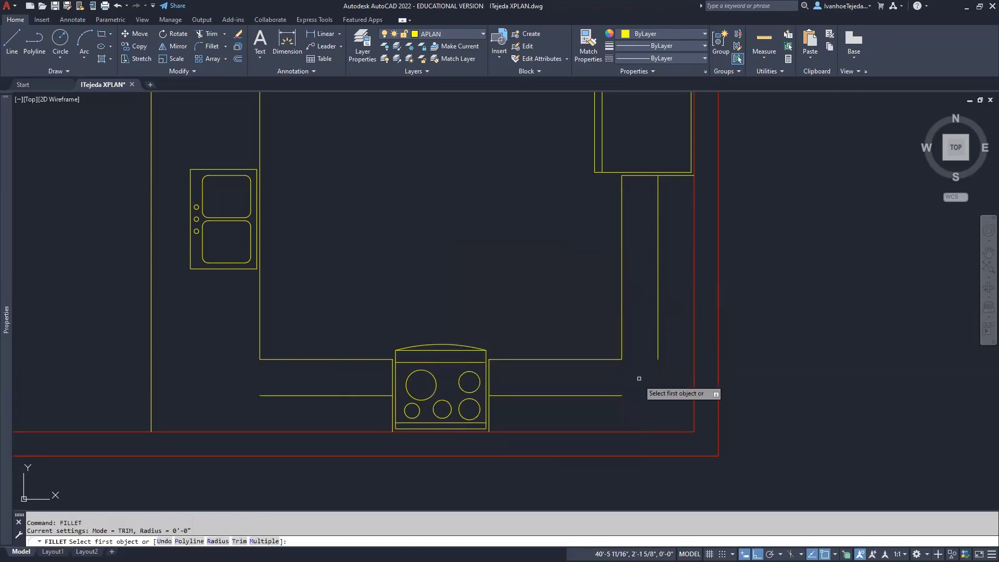
left_click(618, 396)
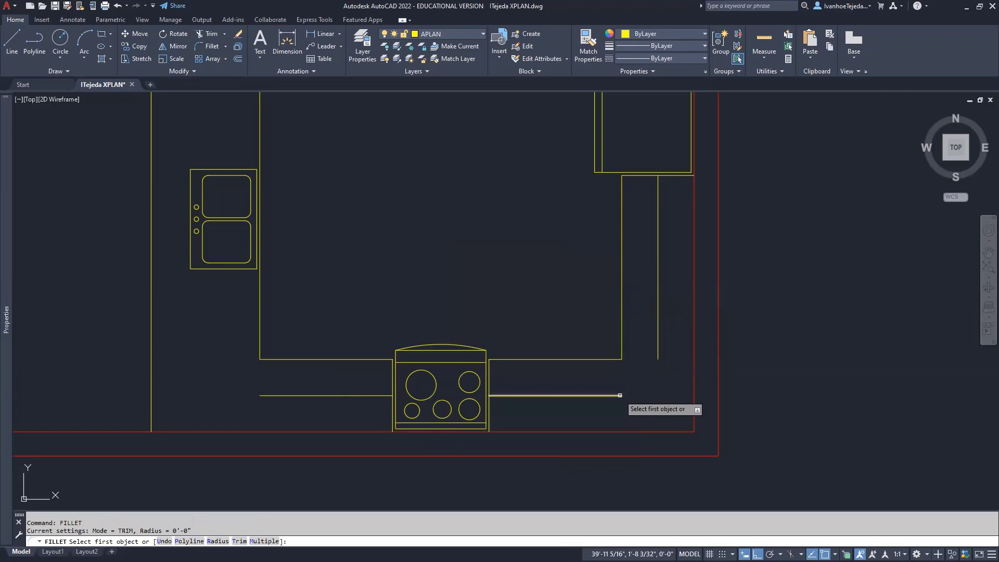
left_click(656, 353)
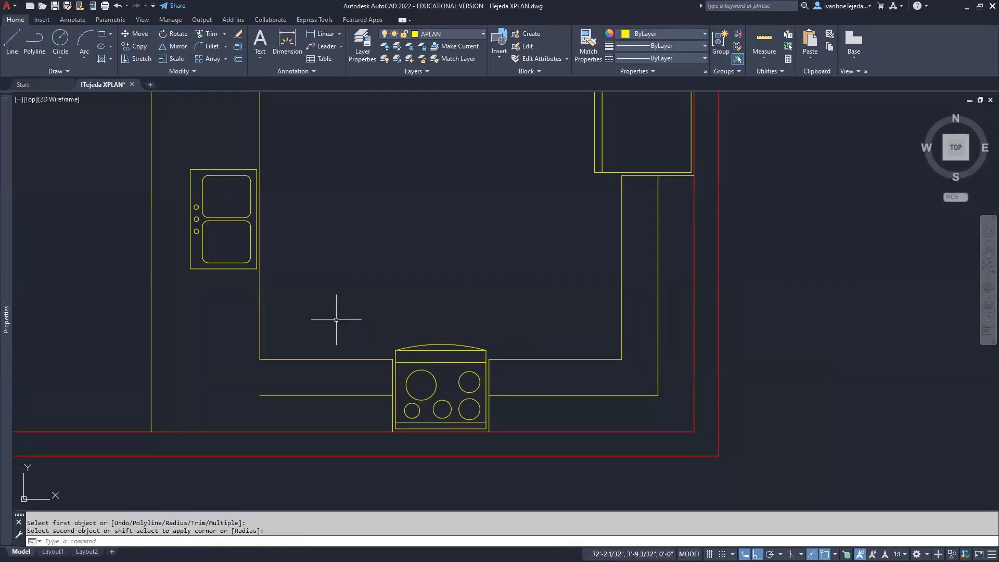
Draw a vertical line from the left inner line's end down to the wall
type("L")
key("Return")
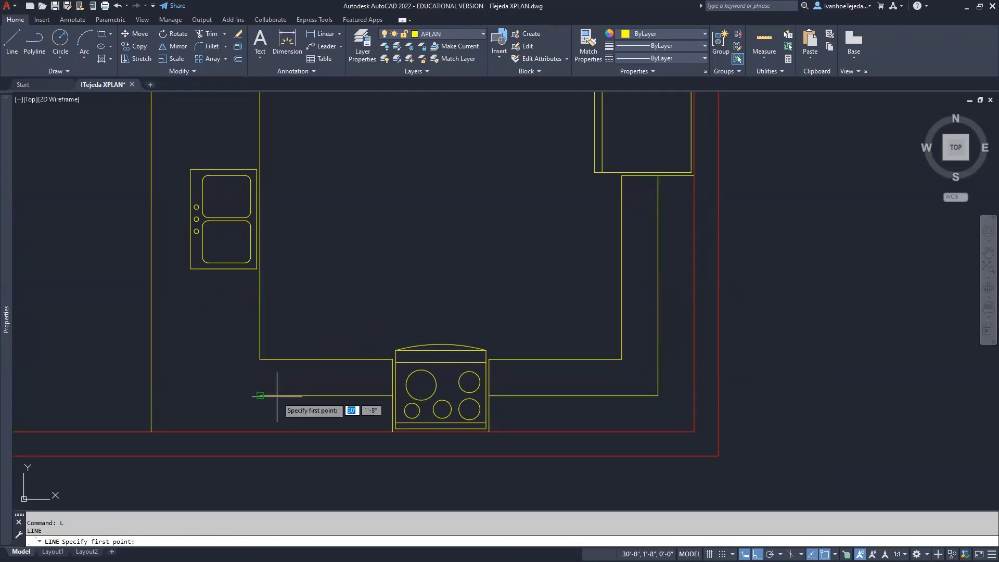
left_click(260, 395)
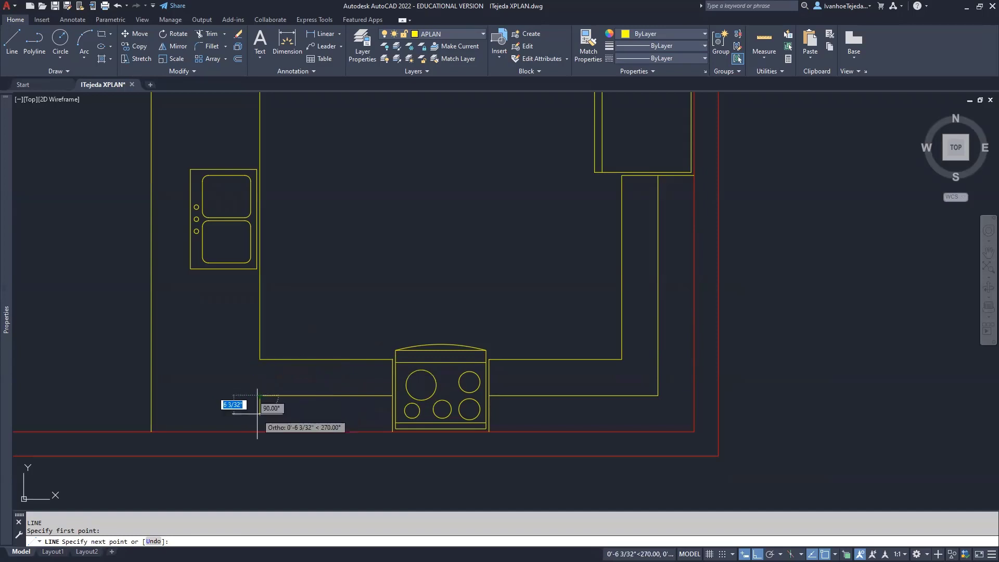
scroll(257, 413, "up", 3)
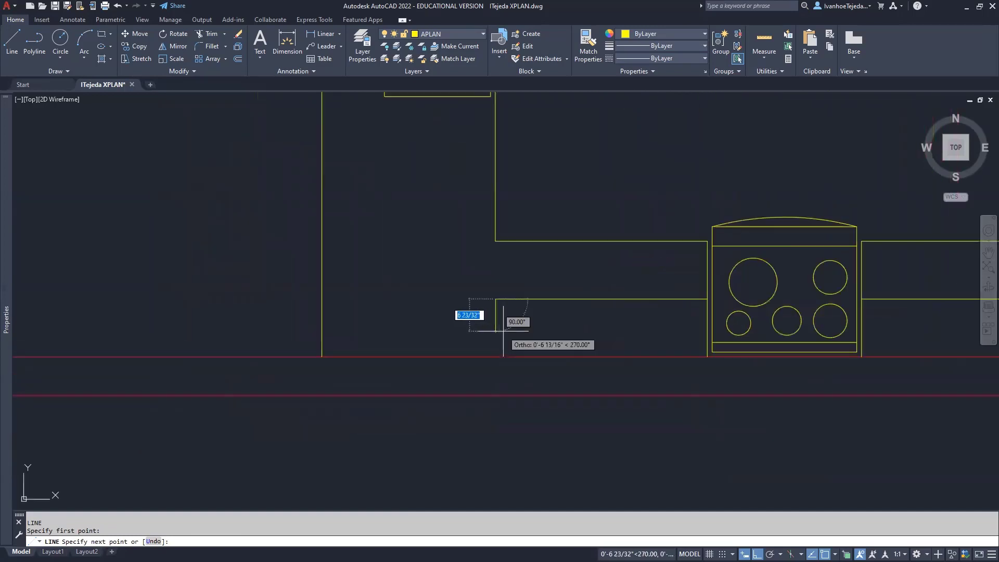
scroll(503, 331, "up", 2)
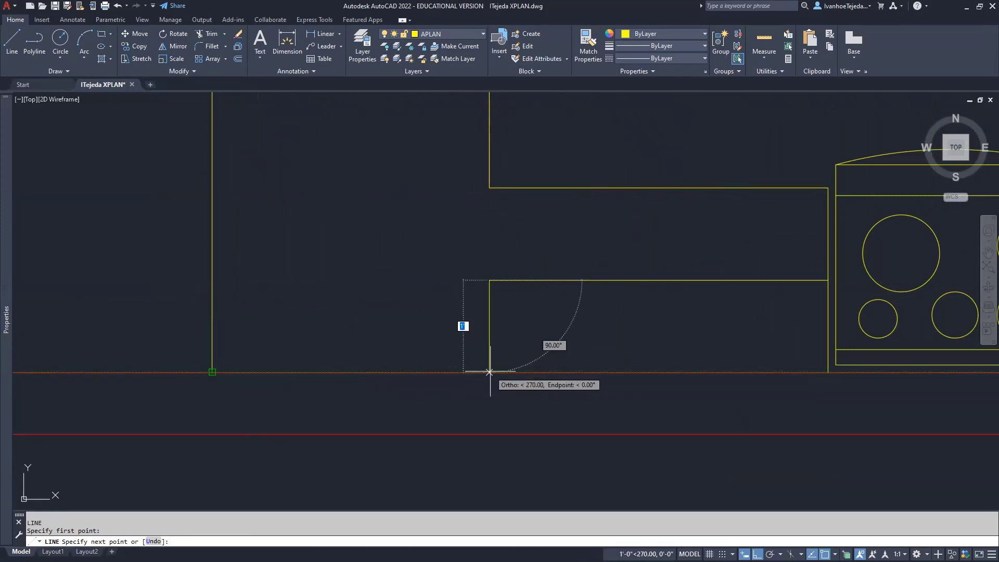
left_click(488, 372)
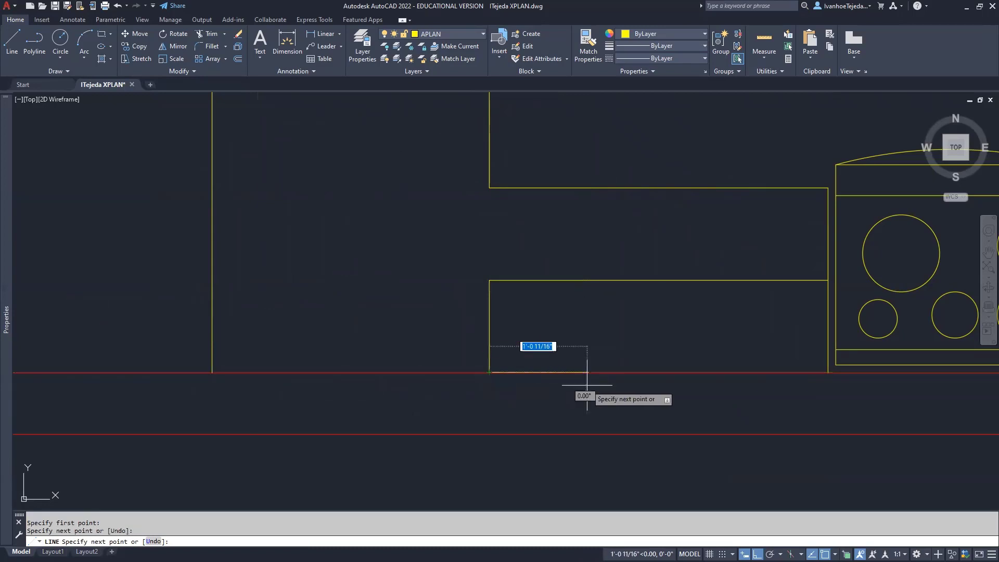
right_click(566, 386)
left_click(585, 391)
scroll(579, 343, "down", 5)
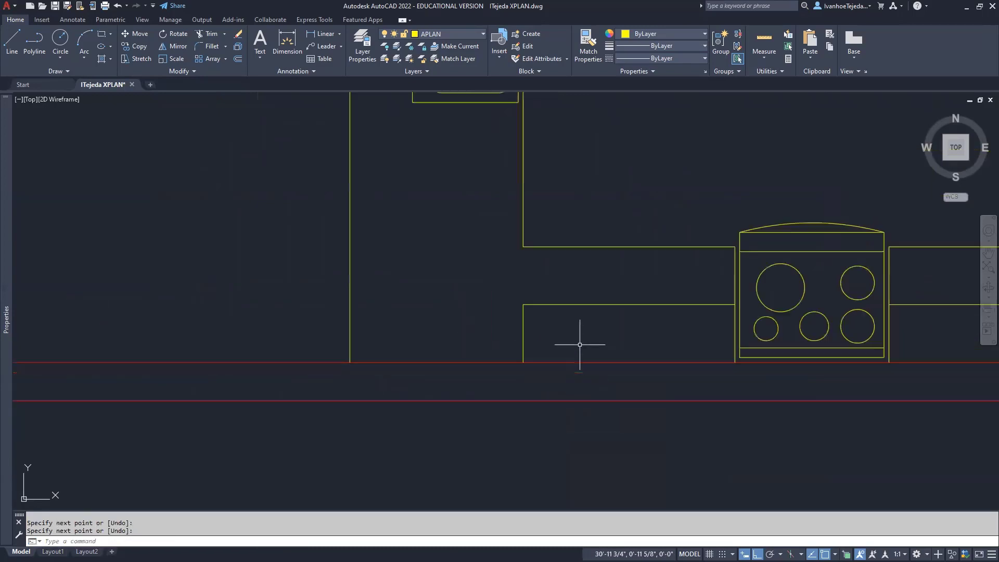
middle_click_drag(619, 285, 517, 368)
scroll(517, 368, "down", 3)
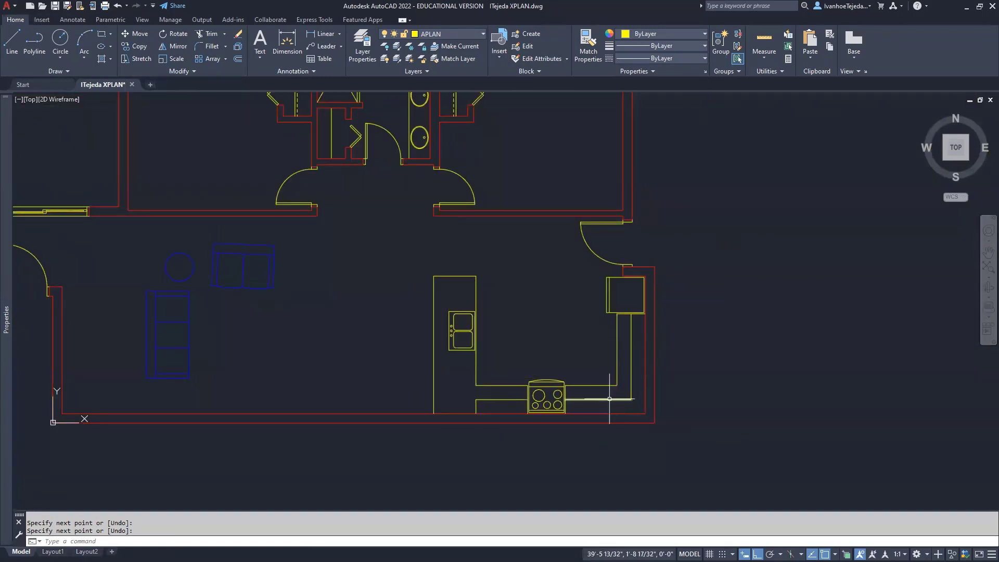
Start Match Properties with the closet's dashed shelf line as the source
middle_click_drag(539, 308, 578, 385)
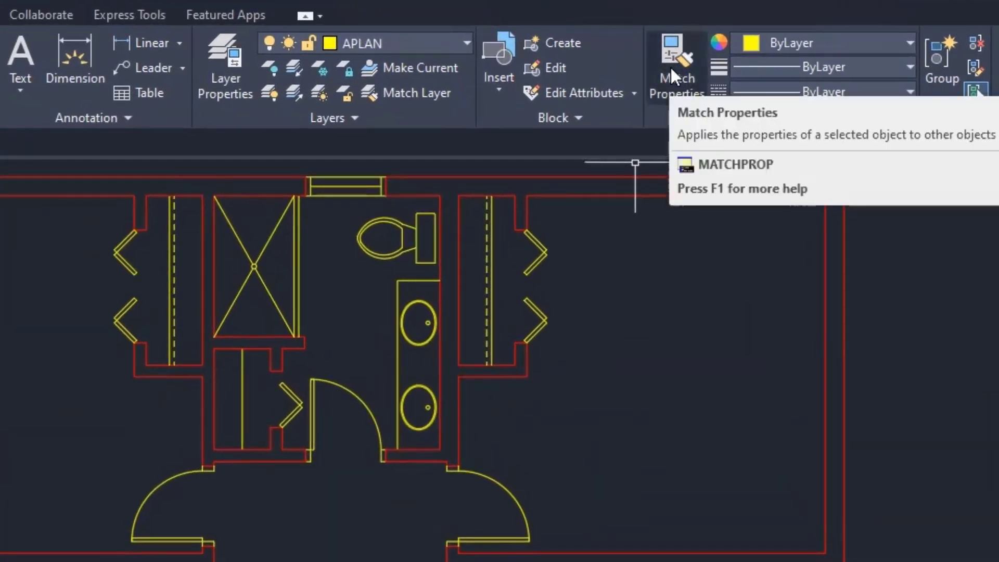
left_click(671, 73)
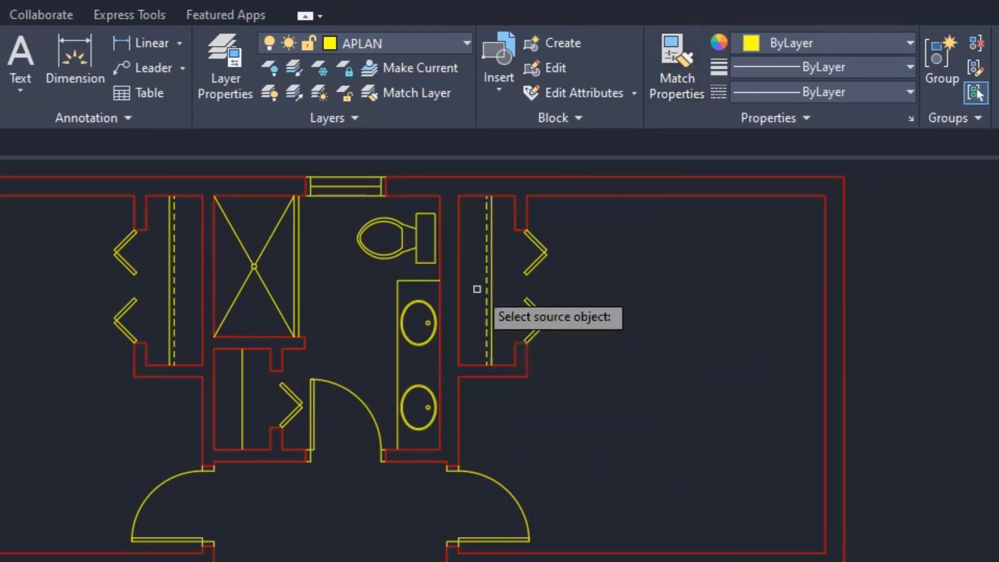
scroll(476, 289, "up", 2)
scroll(476, 288, "up", 3)
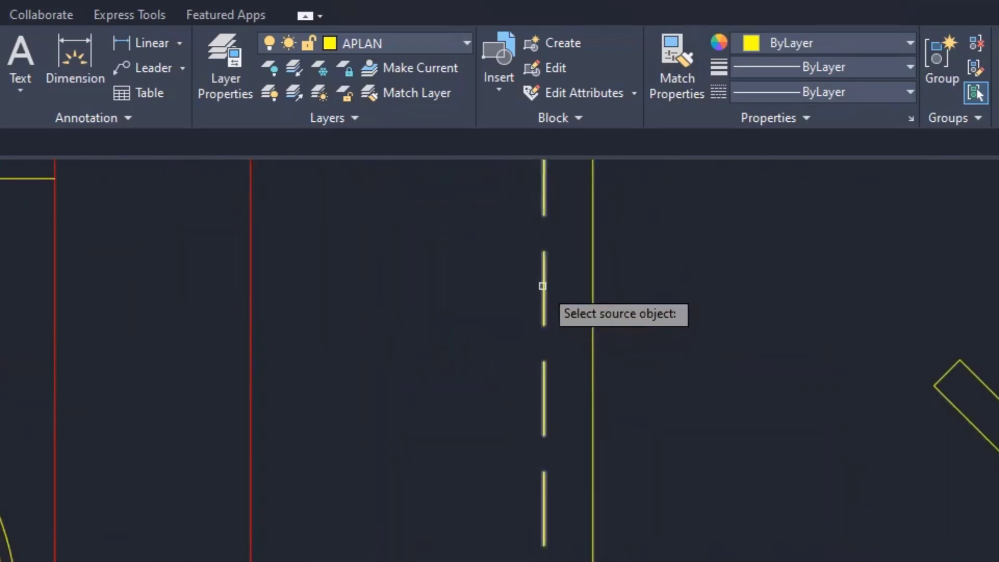
left_click(543, 285)
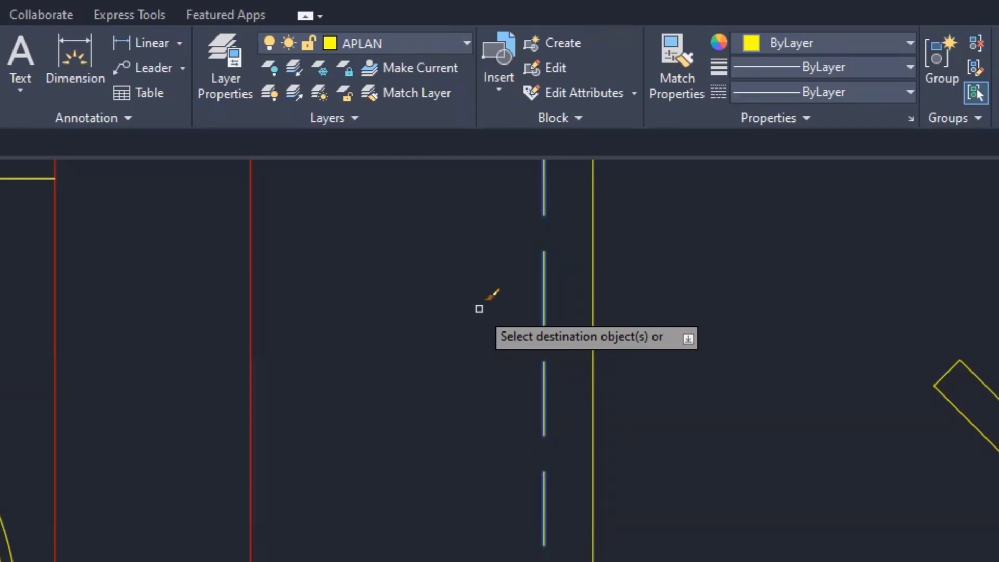
scroll(479, 309, "up", 5)
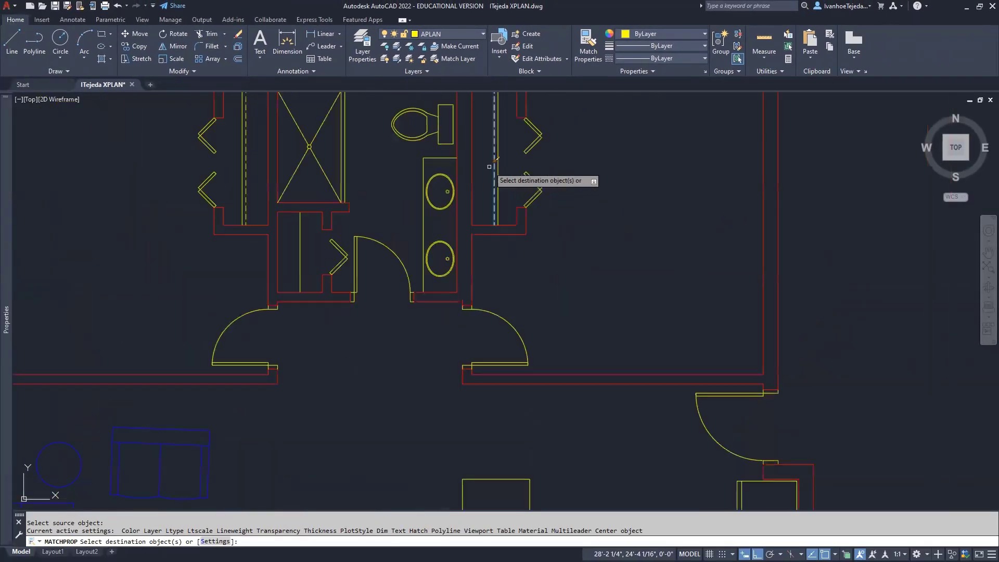
scroll(492, 169, "down", 5)
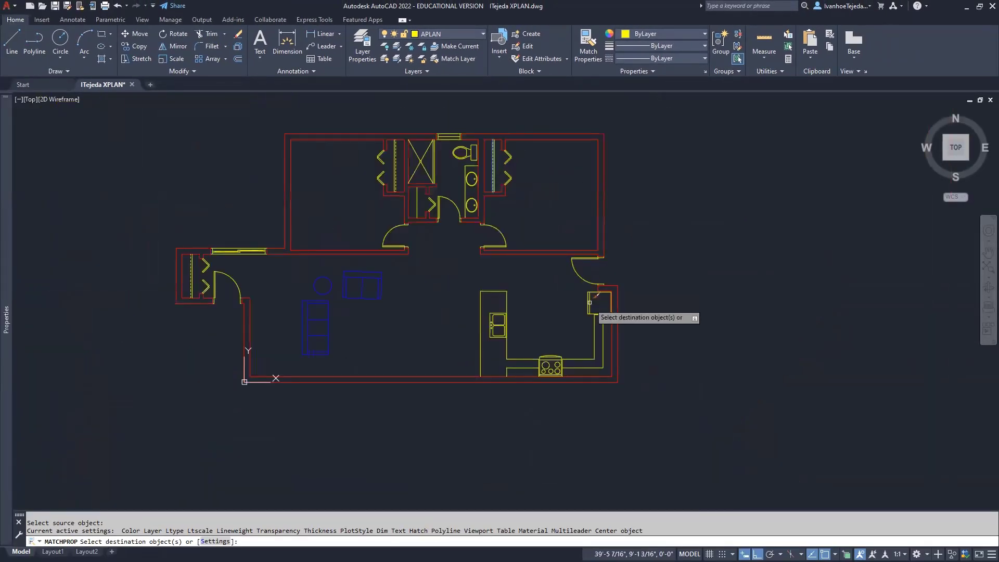
scroll(598, 377, "up", 6)
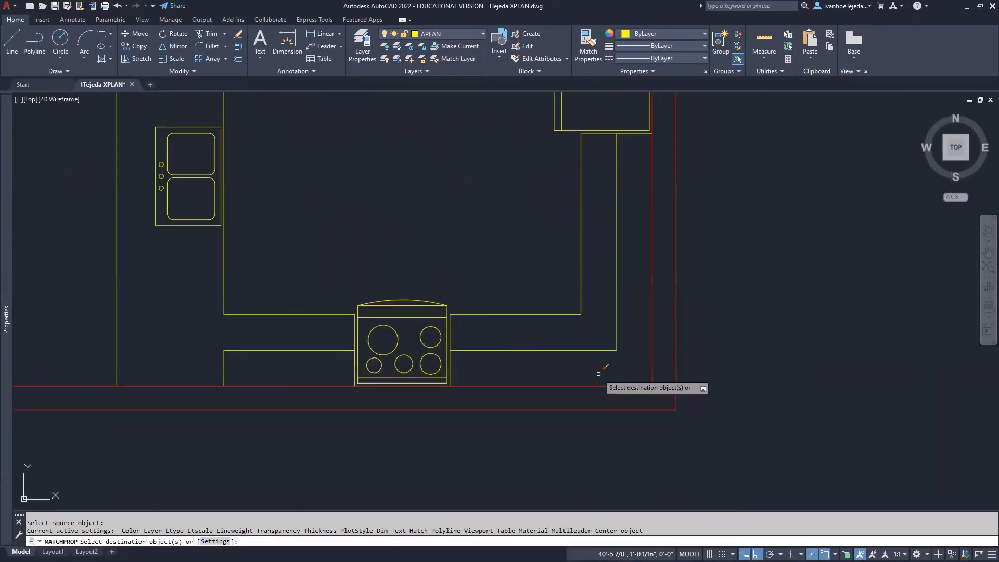
Apply the dashed style to the vertical, right-of-stove and left inner counter lines
left_click(617, 329)
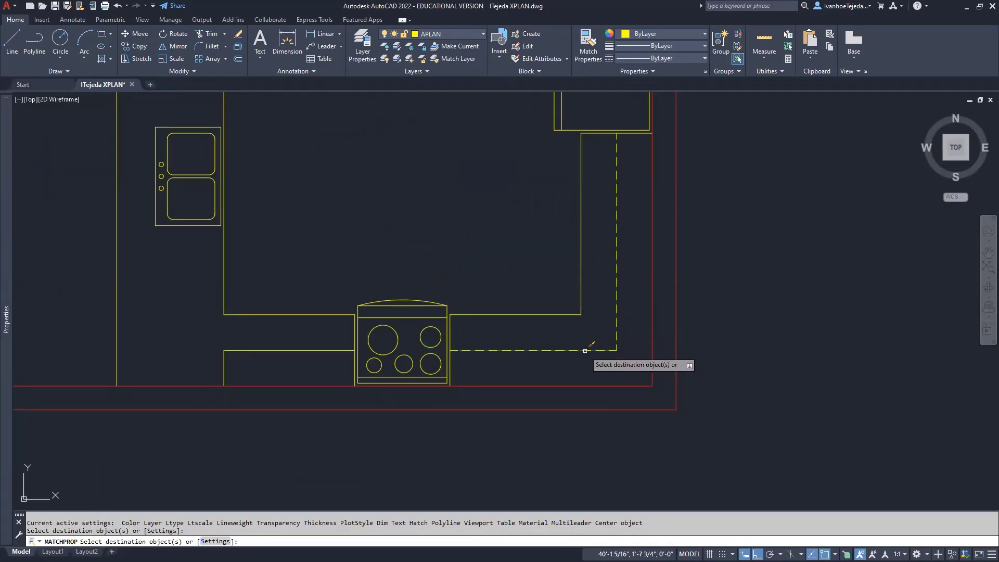
left_click(593, 349)
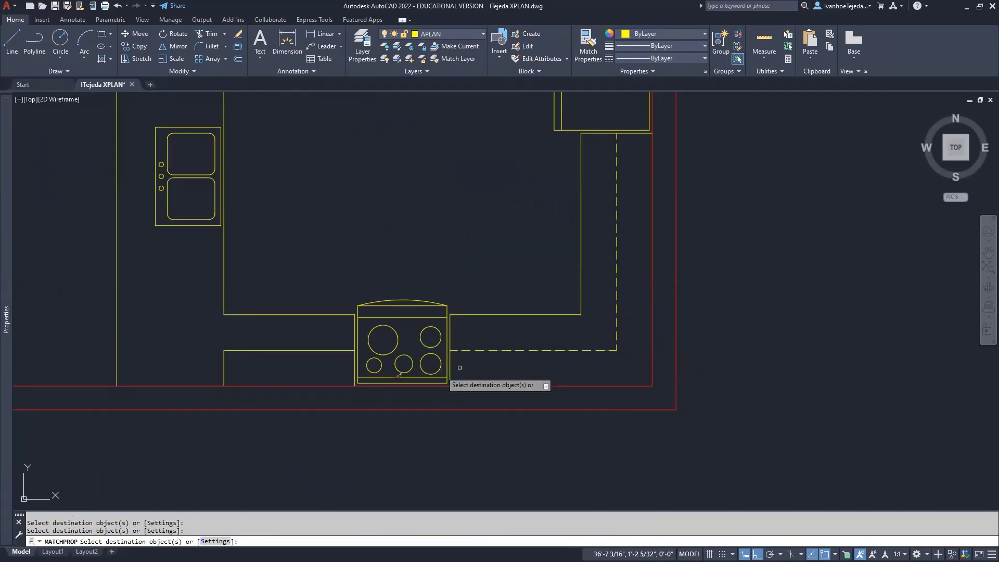
left_click(249, 365)
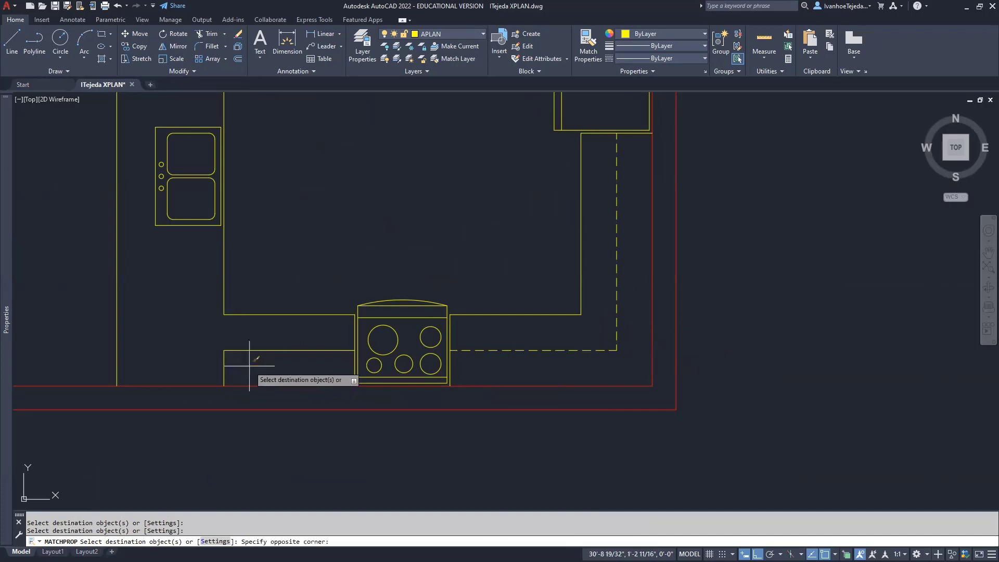
left_click(200, 332)
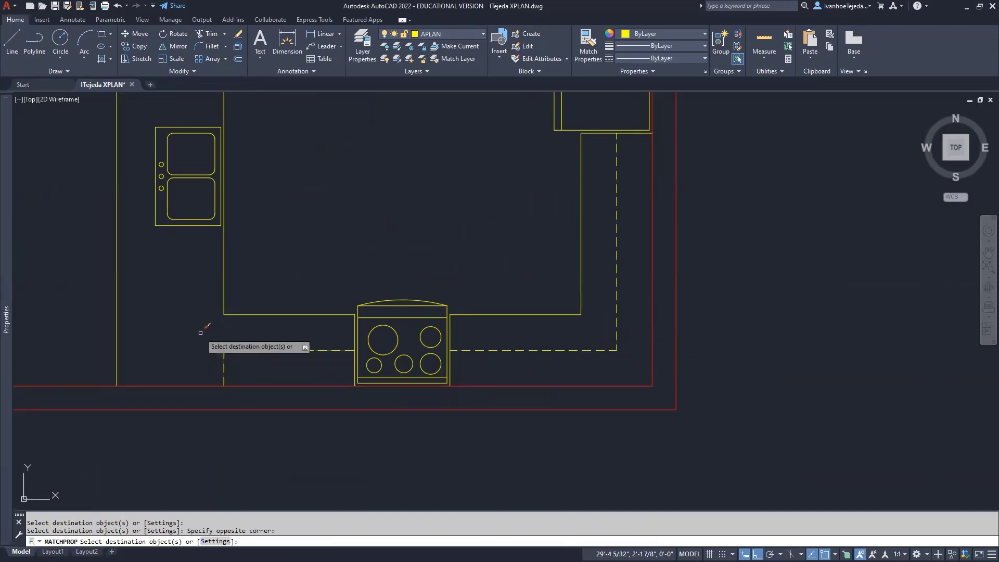
right_click(191, 308)
left_click(211, 313)
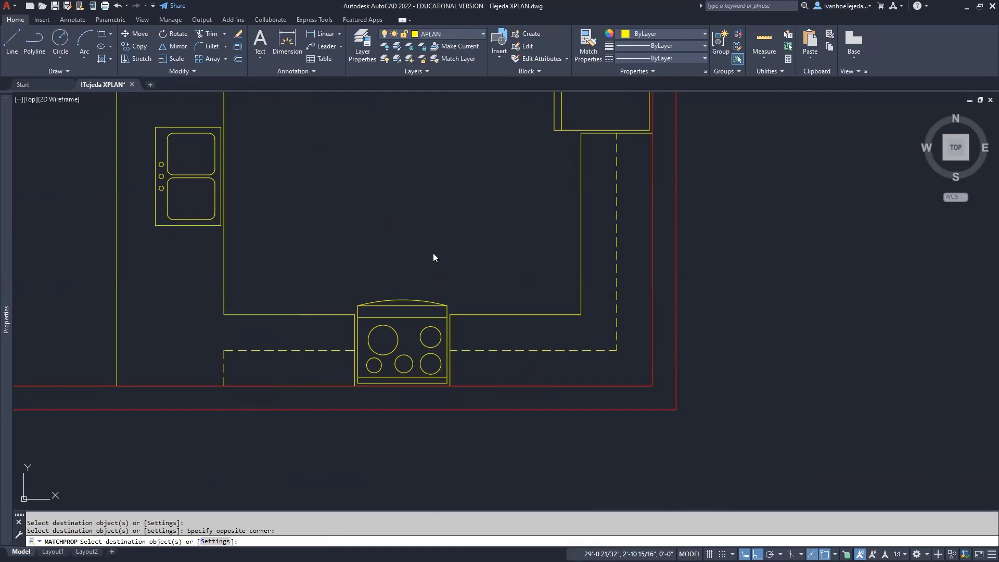
key("Return")
scroll(432, 249, "down", 2)
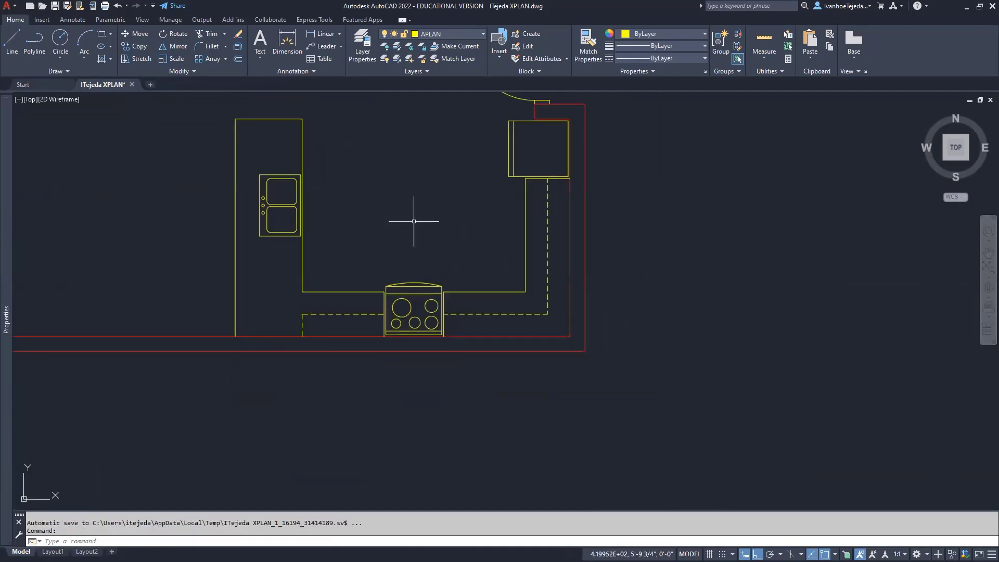
middle_click_drag(408, 221, 669, 286)
scroll(669, 285, "down", 4)
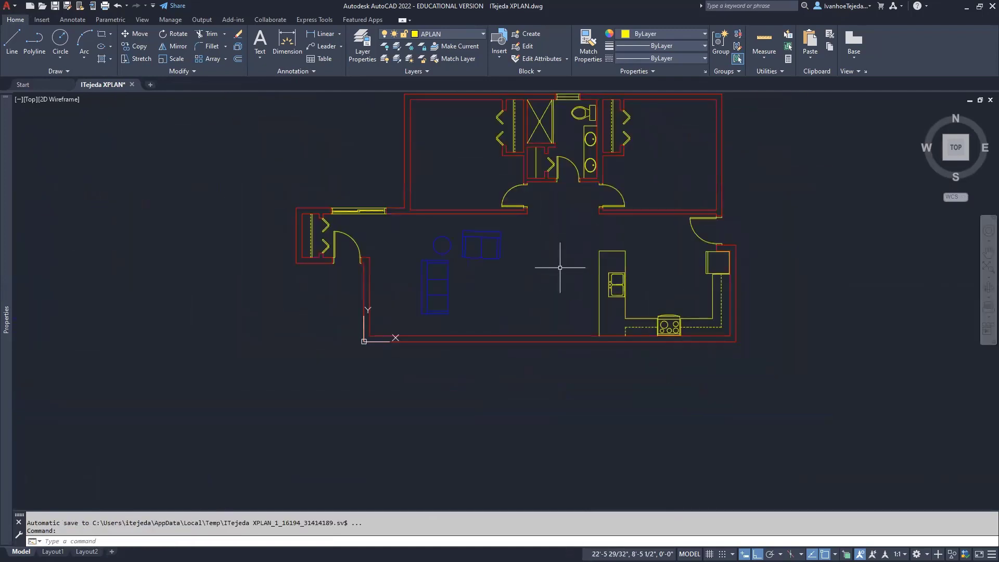
middle_click_drag(543, 281, 537, 308)
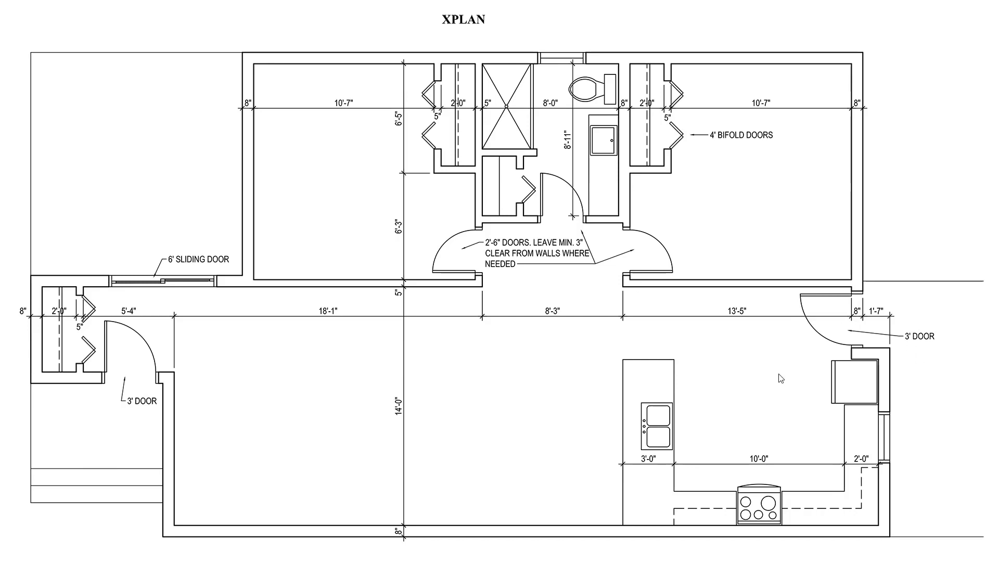
key("alt+Tab")
scroll(315, 350, "up", 4)
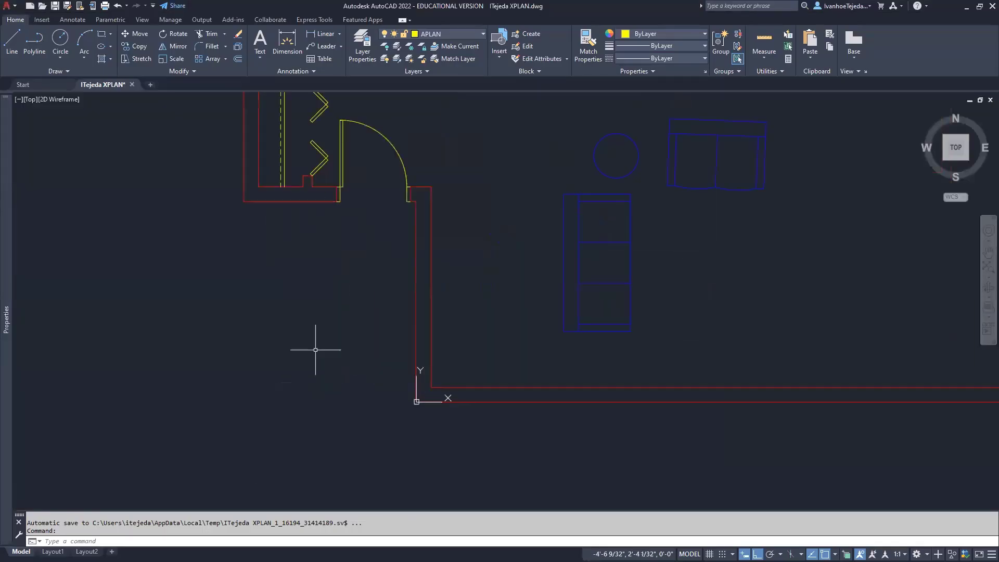
middle_click_drag(305, 305, 363, 352)
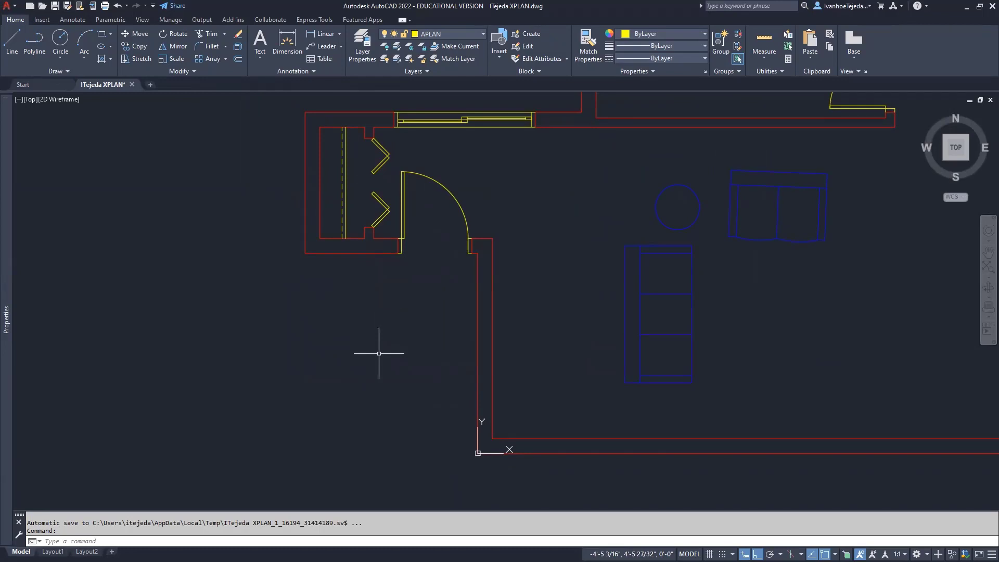
Draw a line from the closet wall corner 5' down, then 7'-9" across to the wall
type("L")
key("Return")
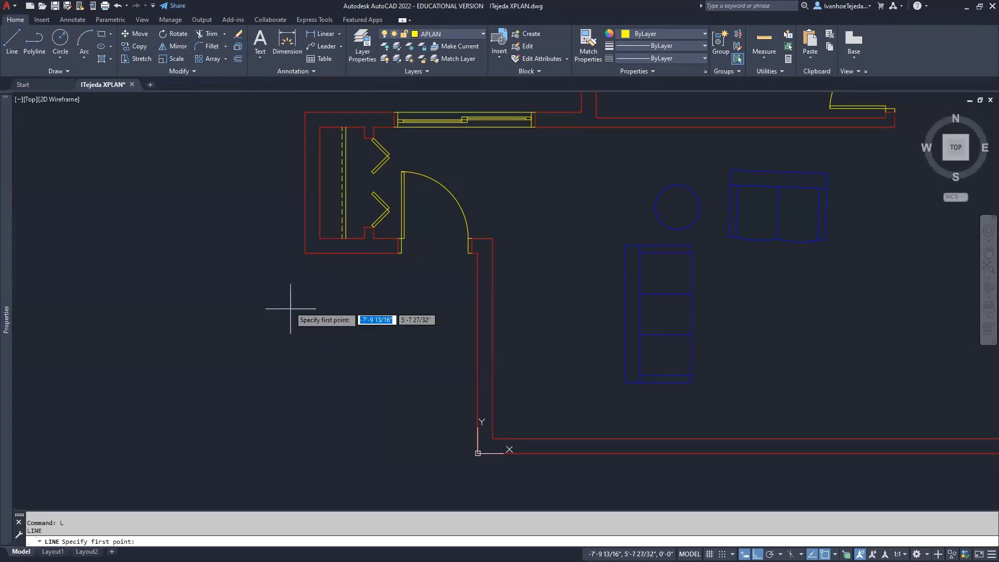
left_click(304, 253)
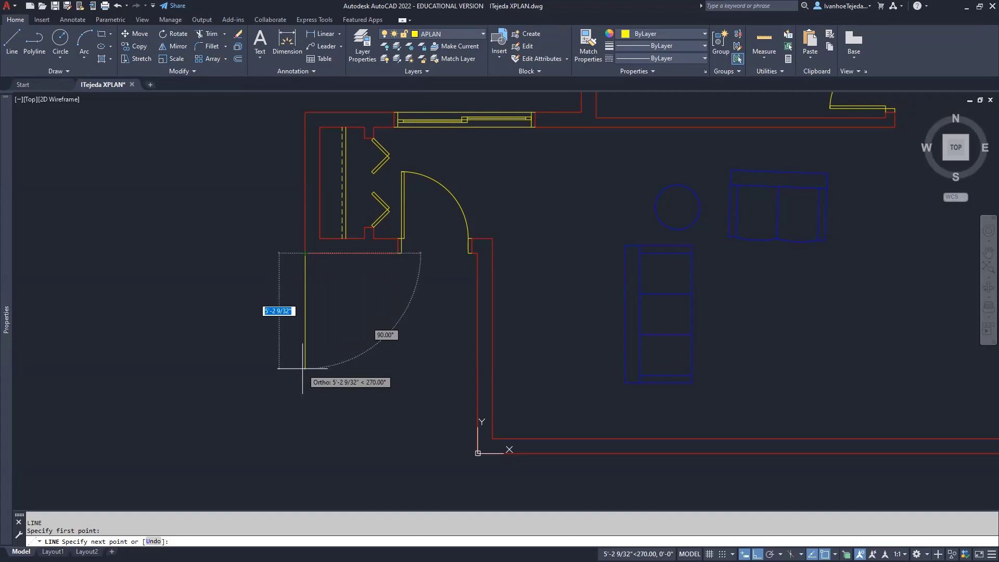
type("5'")
key("Return")
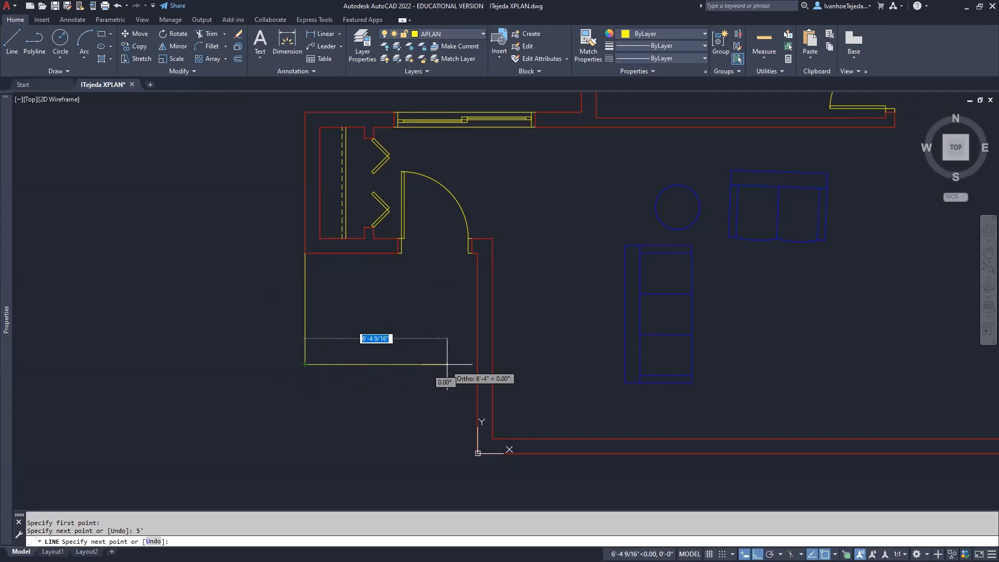
left_click(477, 364)
right_click(413, 334)
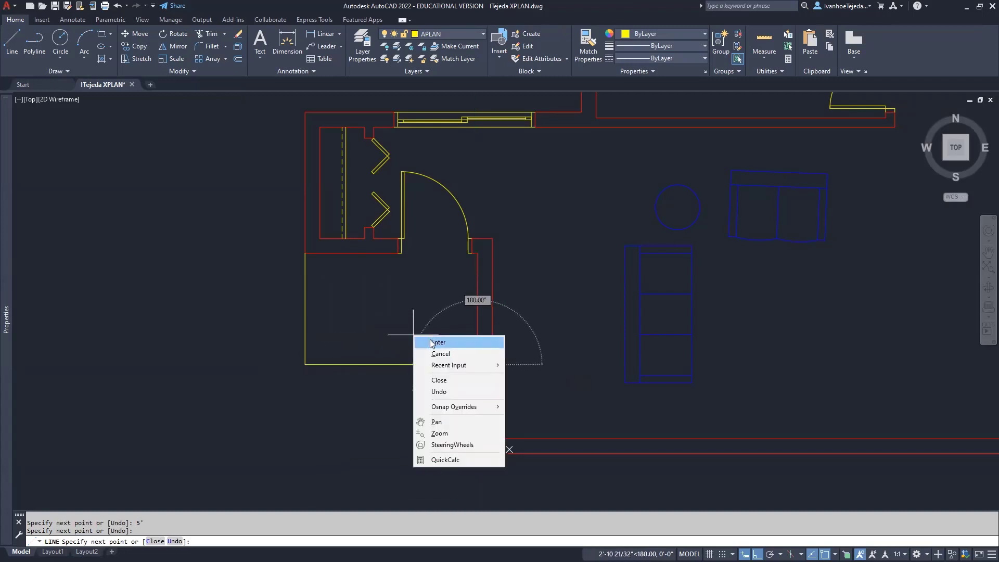
left_click(425, 339)
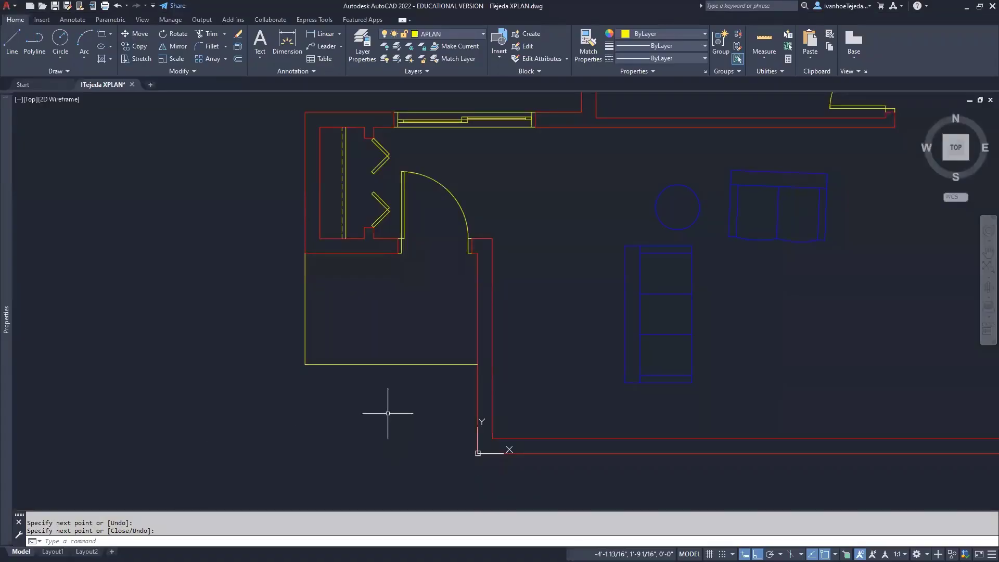
Offset the area's bottom edge twice downward at 1'-0" to make two parallel lines
scroll(388, 413, "up", 2)
type("o")
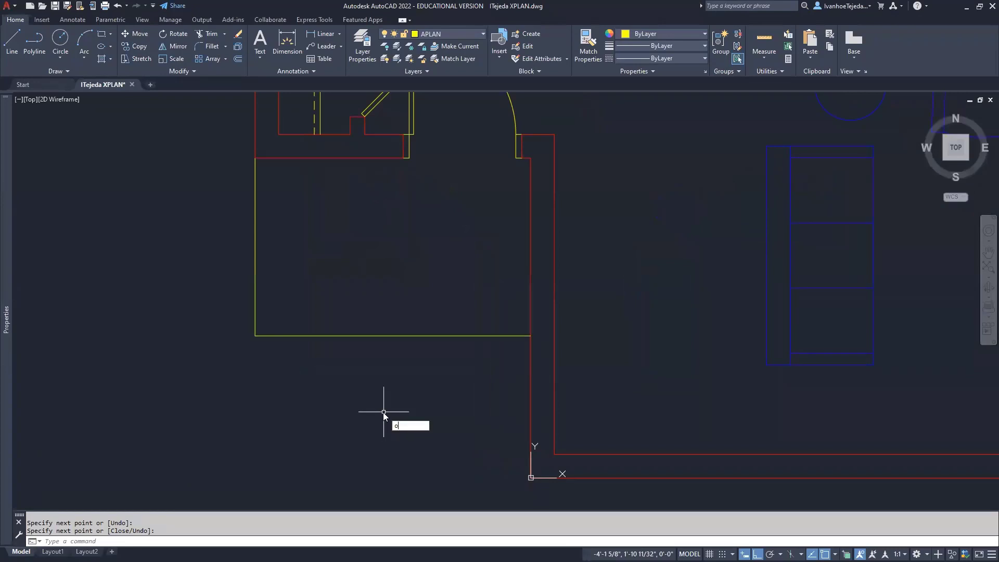
key("Return")
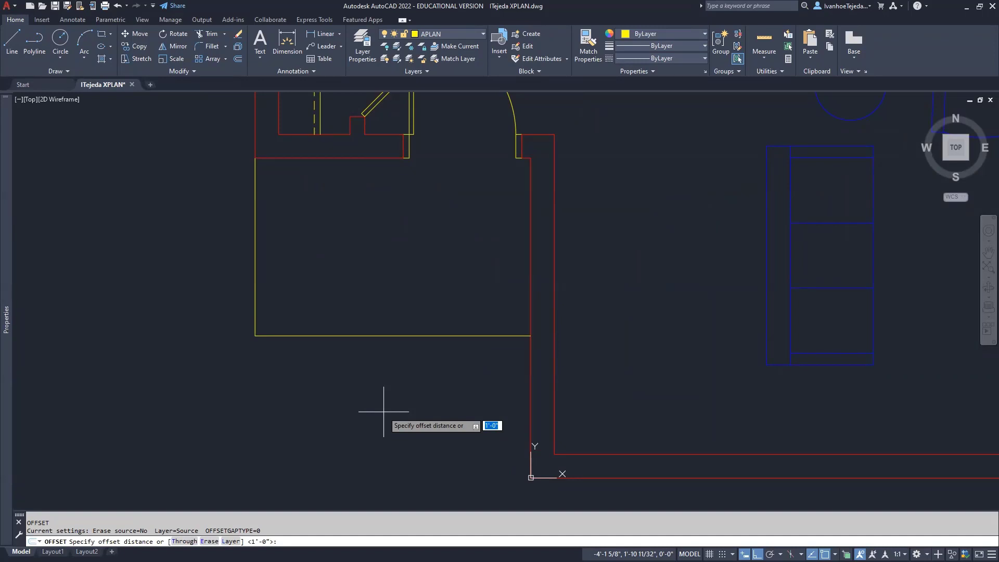
key("Return")
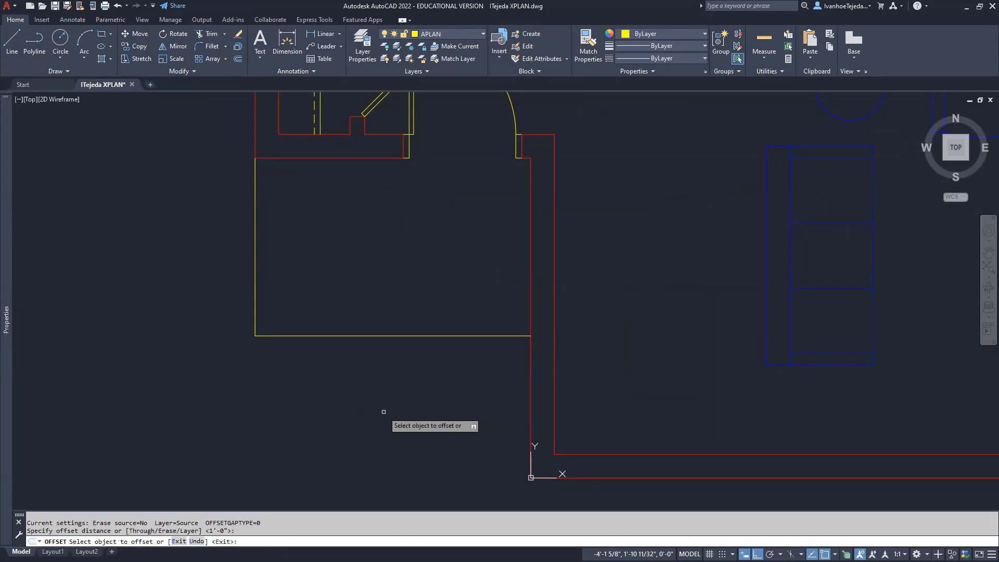
left_click(382, 335)
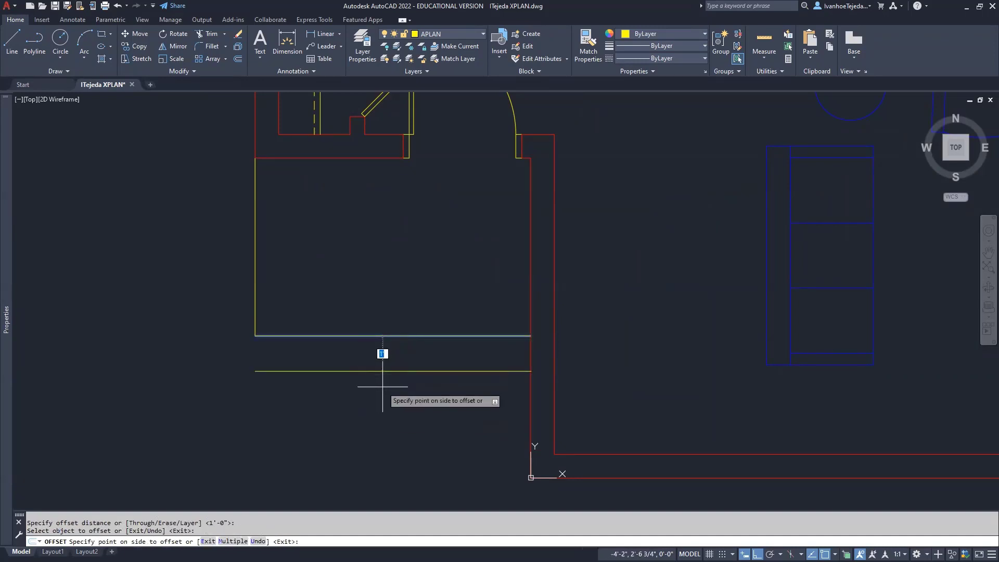
left_click(382, 386)
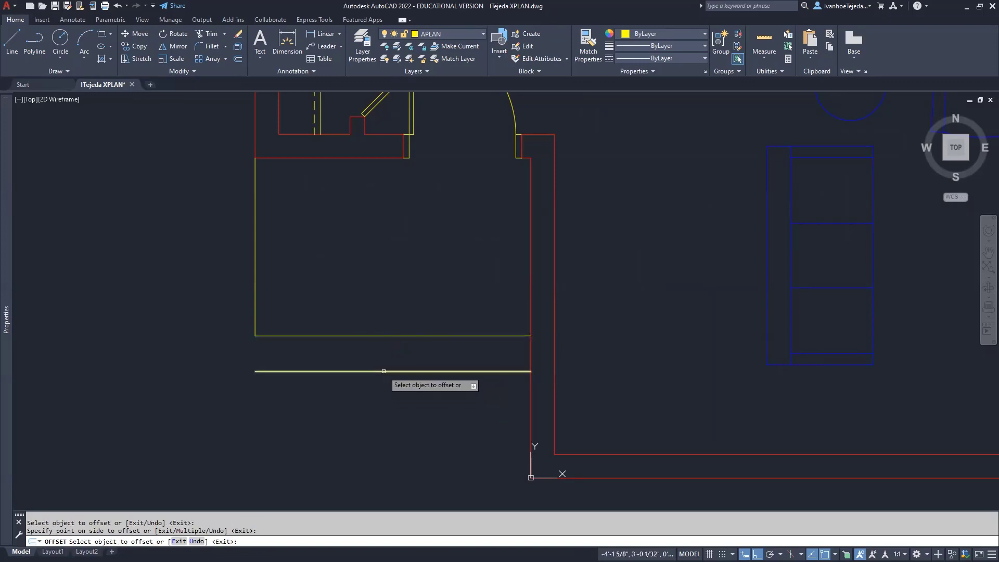
left_click(384, 371)
left_click(383, 426)
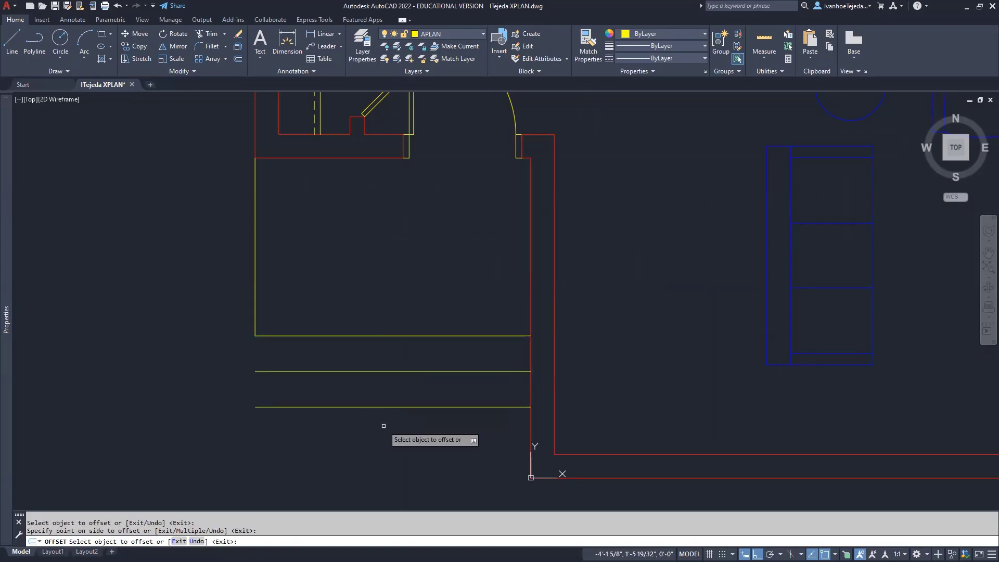
key("Return")
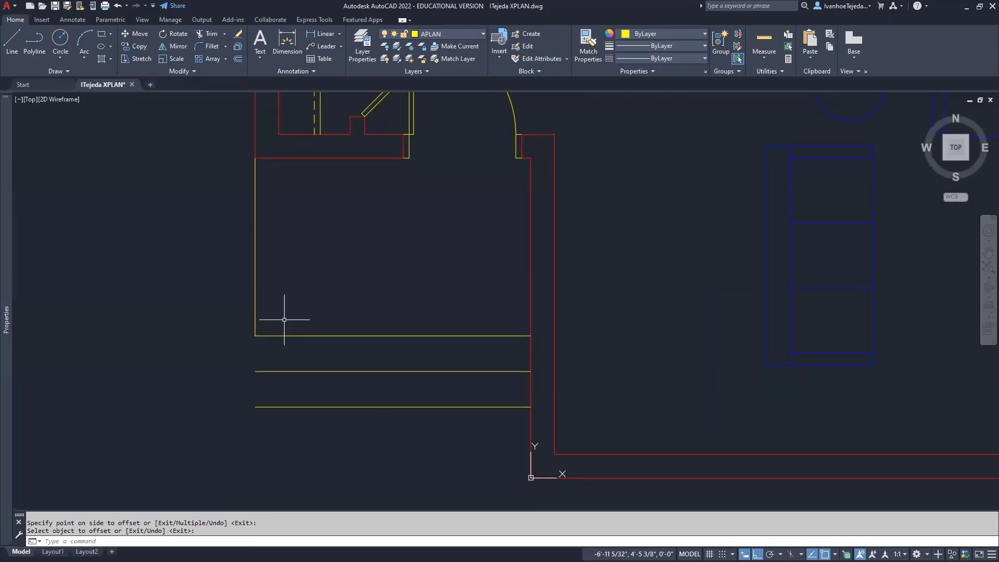
Grip-stretch the area's left vertical line down to meet the lowest offset line
left_click(256, 297)
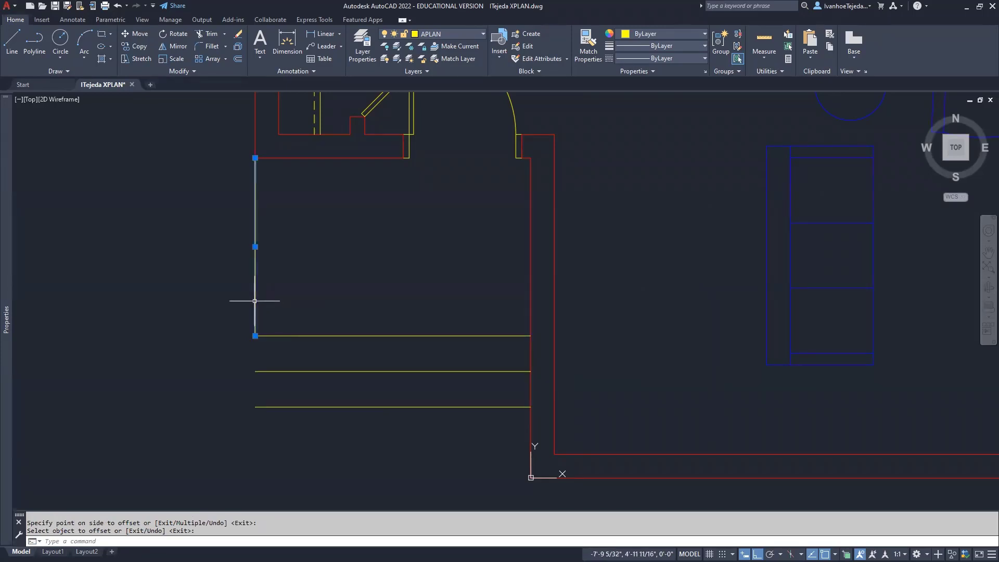
left_click(255, 335)
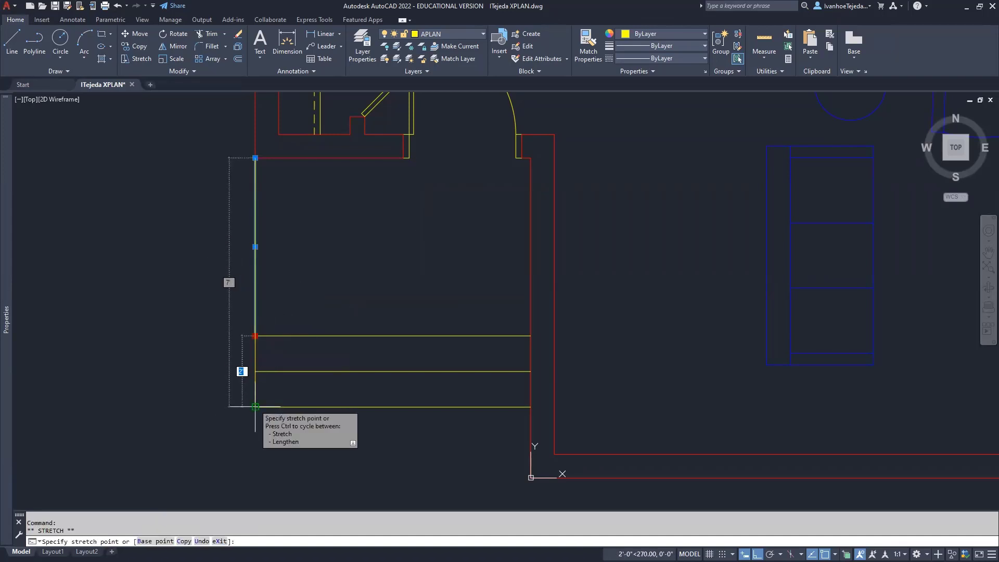
left_click(255, 406)
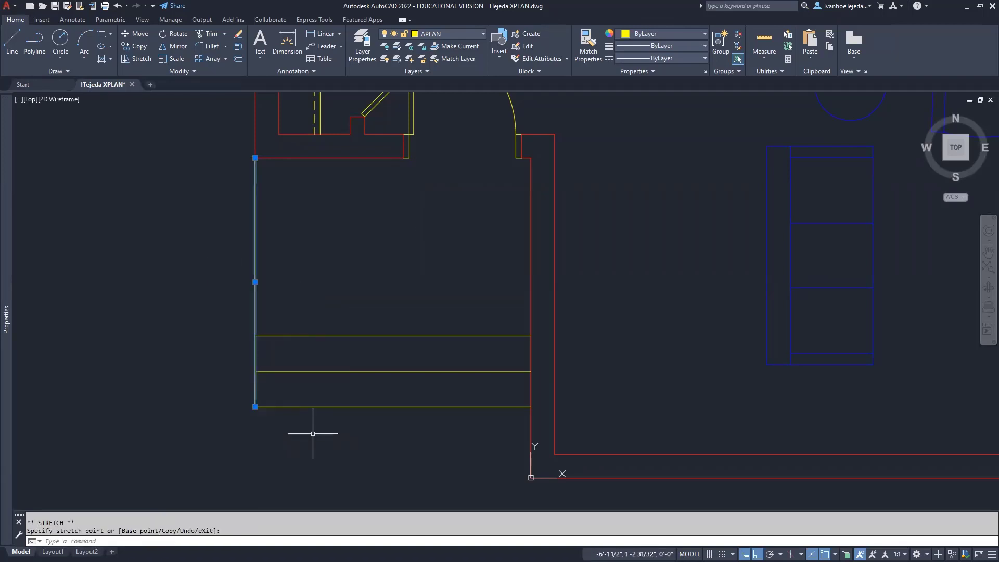
key("Escape")
key("Escape")
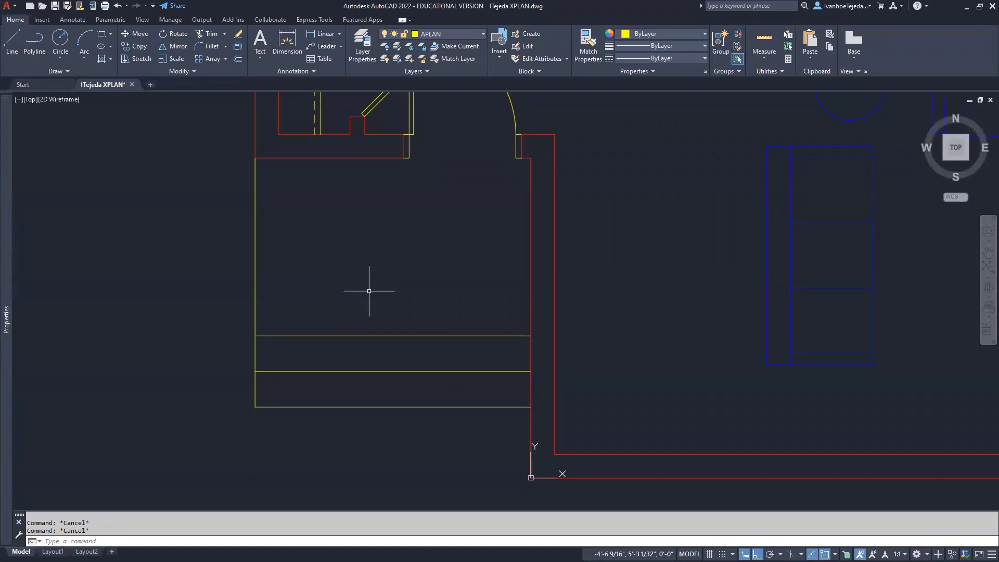
Draw the patio outline from the upper-left wall corner 13'-1" up, then across to the right
scroll(396, 292, "down", 4)
middle_click_drag(432, 202, 431, 384)
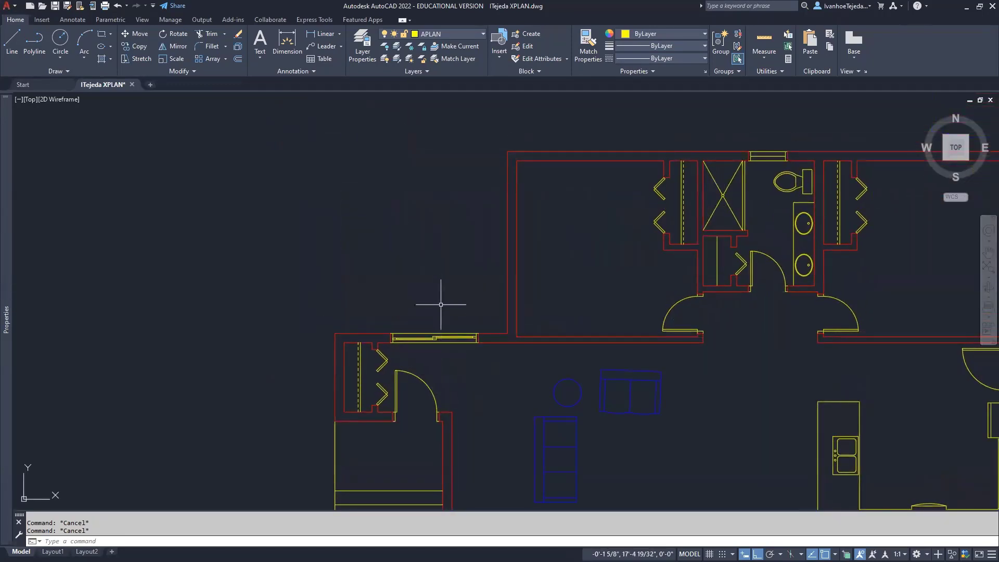
type("L")
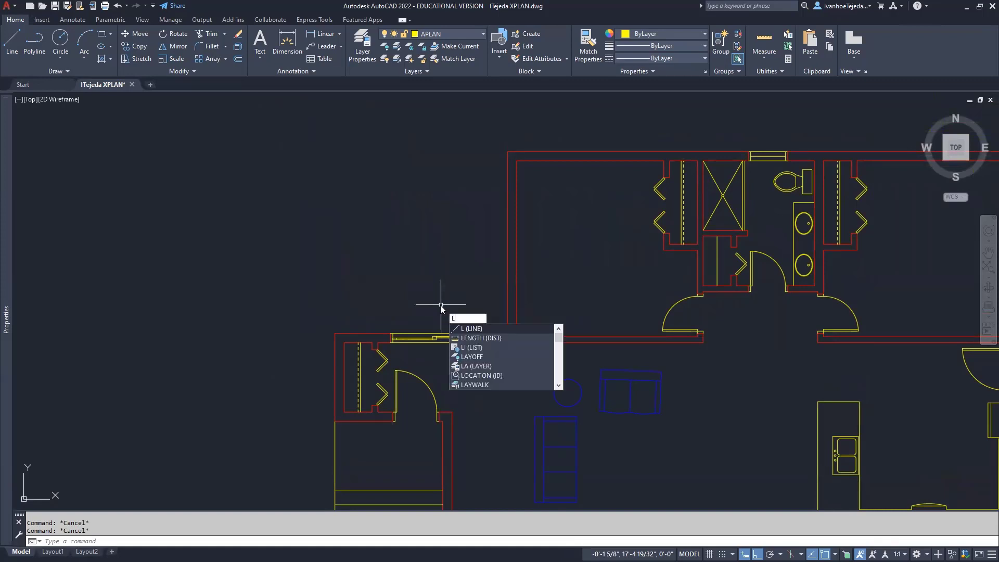
key("Return")
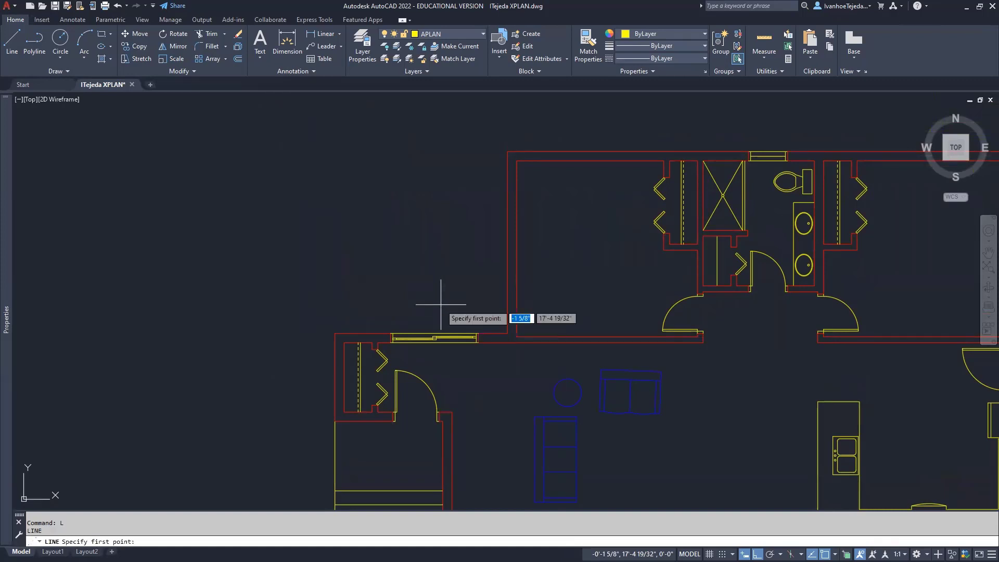
left_click(335, 334)
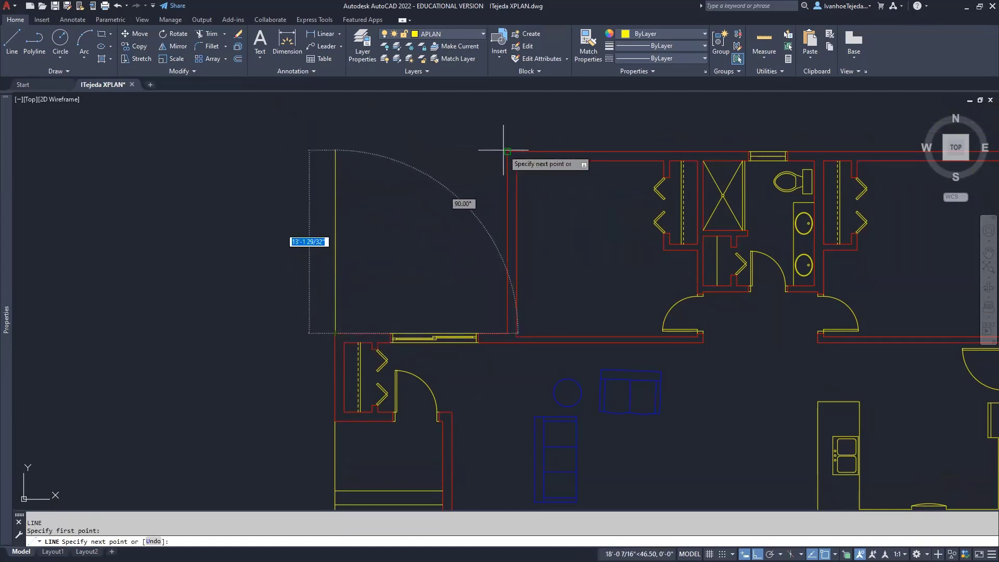
left_click(415, 150)
left_click(507, 152)
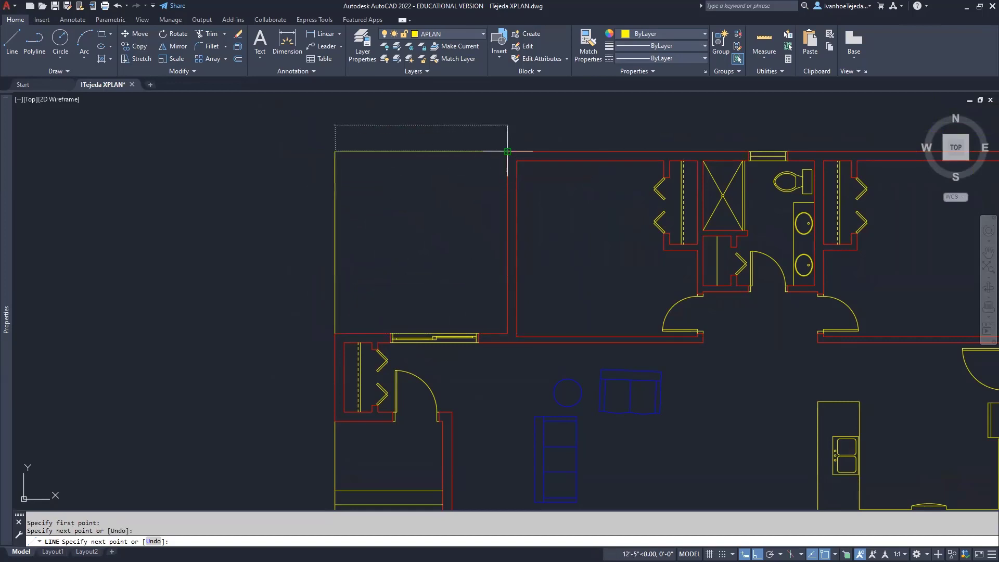
right_click(473, 197)
left_click(483, 203)
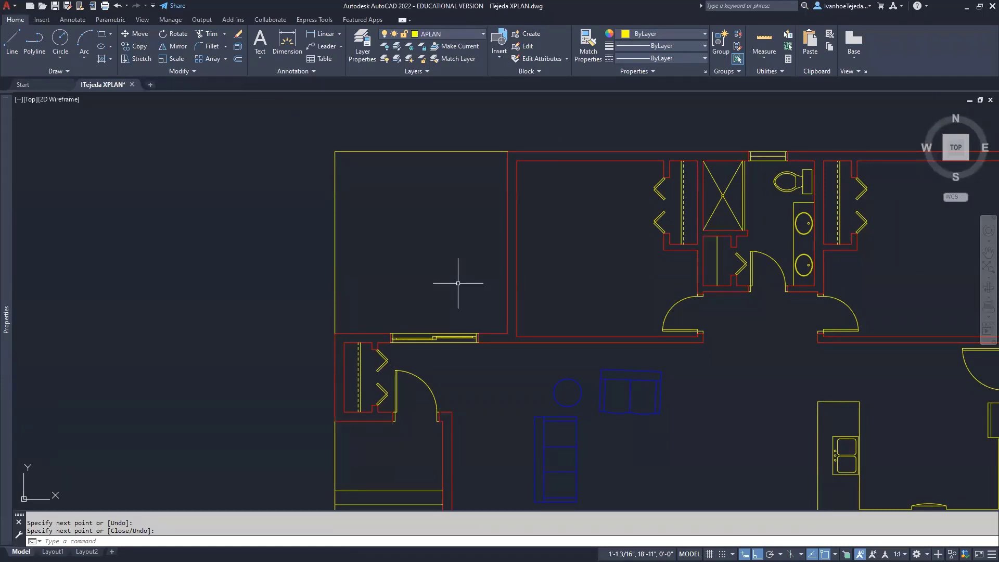
middle_click_drag(441, 309, 449, 233)
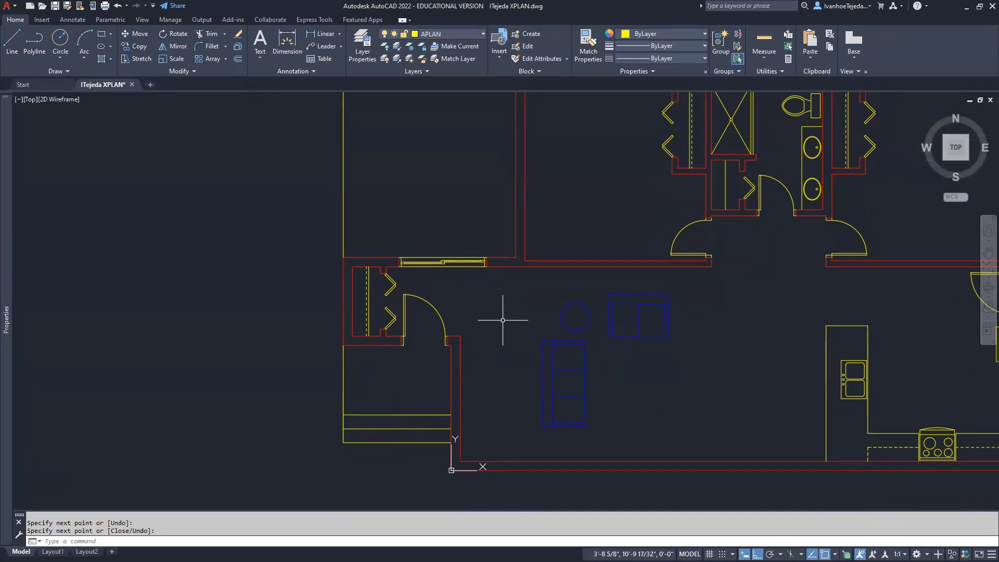
Pan across the plan until the kitchen and its outer corner are on screen
middle_click_drag(503, 321, 502, 423)
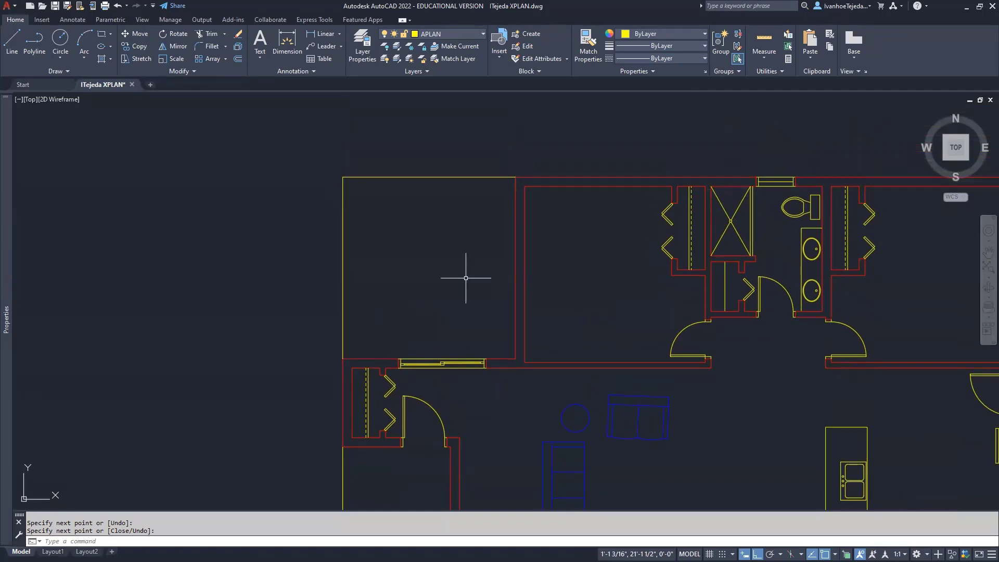
middle_click_drag(640, 303, 348, 217)
middle_click_drag(785, 357, 616, 327)
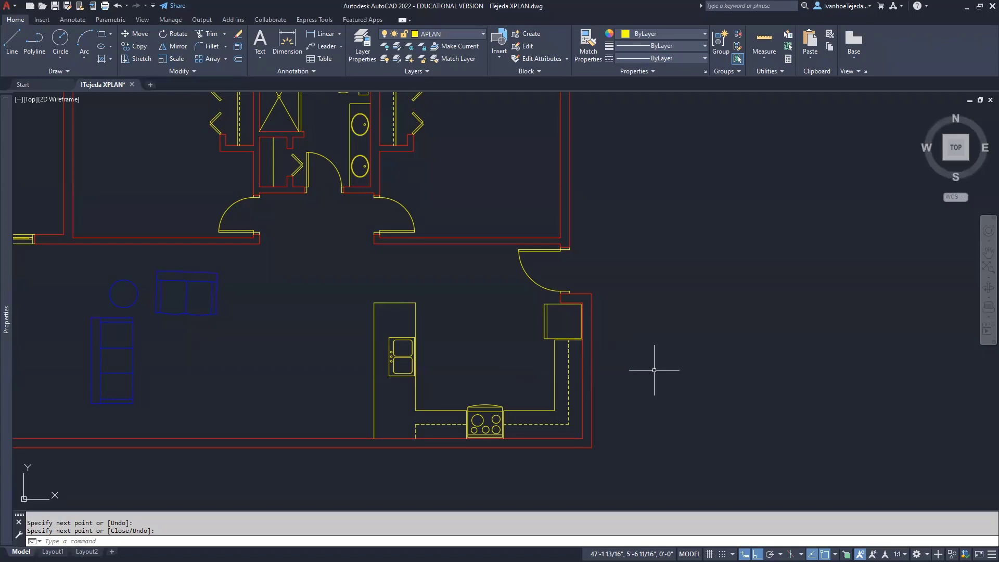
Draw the patio outline from the kitchen's outer corner: 10' right, 15' up, then perpendicular back to the wall
type("l")
key("Return")
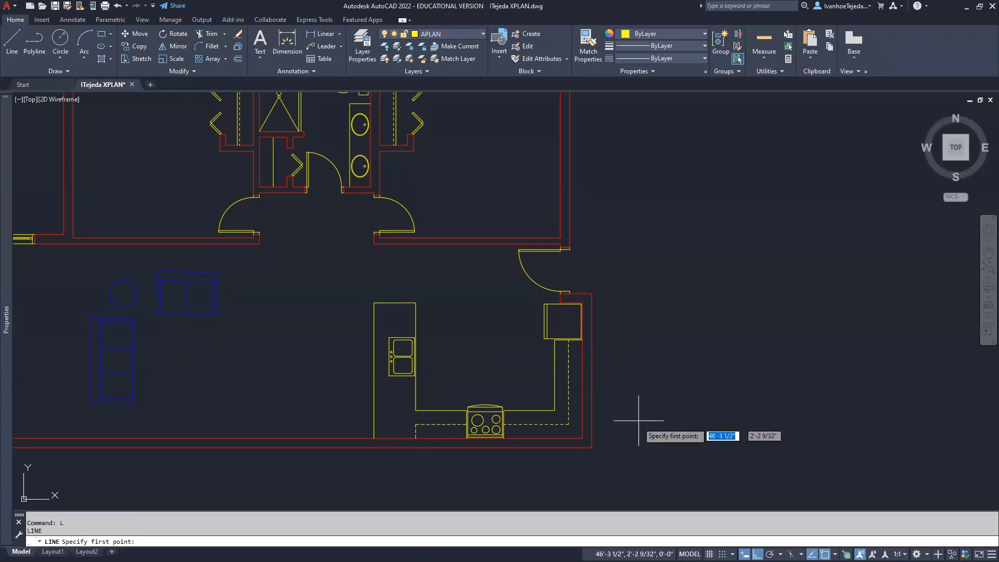
left_click(592, 447)
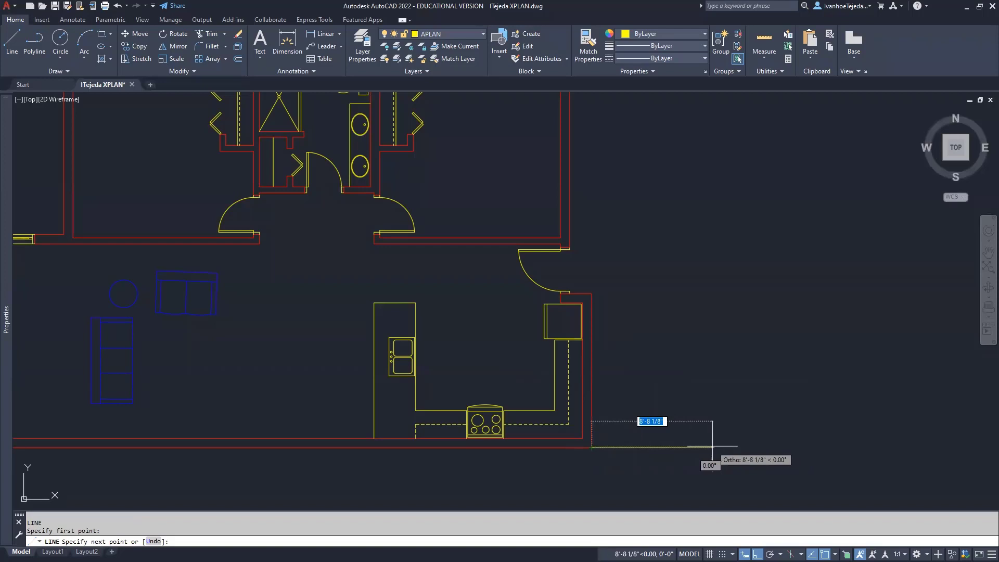
type("10")
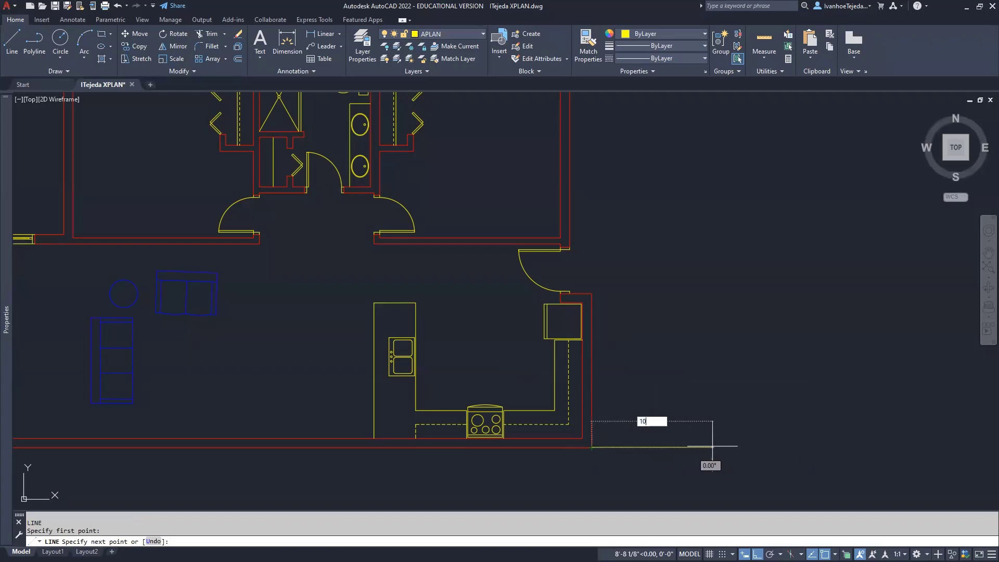
type("'")
key("Return")
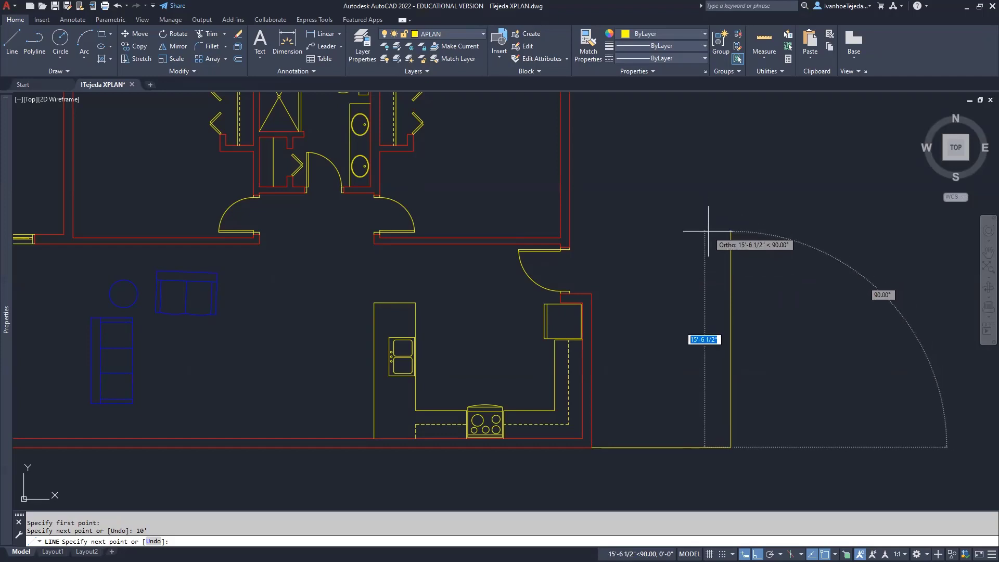
type("15'")
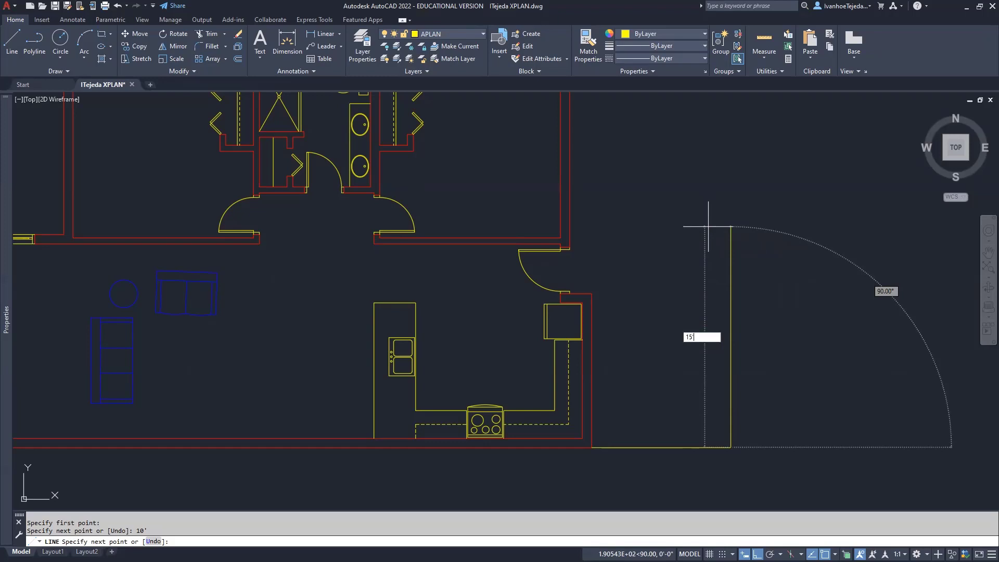
key("Return")
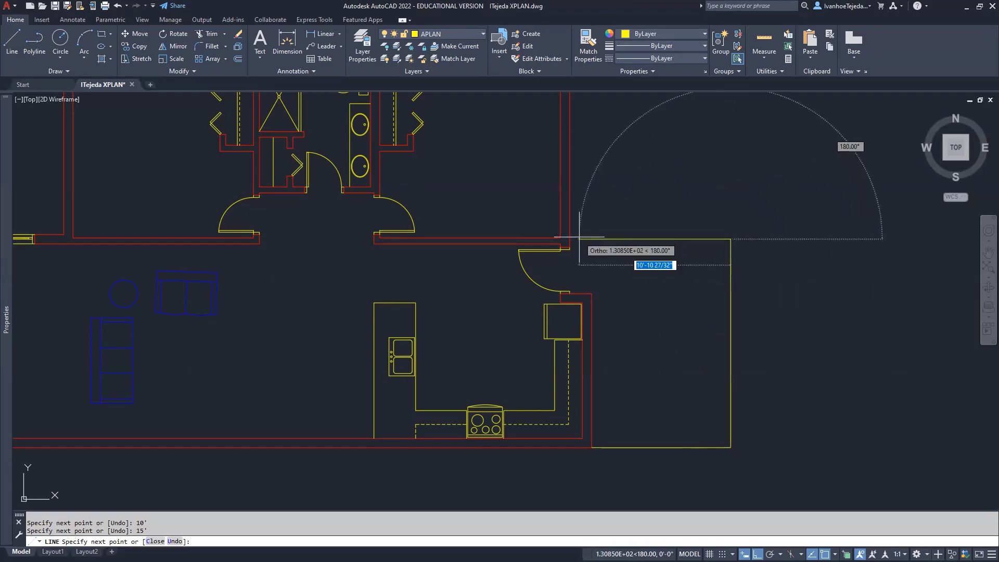
right_click(579, 238, "shift")
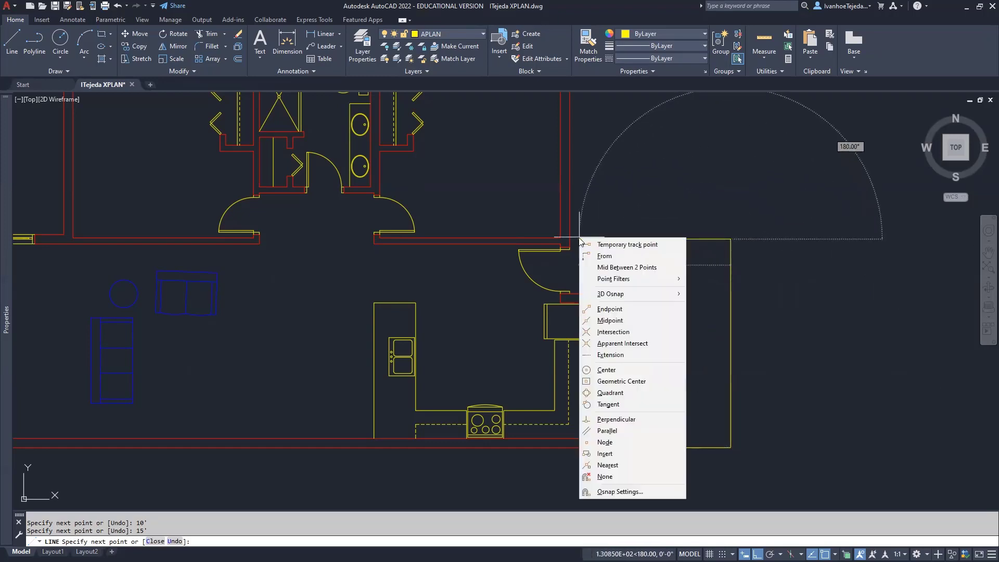
left_click(616, 419)
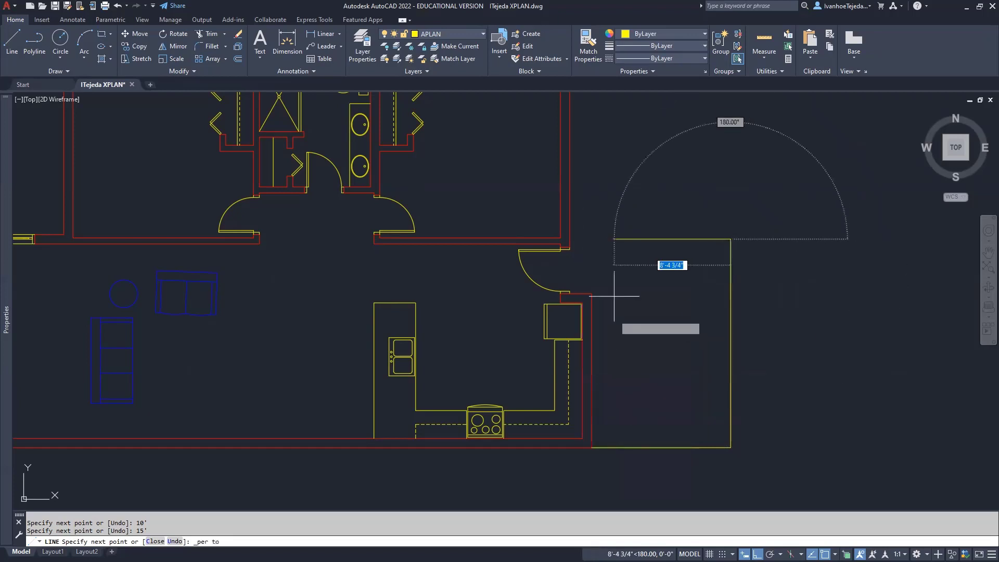
left_click(572, 241)
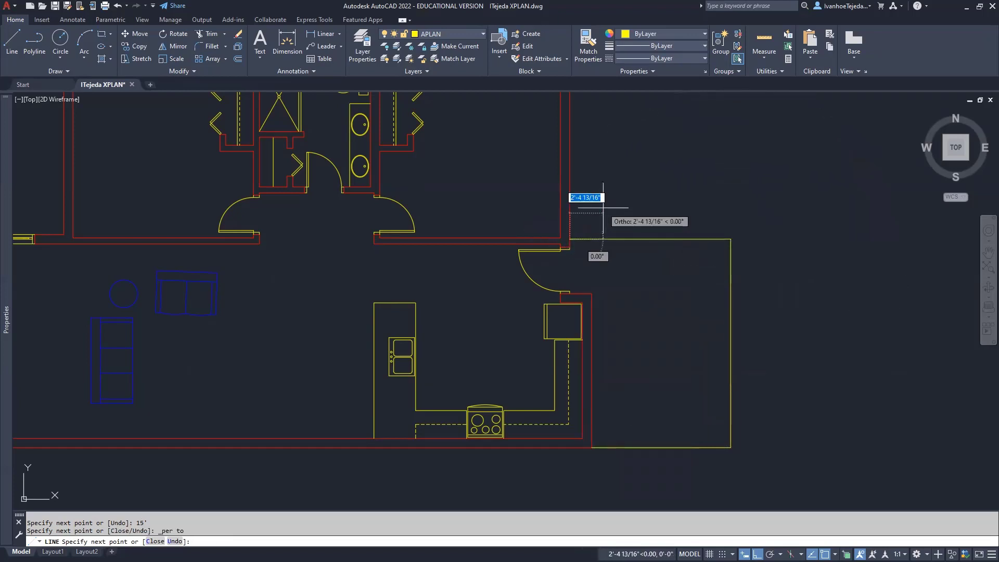
right_click(603, 207)
left_click(622, 213)
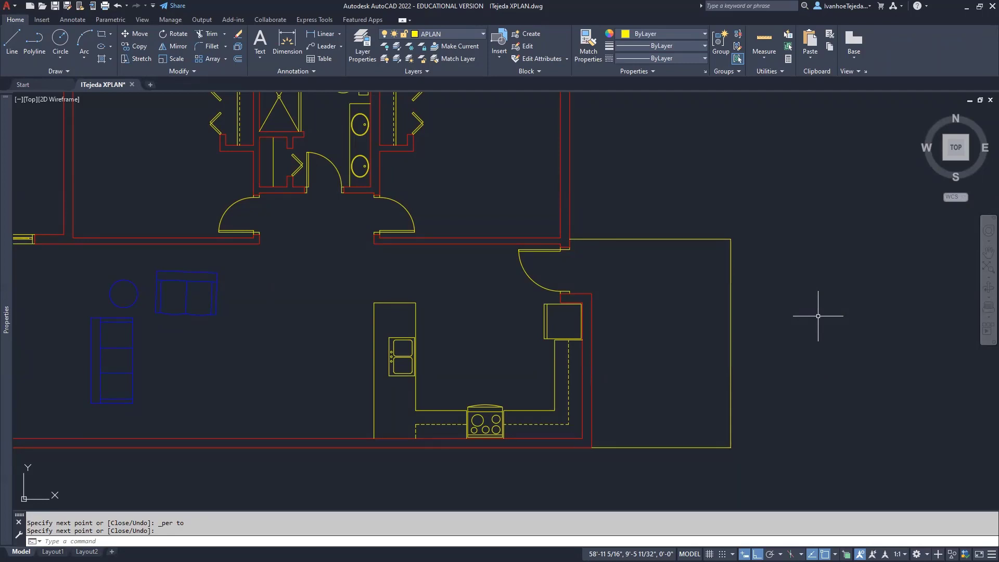
Zoom out and pan the plan to bring the bathroom area into view
scroll(486, 354, "down", 2)
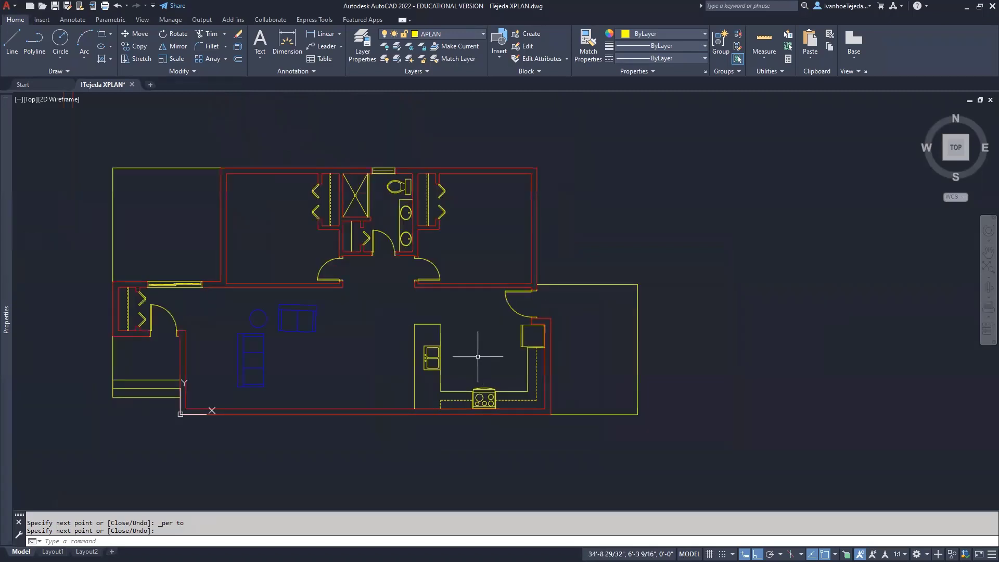
middle_click_drag(487, 351, 612, 343)
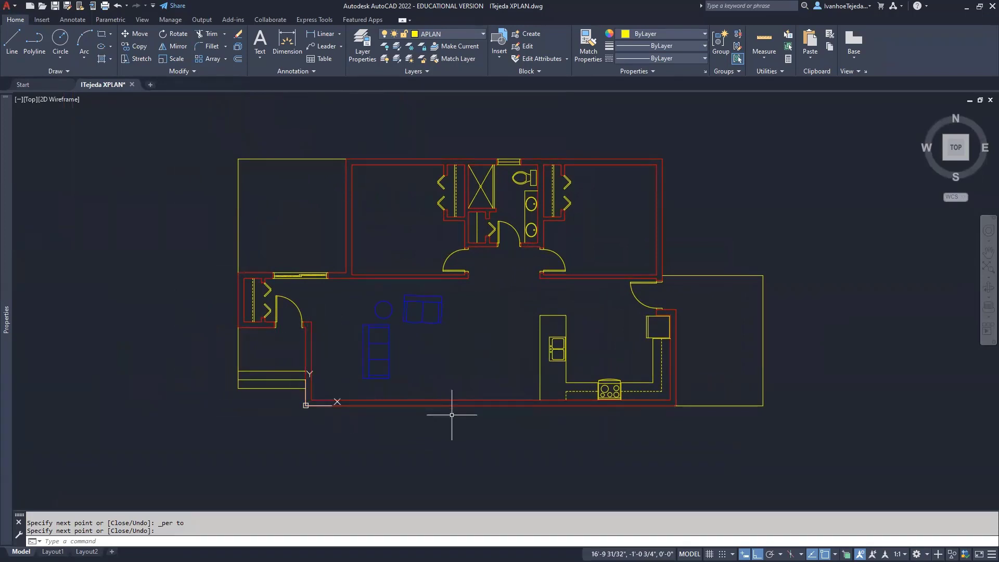
scroll(387, 398, "up", 2)
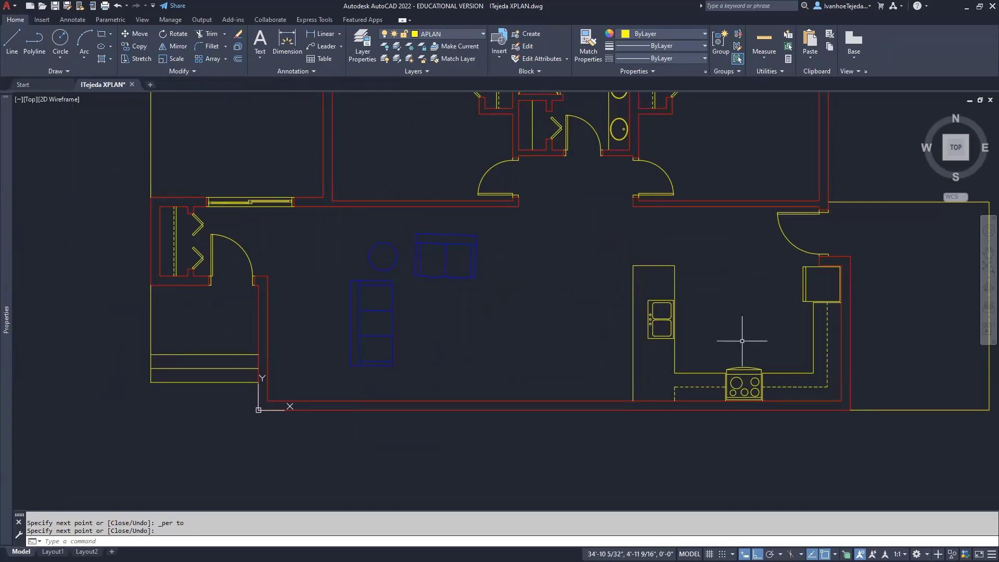
middle_click_drag(738, 338, 604, 341)
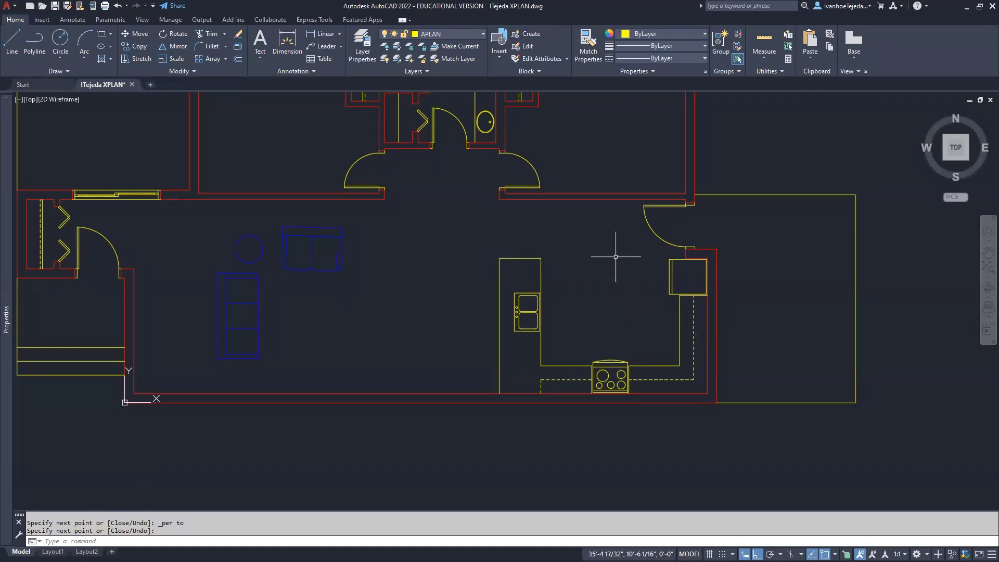
middle_click_drag(614, 257, 608, 402)
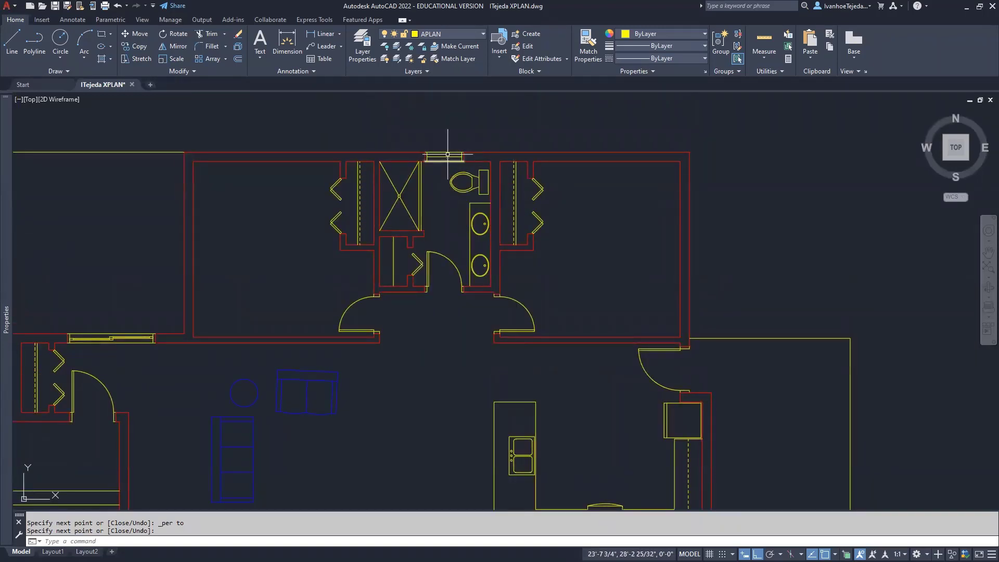
Start copying the bathroom window's seven parts, using its bottom midpoint as base point
scroll(443, 149, "up", 2)
scroll(443, 149, "up", 3)
type("Co")
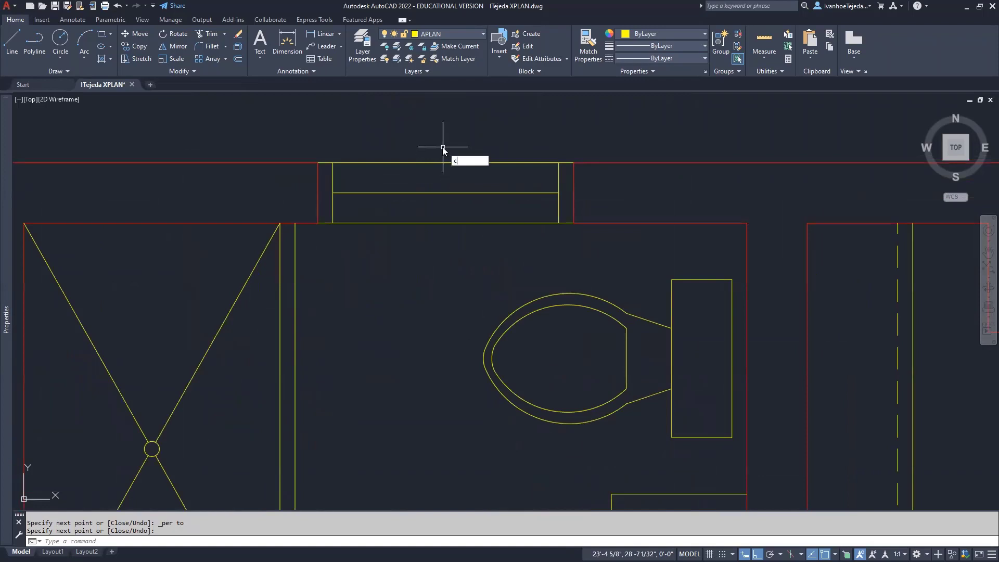
key("Return")
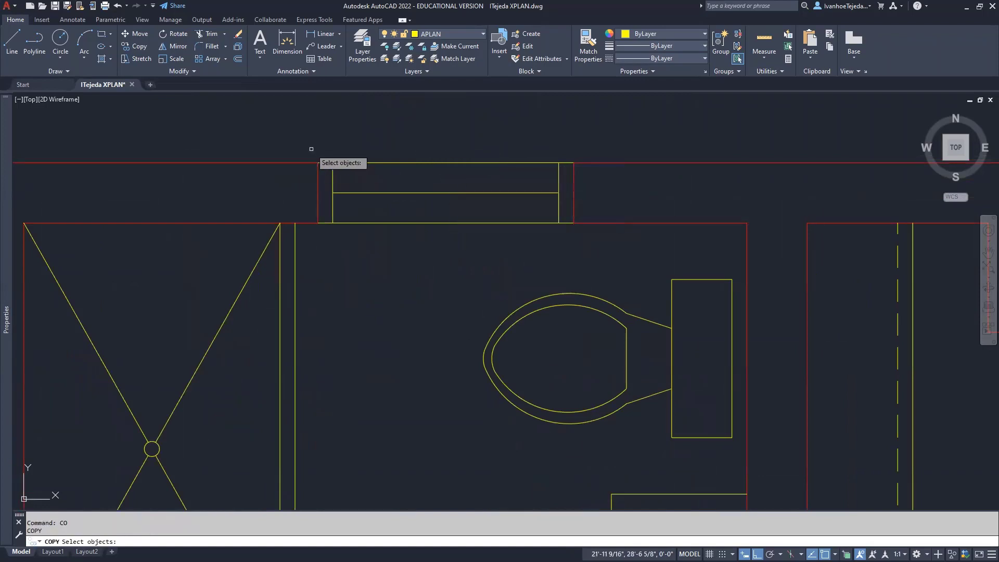
left_click(314, 147)
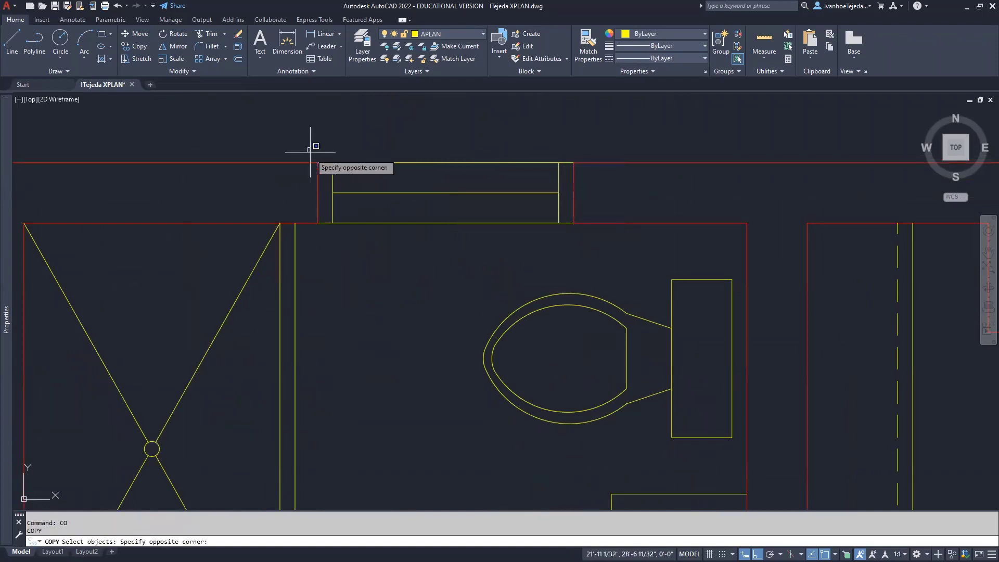
left_click(588, 243)
key("Return")
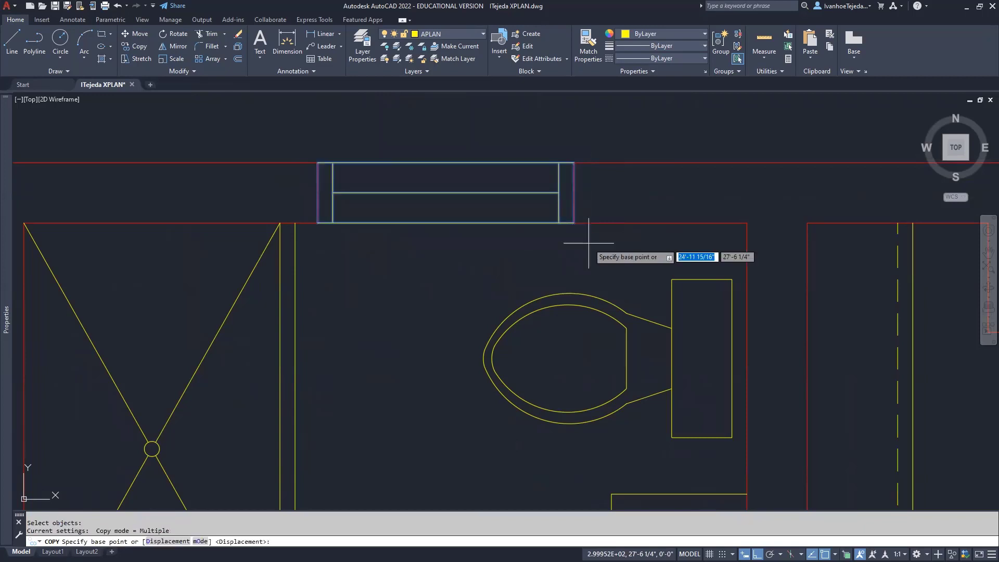
left_click(445, 223)
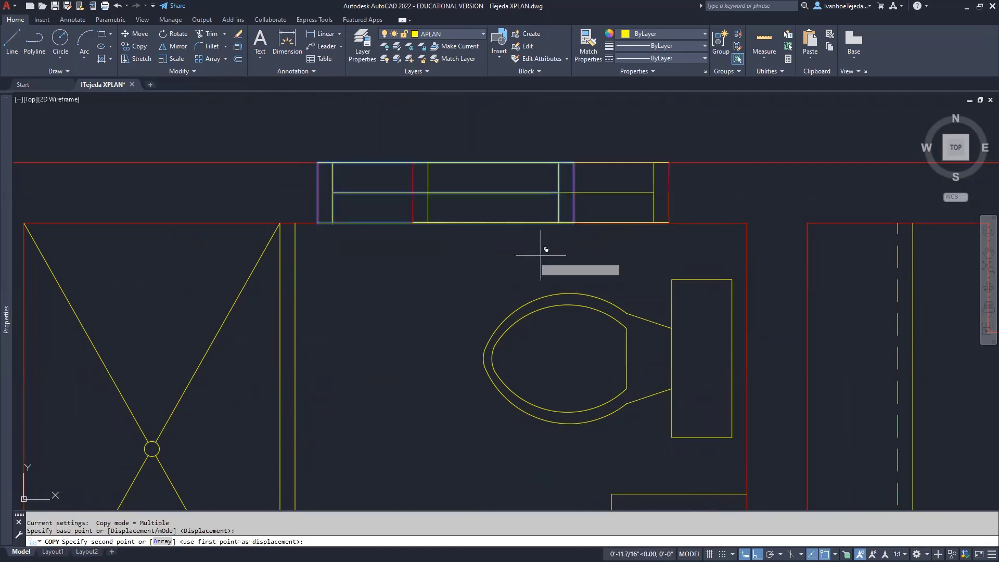
With Ortho off, place the window copy right of the kitchen's exterior wall
scroll(543, 245, "down", 5)
middle_click_drag(681, 308, 562, 301)
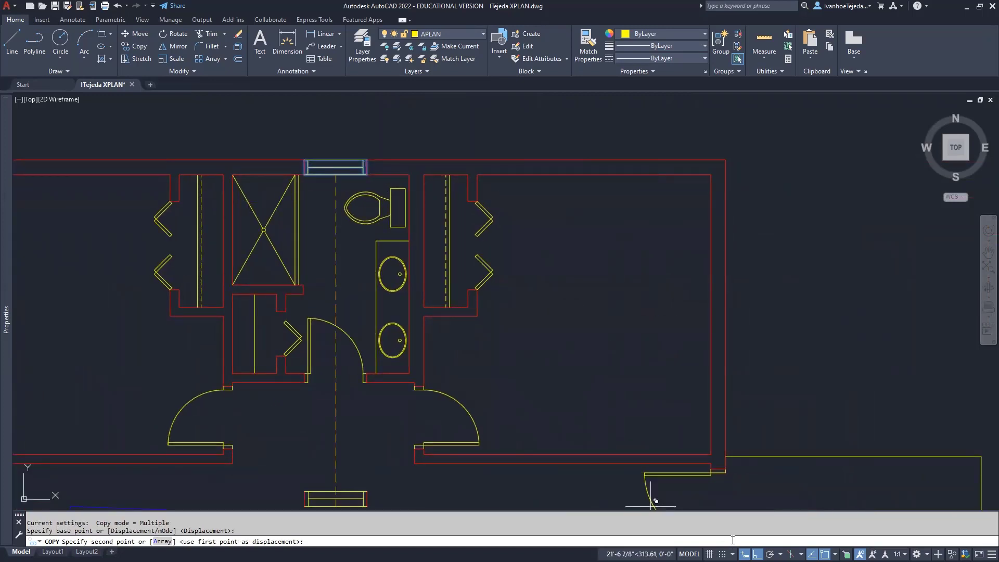
key("F8")
middle_click_drag(765, 332, 685, 226)
middle_click_drag(702, 404, 629, 220)
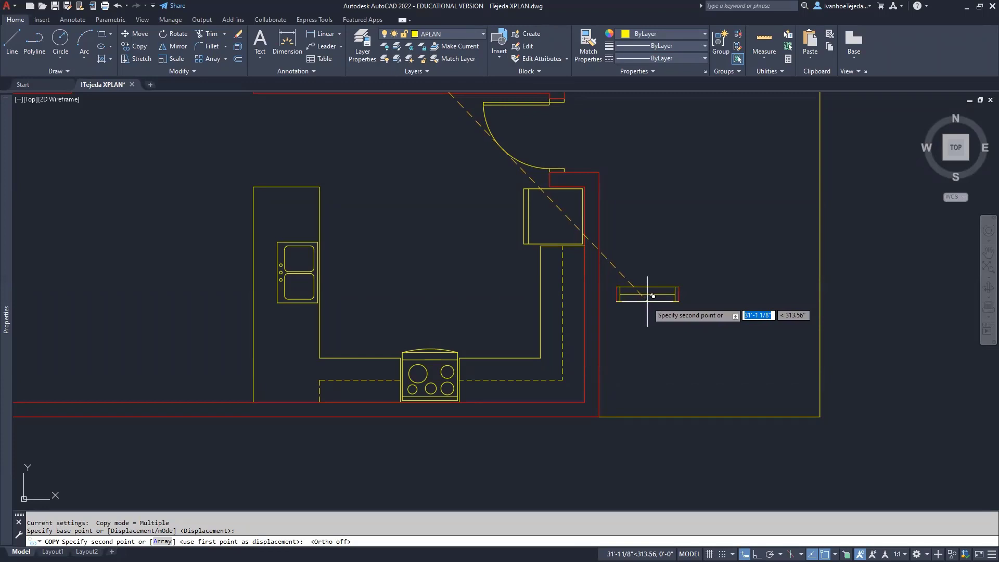
left_click(648, 296)
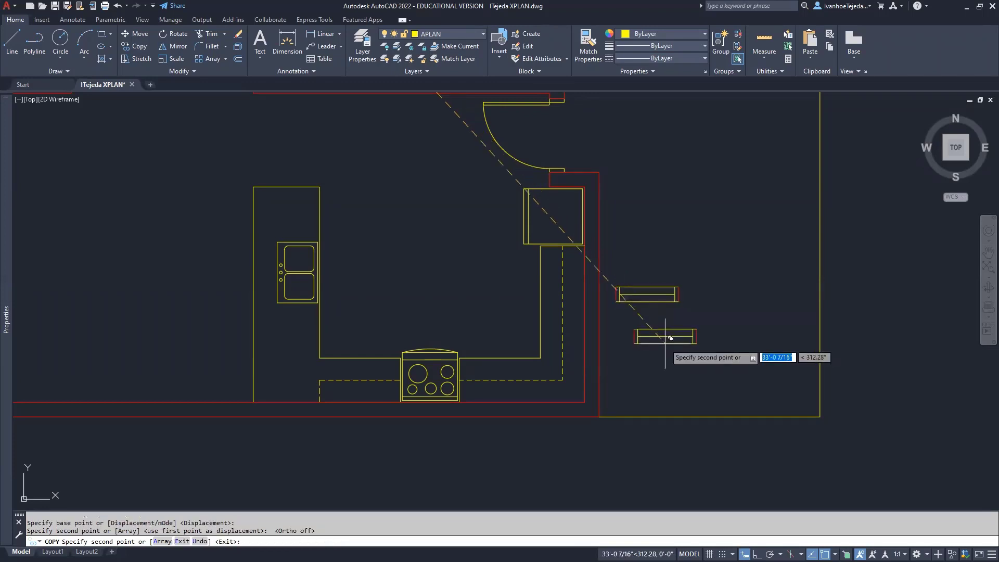
key("Escape")
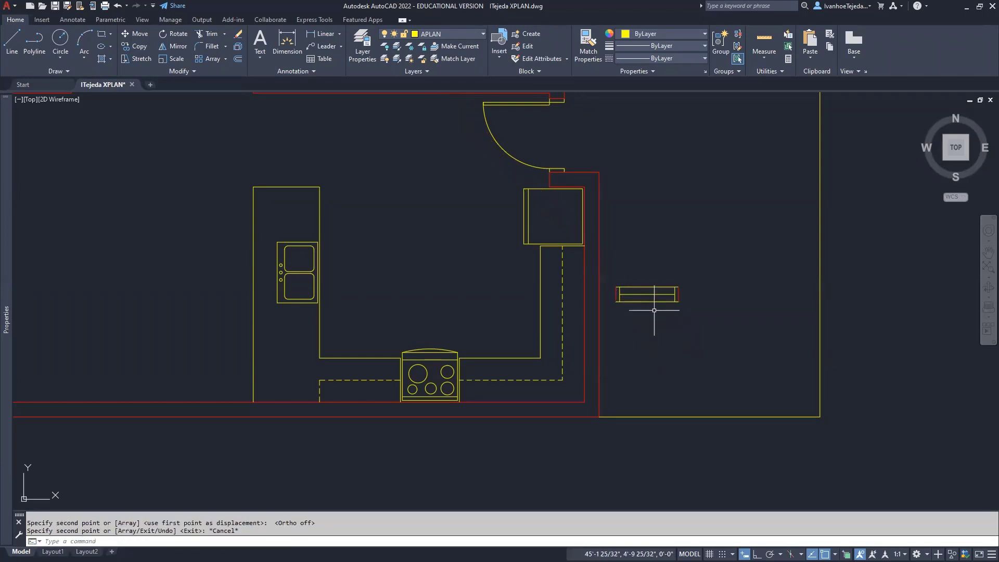
scroll(652, 307, "up", 4)
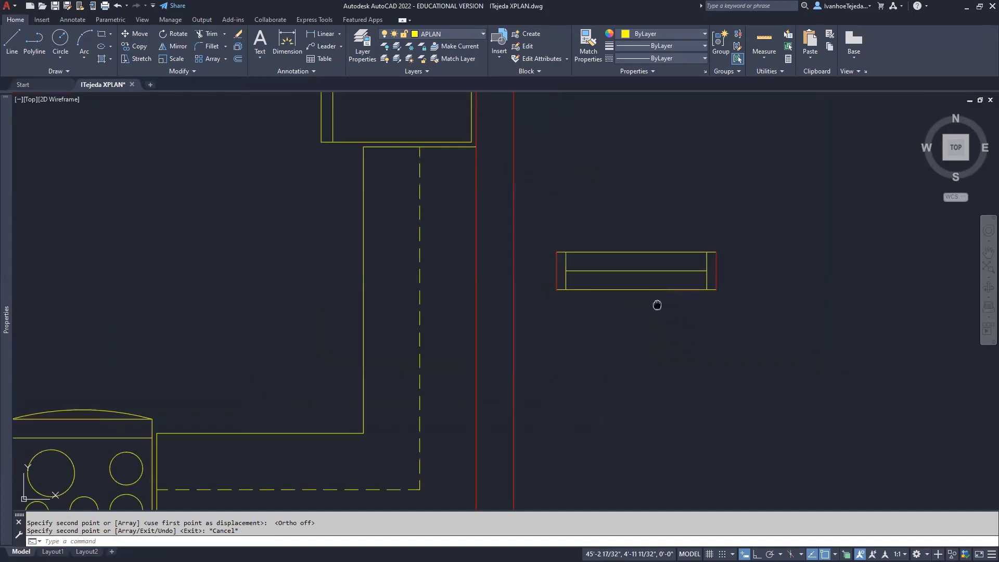
middle_click_drag(656, 304, 648, 342)
Rotate the copied window's seven parts 90° about its centre so it stands vertical
type("RO")
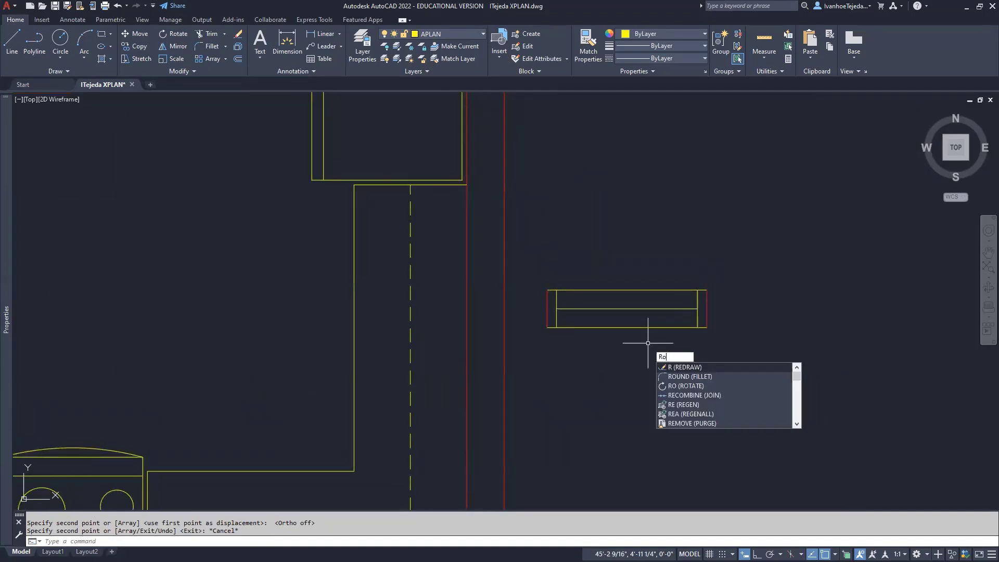
key("Return")
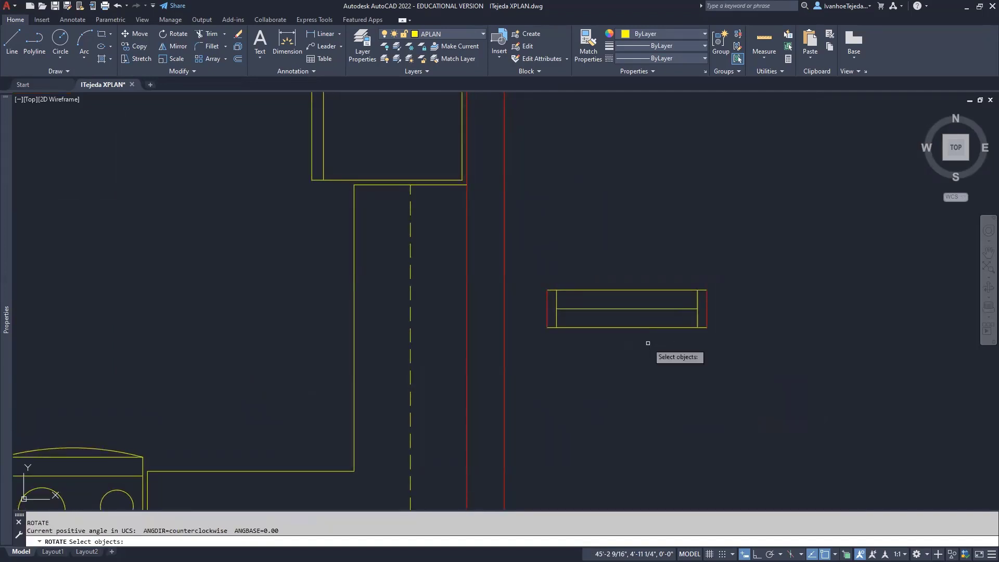
left_click(514, 263)
left_click(716, 365)
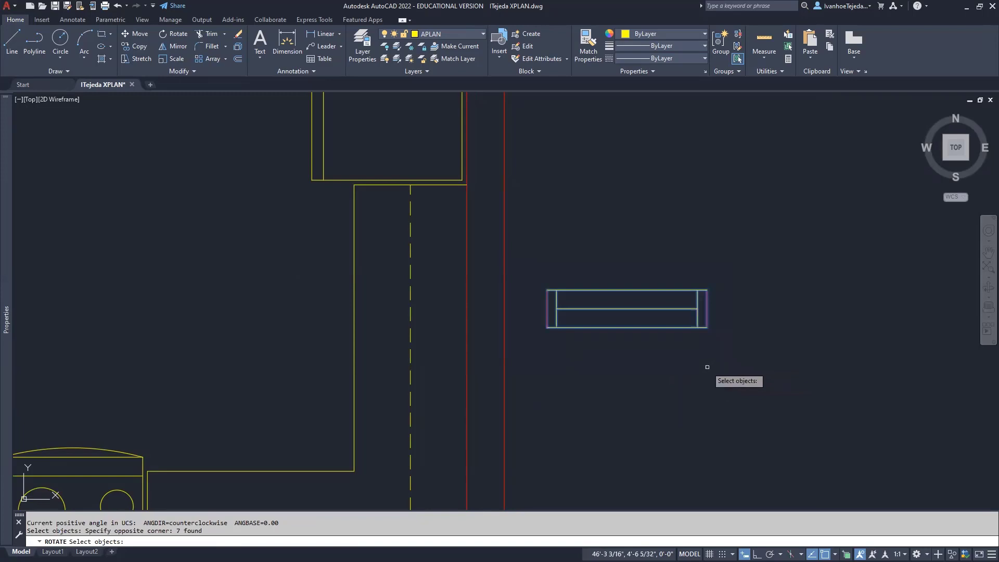
key("Return")
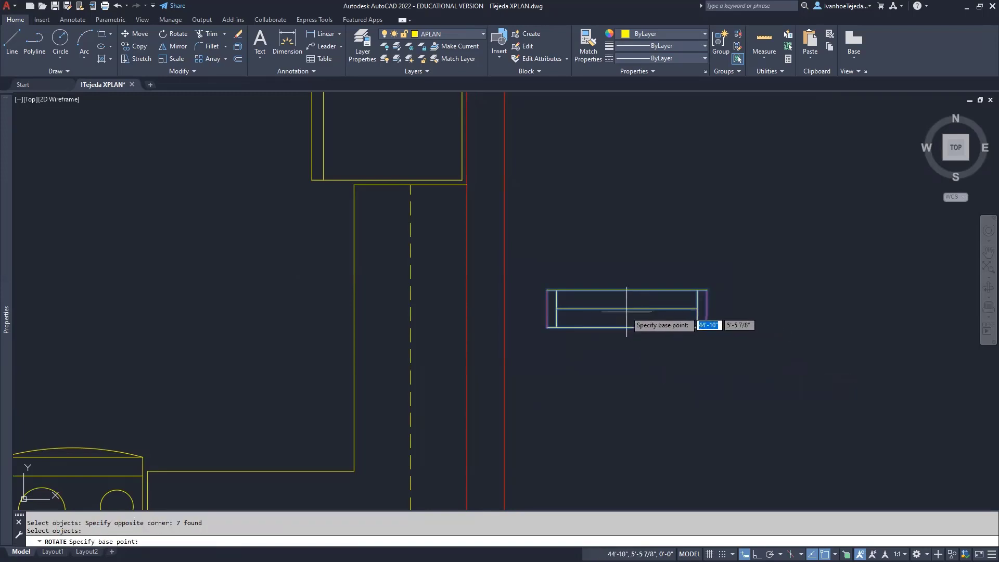
left_click(627, 308)
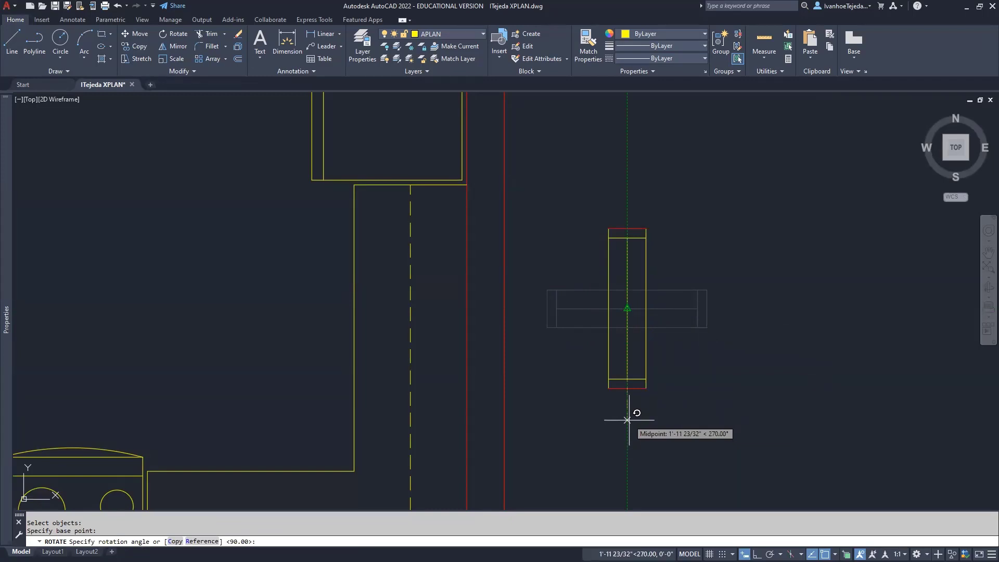
left_click(627, 419)
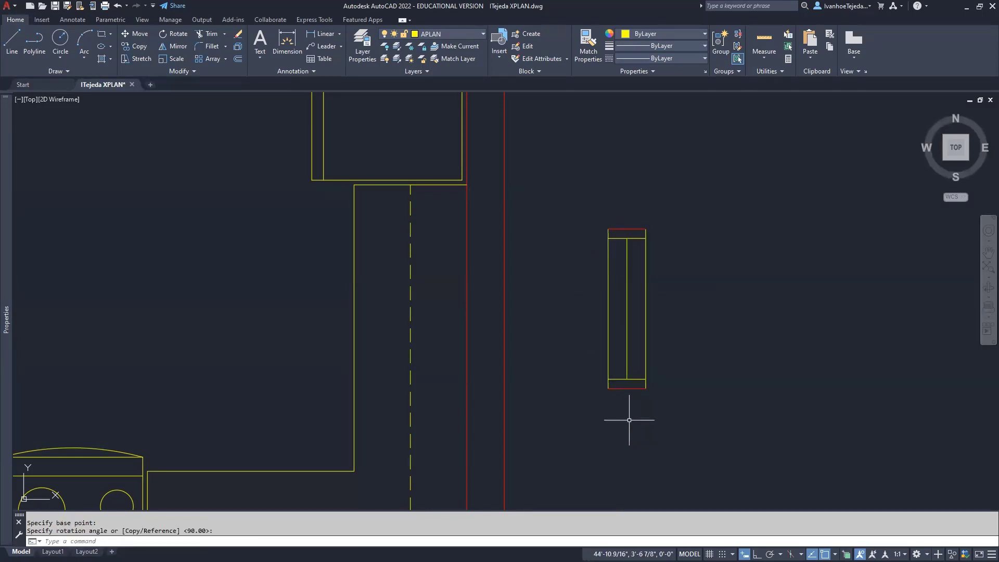
middle_click_drag(692, 411, 802, 406)
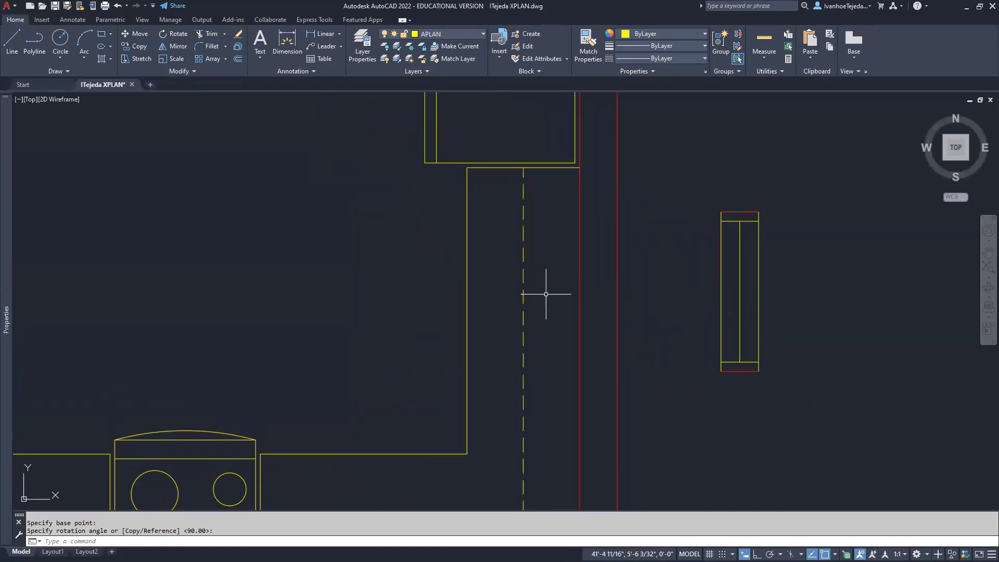
Draw a line from the right counter edge's midpoint perpendicular to the red exterior wall
scroll(601, 284, "down", 2)
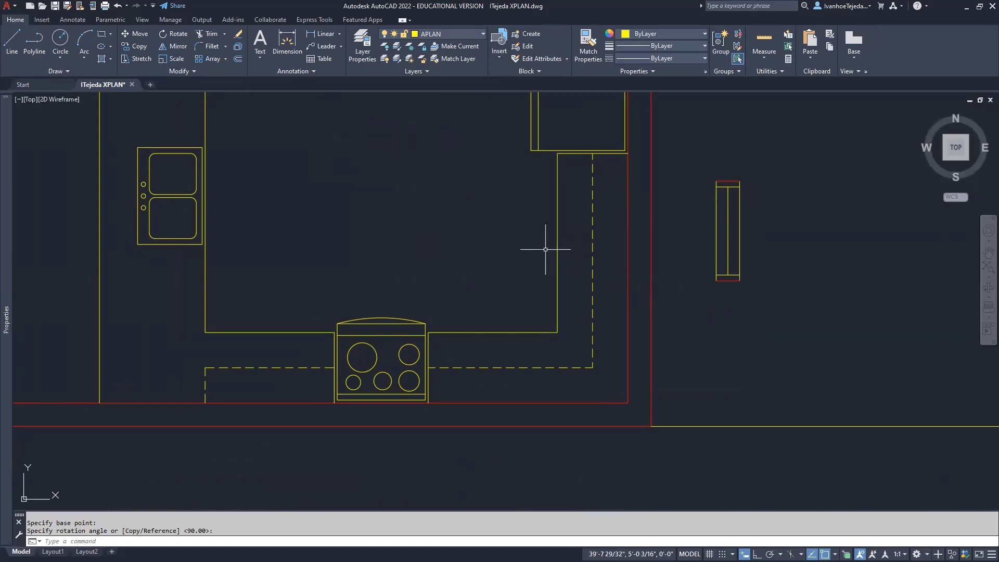
type("L")
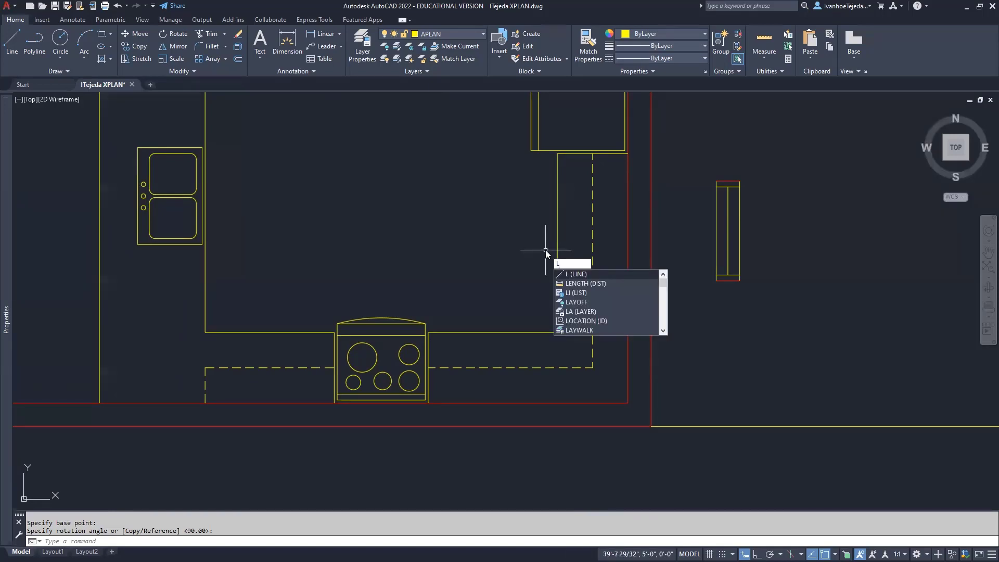
key("Return")
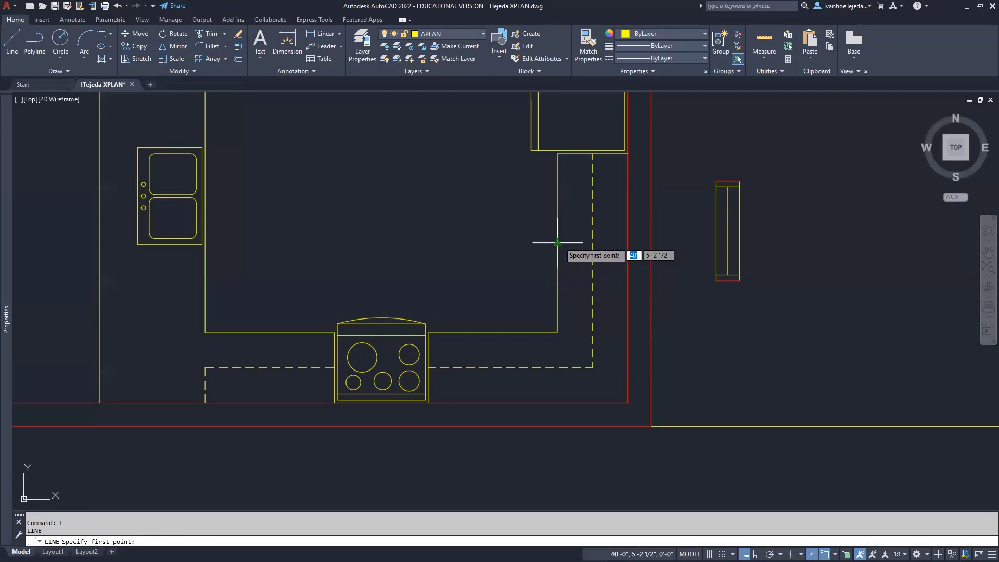
left_click(557, 243)
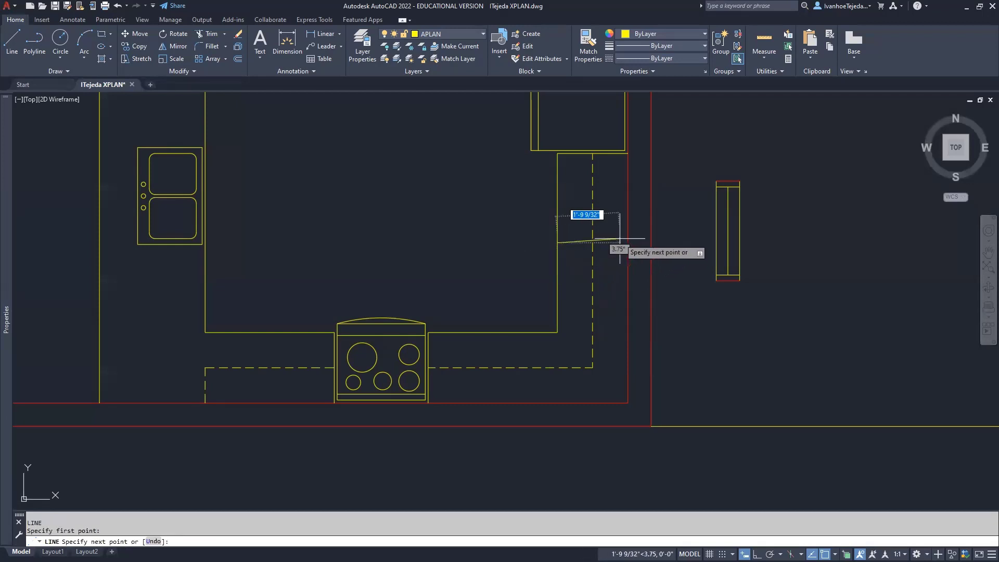
right_click(605, 240, "shift")
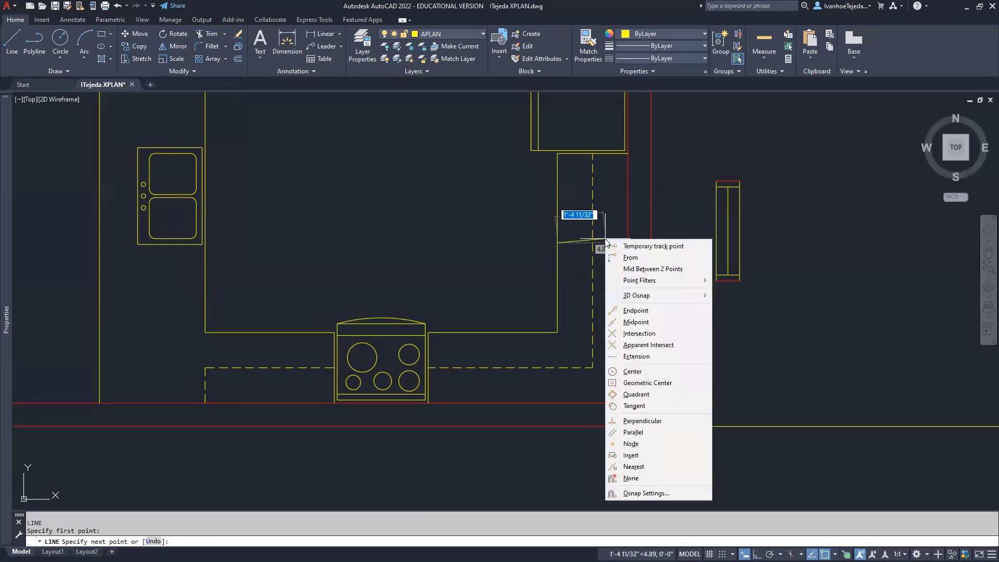
left_click(638, 420)
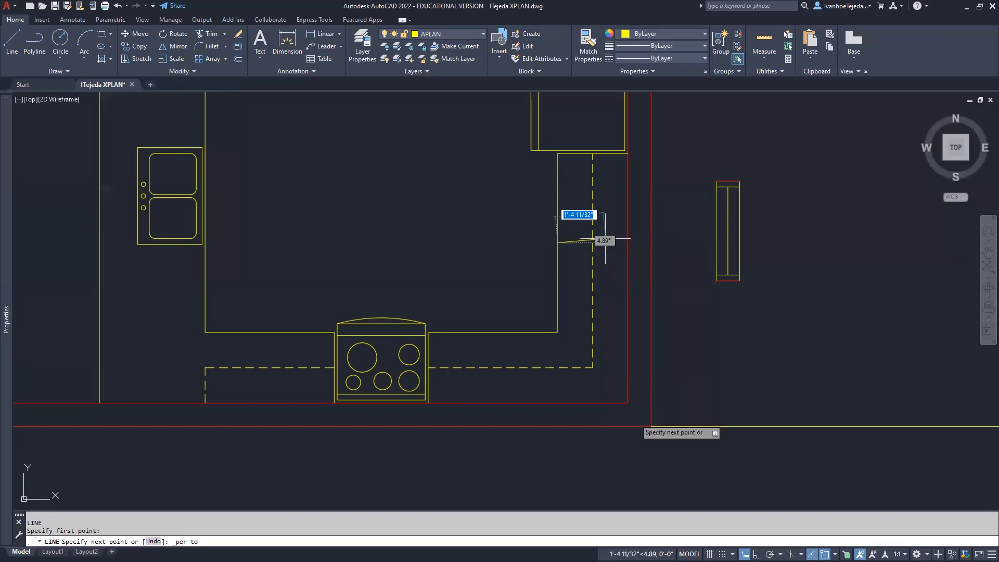
left_click(627, 247)
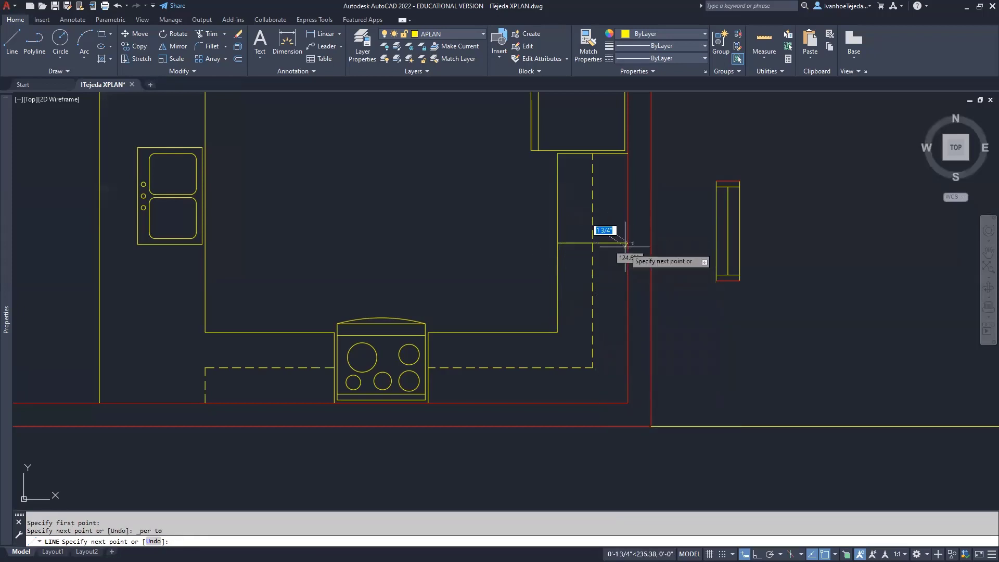
right_click(611, 281)
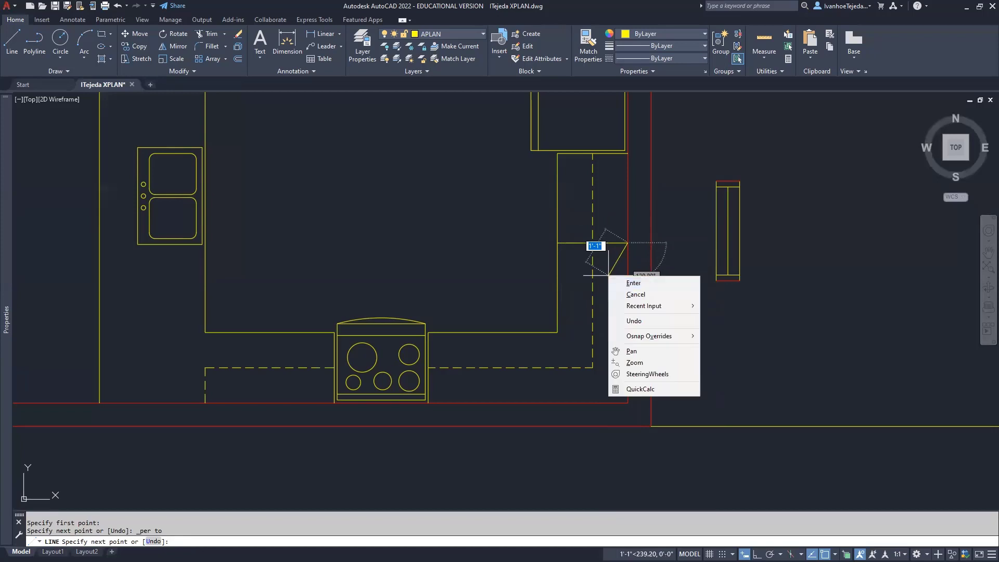
left_click(630, 281)
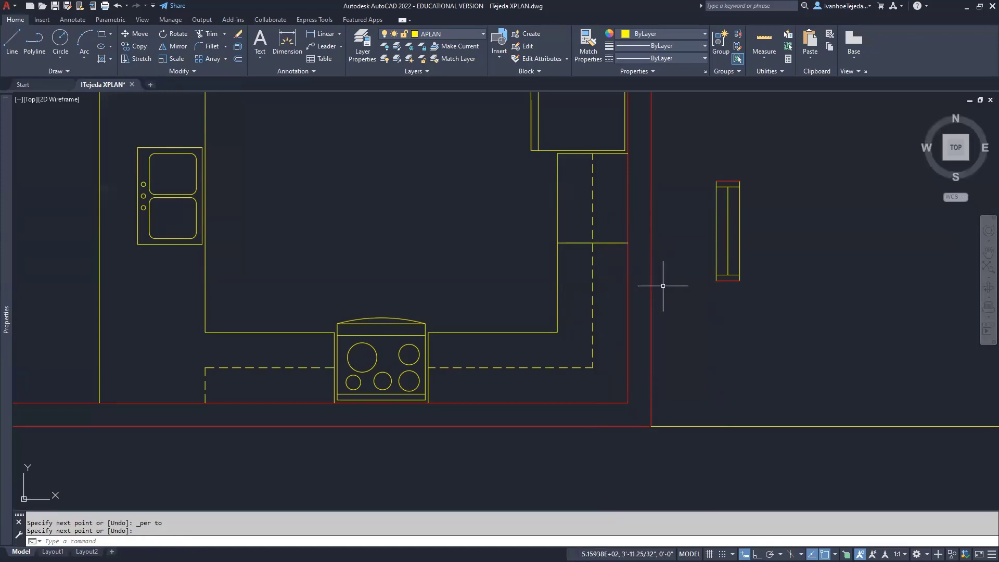
Move the window by its left edge into the kitchen's right wall beside the counter
type("m")
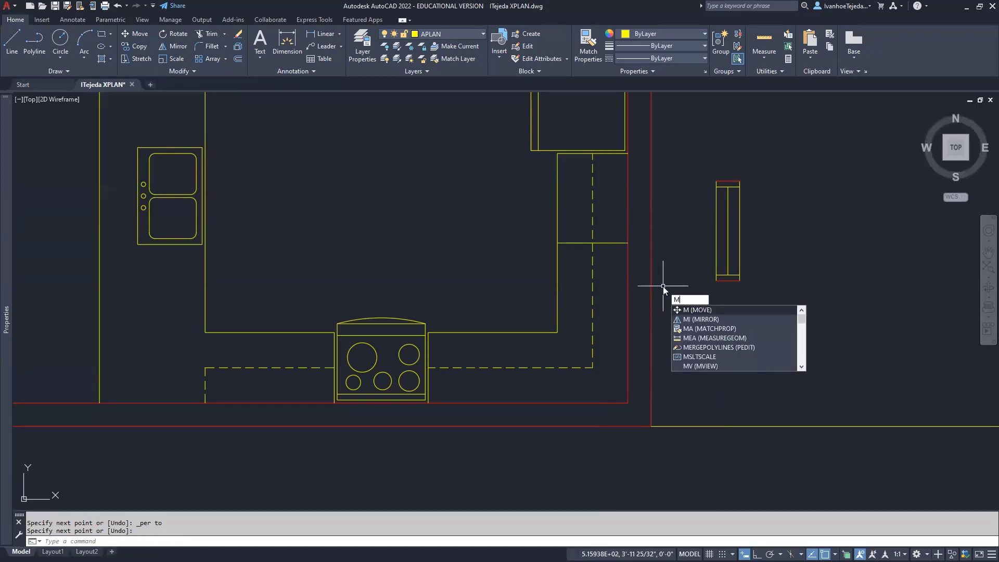
key("Return")
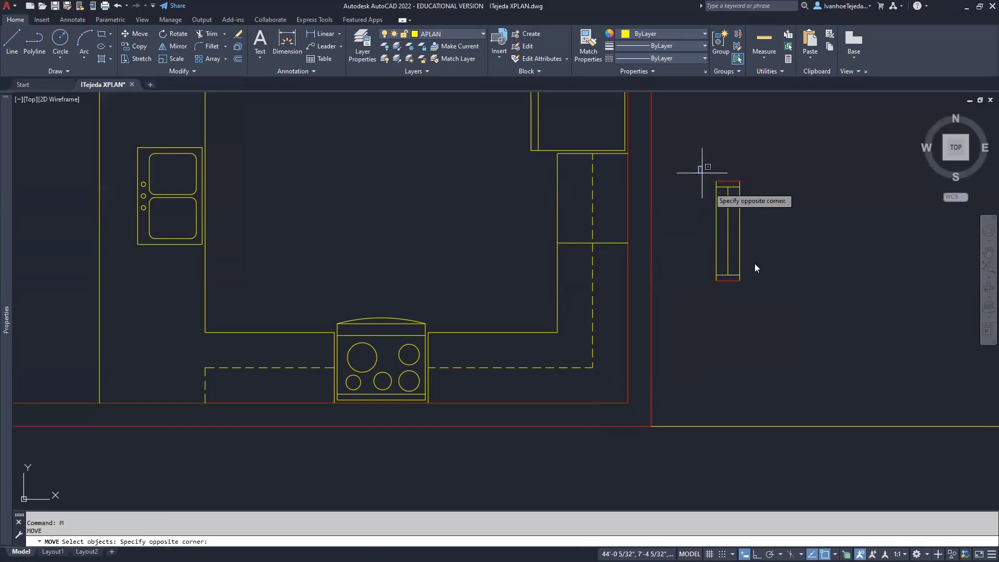
left_click(697, 166)
left_click(788, 310)
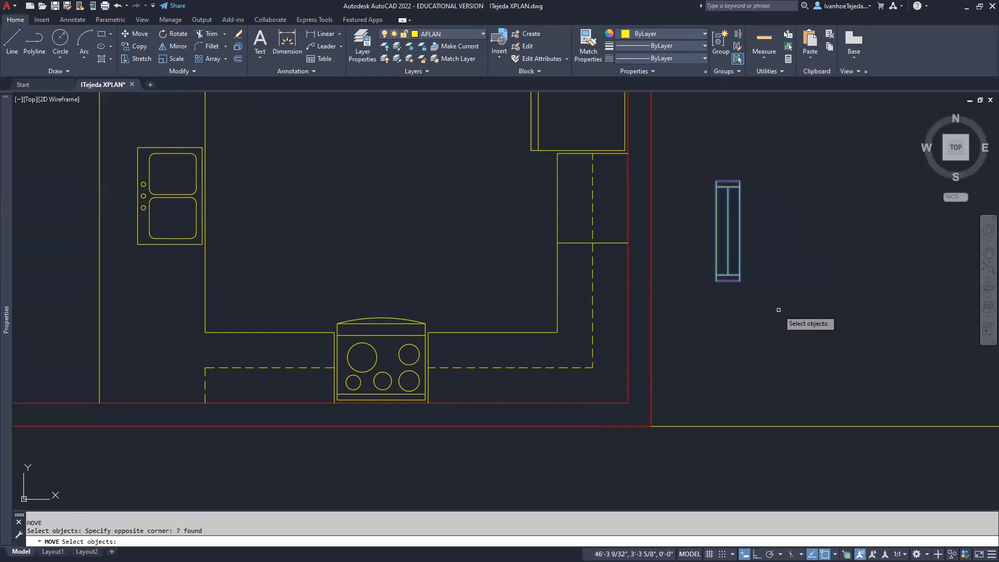
key("Return")
left_click(717, 230)
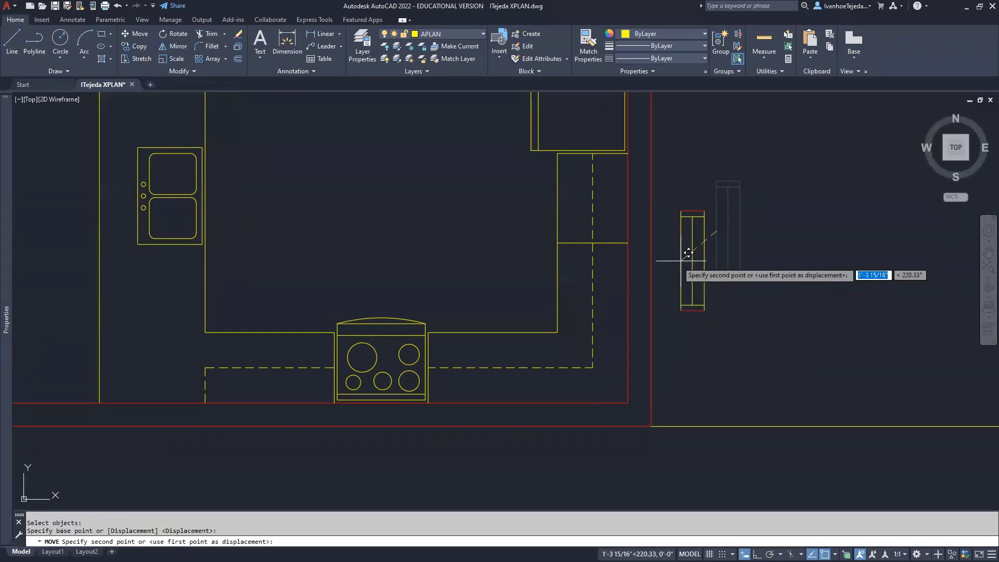
left_click(636, 235)
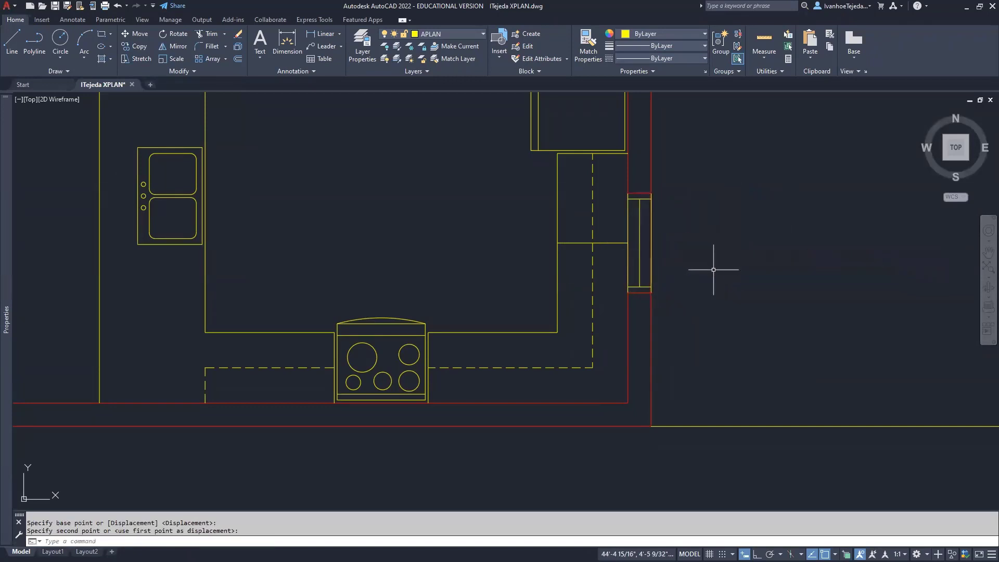
left_click(614, 243)
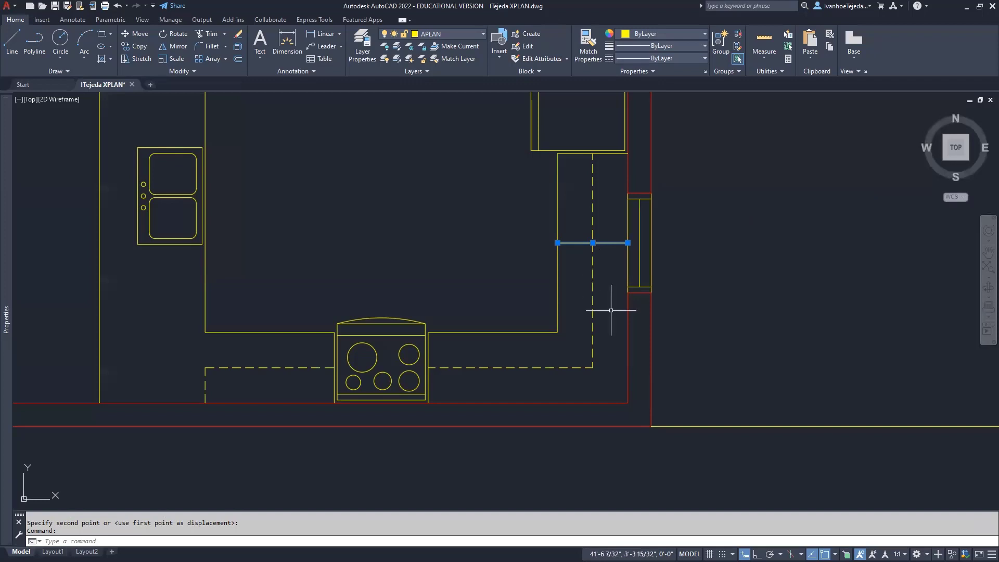
Move the short counter line down so its end sits on the wall corner below the window
scroll(609, 309, "up", 4)
middle_click_drag(609, 250, 587, 304)
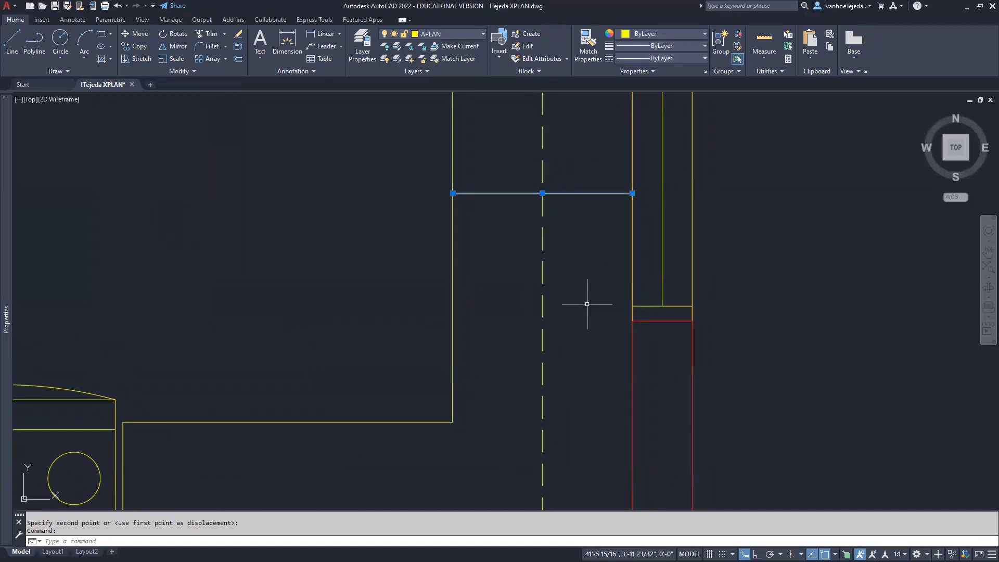
type("M")
key("Return")
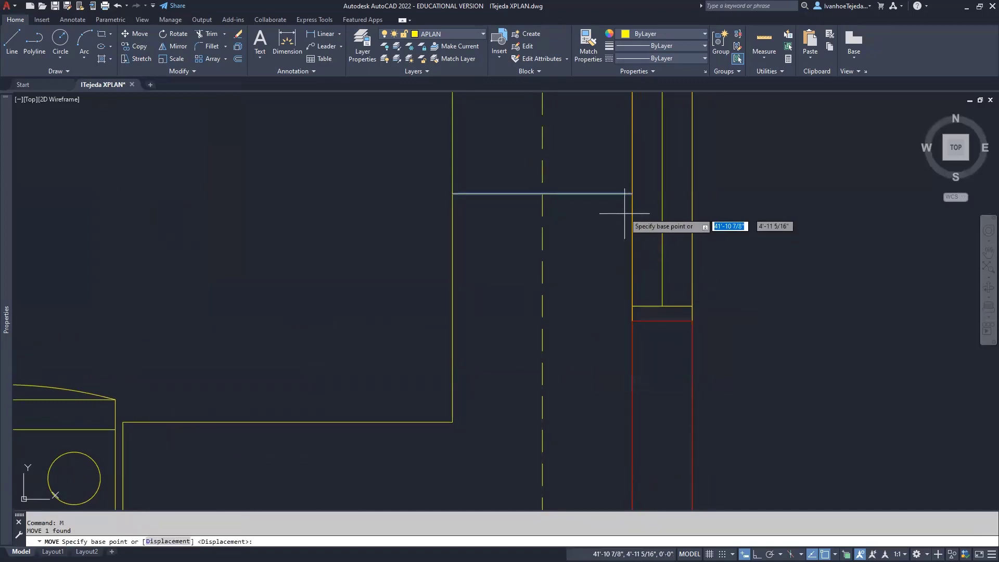
left_click(632, 194)
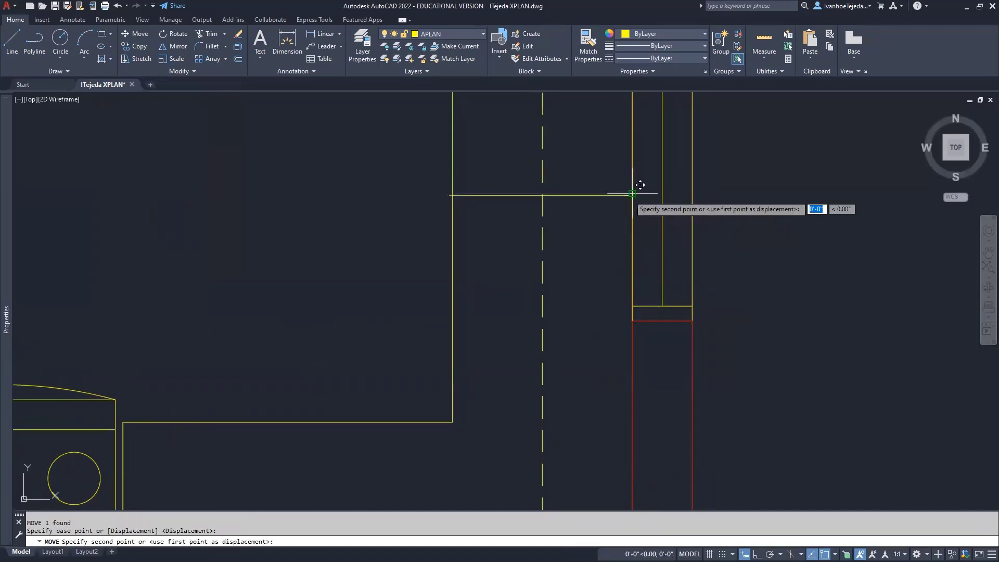
left_click(639, 313)
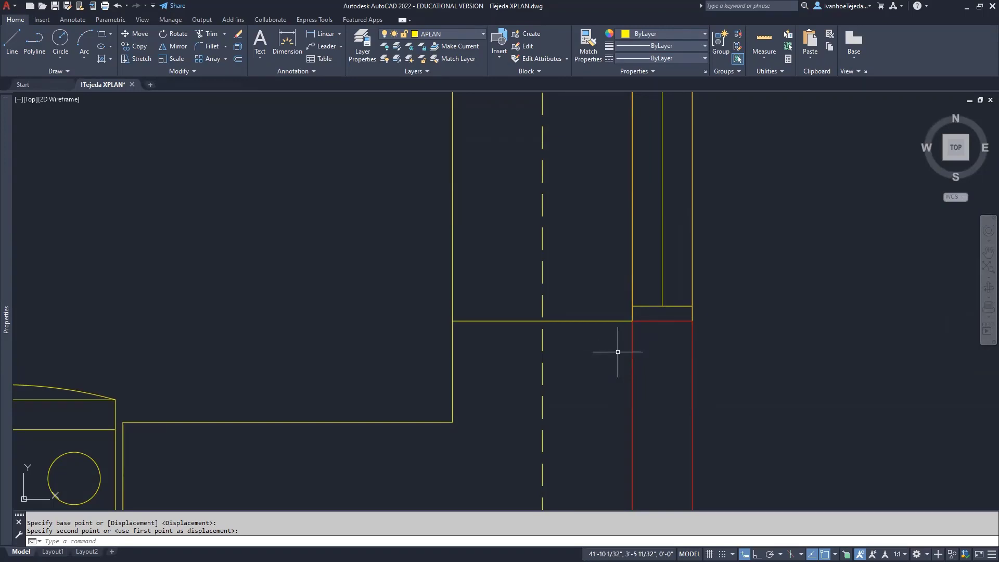
type("m")
key("Return")
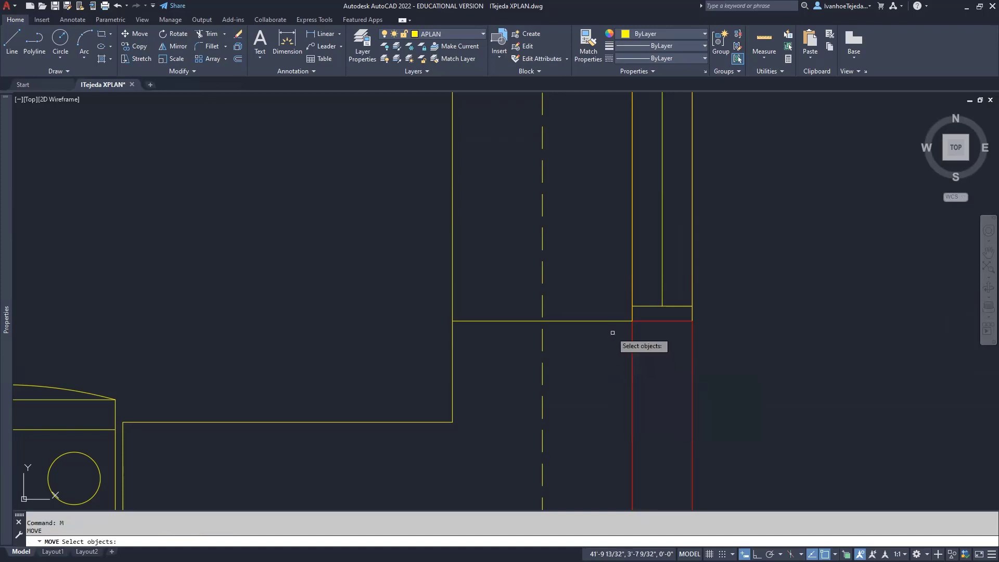
left_click(611, 321)
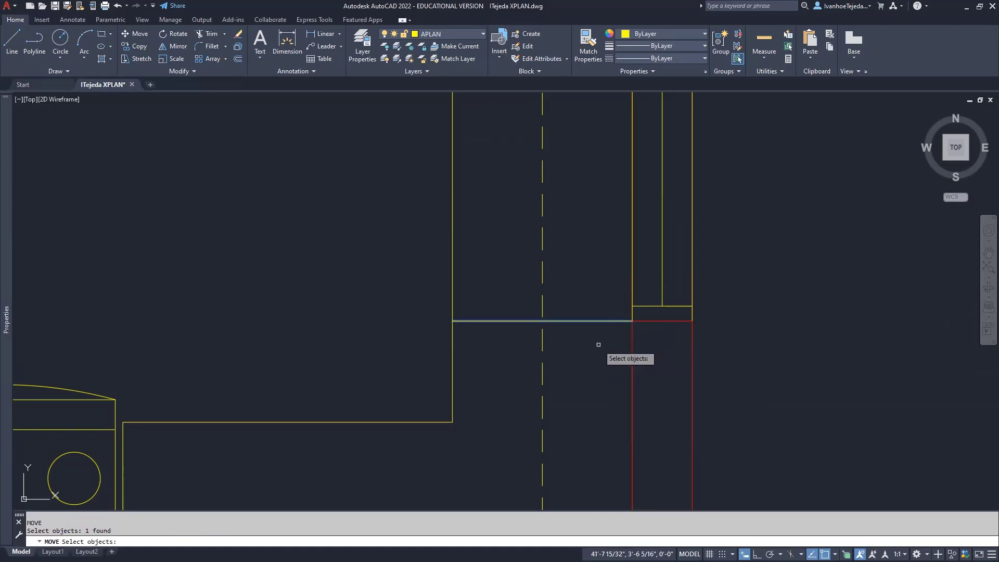
key("Return")
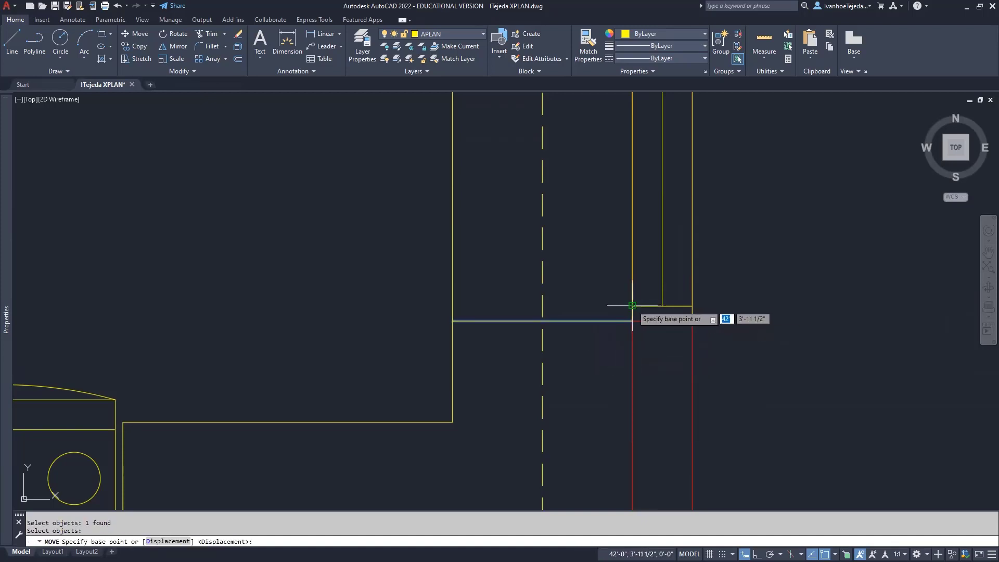
left_click(632, 306)
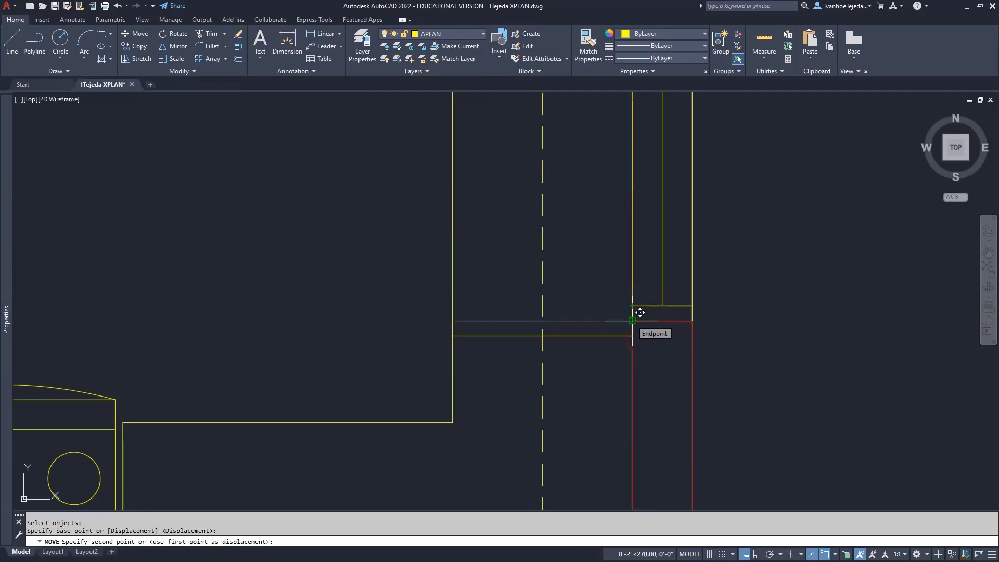
left_click(639, 312)
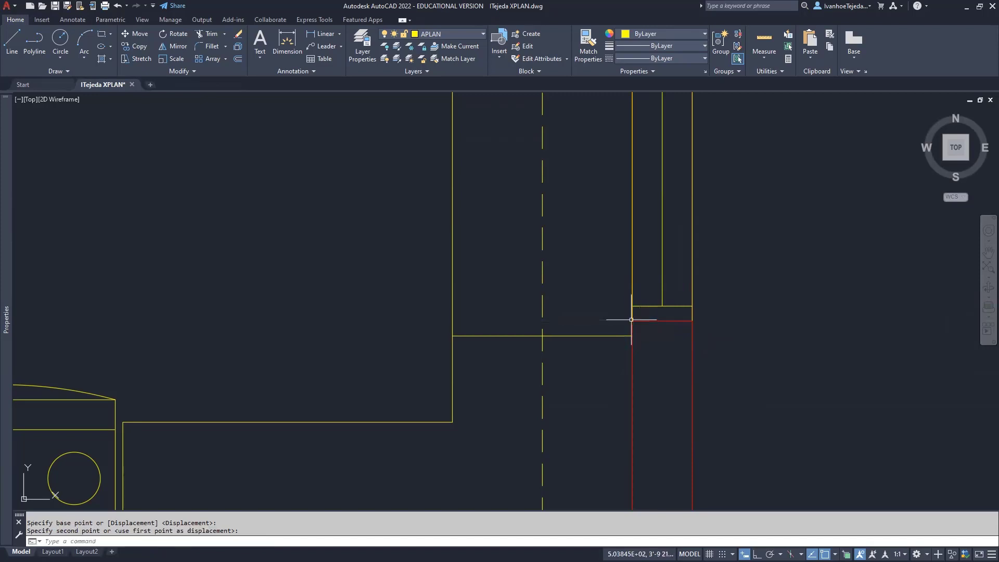
Fillet the horizontal counter line and the dashed vertical line into a sharp corner
scroll(588, 284, "down", 5)
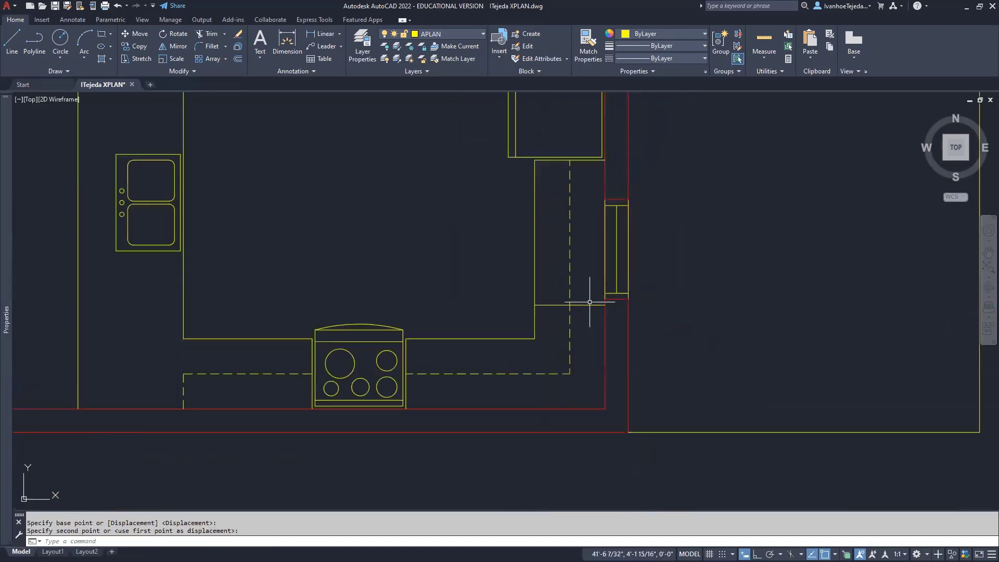
middle_click_drag(591, 296, 611, 339)
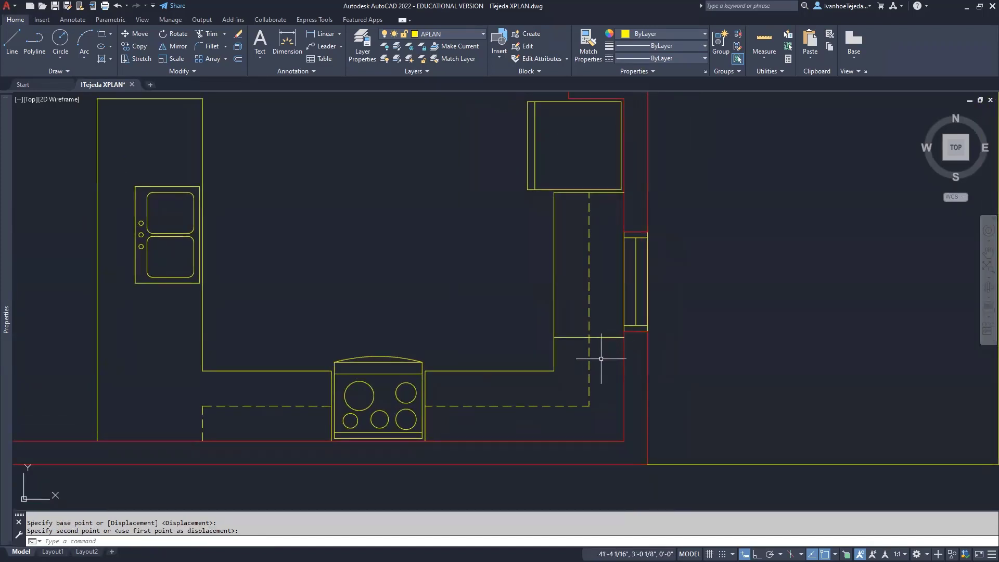
type("F")
key("Return")
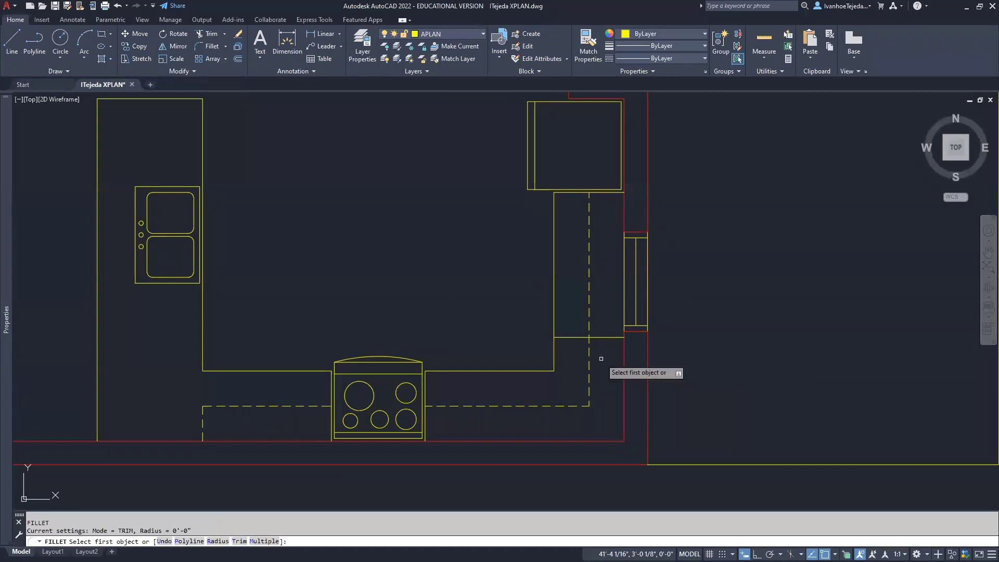
left_click(601, 338)
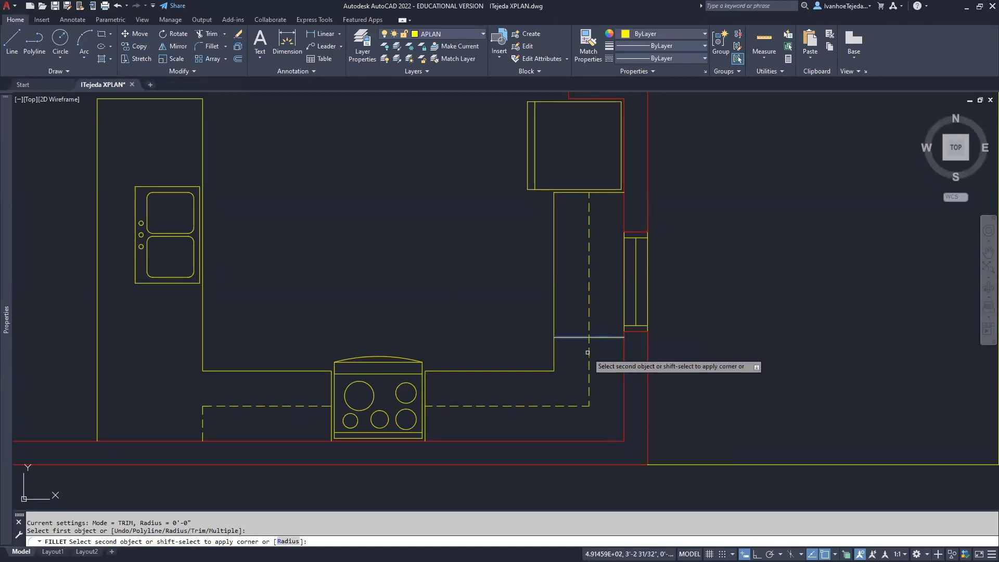
left_click(589, 356)
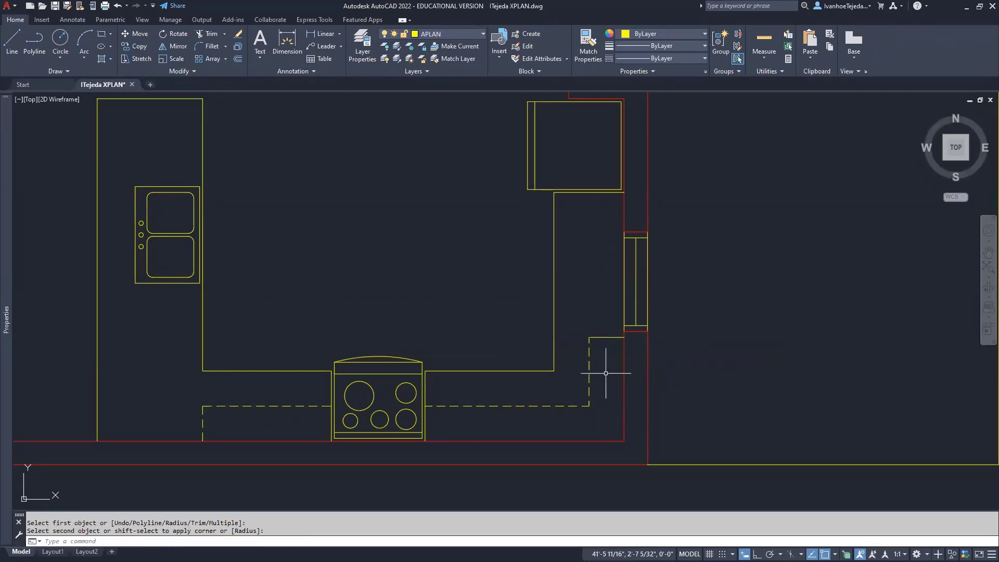
Match the dashed line's properties onto the short horizontal counter line, then view the whole plan
scroll(606, 373, "up", 4)
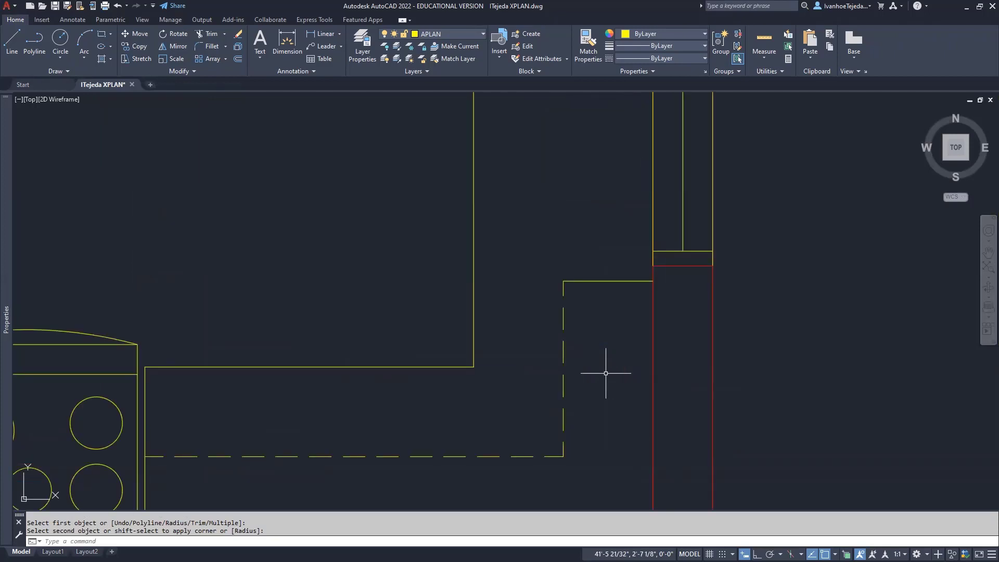
type("a")
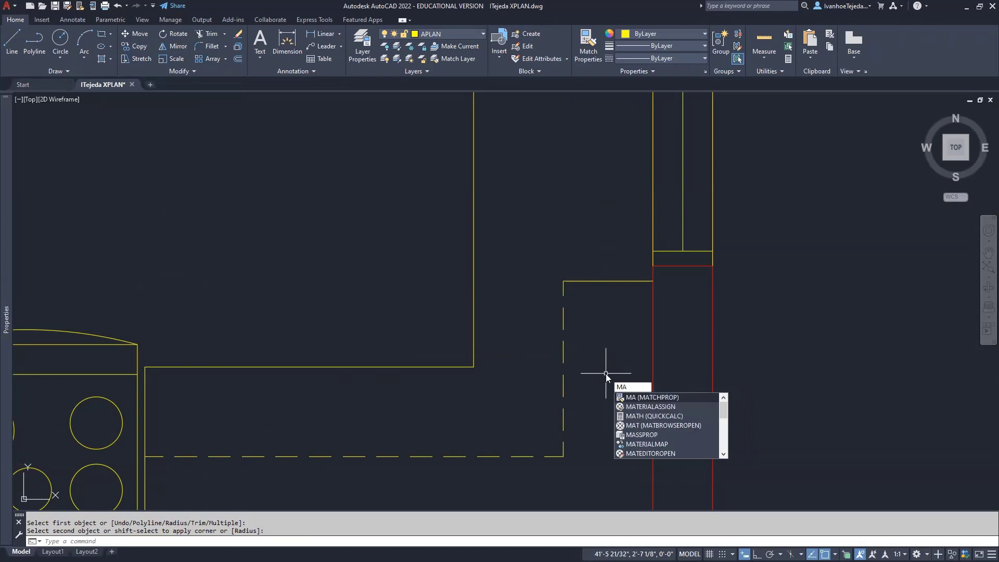
key("Return")
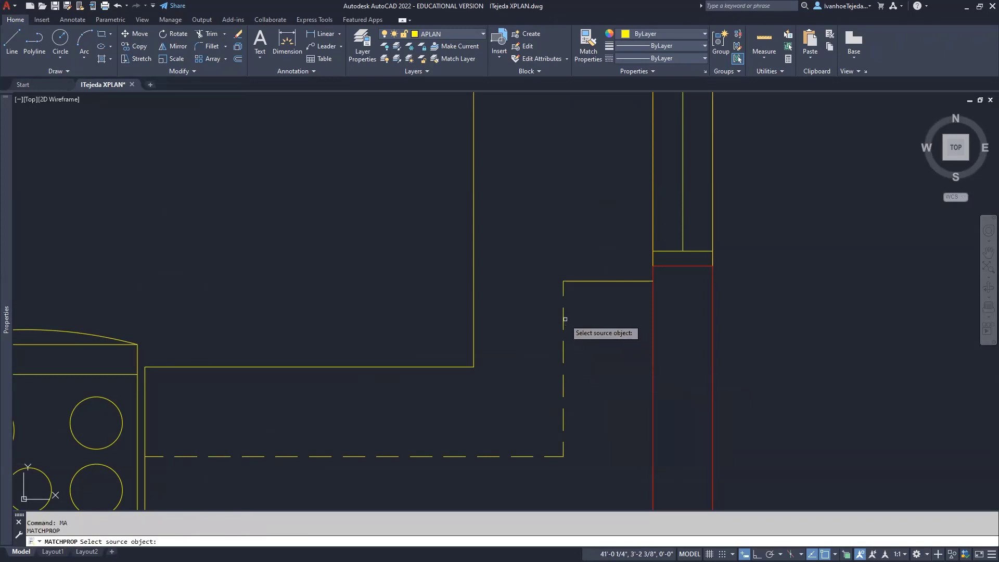
left_click(564, 320)
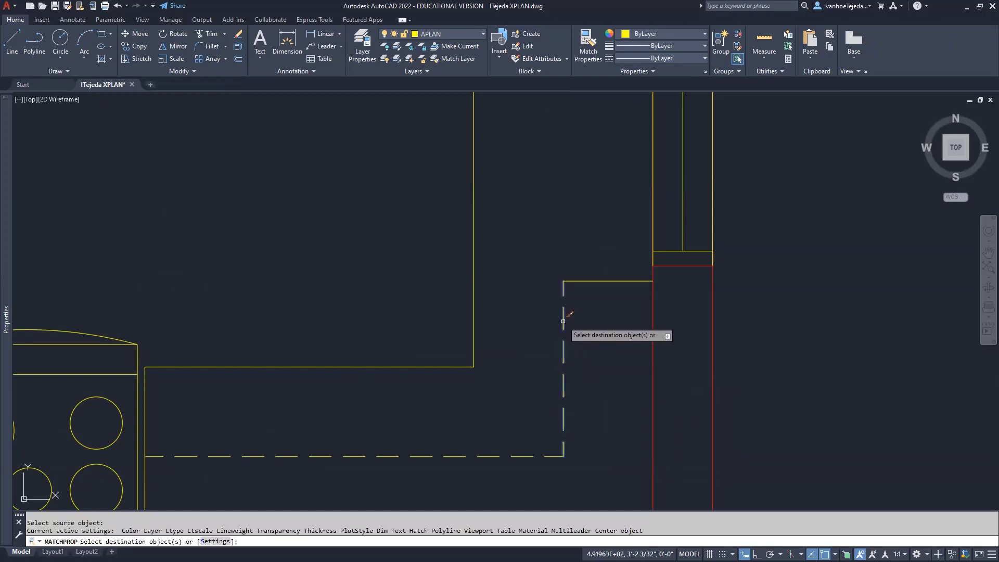
left_click(595, 281)
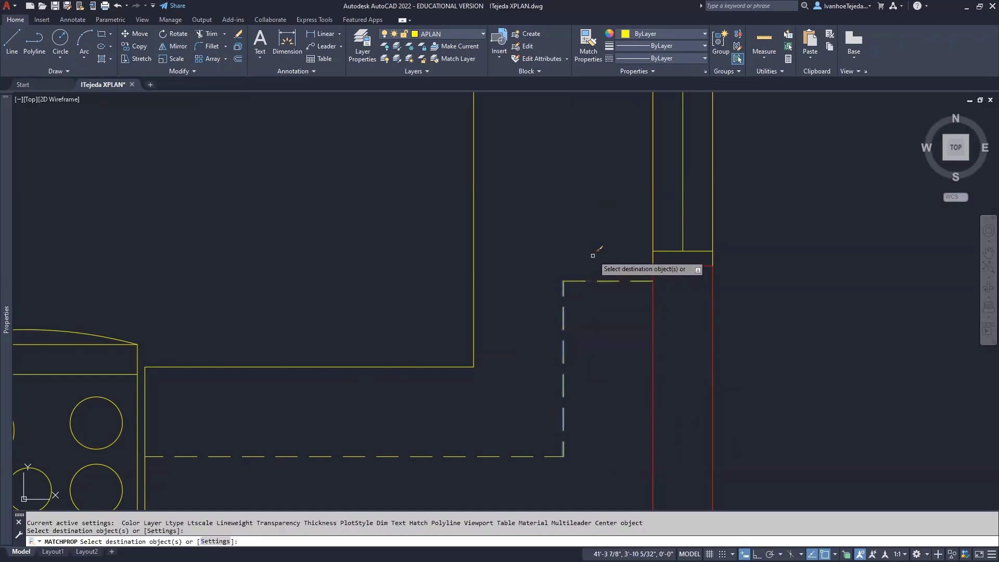
key("Return")
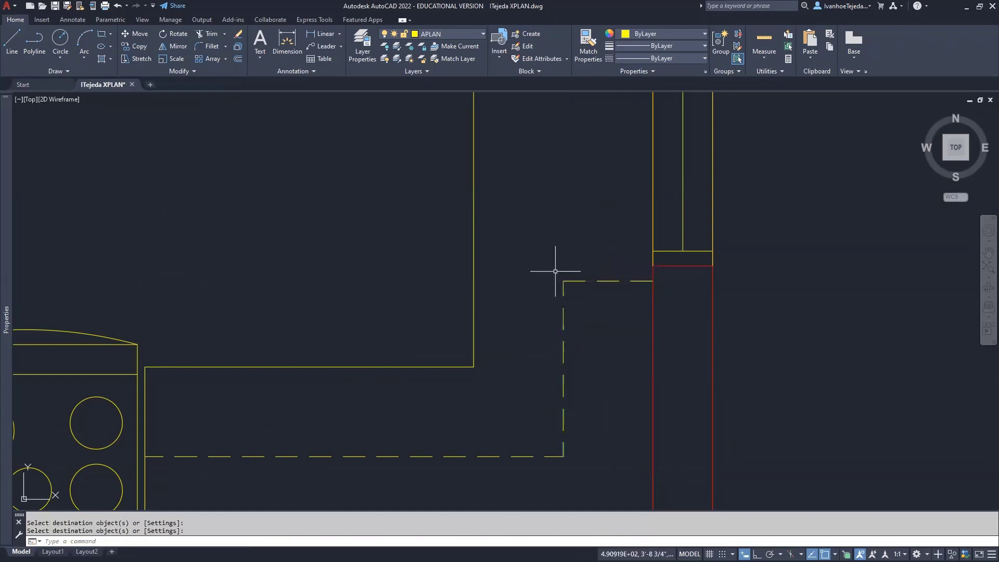
scroll(554, 272, "down", 6)
middle_click_drag(501, 257, 620, 341)
scroll(619, 341, "down", 3)
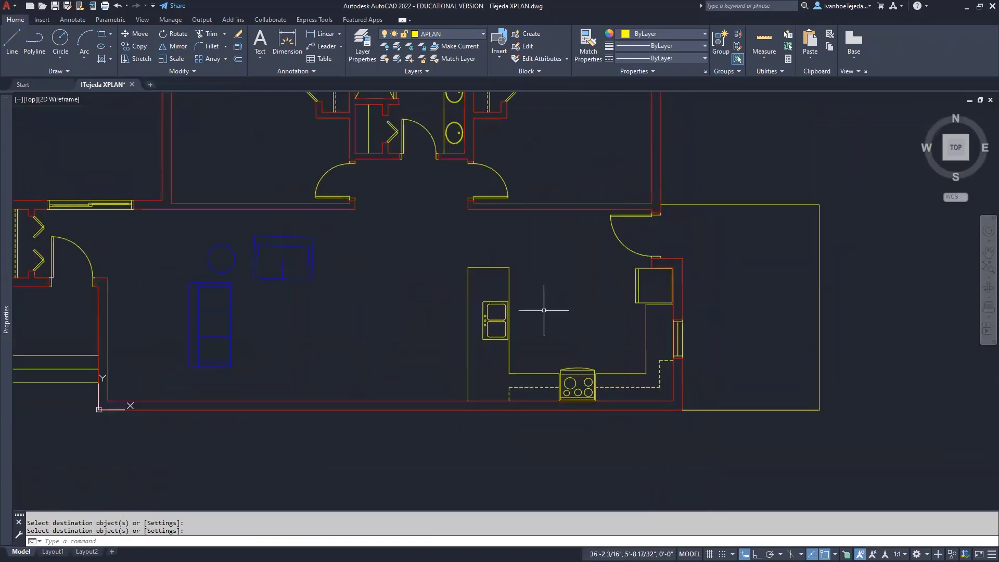
middle_click_drag(446, 270, 512, 315)
scroll(574, 339, "down", 2)
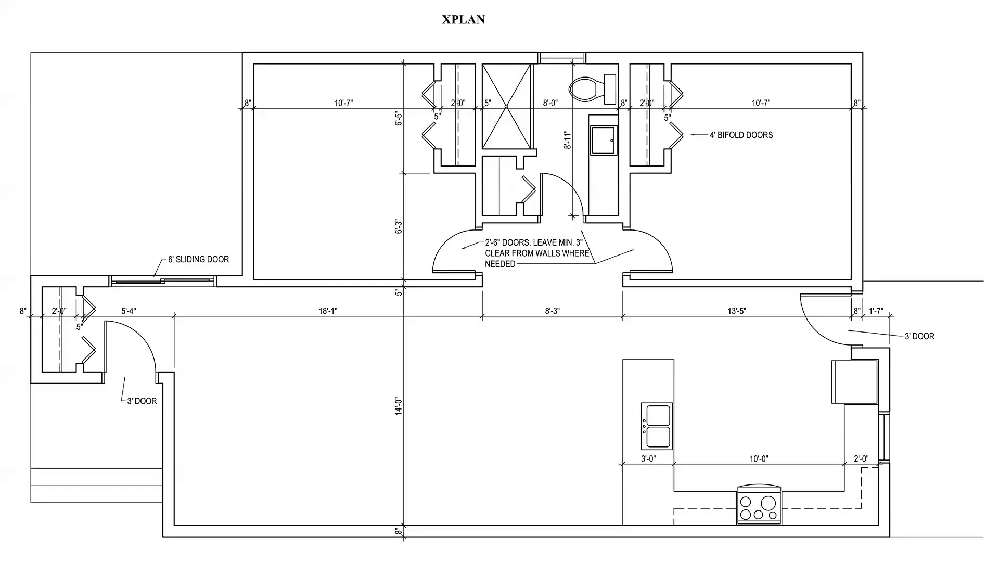